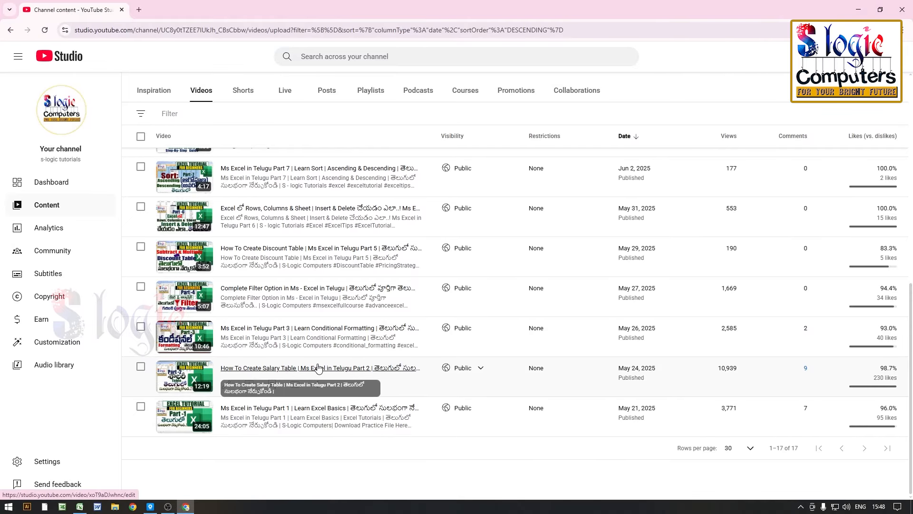
Switch to the sri workbook in Excel and open the salary table on Sheet2.
{"action": "scroll", "coordinate": [319, 368], "scroll_direction": "up", "scroll_amount": 10}
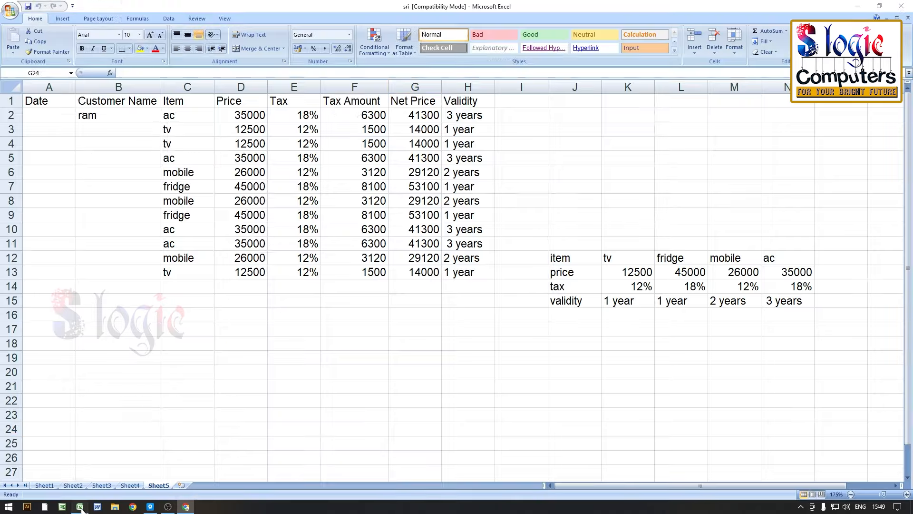
{"action": "left_click", "coordinate": [81, 508]}
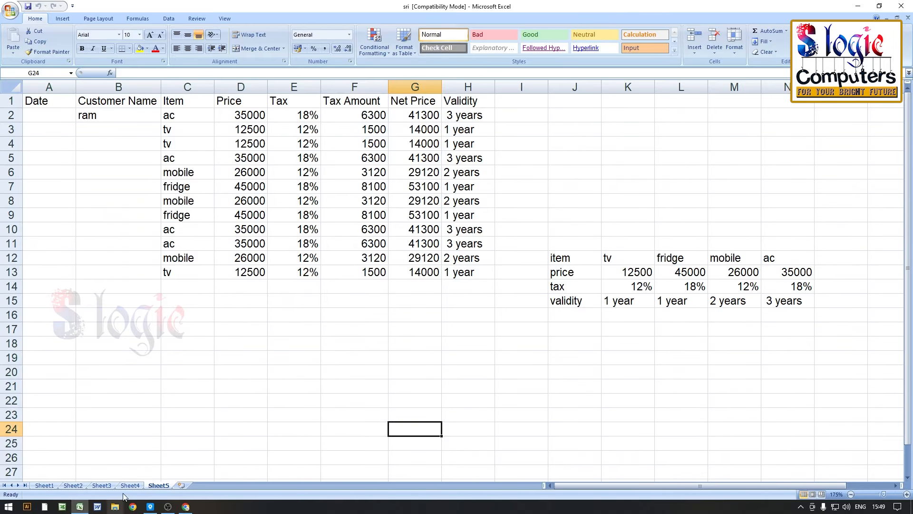
{"action": "left_click", "coordinate": [126, 485]}
{"action": "left_click", "coordinate": [72, 485]}
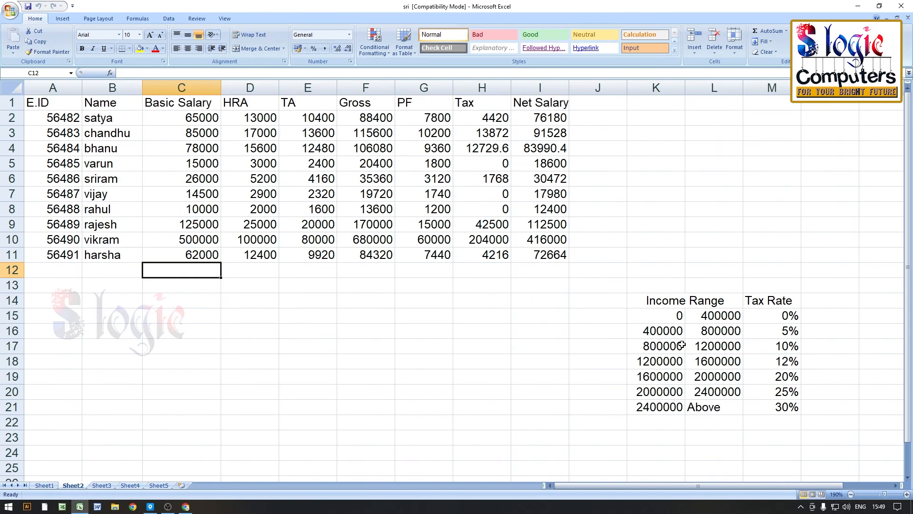
Examine the income range and tax rate table and the employees' Basic Salary column.
{"action": "left_click", "coordinate": [668, 301]}
{"action": "left_click", "coordinate": [766, 301]}
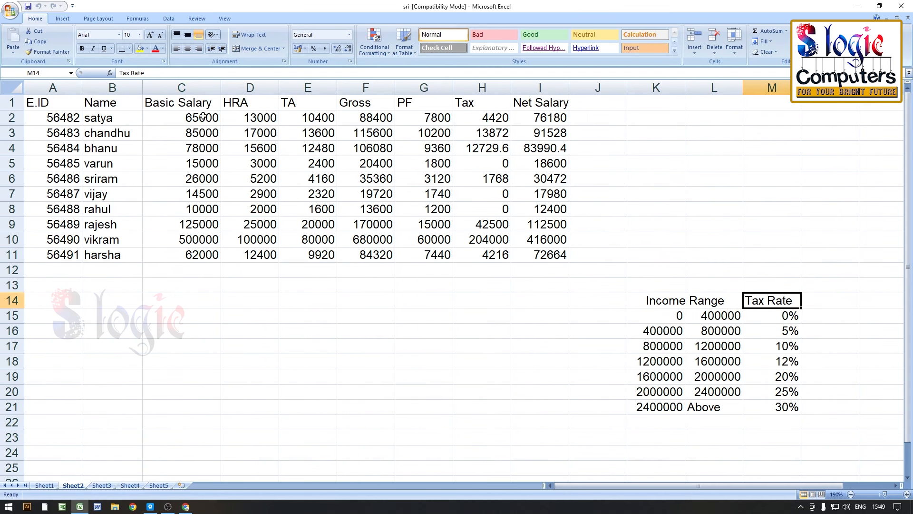
{"action": "left_click_drag", "start_coordinate": [204, 116], "coordinate": [207, 277]}
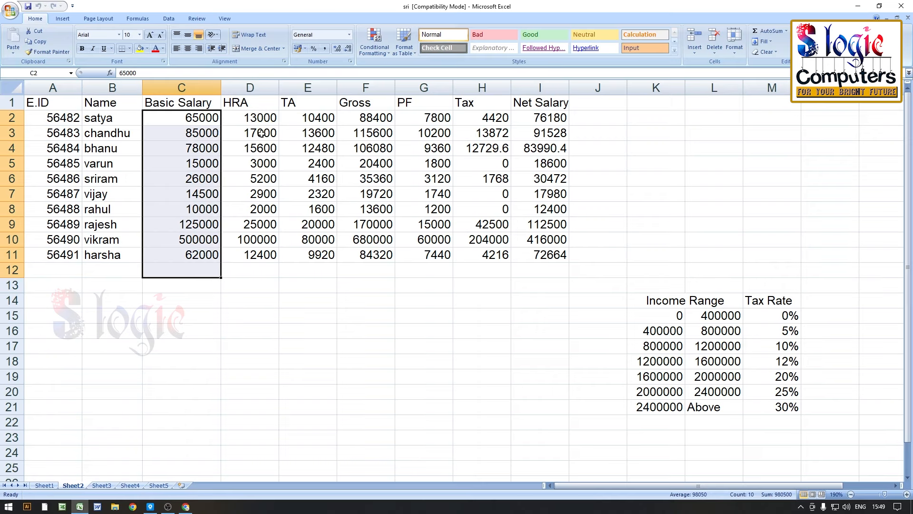
{"action": "left_click", "coordinate": [173, 119]}
{"action": "left_click", "coordinate": [172, 136]}
{"action": "left_click", "coordinate": [173, 153]}
{"action": "left_click", "coordinate": [173, 179]}
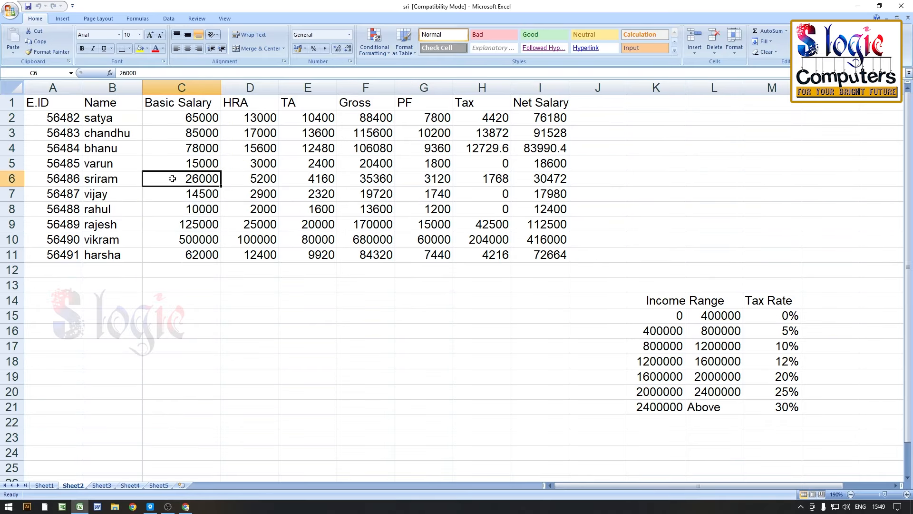
{"action": "left_click", "coordinate": [172, 217]}
{"action": "left_click_drag", "start_coordinate": [176, 117], "coordinate": [184, 257]}
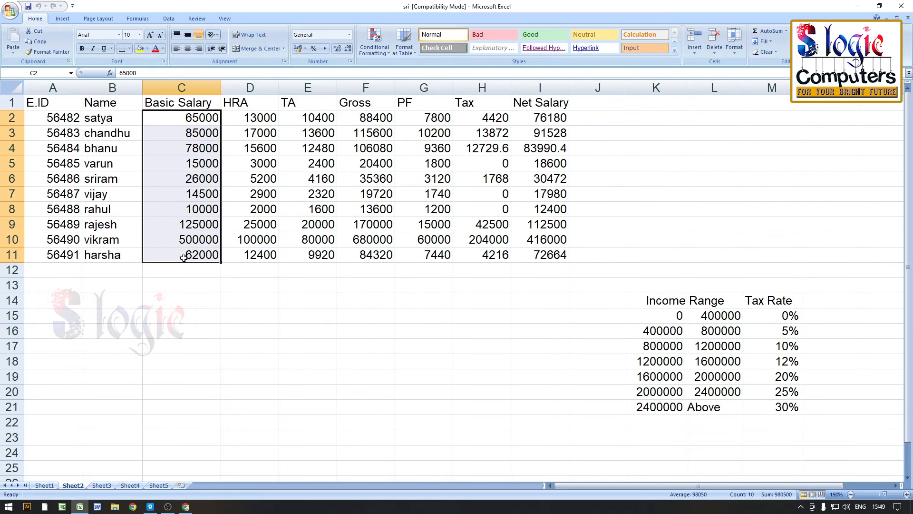
{"action": "left_click", "coordinate": [168, 118]}
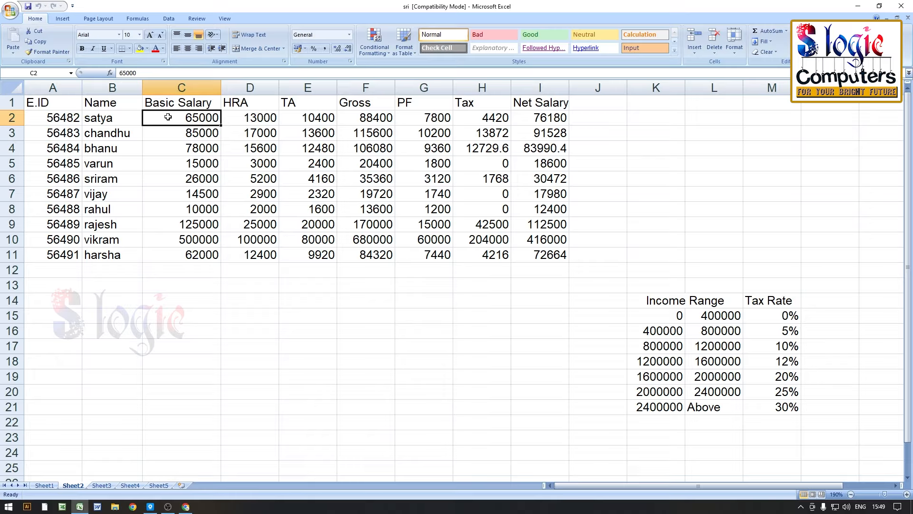
{"action": "left_click", "coordinate": [98, 128]}
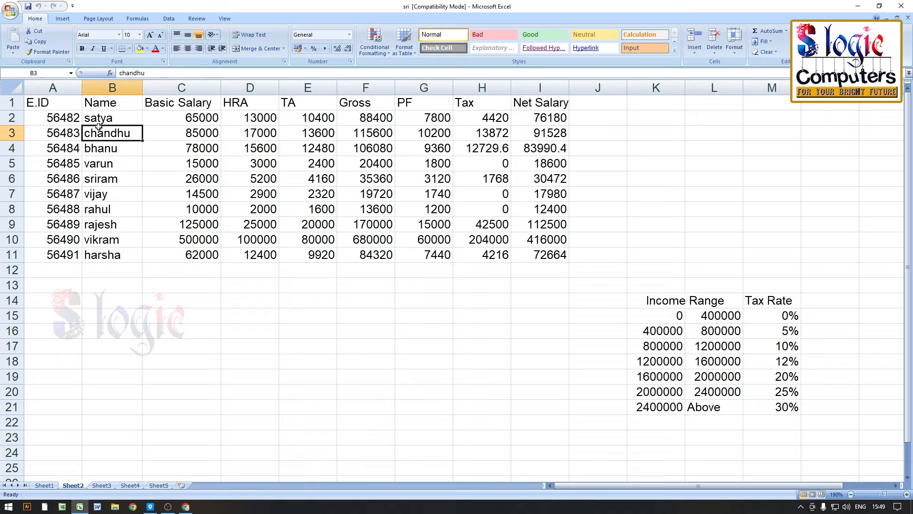
{"action": "left_click", "coordinate": [213, 135]}
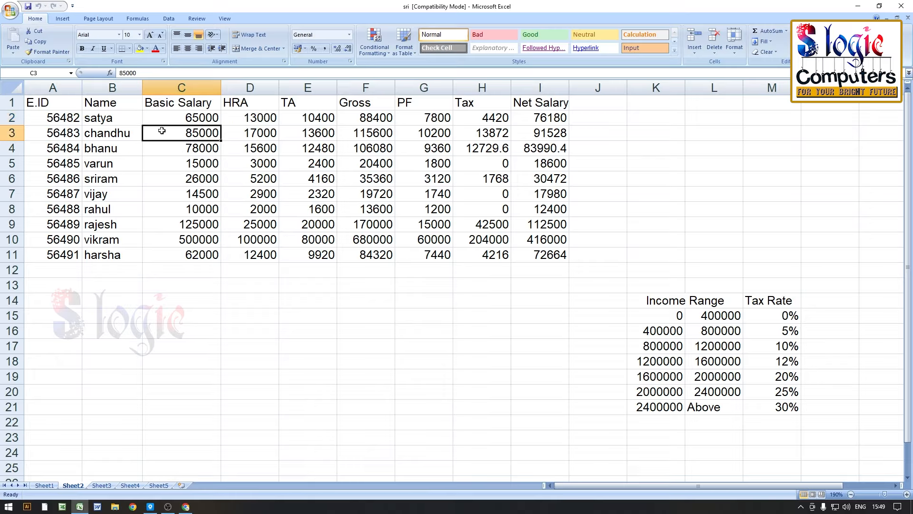
{"action": "left_click", "coordinate": [194, 115]}
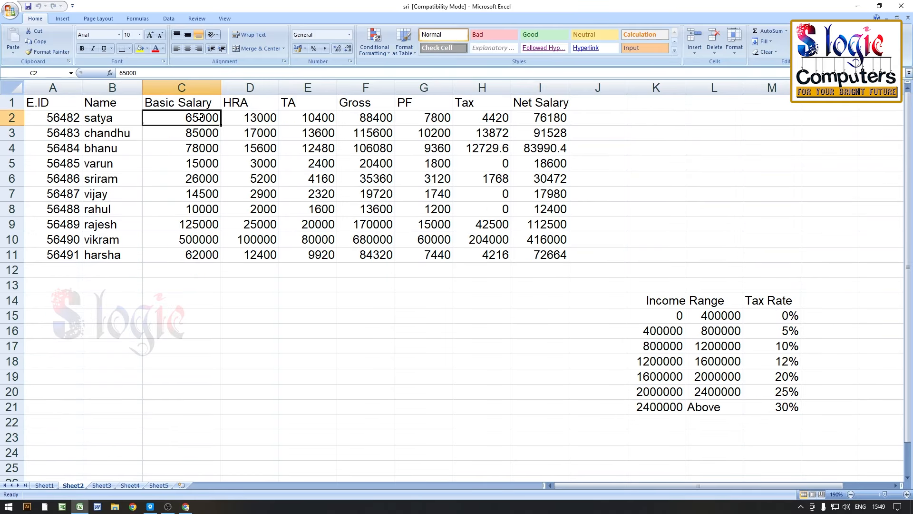
{"action": "left_click_drag", "start_coordinate": [200, 116], "coordinate": [200, 256]}
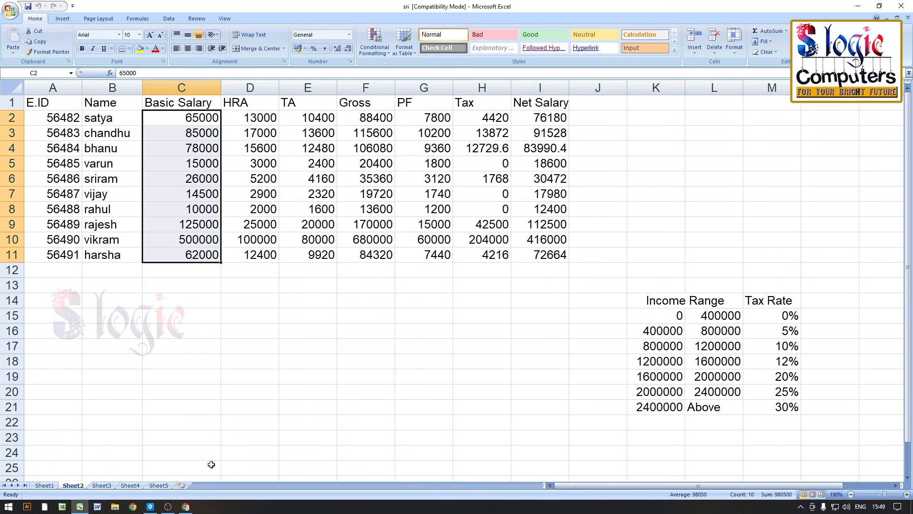
Insert a new worksheet and enter the headings E.Id in A1 and E.Name in B1.
{"action": "left_click", "coordinate": [182, 485]}
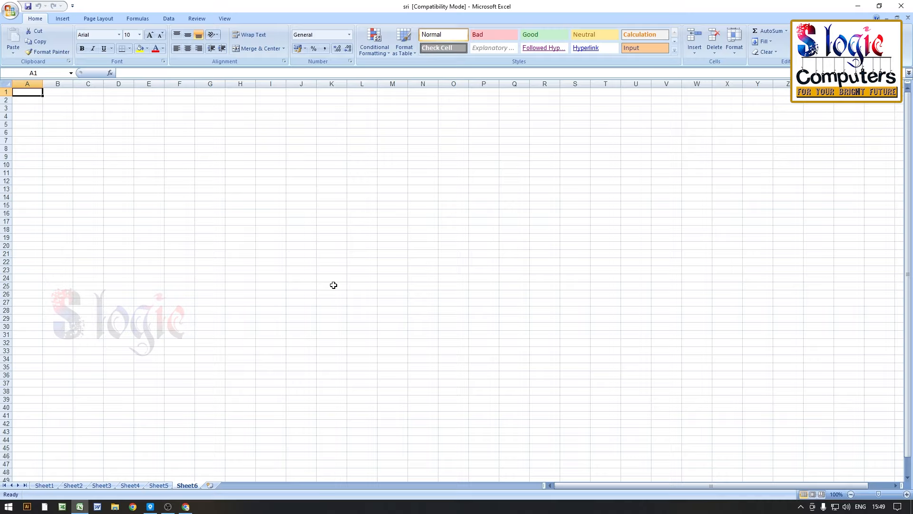
{"action": "scroll", "coordinate": [333, 286], "scroll_direction": "up", "scroll_amount": 6, "text": "ctrl"}
{"action": "scroll", "coordinate": [334, 288], "scroll_direction": "down", "scroll_amount": 8, "text": "ctrl"}
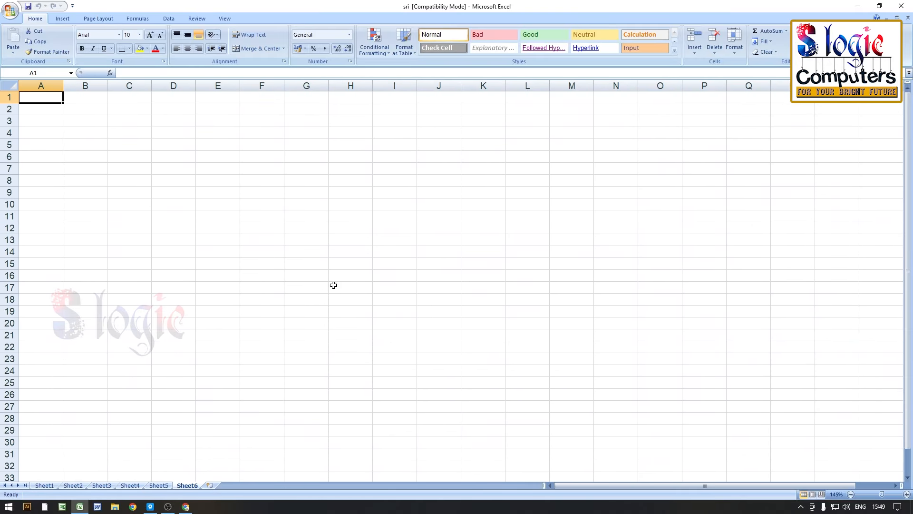
{"action": "scroll", "coordinate": [334, 285], "scroll_direction": "up", "scroll_amount": 3, "text": "ctrl"}
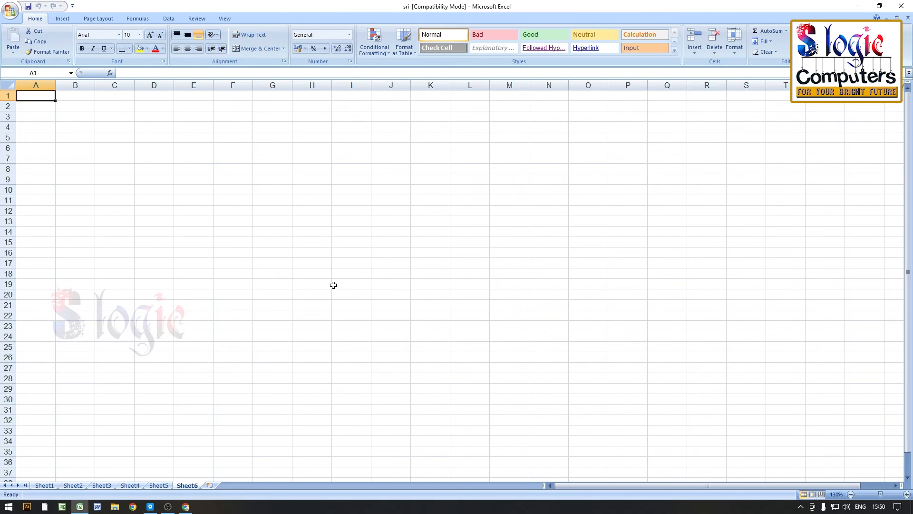
{"action": "type", "text": "E"}
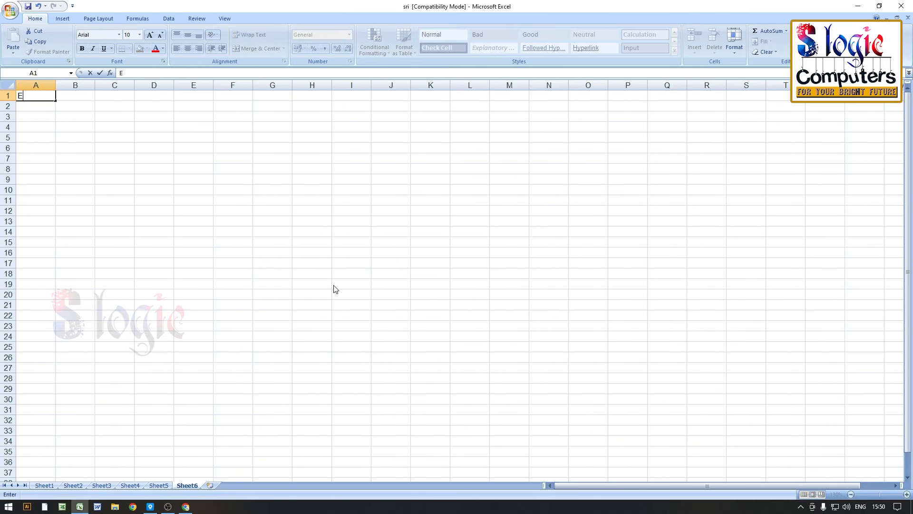
{"action": "type", "text": ".Id"}
{"action": "key", "text": "Tab"}
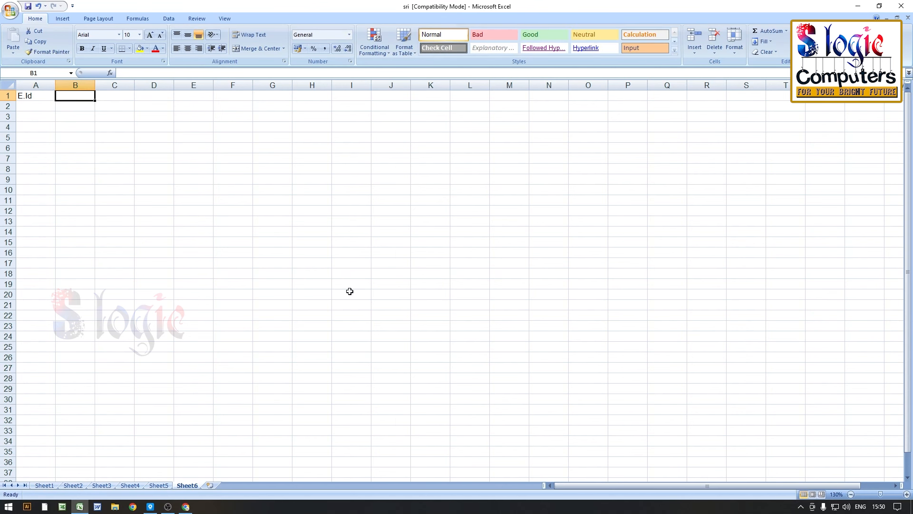
{"action": "type", "text": "E"}
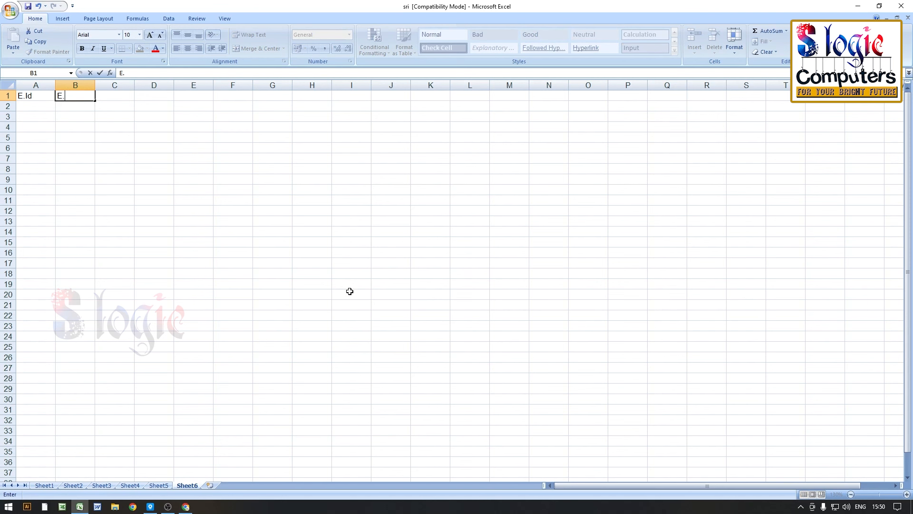
{"action": "type", "text": ".Name"}
{"action": "key", "text": "Tab"}
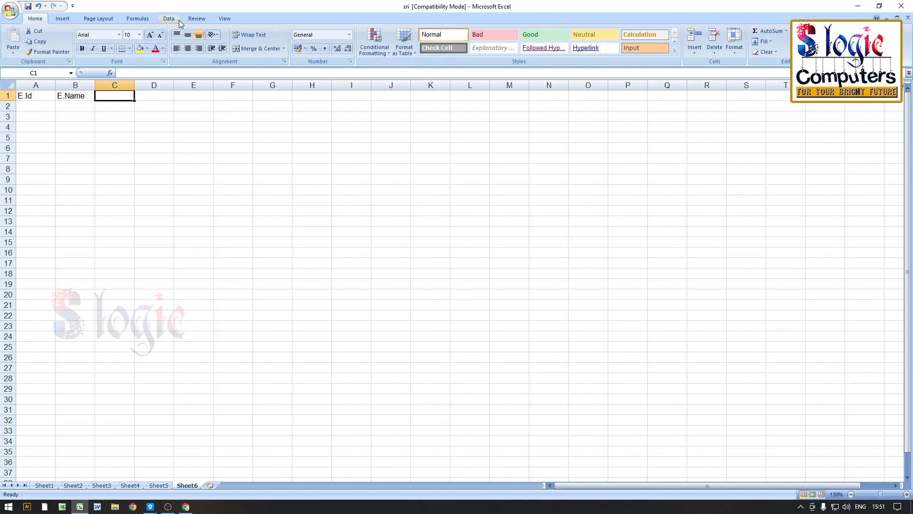
Add list data validation to cell C1 with the source october,november,december.
{"action": "left_click", "coordinate": [169, 18]}
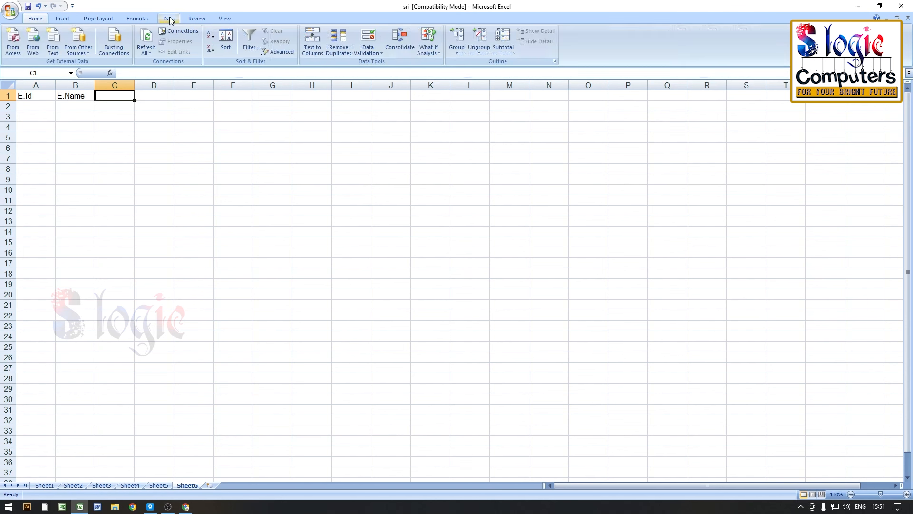
{"action": "left_click", "coordinate": [434, 56]}
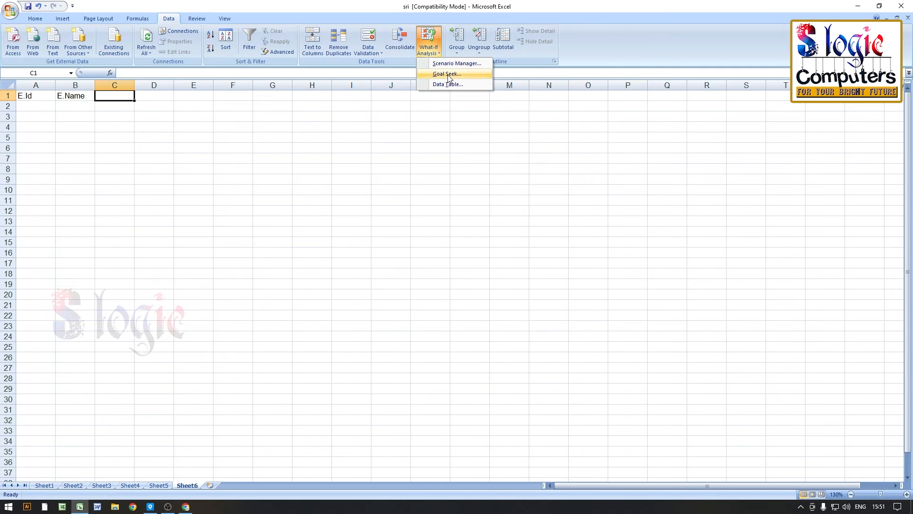
{"action": "left_click", "coordinate": [375, 56]}
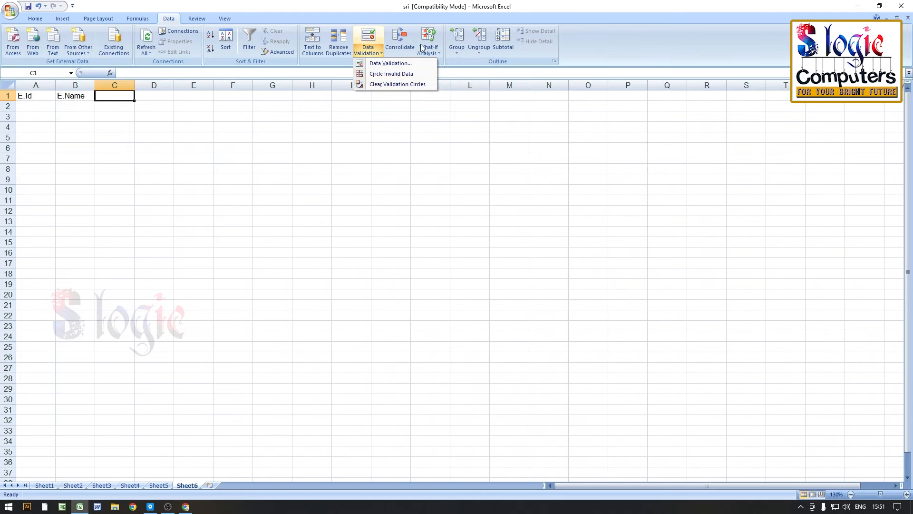
{"action": "left_click", "coordinate": [432, 53]}
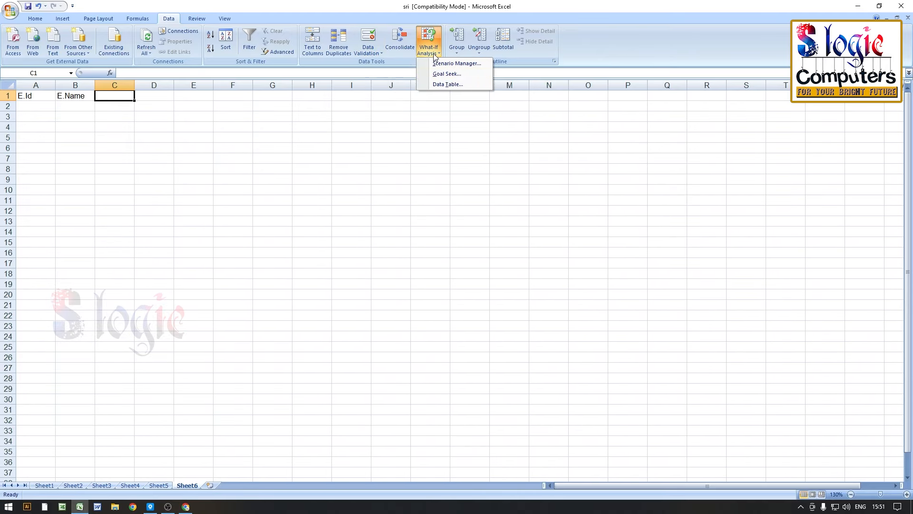
{"action": "left_click", "coordinate": [368, 52]}
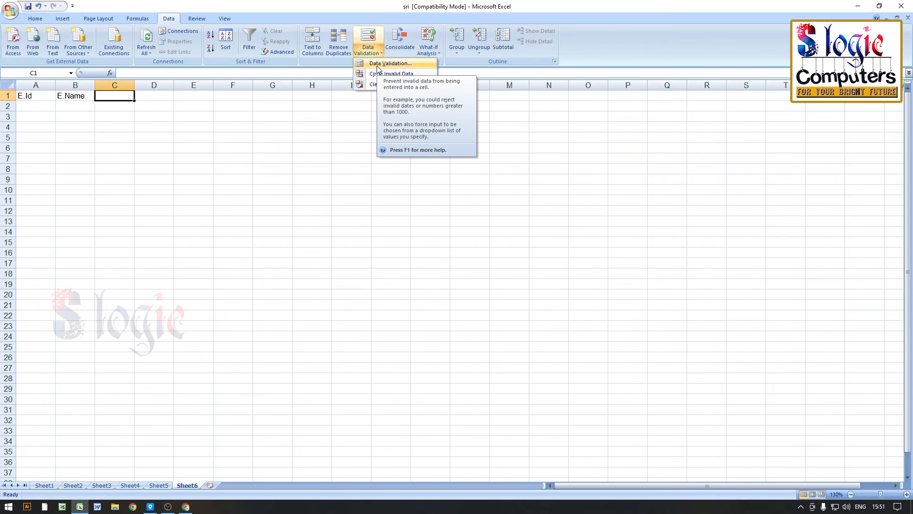
{"action": "left_click", "coordinate": [378, 64]}
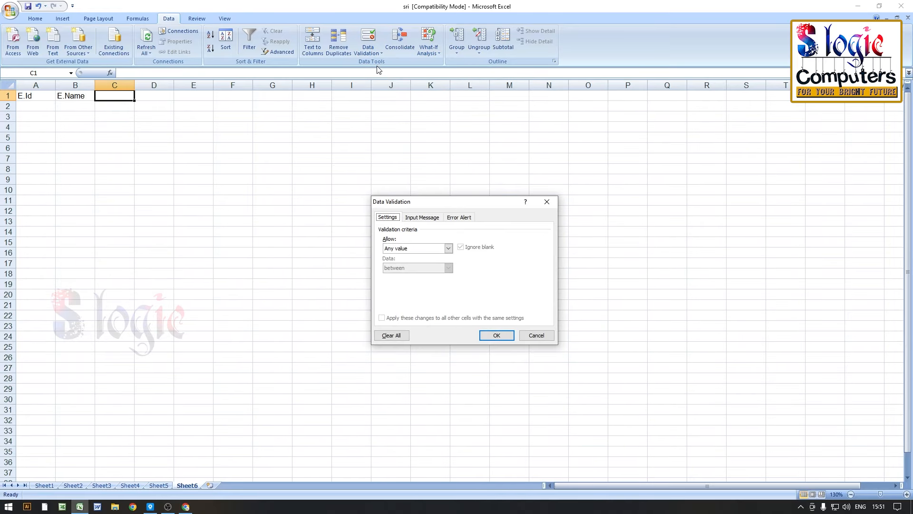
{"action": "left_click", "coordinate": [448, 247]}
{"action": "left_click", "coordinate": [399, 275]}
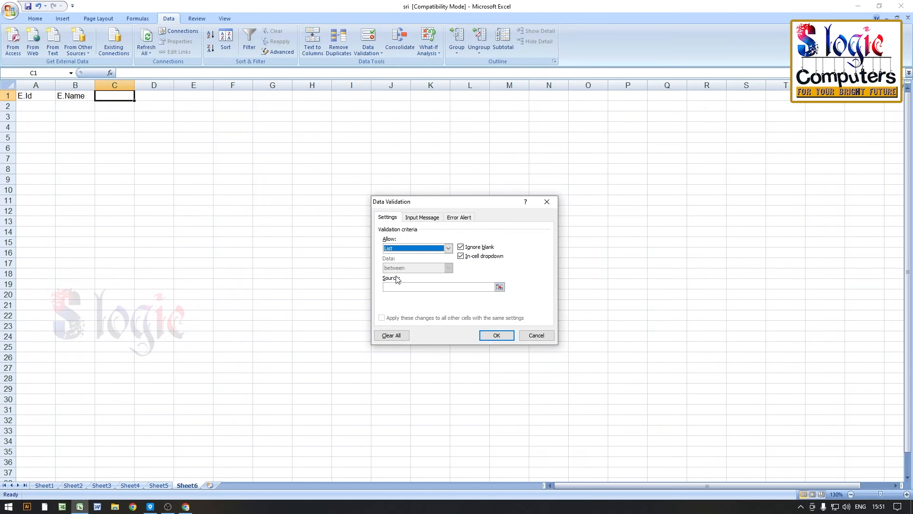
{"action": "left_click", "coordinate": [402, 286]}
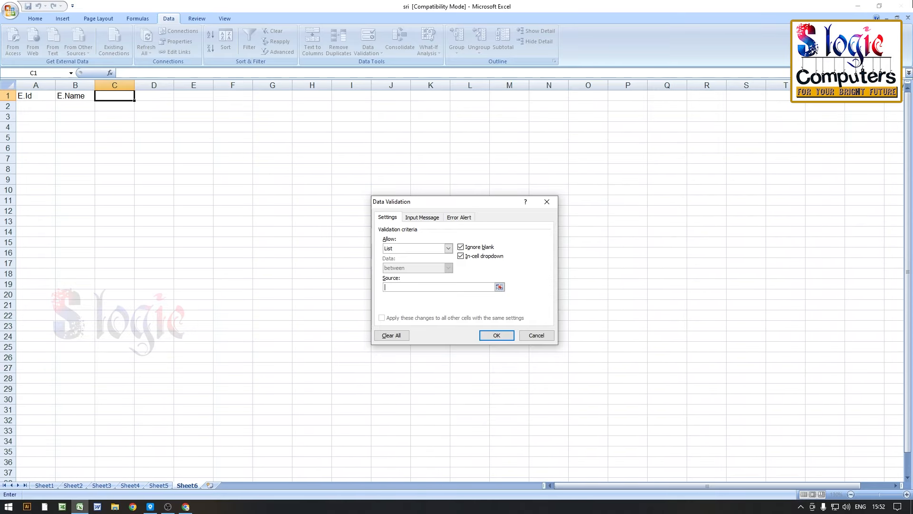
{"action": "type", "text": "october,november,december"}
{"action": "left_click", "coordinate": [496, 336]}
Test the C1 drop-down by choosing october, november and december in turn, finishing with october selected.
{"action": "left_click", "coordinate": [119, 126]}
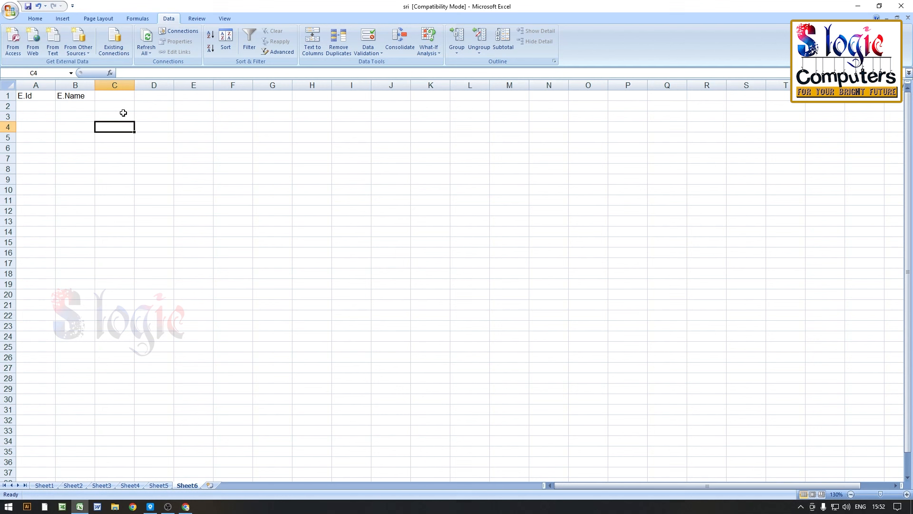
{"action": "left_click", "coordinate": [117, 98]}
{"action": "left_click", "coordinate": [138, 96]}
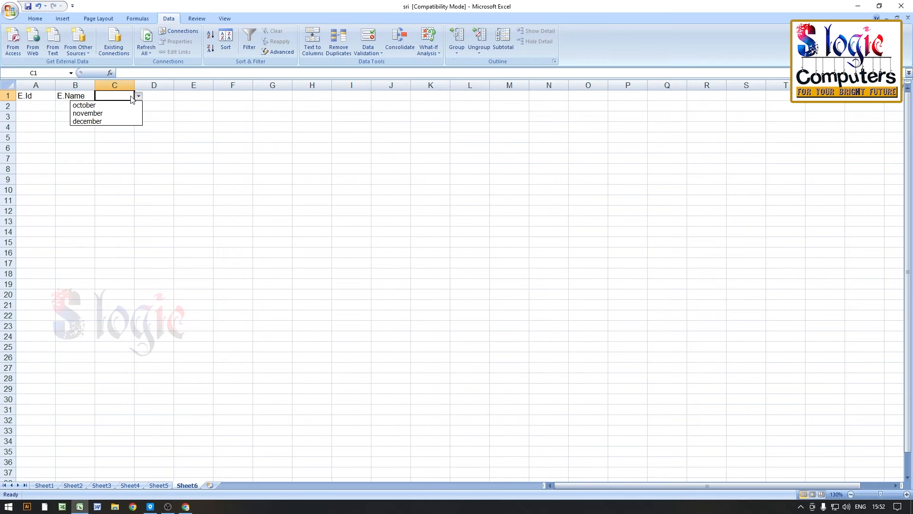
{"action": "left_click", "coordinate": [104, 113]}
{"action": "left_click", "coordinate": [138, 96]}
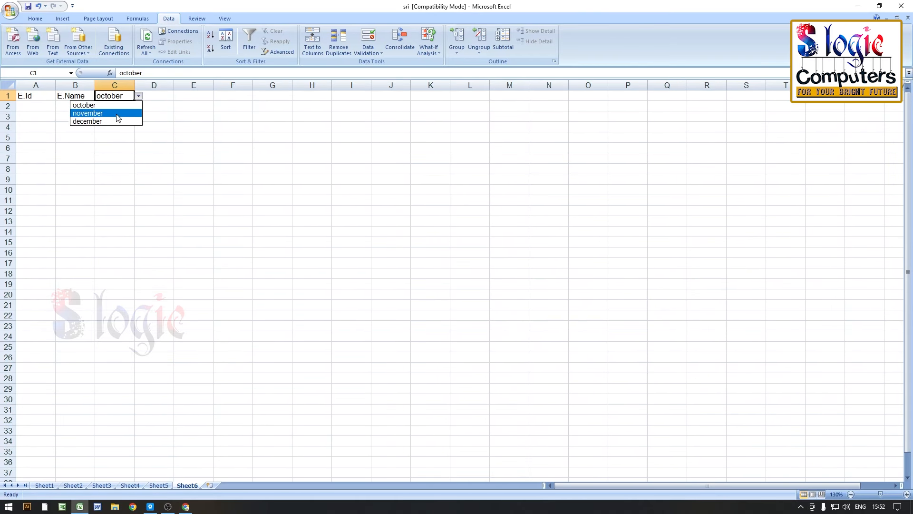
{"action": "left_click", "coordinate": [138, 97]}
{"action": "left_click", "coordinate": [138, 96]}
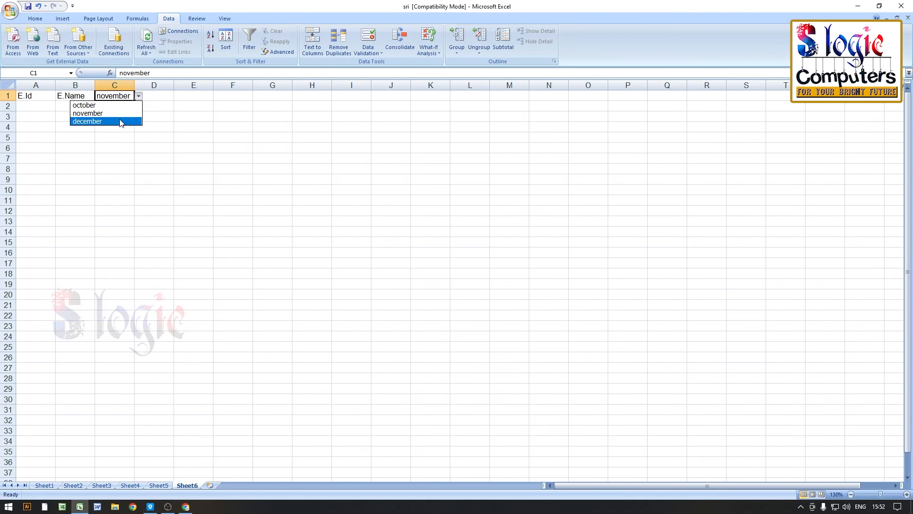
{"action": "left_click", "coordinate": [123, 120]}
{"action": "left_click", "coordinate": [138, 97]}
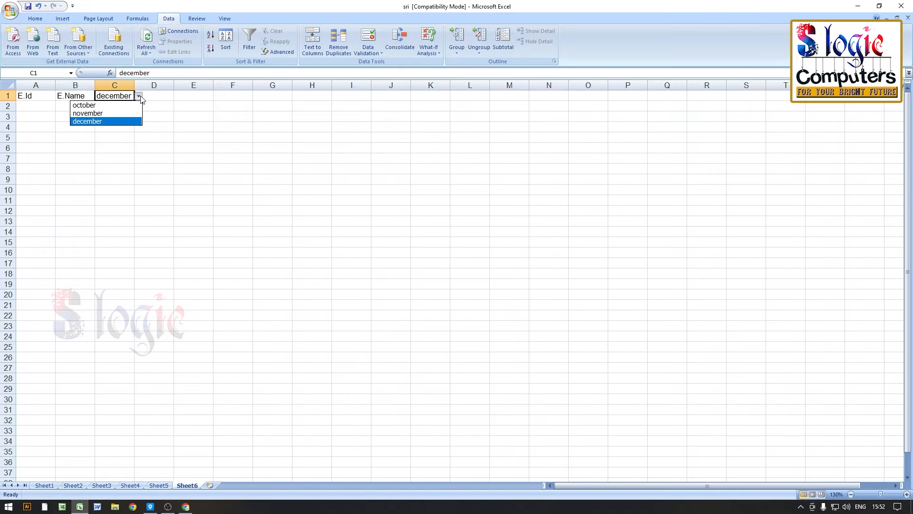
{"action": "left_click", "coordinate": [118, 106]}
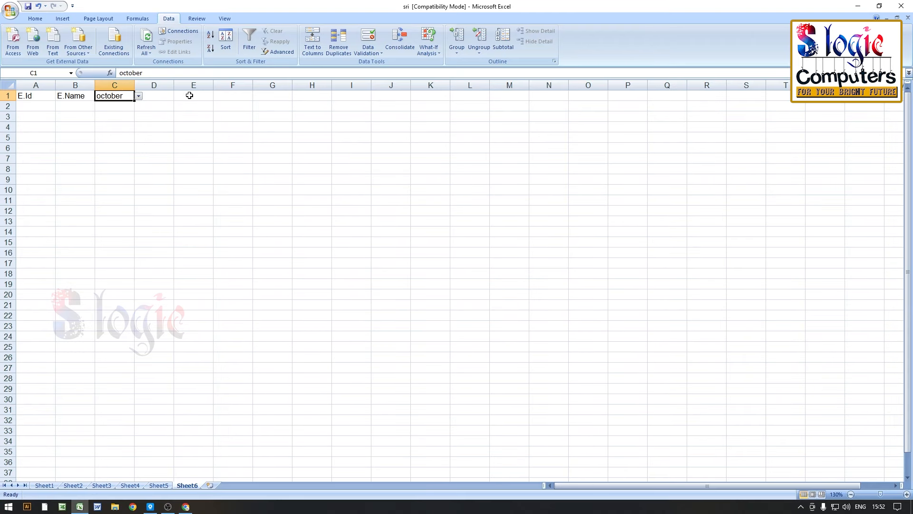
{"action": "left_click", "coordinate": [102, 107]}
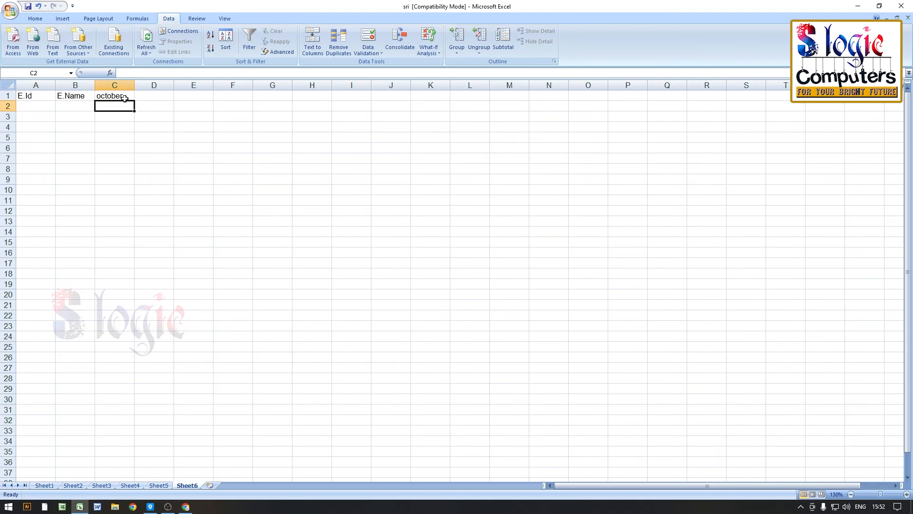
{"action": "left_click", "coordinate": [125, 97]}
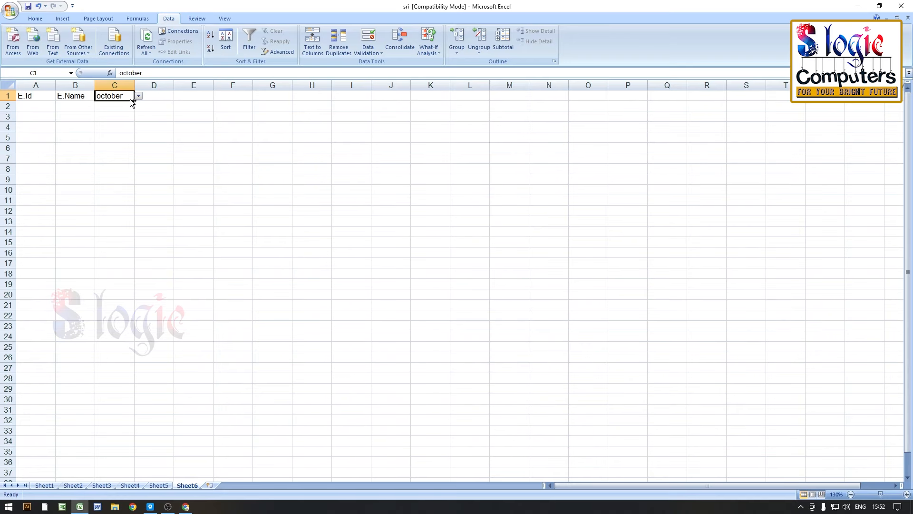
Clear C1 and undo back past the month choices to remove the cell's october,november,december list validation.
{"action": "key", "text": "Delete"}
{"action": "left_click", "coordinate": [167, 137]}
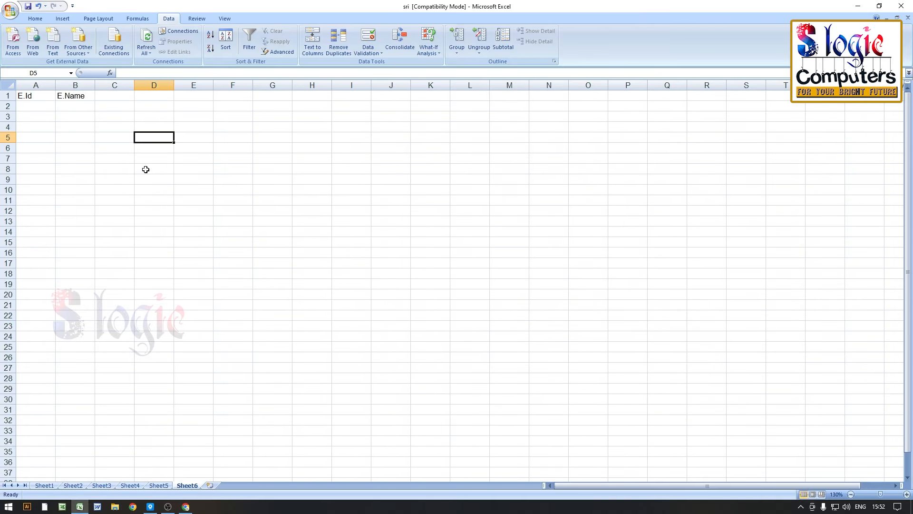
{"action": "left_click", "coordinate": [110, 94]}
{"action": "key", "text": "ctrl+z"}
{"action": "key", "text": "ctrl+z"}
{"action": "key", "text": "ctrl+z"}
{"action": "key", "text": "ctrl+z"}
{"action": "key", "text": "ctrl+z"}
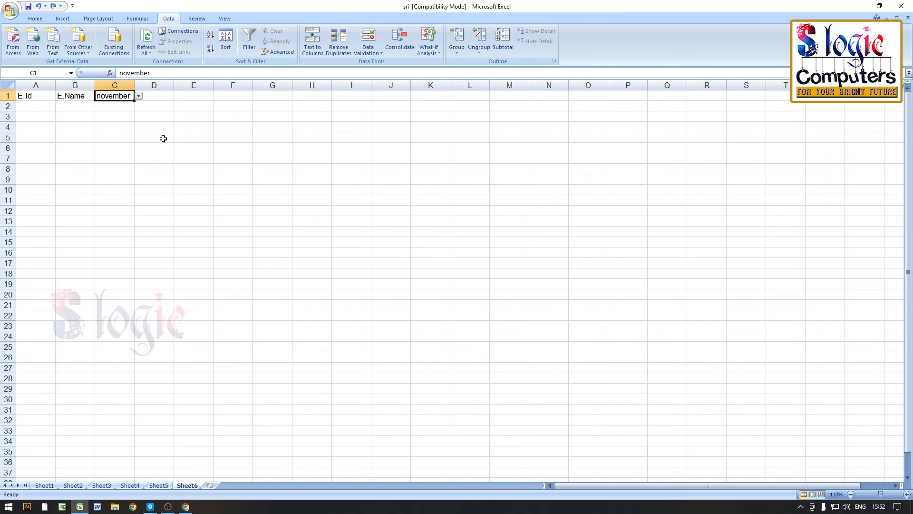
{"action": "key", "text": "ctrl+z"}
Look over the data on Sheet5 and Sheet4 and insert another new worksheet.
{"action": "left_click", "coordinate": [160, 485]}
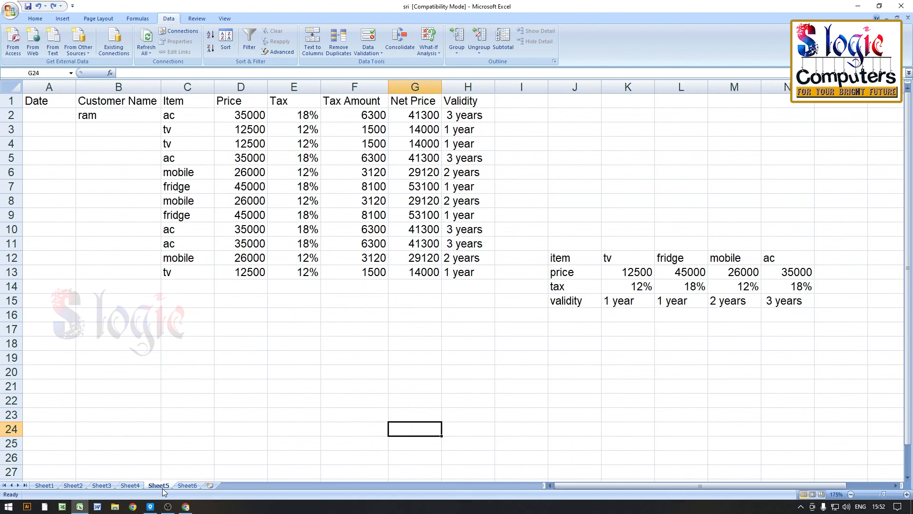
{"action": "left_click", "coordinate": [136, 486]}
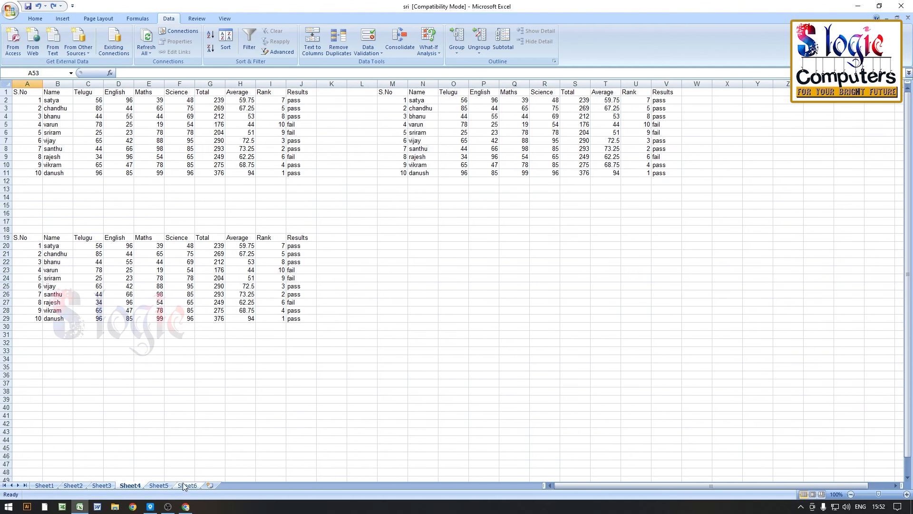
{"action": "left_click", "coordinate": [209, 485]}
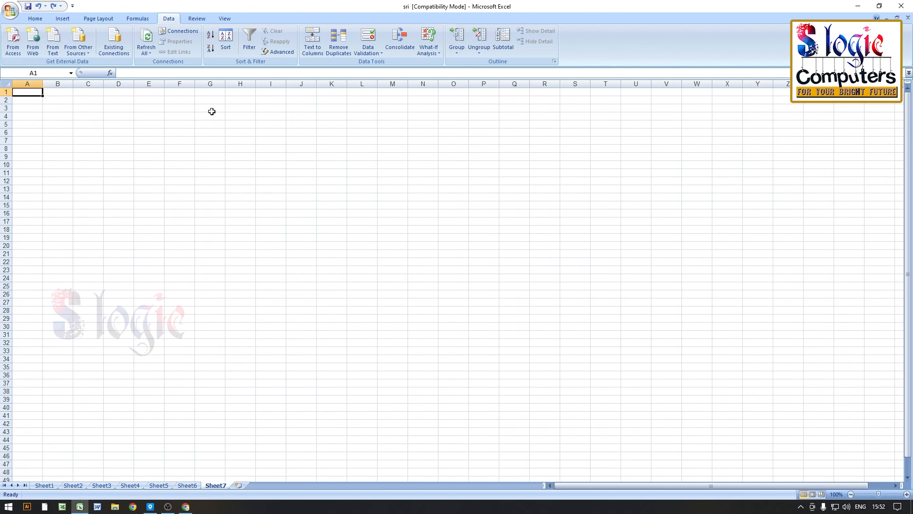
On Sheet6, enter jan in R8, move it to R1 and fill the month series down to dec in R12.
{"action": "left_click", "coordinate": [120, 99]}
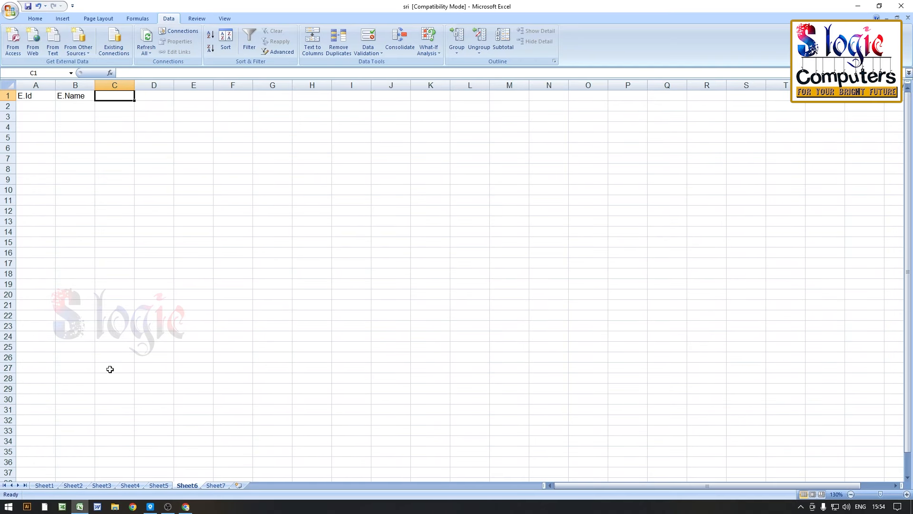
{"action": "left_click_drag", "start_coordinate": [580, 485], "coordinate": [606, 486]}
{"action": "left_click", "coordinate": [632, 170]}
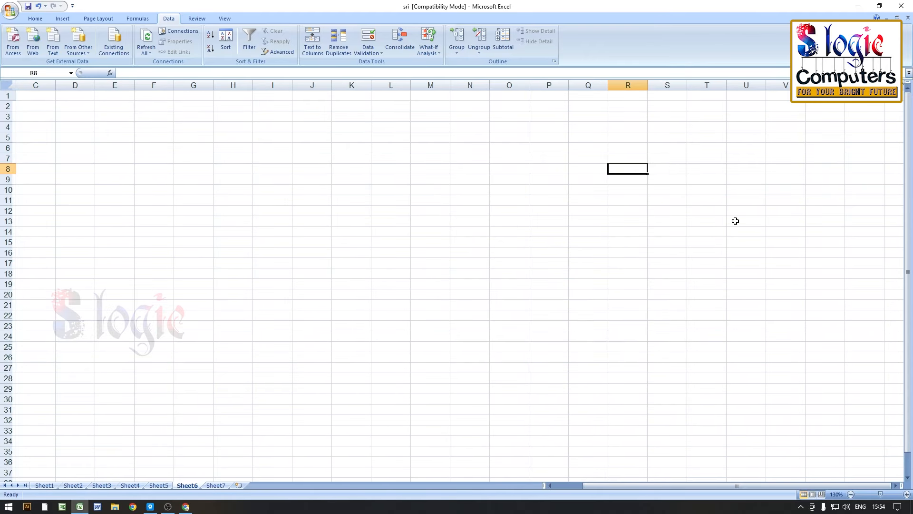
{"action": "type", "text": "jan"}
{"action": "key", "text": "Return"}
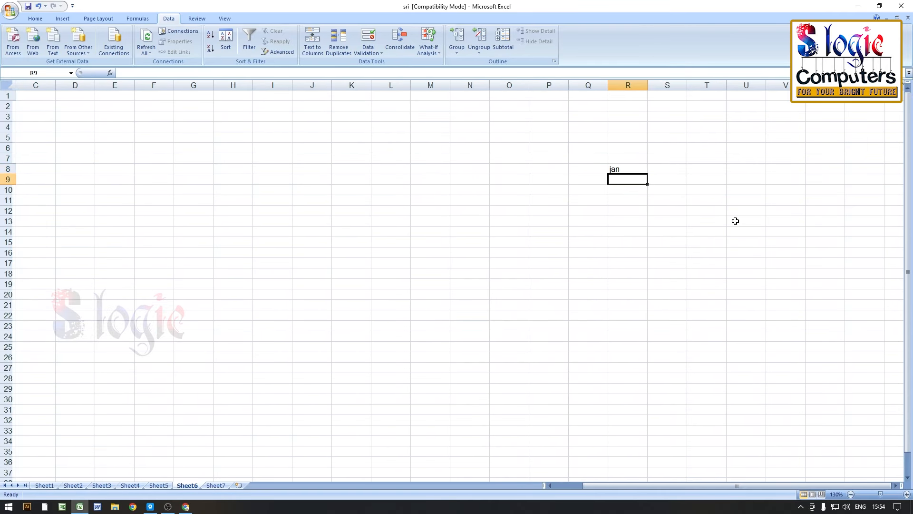
{"action": "left_click", "coordinate": [616, 169]}
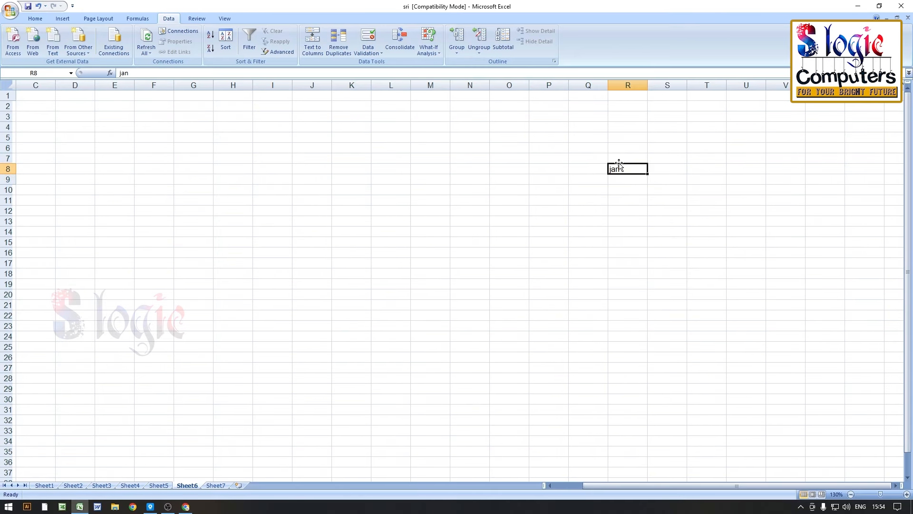
{"action": "left_click_drag", "start_coordinate": [618, 165], "coordinate": [654, 217]}
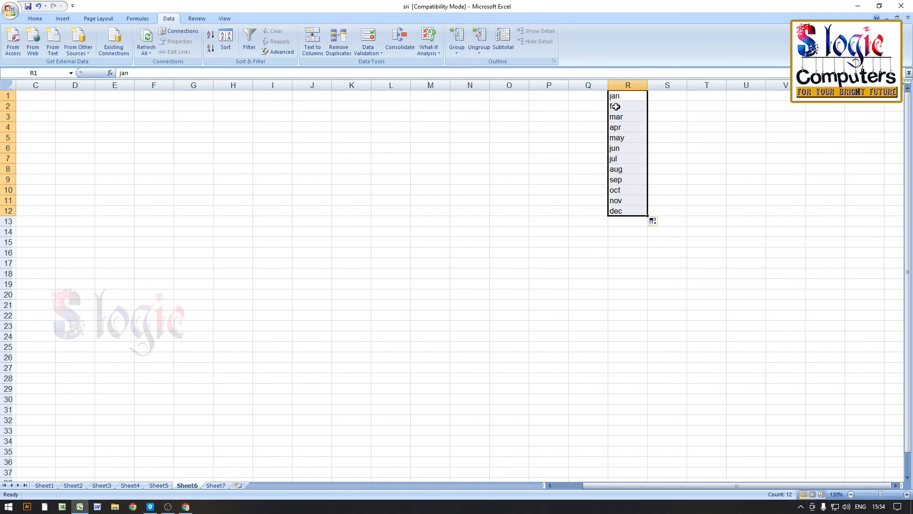
Add list data validation to cell C1 with the month range R1:R12 as its source.
{"action": "left_click_drag", "start_coordinate": [646, 488], "coordinate": [626, 487]}
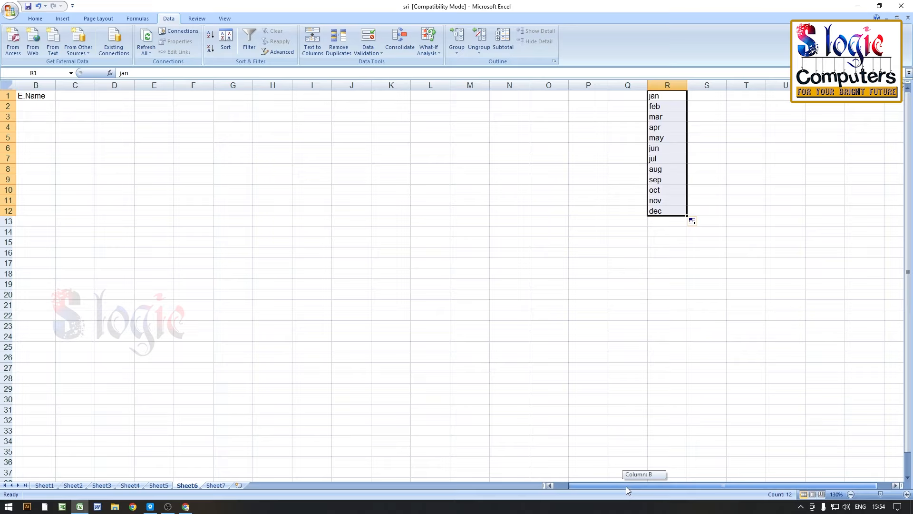
{"action": "left_click", "coordinate": [113, 96]}
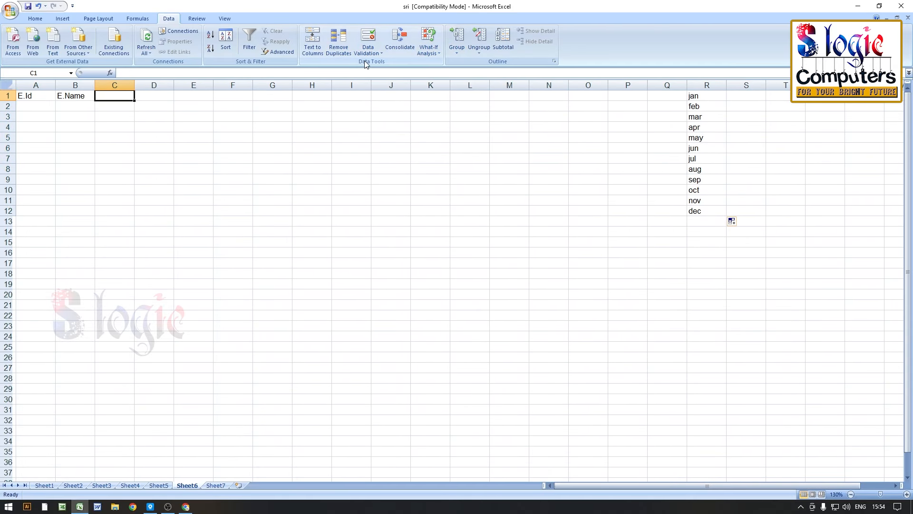
{"action": "left_click", "coordinate": [379, 53]}
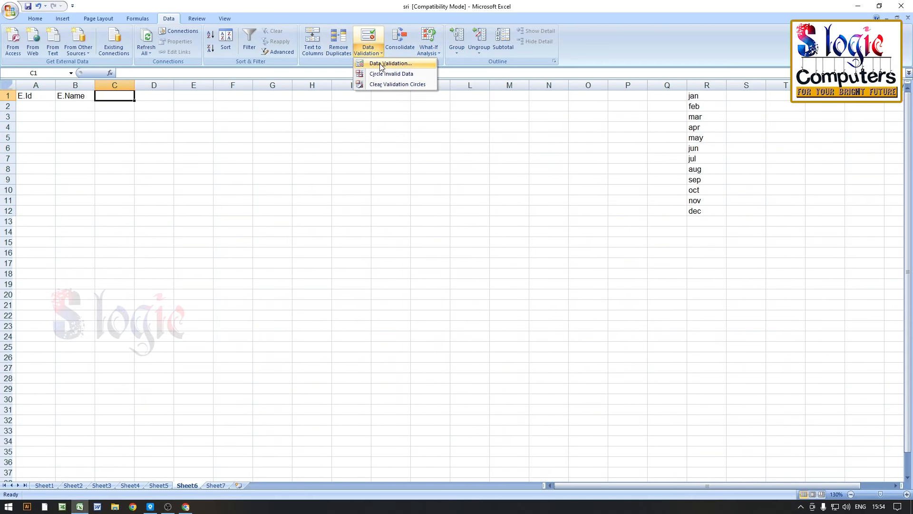
{"action": "left_click", "coordinate": [381, 64]}
{"action": "left_click", "coordinate": [448, 248]}
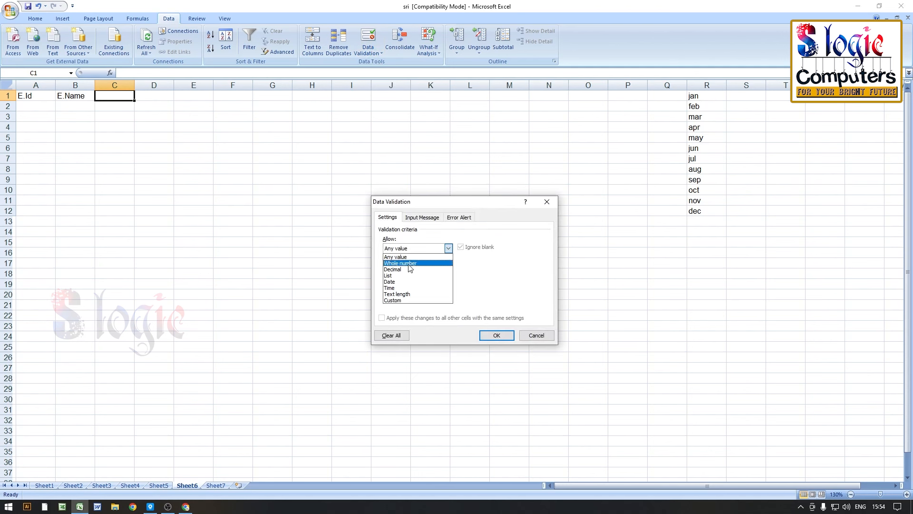
{"action": "left_click", "coordinate": [389, 275]}
{"action": "left_click", "coordinate": [402, 286]}
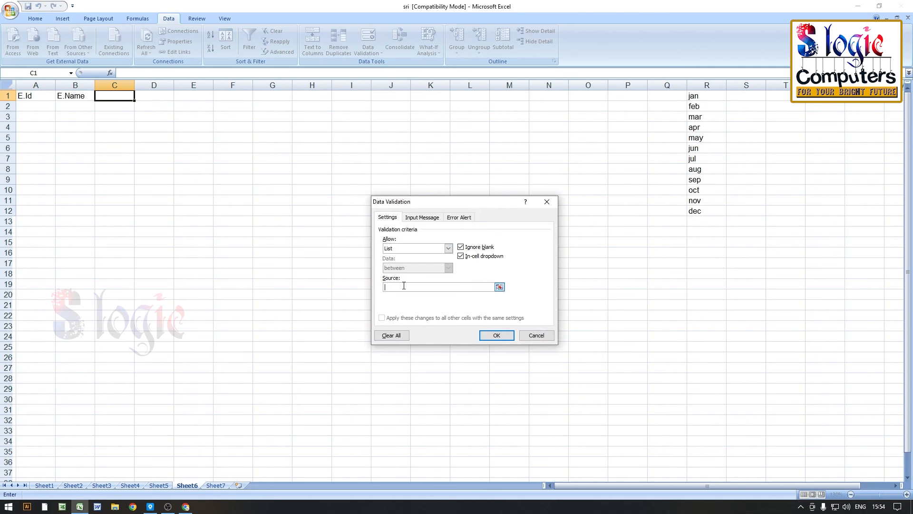
{"action": "left_click_drag", "start_coordinate": [693, 96], "coordinate": [705, 212]}
{"action": "left_click", "coordinate": [495, 336]}
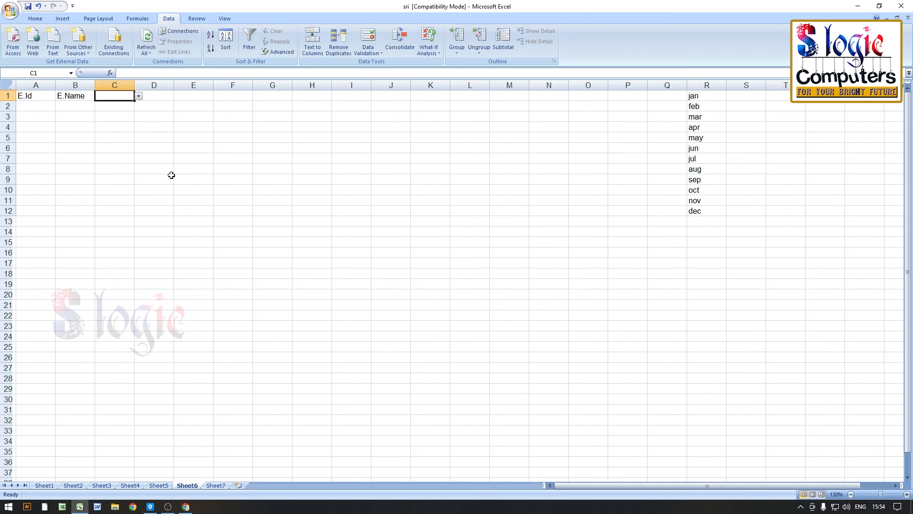
Test the C1 drop-down by choosing several months in turn, including aug, nov and jun, and finish with may.
{"action": "left_click", "coordinate": [169, 155]}
{"action": "left_click", "coordinate": [115, 97]}
{"action": "left_click", "coordinate": [138, 96]}
{"action": "left_click", "coordinate": [124, 113]}
{"action": "left_click", "coordinate": [138, 96]}
{"action": "left_click", "coordinate": [113, 153]}
{"action": "left_click", "coordinate": [138, 97]}
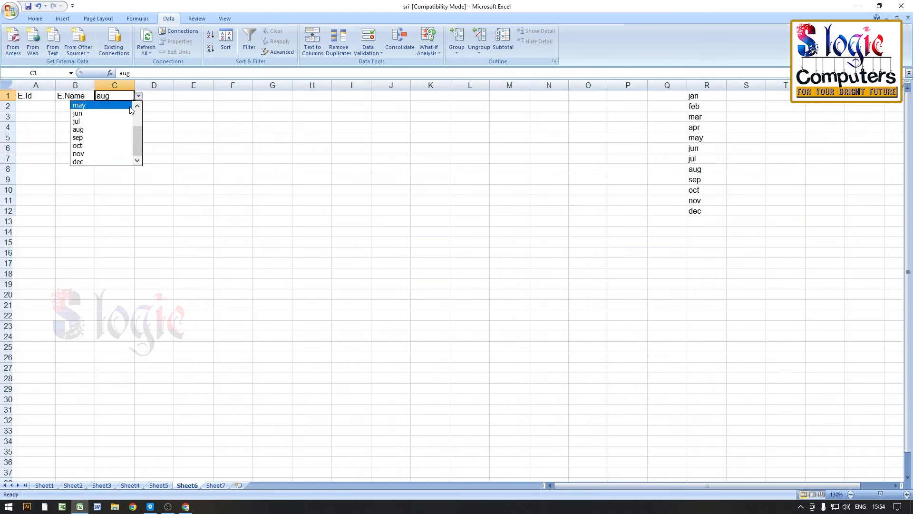
{"action": "left_click", "coordinate": [111, 155]}
{"action": "left_click", "coordinate": [138, 96]}
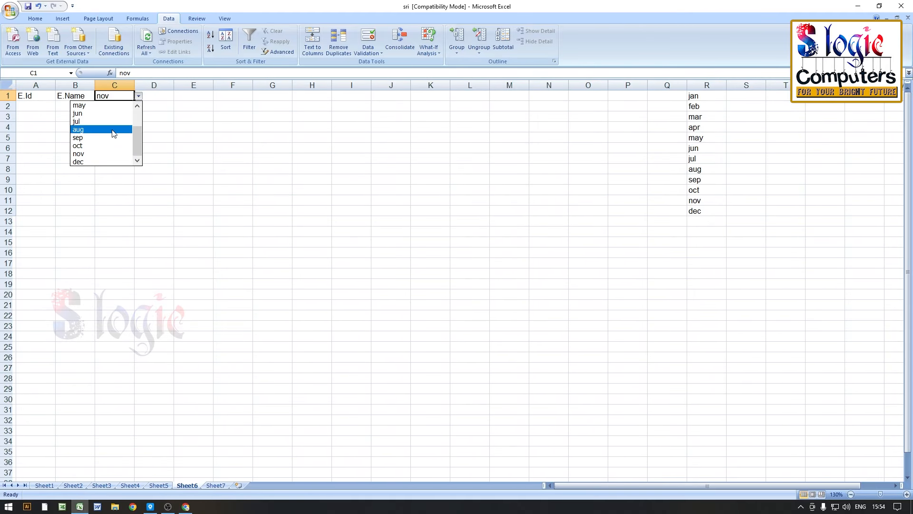
{"action": "left_click", "coordinate": [116, 129]}
{"action": "left_click", "coordinate": [138, 96]}
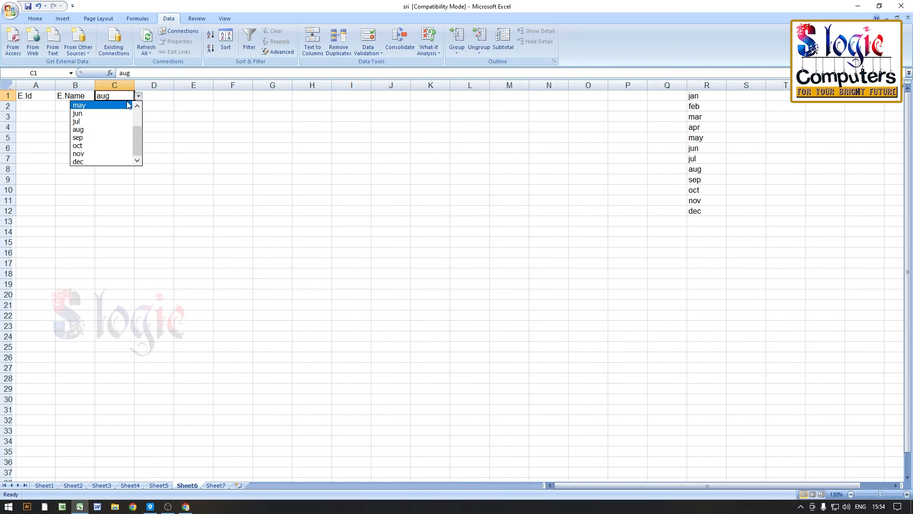
{"action": "left_click", "coordinate": [108, 114]}
{"action": "left_click", "coordinate": [138, 97]}
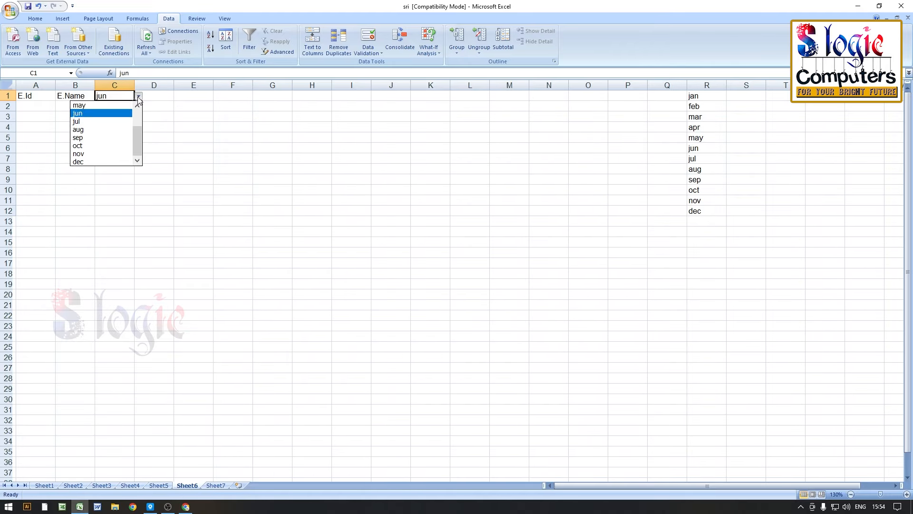
{"action": "left_click", "coordinate": [113, 107]}
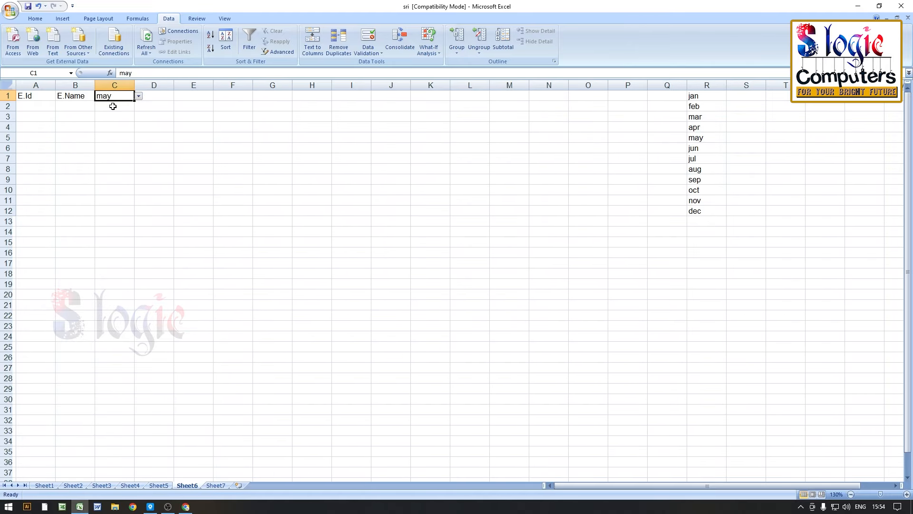
Clear the contents of C1:R18, covering both the chosen month and the month list in column R.
{"action": "left_click", "coordinate": [557, 116]}
{"action": "left_click_drag", "start_coordinate": [125, 99], "coordinate": [719, 274]}
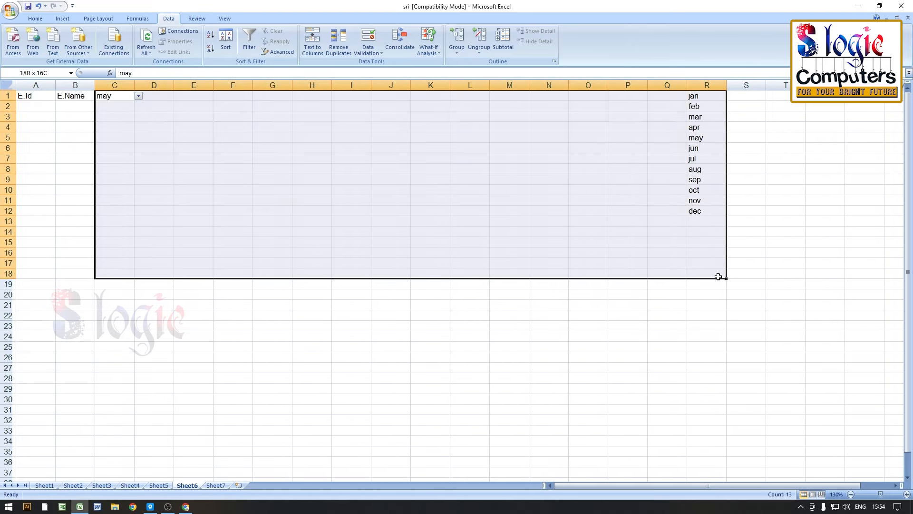
{"action": "key", "text": "Delete"}
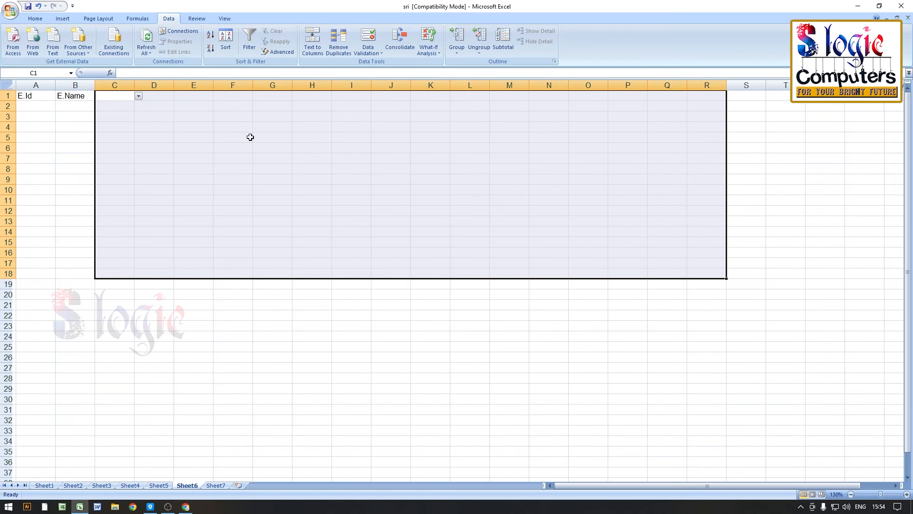
Remove the list restriction from C1 by setting its data validation to allow any value.
{"action": "left_click", "coordinate": [136, 97]}
{"action": "left_click", "coordinate": [132, 98]}
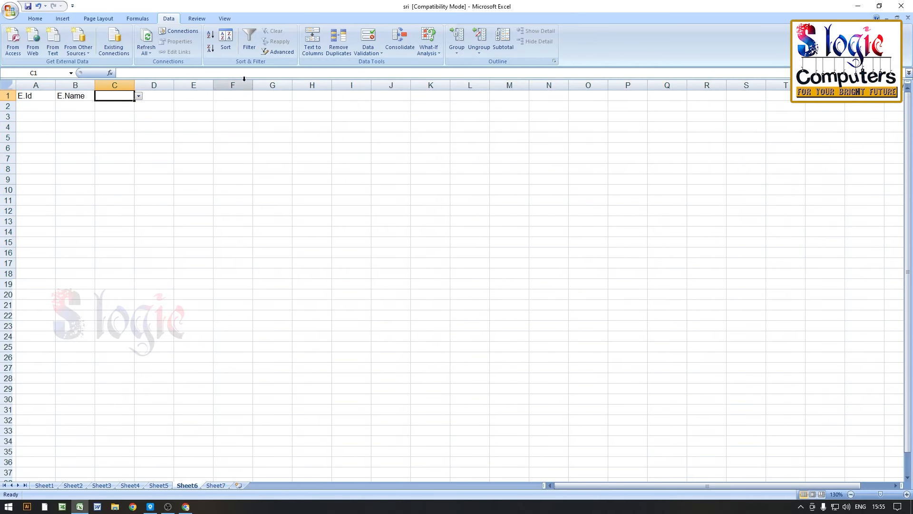
{"action": "left_click", "coordinate": [380, 54]}
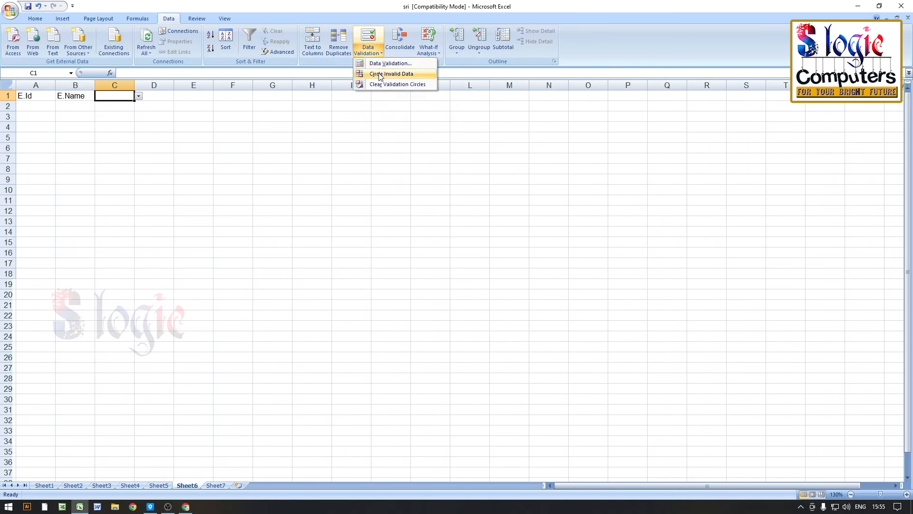
{"action": "left_click", "coordinate": [380, 63]}
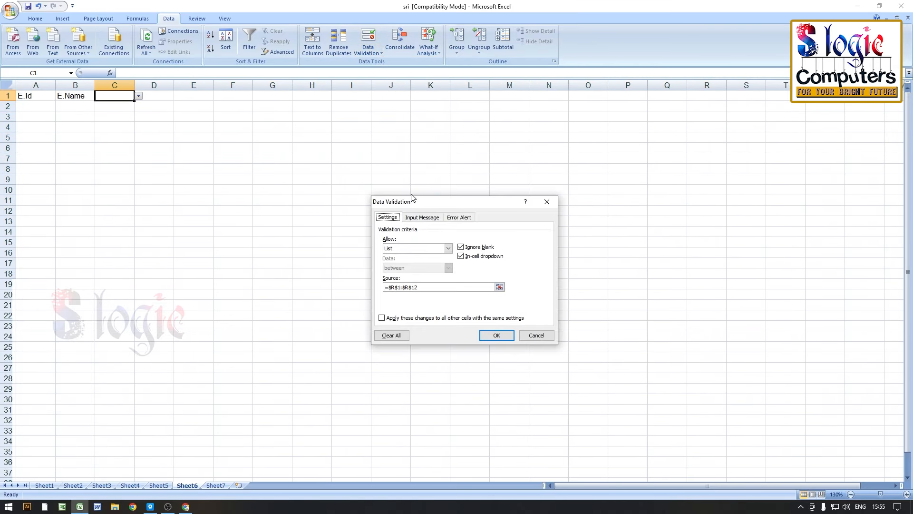
{"action": "left_click", "coordinate": [431, 248]}
{"action": "left_click", "coordinate": [417, 257]}
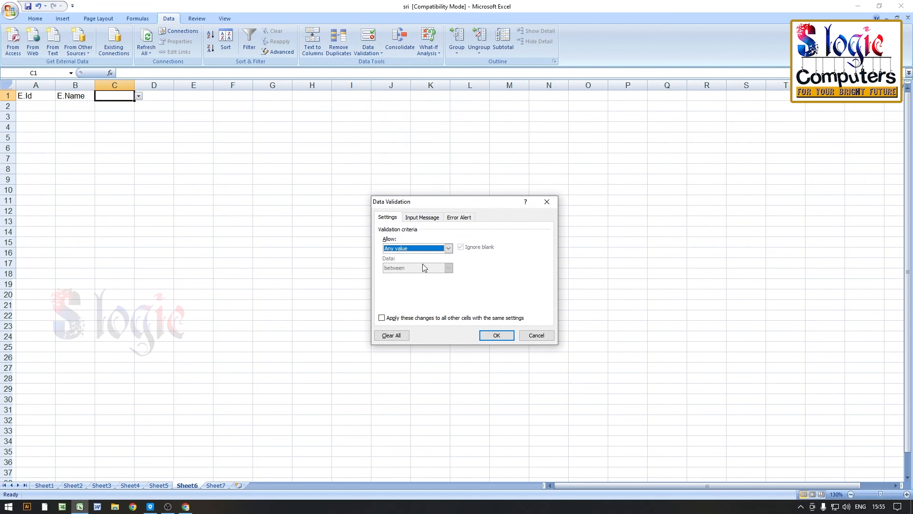
{"action": "left_click", "coordinate": [496, 335]}
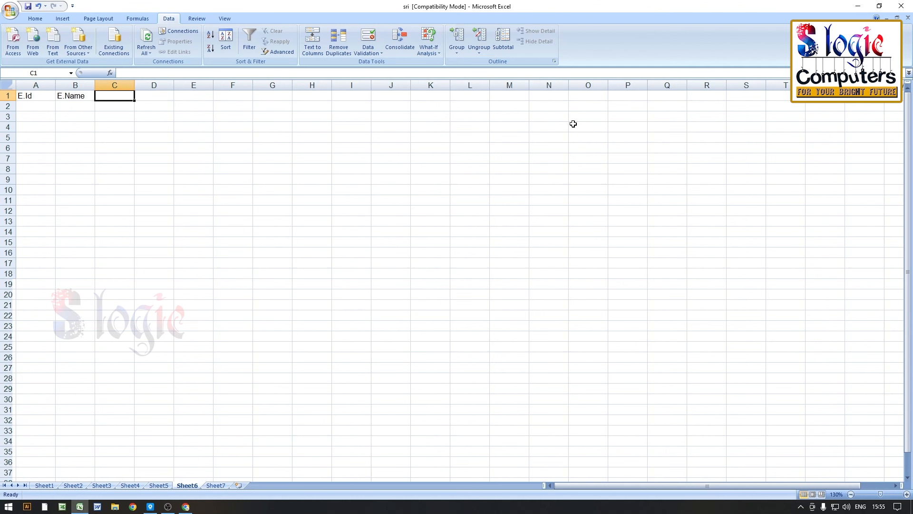
Apply the Short Date number format to cell D1.
{"action": "key", "text": "Right"}
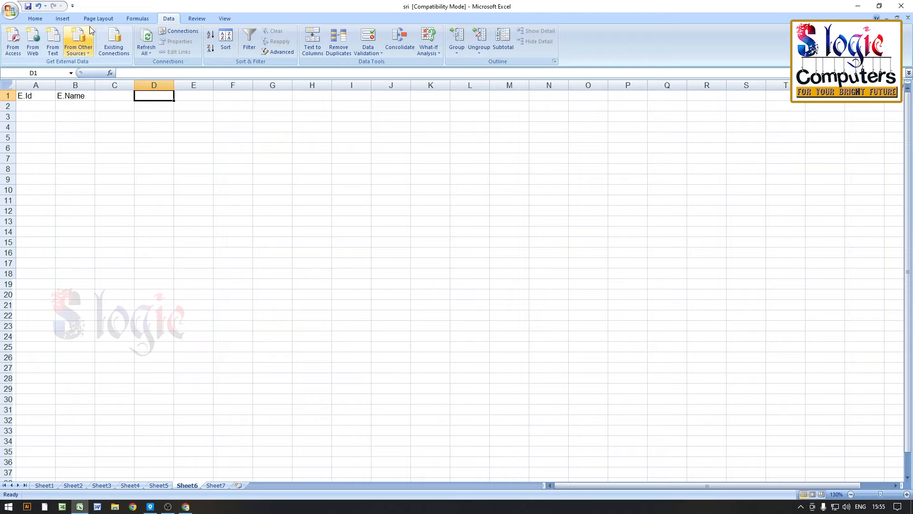
{"action": "left_click", "coordinate": [35, 19]}
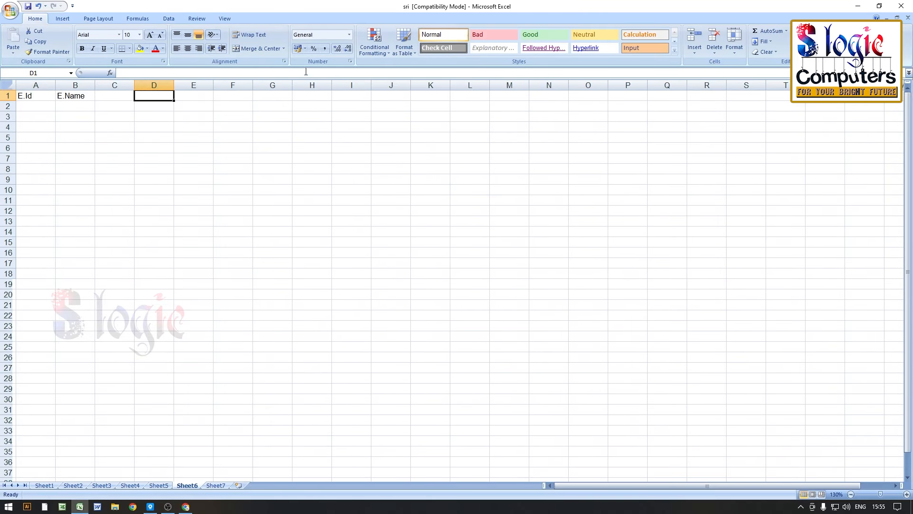
{"action": "left_click", "coordinate": [349, 35]}
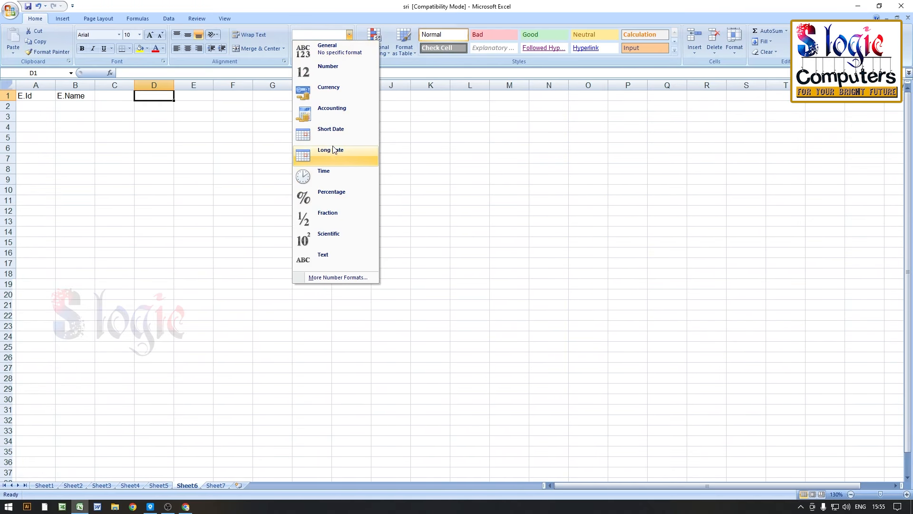
{"action": "left_click", "coordinate": [337, 128]}
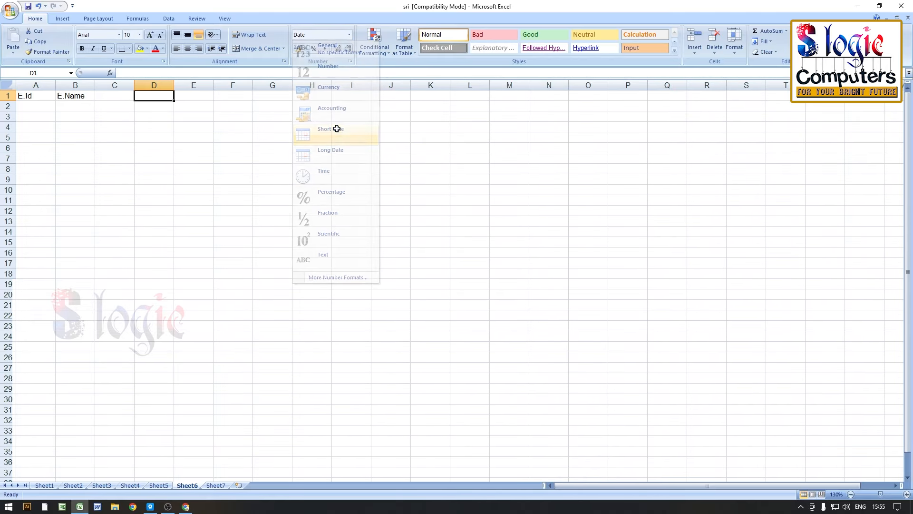
Give cell D1 the custom number format dd/mm and enter the date 1/10 in it.
{"action": "left_click", "coordinate": [350, 62]}
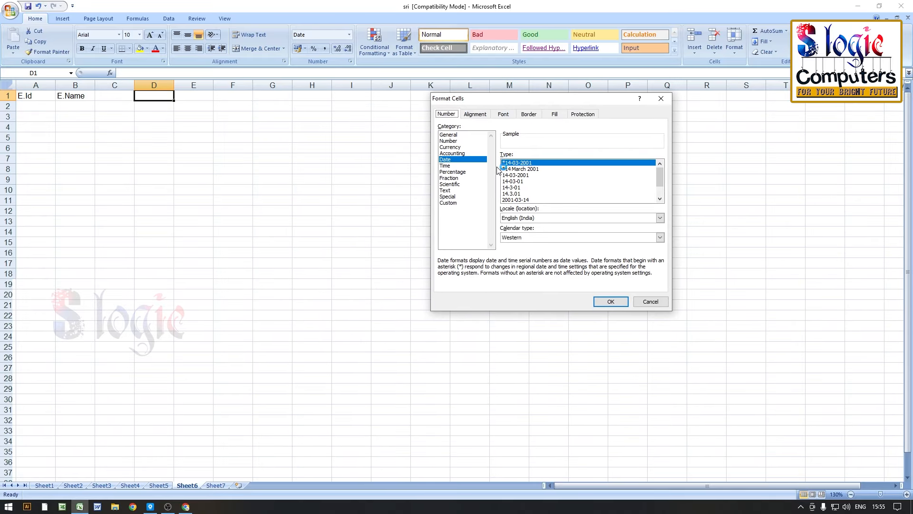
{"action": "left_click", "coordinate": [446, 204]}
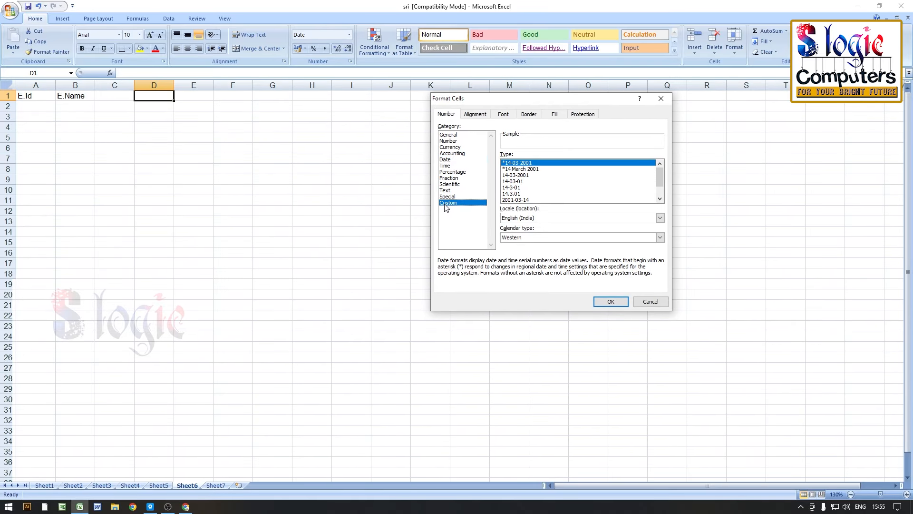
{"action": "left_click_drag", "start_coordinate": [539, 163], "coordinate": [486, 164]}
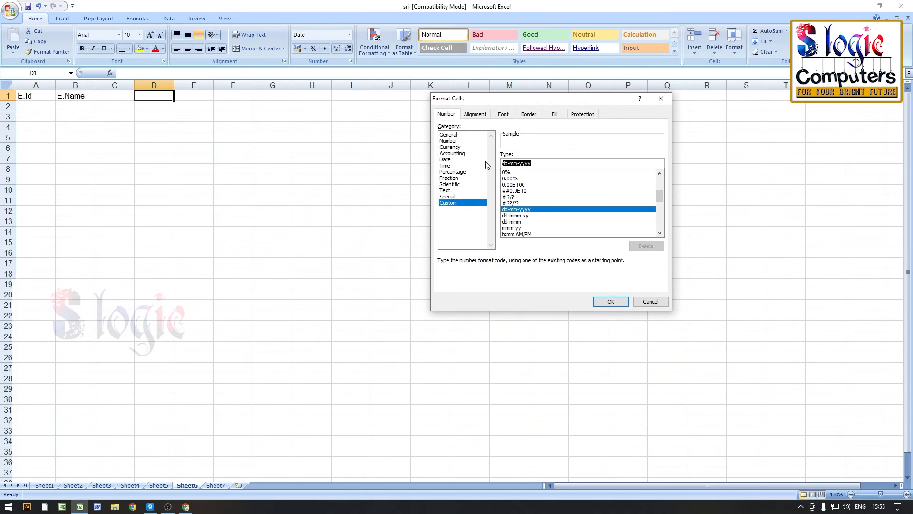
{"action": "type", "text": "dd/mm"}
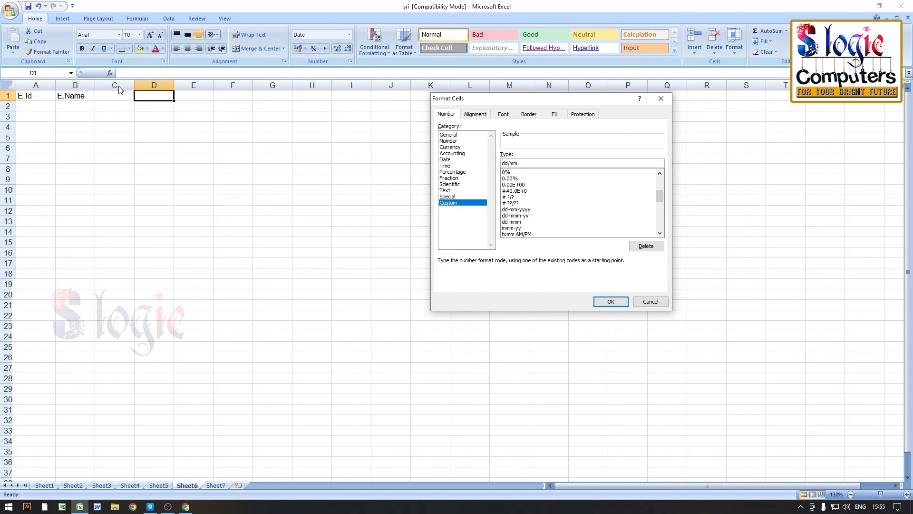
{"action": "left_click", "coordinate": [608, 302]}
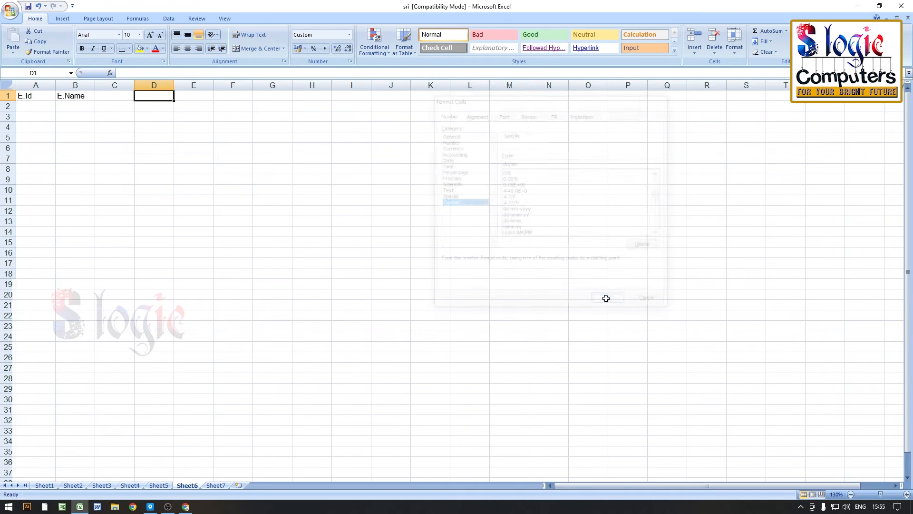
{"action": "type", "text": "1/10"}
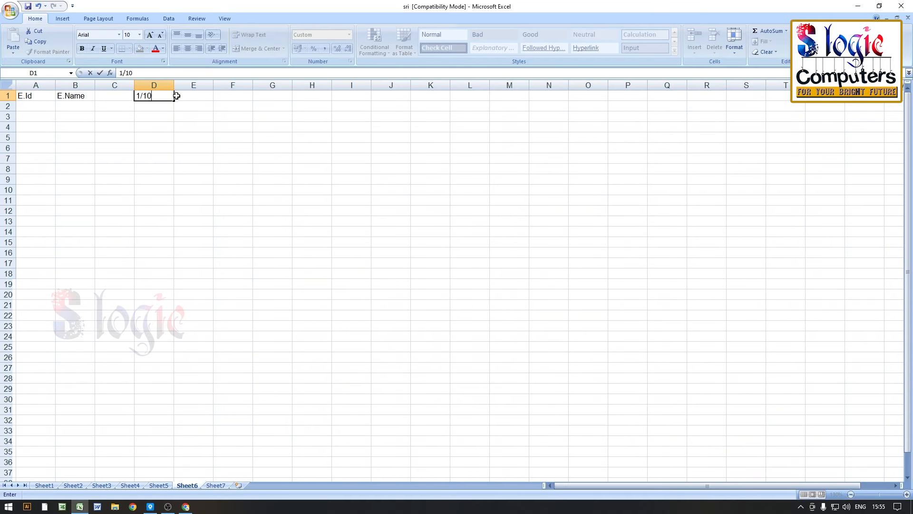
{"action": "key", "text": "Return"}
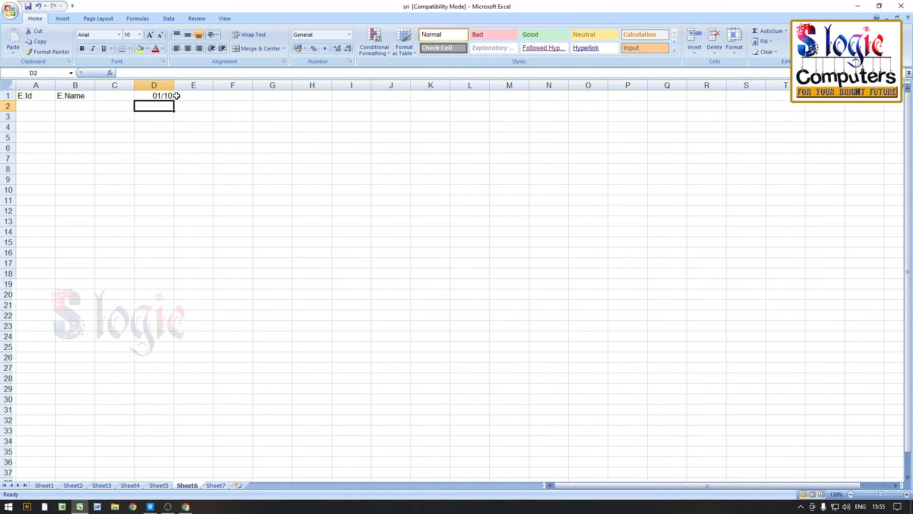
Change the custom number format of the date in D1 to dd/mmm.
{"action": "left_click", "coordinate": [145, 94]}
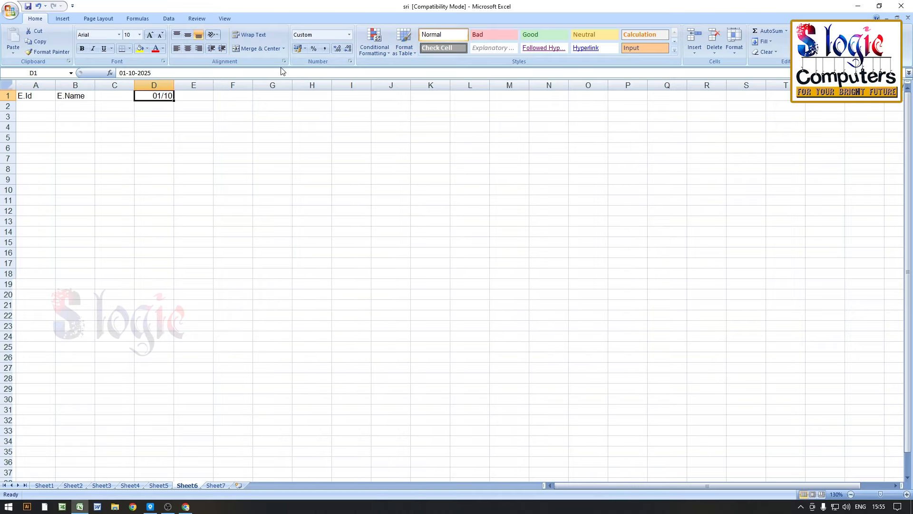
{"action": "left_click", "coordinate": [350, 62]}
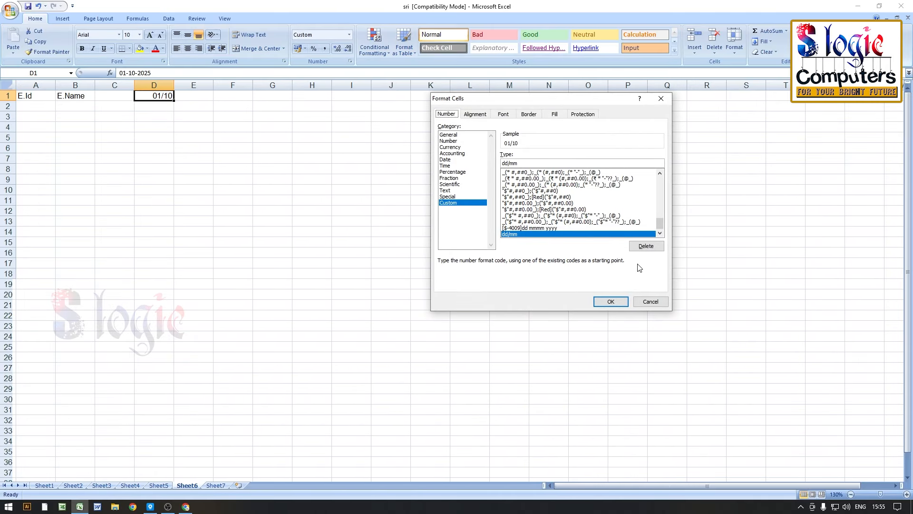
{"action": "left_click", "coordinate": [522, 163]}
{"action": "left_click_drag", "start_coordinate": [547, 98], "coordinate": [689, 138]}
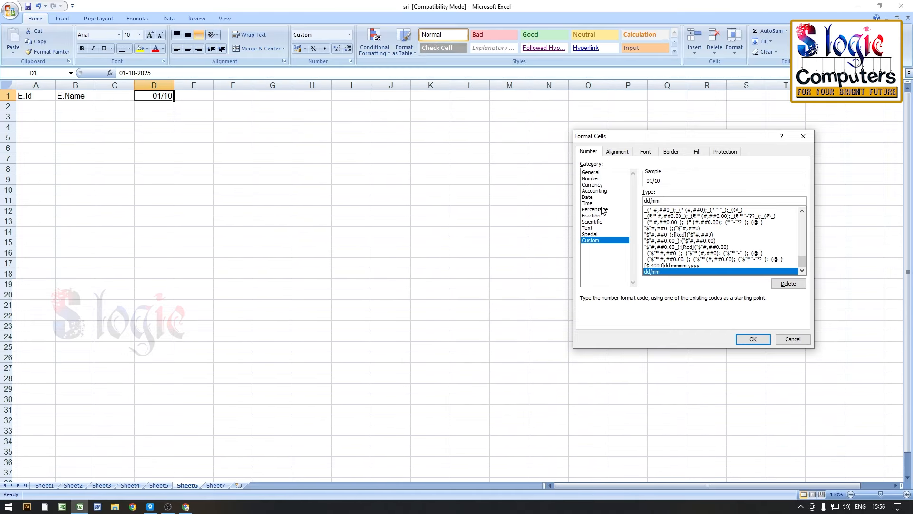
{"action": "type", "text": "m"}
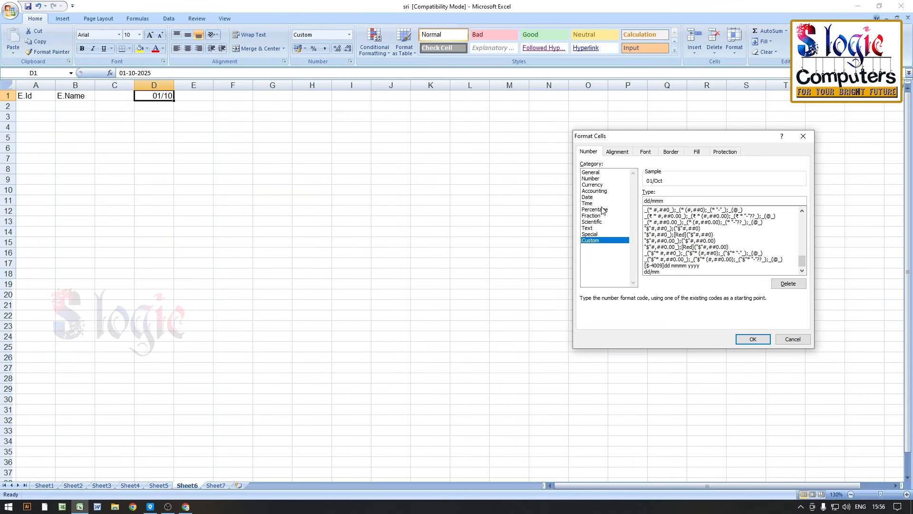
{"action": "type", "text": "m"}
{"action": "key", "text": "BackSpace"}
{"action": "key", "text": "BackSpace"}
{"action": "type", "text": "m"}
{"action": "key", "text": "BackSpace"}
{"action": "key", "text": "BackSpace"}
{"action": "left_click", "coordinate": [754, 340]}
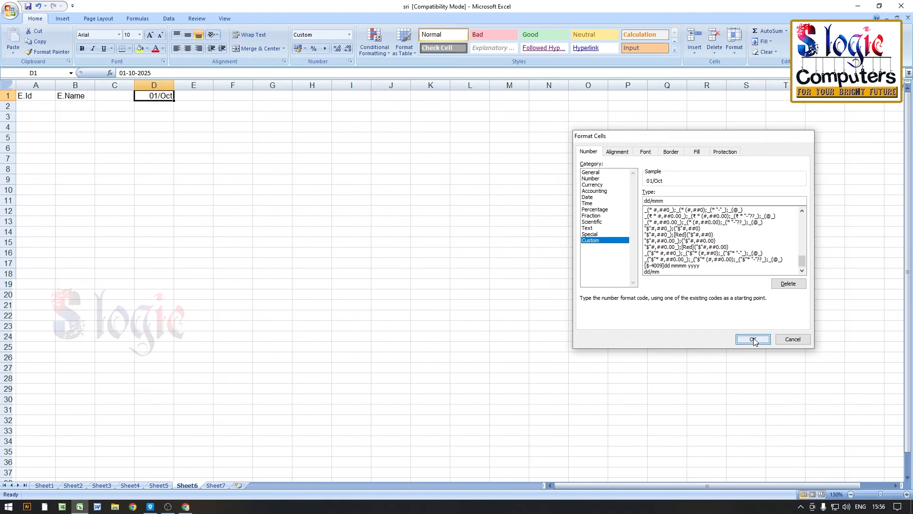
Fill the date series from D1 across row 1 to AH1 and give these dates the custom format dd ddd/mmmm/yy.
{"action": "left_click_drag", "start_coordinate": [174, 102], "coordinate": [695, 98]}
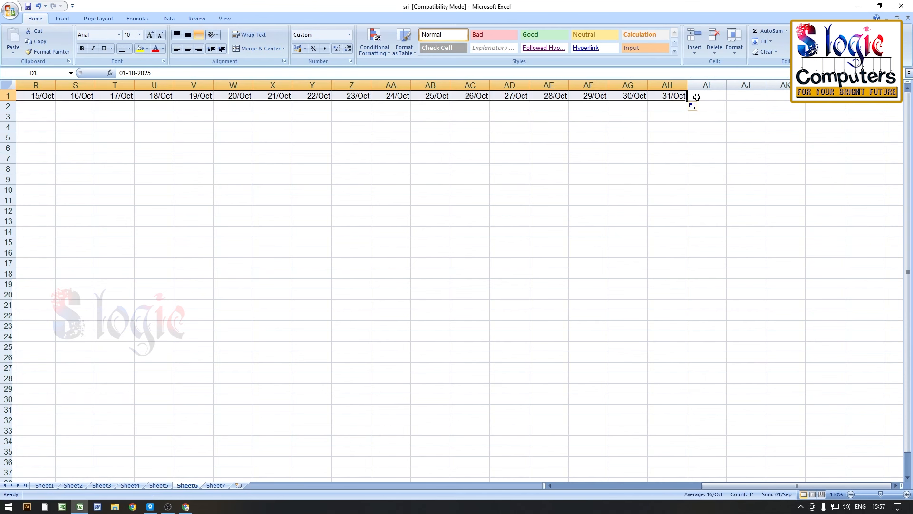
{"action": "left_click_drag", "start_coordinate": [723, 485], "coordinate": [547, 485]}
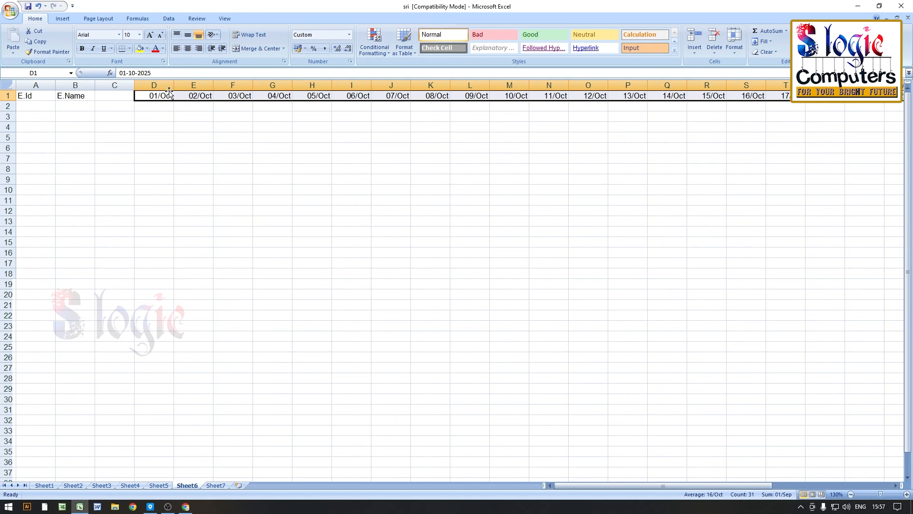
{"action": "left_click", "coordinate": [350, 60]}
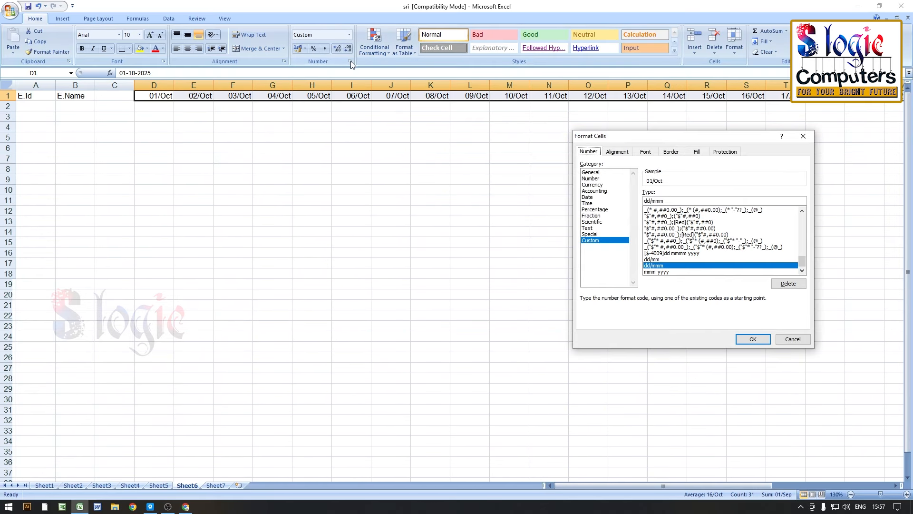
{"action": "left_click", "coordinate": [668, 198]}
{"action": "type", "text": "m/yy"}
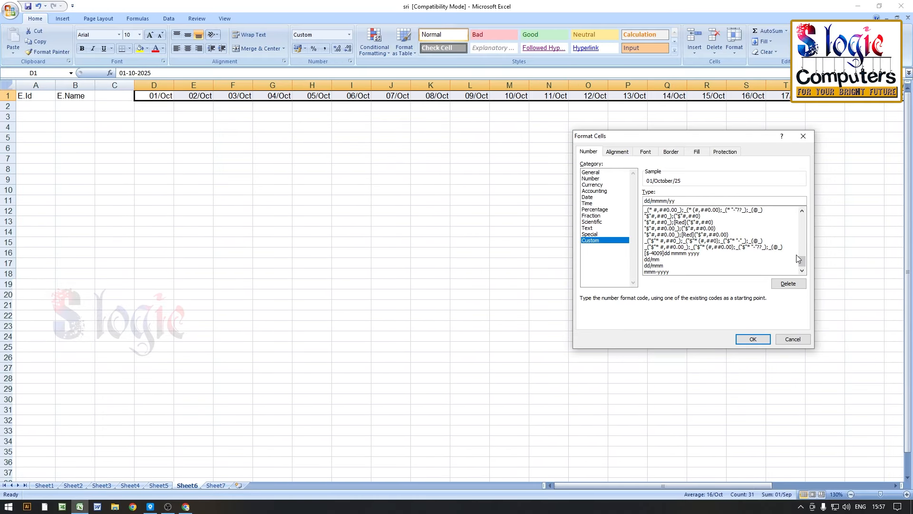
{"action": "type", "text": "/"}
{"action": "key", "text": "BackSpace"}
{"action": "type", "text": "ddd"}
{"action": "left_click", "coordinate": [752, 340]}
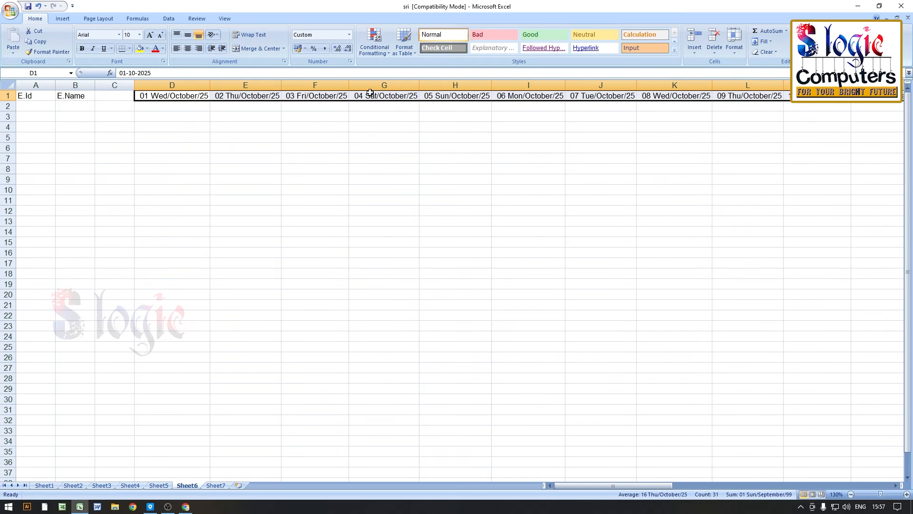
Rotate the text of the date headers in D1:AH1 so that it reads vertically upward.
{"action": "left_click", "coordinate": [350, 61]}
{"action": "left_click", "coordinate": [619, 152]}
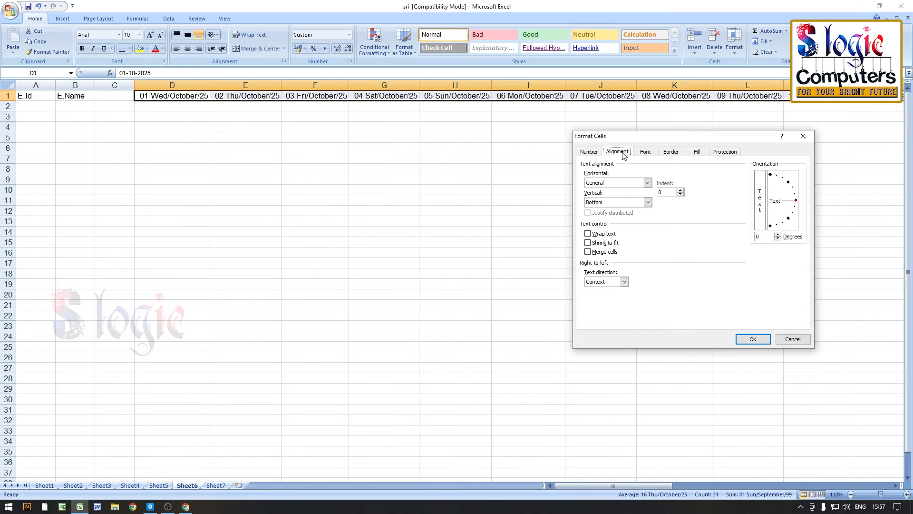
{"action": "left_click", "coordinate": [590, 152]}
{"action": "left_click", "coordinate": [620, 152]}
{"action": "left_click", "coordinate": [771, 175]}
{"action": "left_click", "coordinate": [754, 340]}
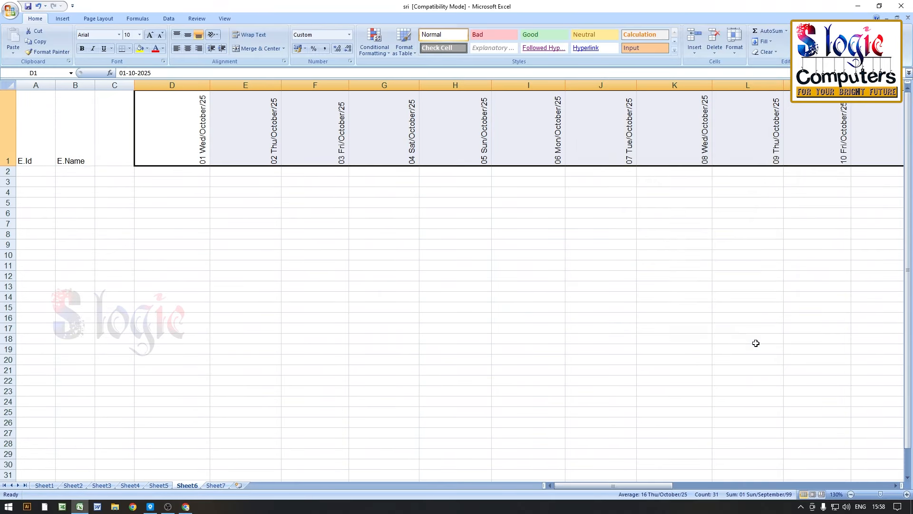
{"action": "left_click", "coordinate": [6, 122]}
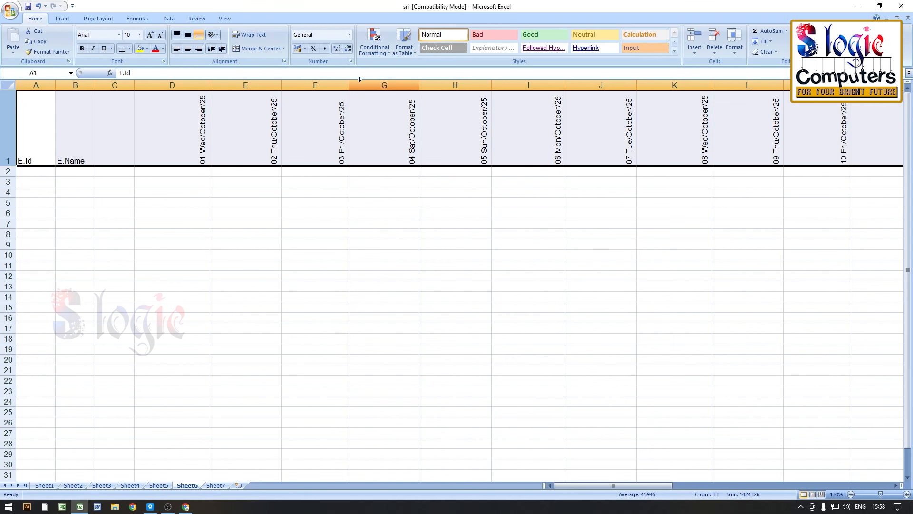
{"action": "key", "text": "ctrl+1"}
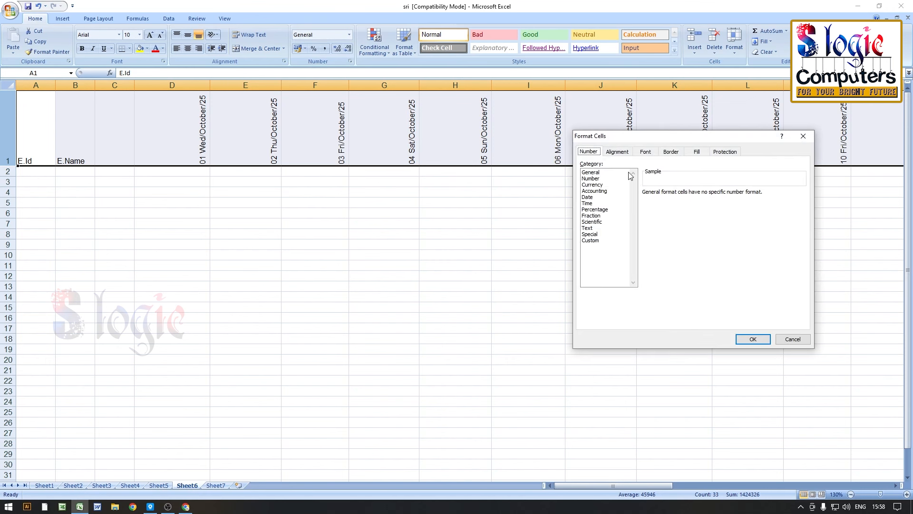
{"action": "left_click", "coordinate": [594, 241]}
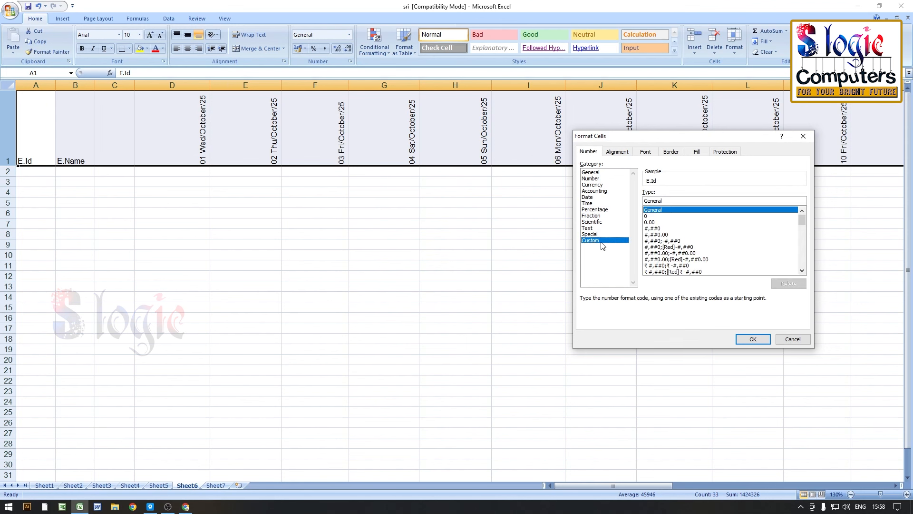
{"action": "key", "text": "Escape"}
Shorten the custom date format of cell D1 to dd/mmm/yy, without the weekday and with an abbreviated month.
{"action": "left_click", "coordinate": [196, 126]}
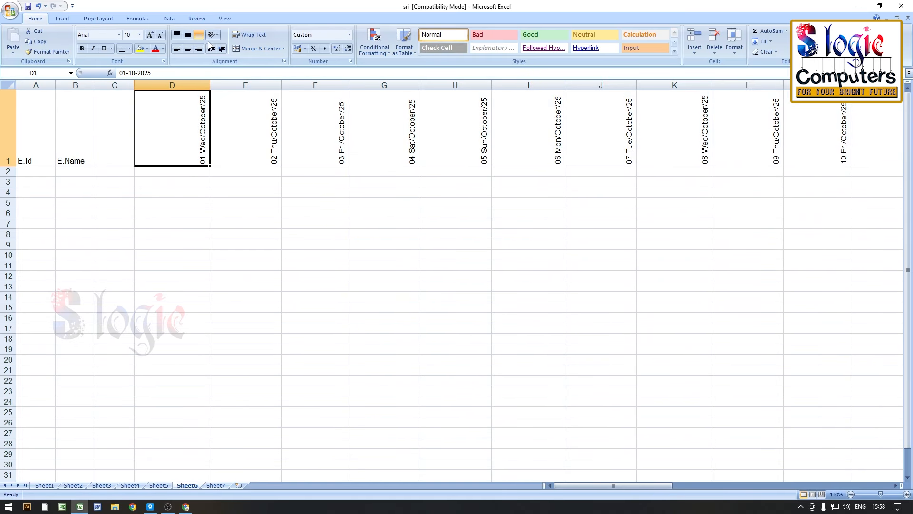
{"action": "left_click", "coordinate": [350, 61]}
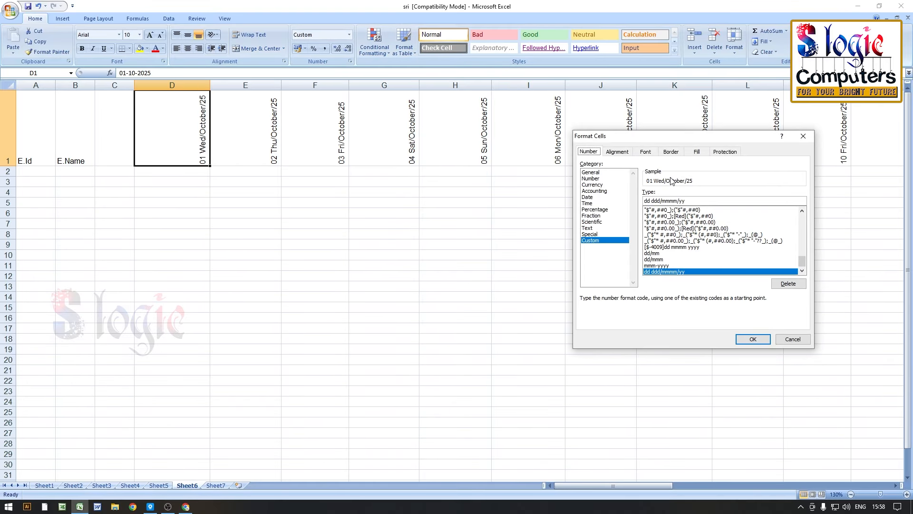
{"action": "left_click", "coordinate": [661, 202]}
{"action": "key", "text": "BackSpace"}
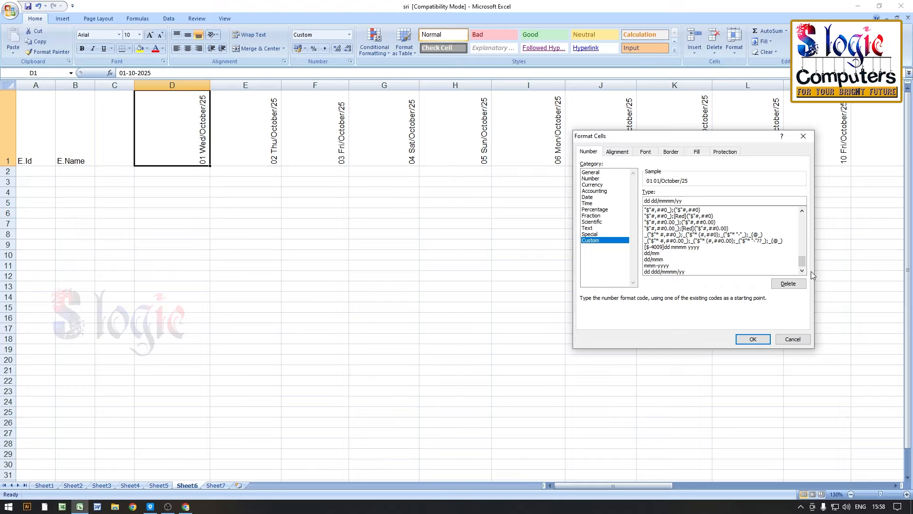
{"action": "key", "text": "BackSpace"}
{"action": "key", "text": "BackSpace"}
{"action": "key", "text": "BackSpace"}
{"action": "left_click", "coordinate": [662, 201]}
{"action": "key", "text": "BackSpace"}
{"action": "left_click", "coordinate": [752, 339]}
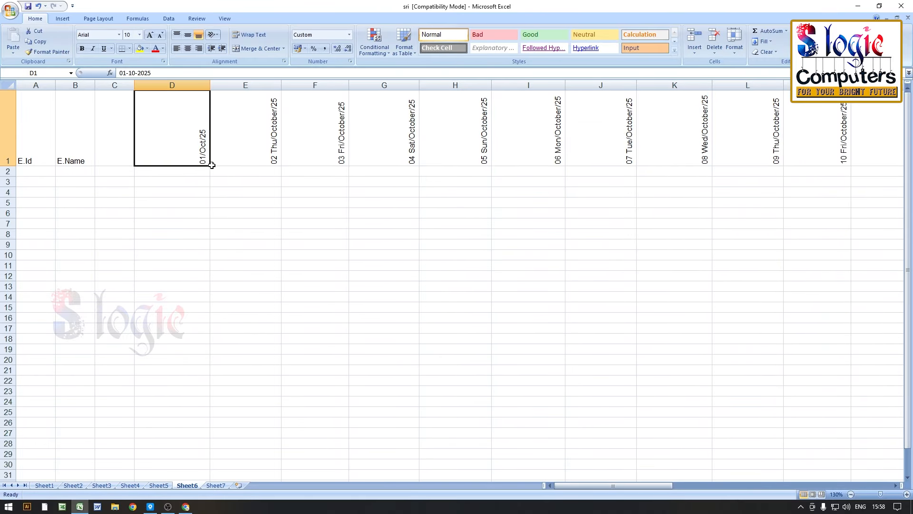
Refill the date series from D1 across to AH1 so that all date headers take D1's format.
{"action": "left_click_drag", "start_coordinate": [211, 165], "coordinate": [910, 153]}
{"action": "left_click_drag", "start_coordinate": [778, 484], "coordinate": [561, 507]}
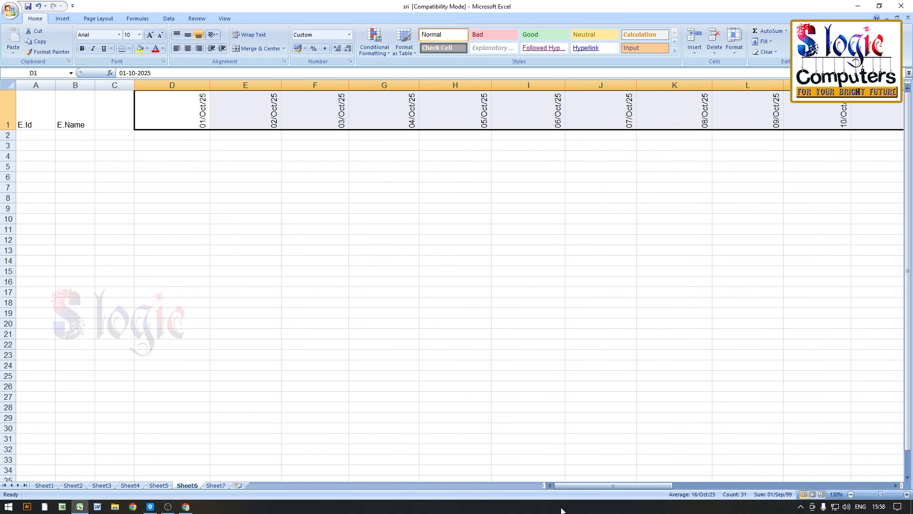
{"action": "left_click", "coordinate": [191, 144]}
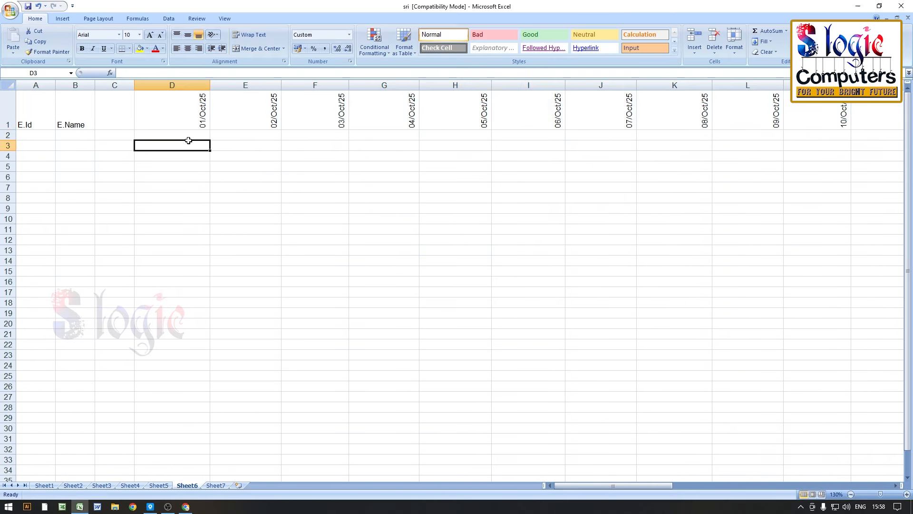
Make all the header text in row 1 bold.
{"action": "left_click", "coordinate": [4, 109]}
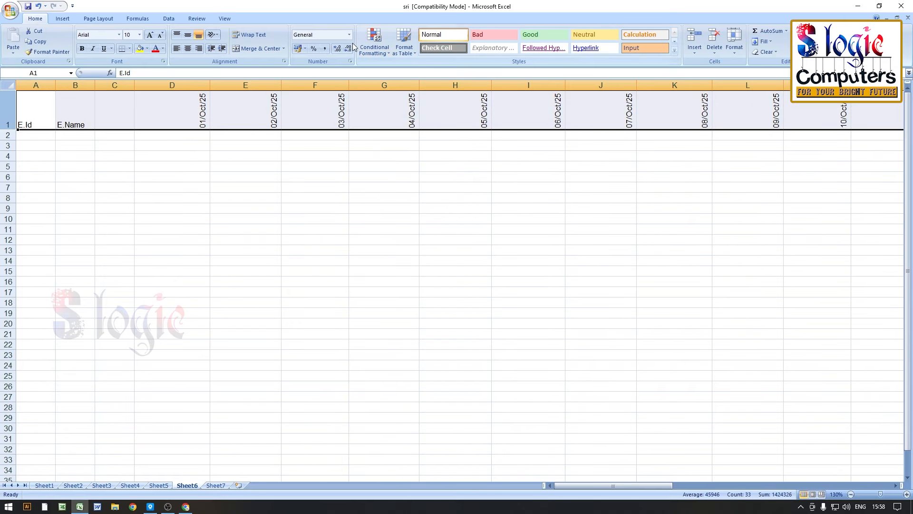
{"action": "left_click", "coordinate": [118, 35]}
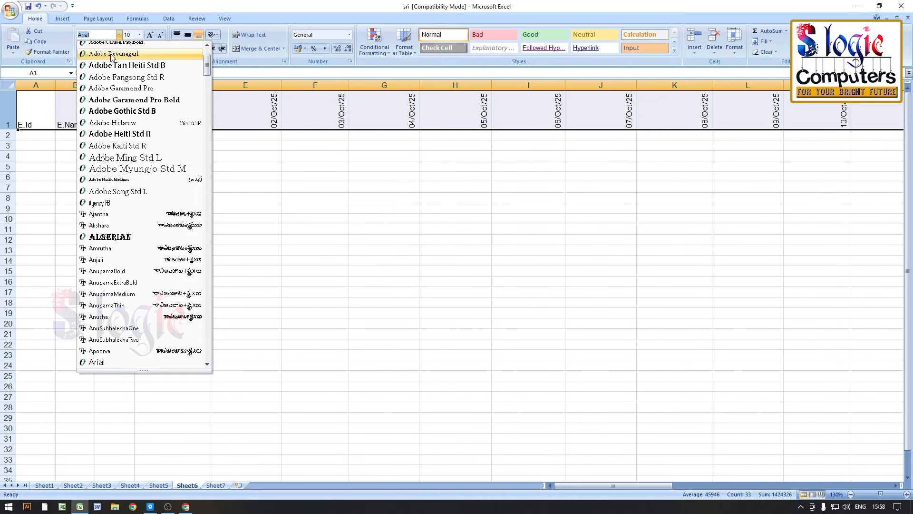
{"action": "left_click", "coordinate": [140, 35]}
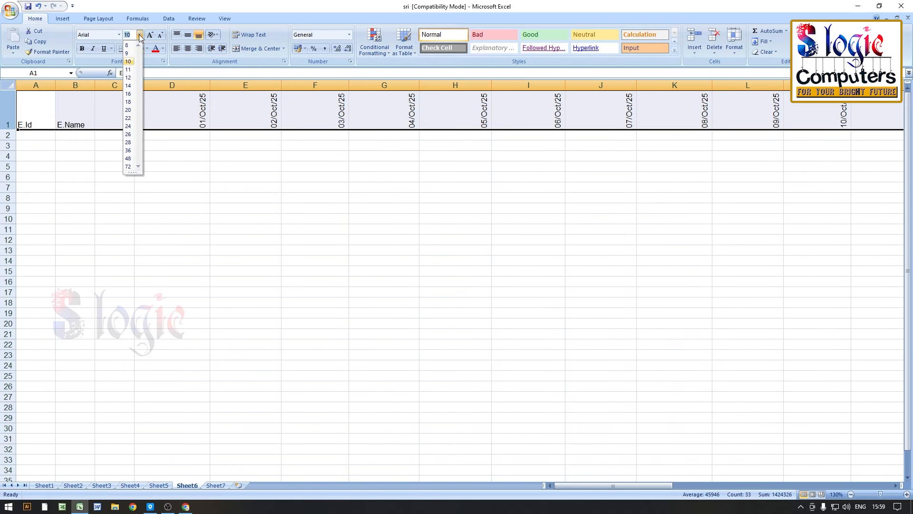
{"action": "left_click", "coordinate": [82, 49]}
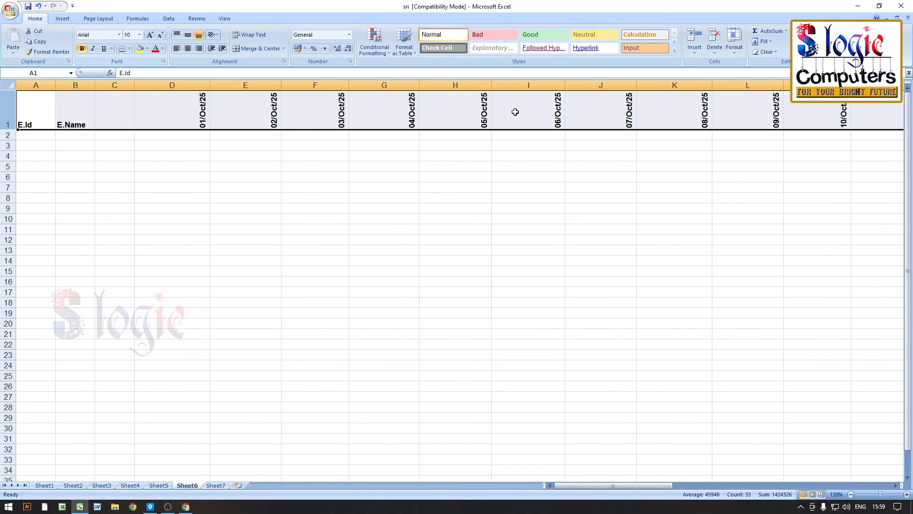
Set the text orientation of all the headers in row 1 to 45 degrees.
{"action": "left_click", "coordinate": [350, 62]}
{"action": "left_click", "coordinate": [618, 152]}
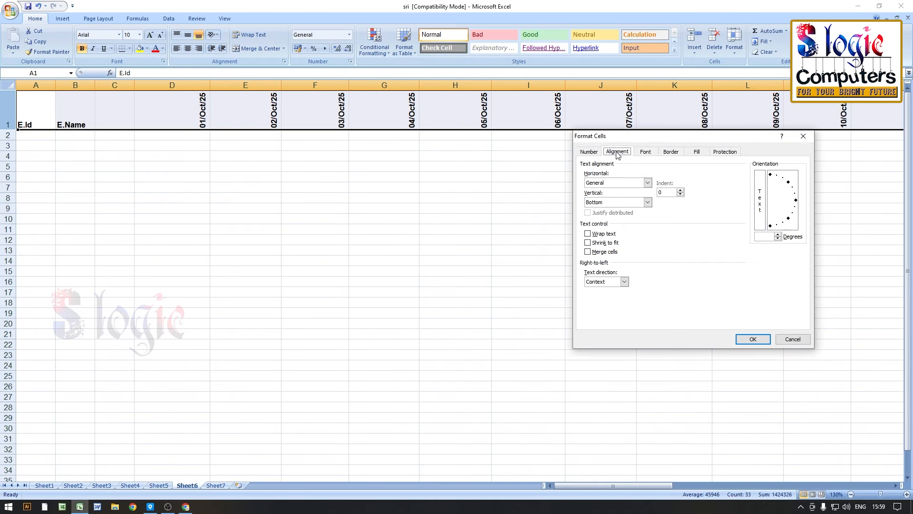
{"action": "left_click", "coordinate": [788, 182]}
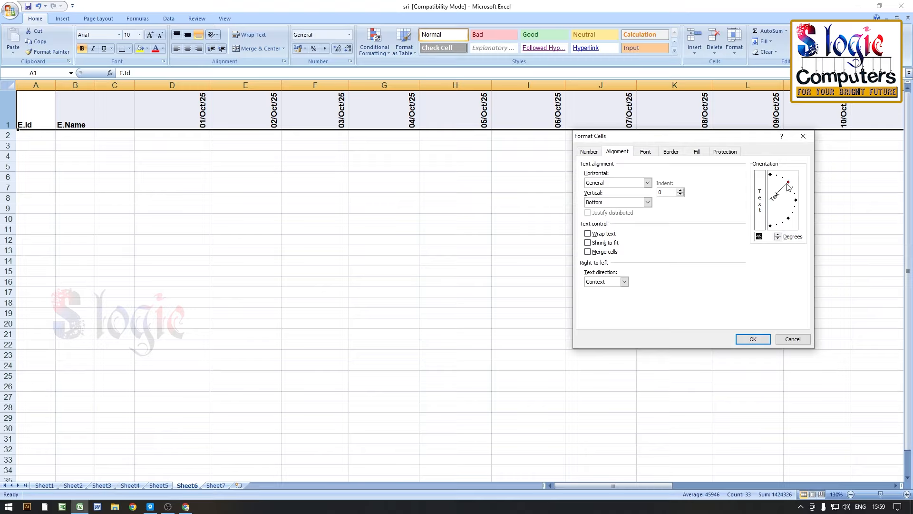
{"action": "left_click", "coordinate": [756, 339]}
{"action": "left_click", "coordinate": [89, 137]}
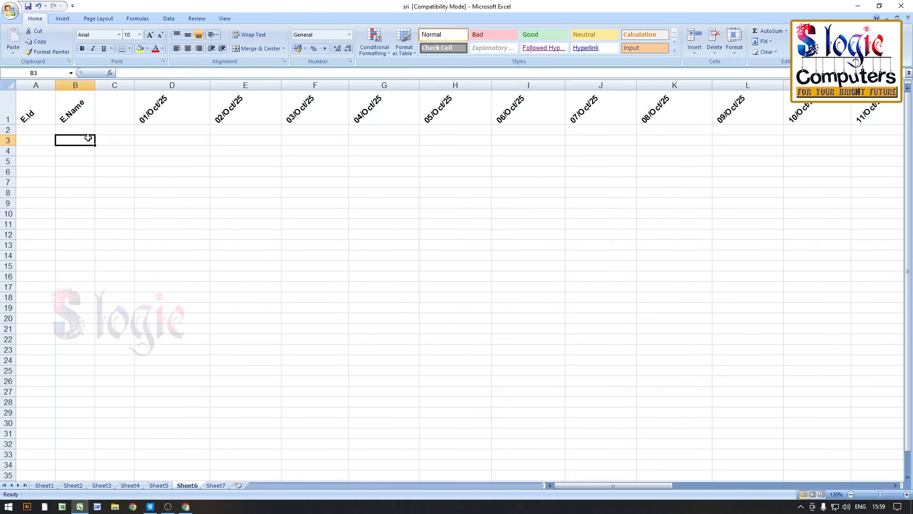
Set the text orientation of the E.Id and E.Name headers in A1:B1 to 0 degrees.
{"action": "left_click_drag", "start_coordinate": [48, 118], "coordinate": [82, 115]}
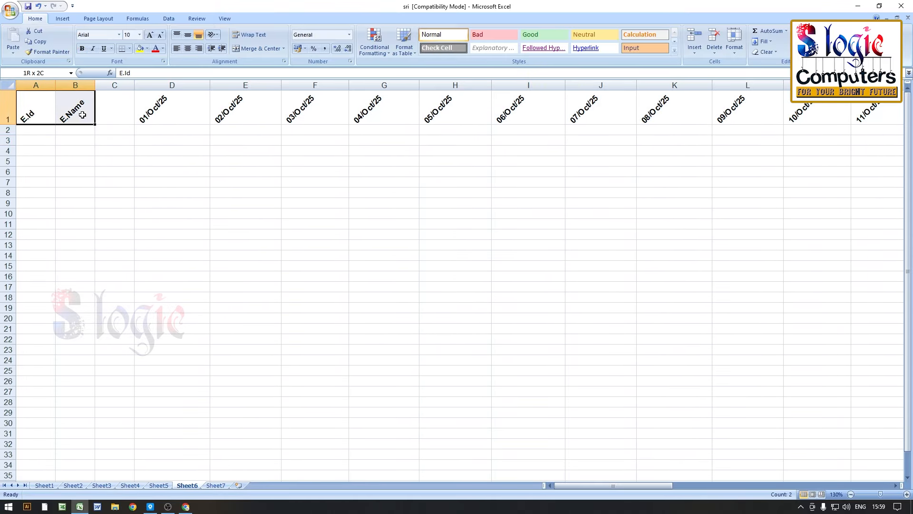
{"action": "left_click", "coordinate": [350, 61]}
{"action": "left_click", "coordinate": [754, 340]}
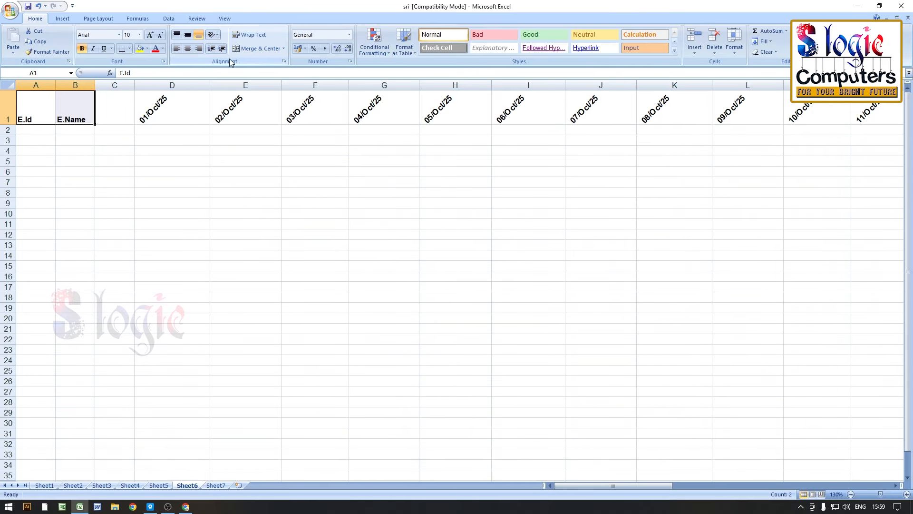
{"action": "left_click", "coordinate": [285, 61]}
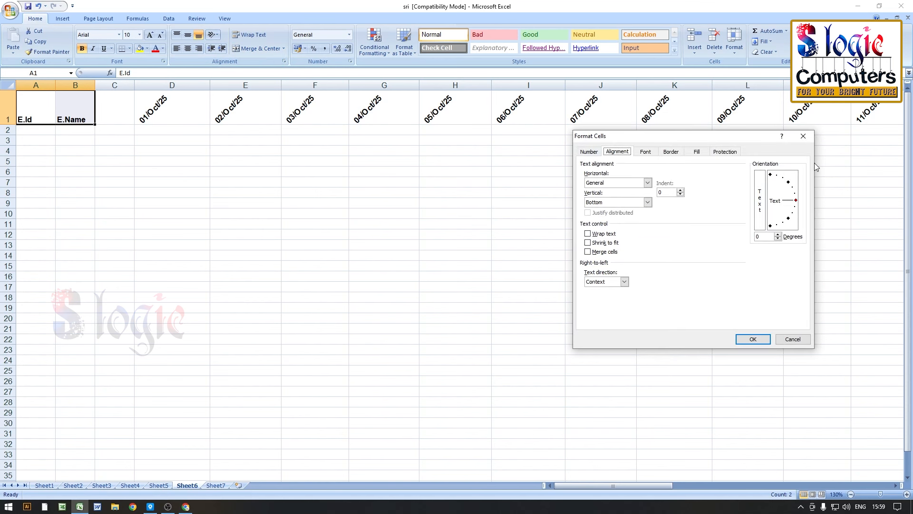
{"action": "left_click", "coordinate": [589, 155]}
{"action": "left_click", "coordinate": [618, 152]}
{"action": "left_click", "coordinate": [757, 339]}
{"action": "left_click", "coordinate": [197, 195]}
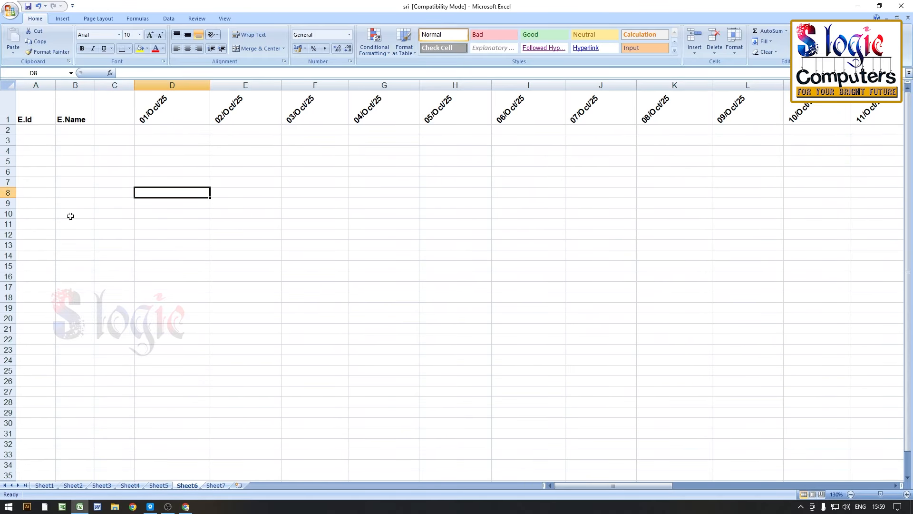
{"action": "left_click", "coordinate": [83, 131]}
{"action": "left_click", "coordinate": [125, 131]}
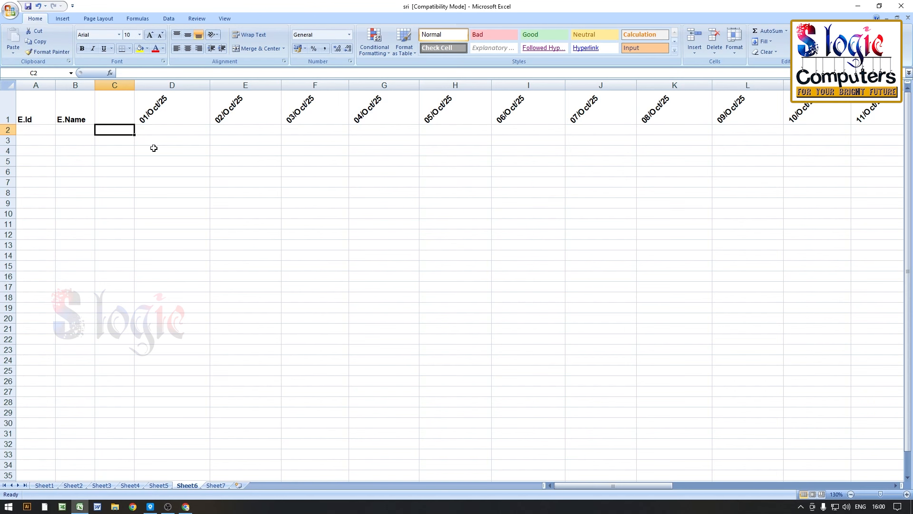
{"action": "left_click", "coordinate": [161, 131]}
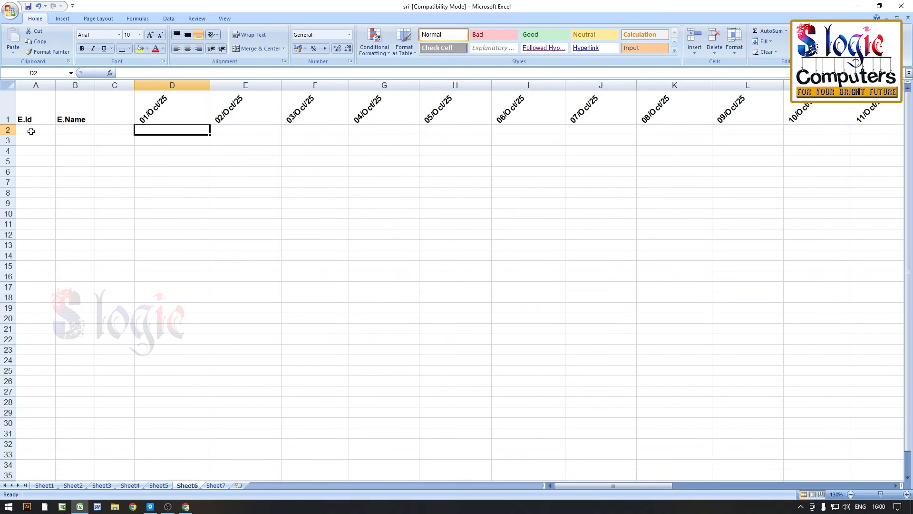
Merge and center A2:A3, and separately merge and center B2:B3.
{"action": "left_click_drag", "start_coordinate": [31, 132], "coordinate": [31, 142]}
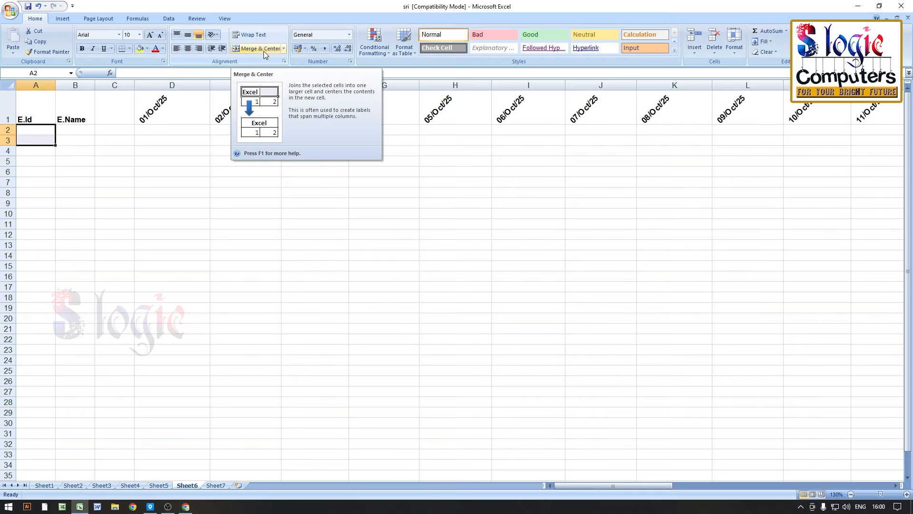
{"action": "left_click", "coordinate": [264, 51]}
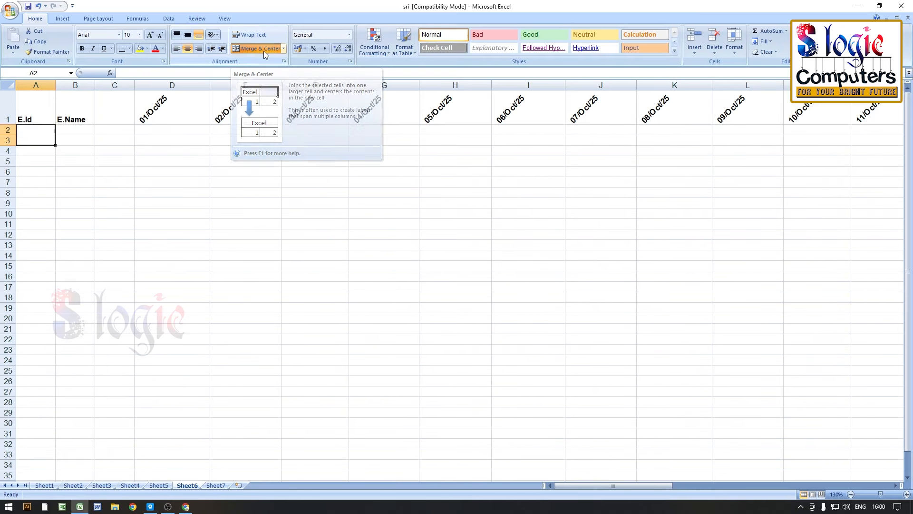
{"action": "left_click", "coordinate": [74, 135]}
{"action": "left_click_drag", "start_coordinate": [75, 135], "coordinate": [75, 141]}
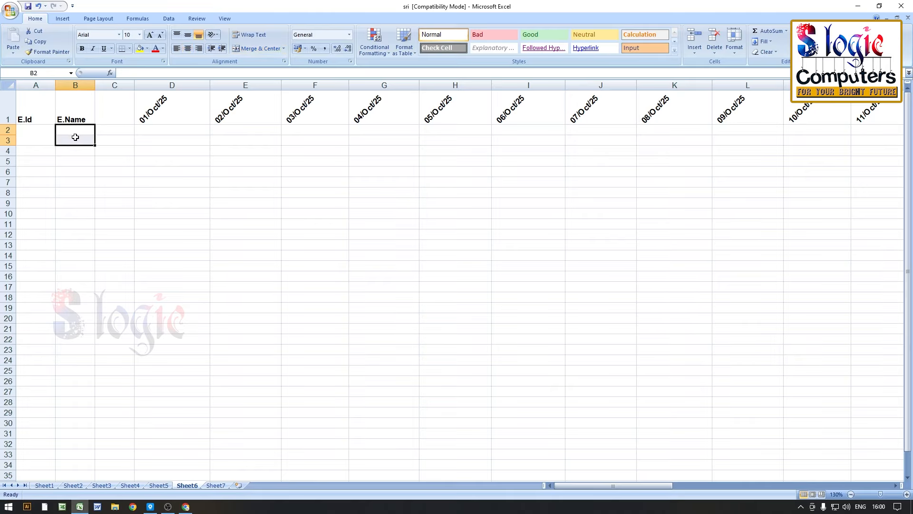
{"action": "left_click", "coordinate": [271, 50]}
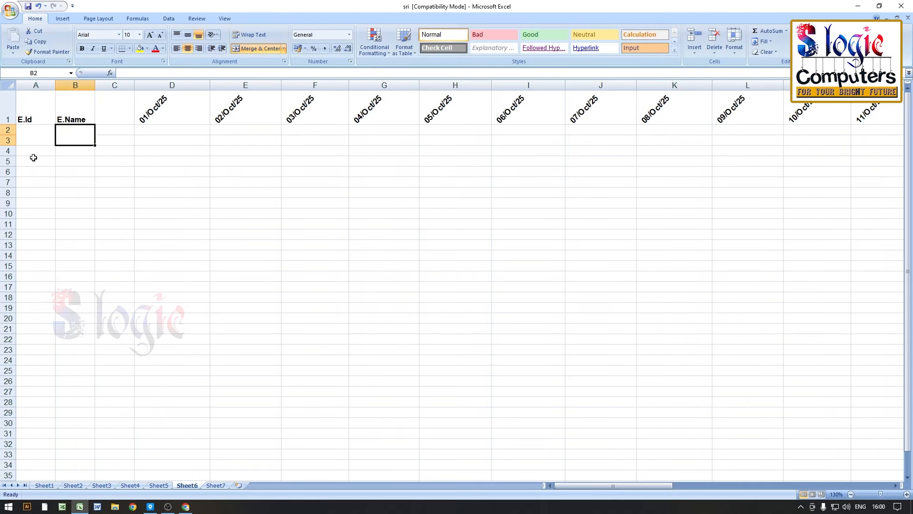
Copy the merged cells A2:B3 and paste only their formats onto A4:B27.
{"action": "left_click_drag", "start_coordinate": [37, 139], "coordinate": [69, 137]}
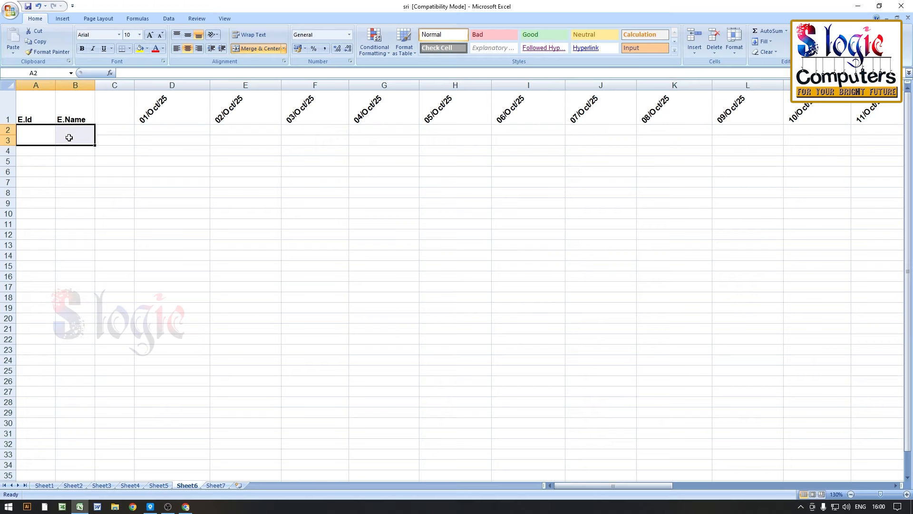
{"action": "right_click", "coordinate": [69, 137]}
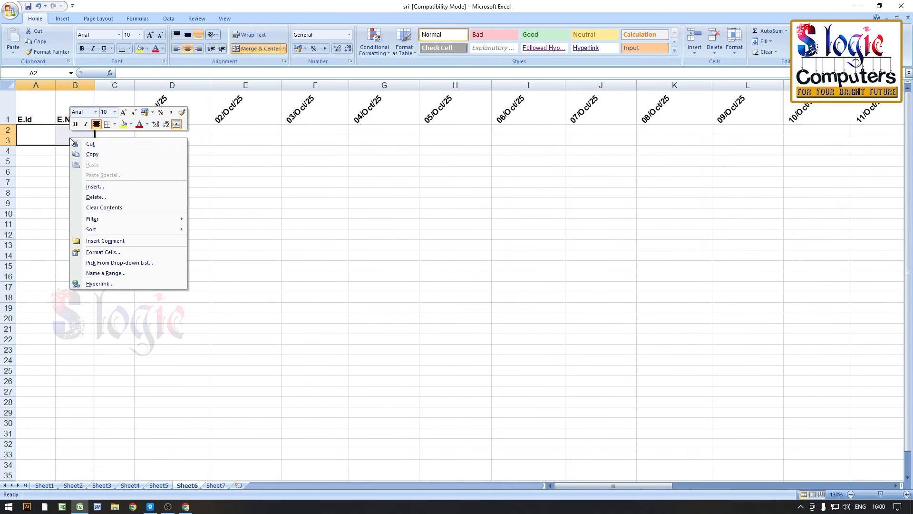
{"action": "left_click", "coordinate": [96, 154]}
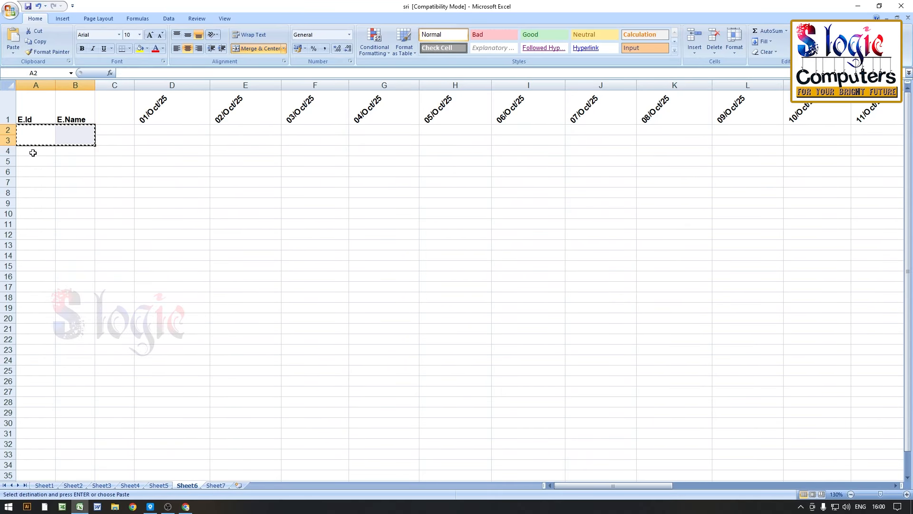
{"action": "left_click_drag", "start_coordinate": [31, 153], "coordinate": [66, 234]}
{"action": "scroll", "coordinate": [66, 304], "scroll_direction": "up", "scroll_amount": 4}
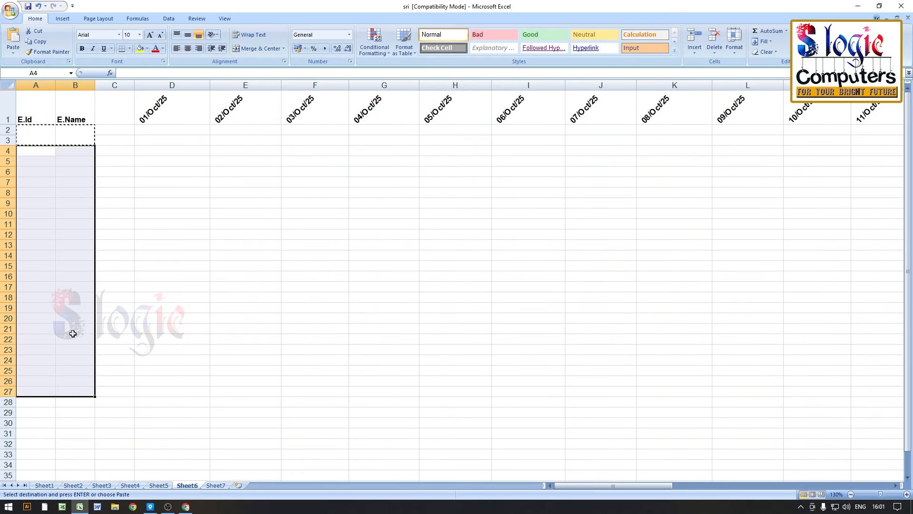
{"action": "right_click", "coordinate": [58, 258]}
{"action": "left_click", "coordinate": [81, 292]}
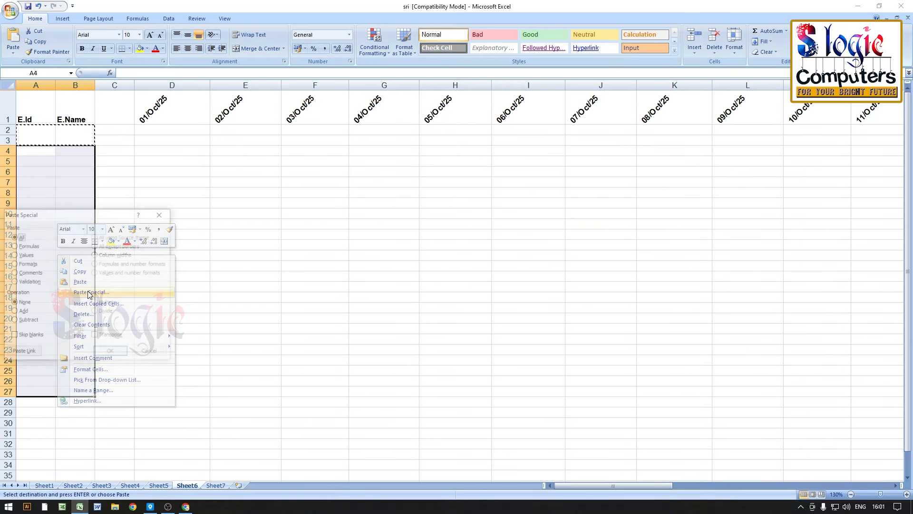
{"action": "left_click", "coordinate": [18, 264]}
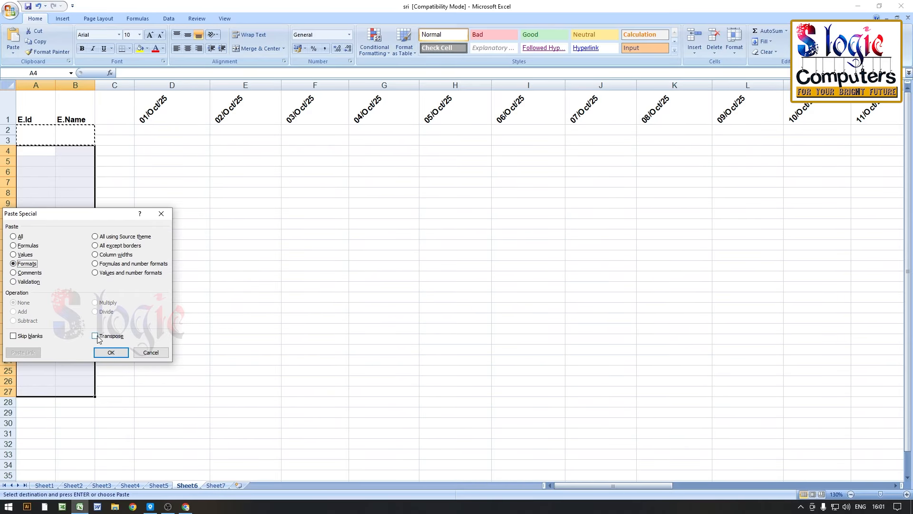
{"action": "left_click", "coordinate": [111, 353]}
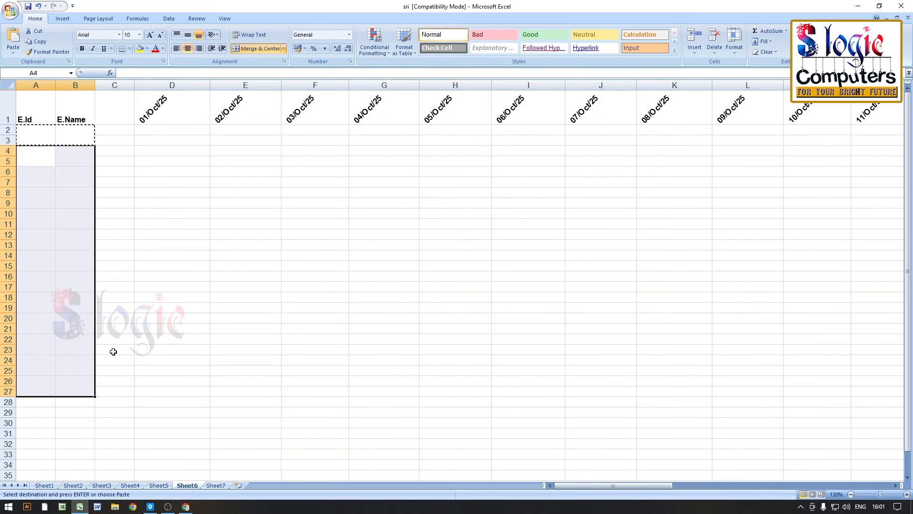
{"action": "left_click", "coordinate": [114, 221]}
{"action": "left_click", "coordinate": [28, 153]}
Enter the first employee ID with the prefix E.ID- in merged cell A2 and fill the series down to row 27.
{"action": "left_click", "coordinate": [29, 136]}
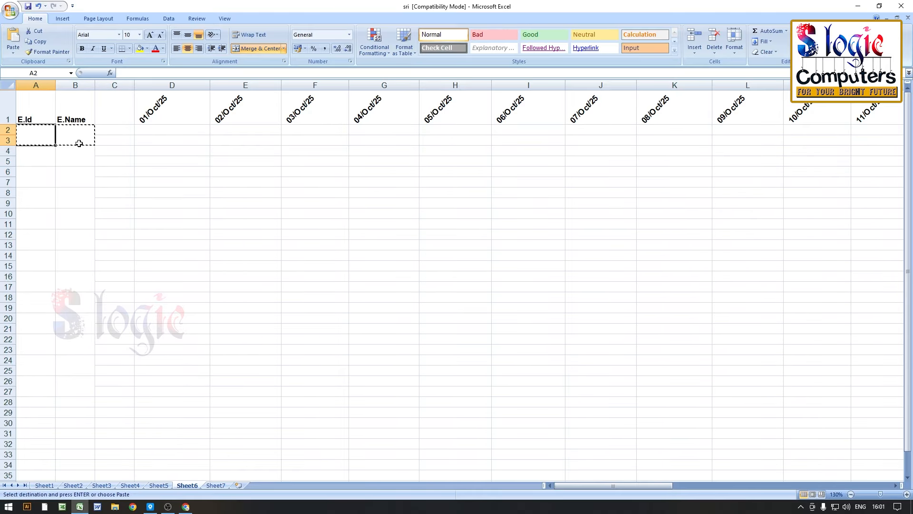
{"action": "type", "text": "EID"}
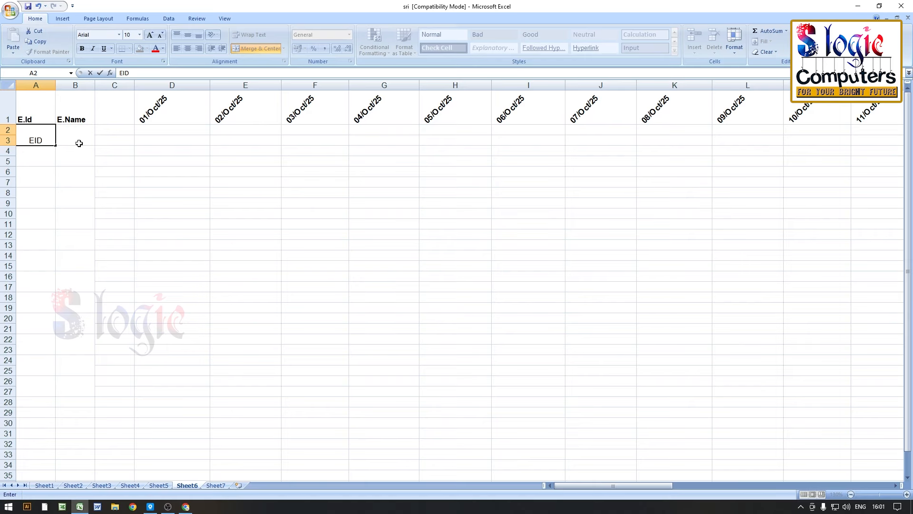
{"action": "type", "text": "-"}
{"action": "key", "text": "BackSpace"}
{"action": "key", "text": "BackSpace"}
{"action": "key", "text": "BackSpace"}
{"action": "type", "text": ".ID2645"}
{"action": "left_click", "coordinate": [36, 139]}
{"action": "type", "text": "-"}
{"action": "key", "text": "Return"}
{"action": "left_click", "coordinate": [35, 140]}
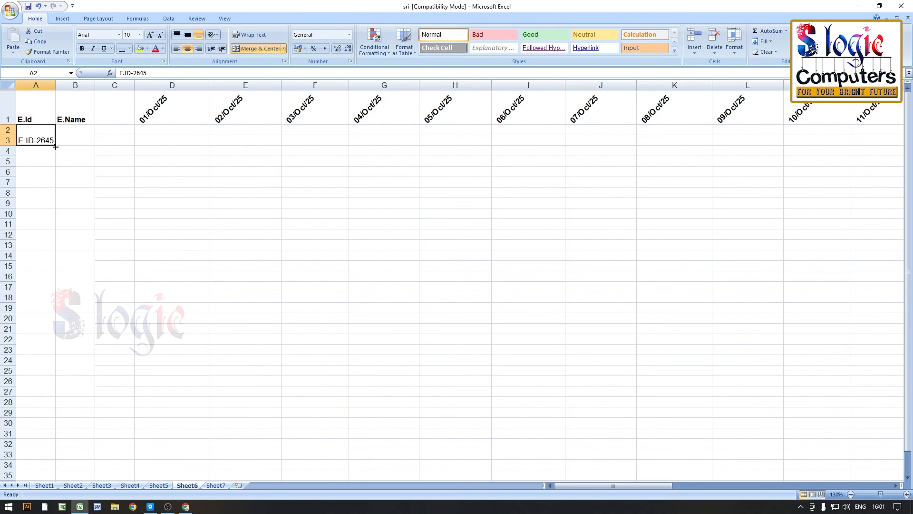
{"action": "left_click_drag", "start_coordinate": [56, 146], "coordinate": [60, 387]}
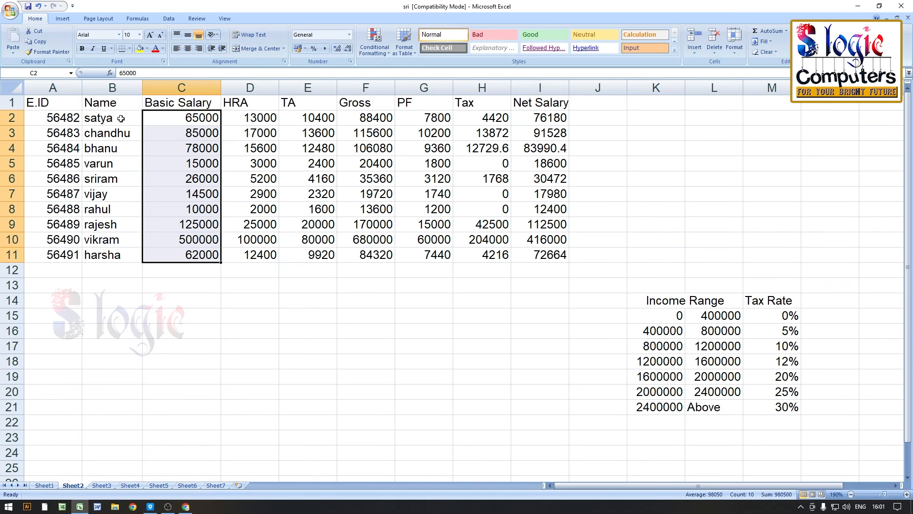
{"action": "left_click_drag", "start_coordinate": [121, 118], "coordinate": [113, 252]}
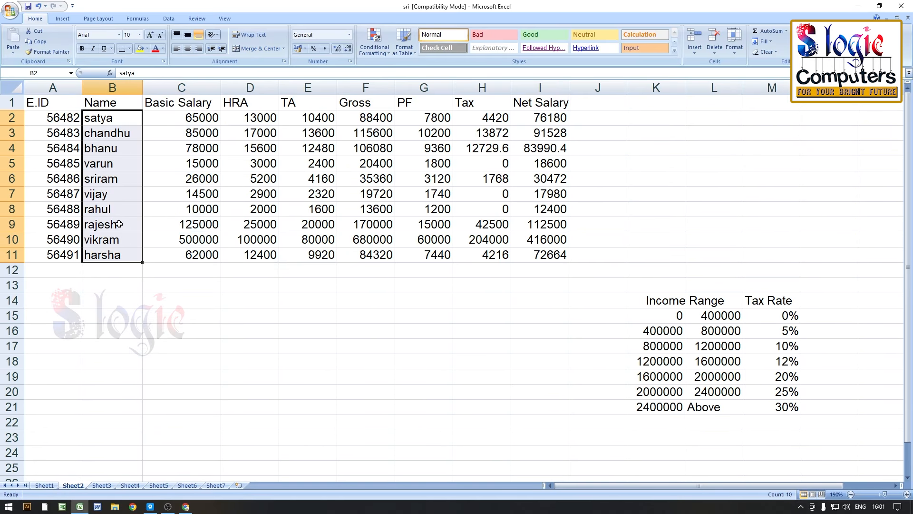
{"action": "key", "text": "ctrl+c"}
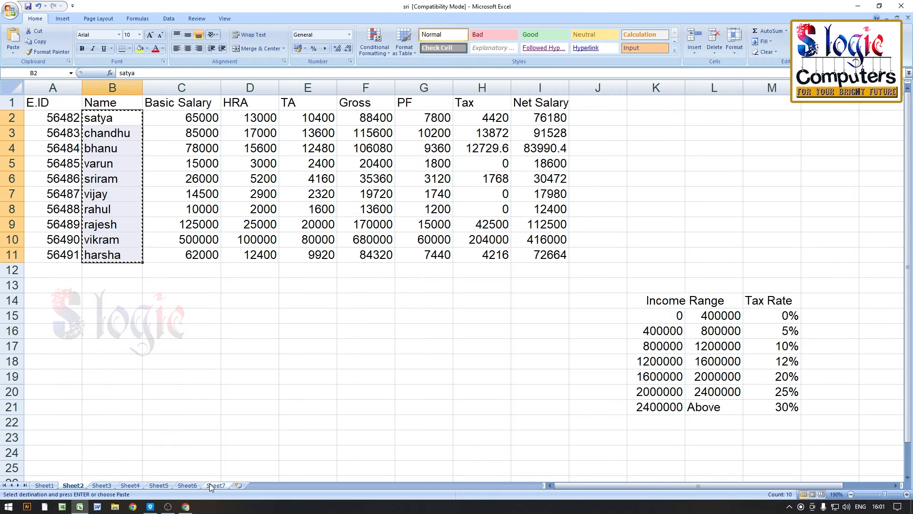
{"action": "left_click", "coordinate": [194, 485]}
Link merged cell B2 to the first name on Sheet2 with =Sheet2!B2 and fill the formula down to row 27.
{"action": "left_click", "coordinate": [86, 141]}
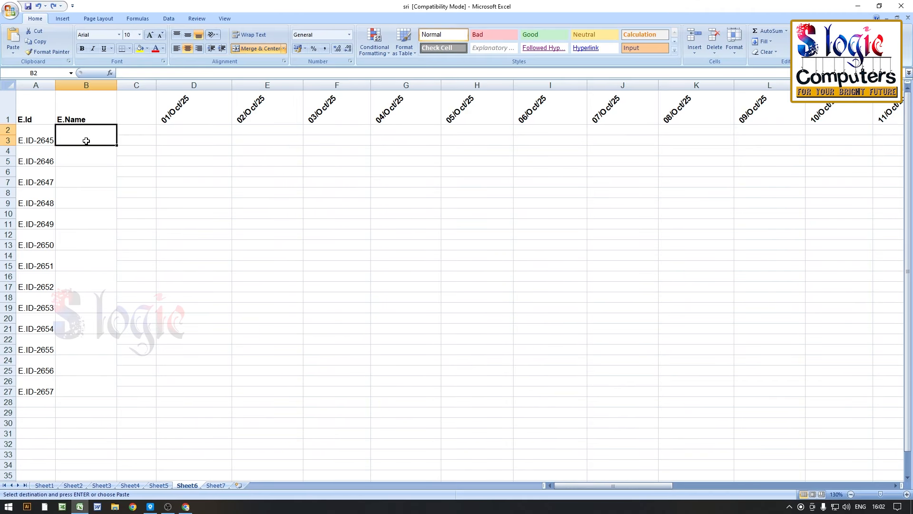
{"action": "type", "text": "="}
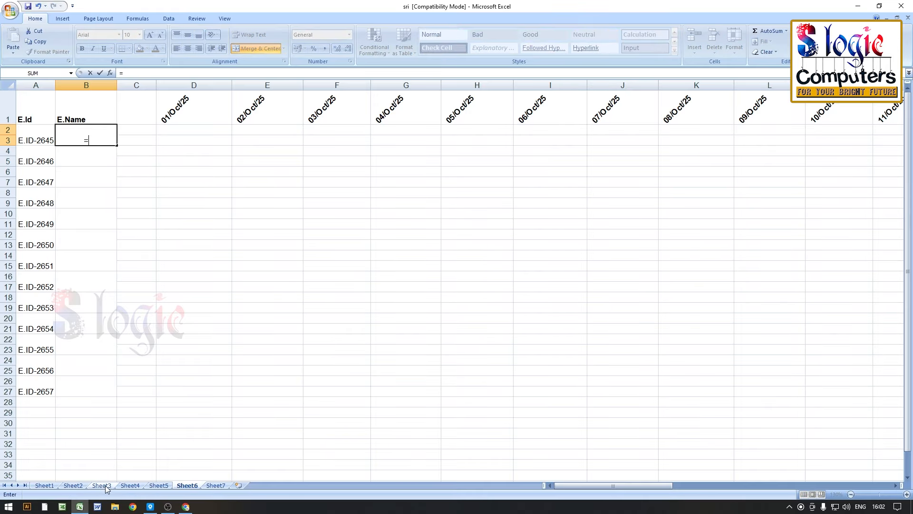
{"action": "left_click", "coordinate": [74, 485]}
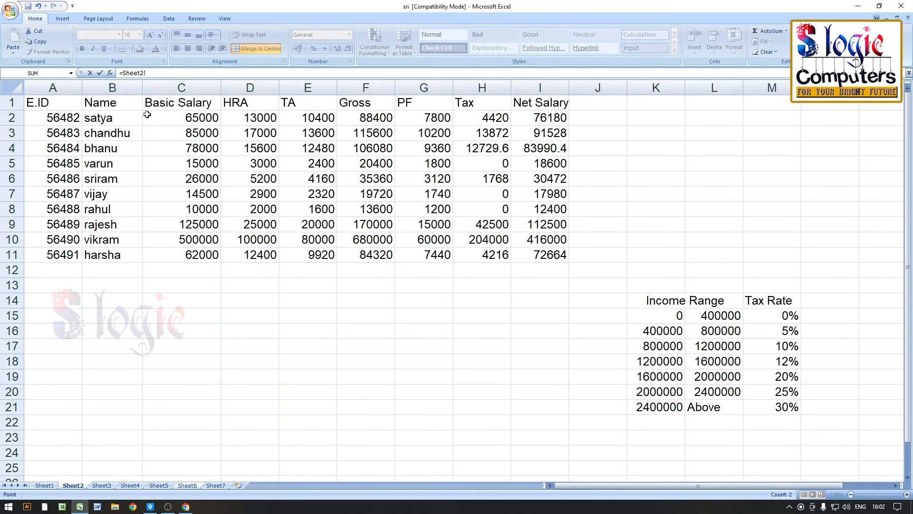
{"action": "left_click", "coordinate": [123, 116]}
{"action": "key", "text": "Return"}
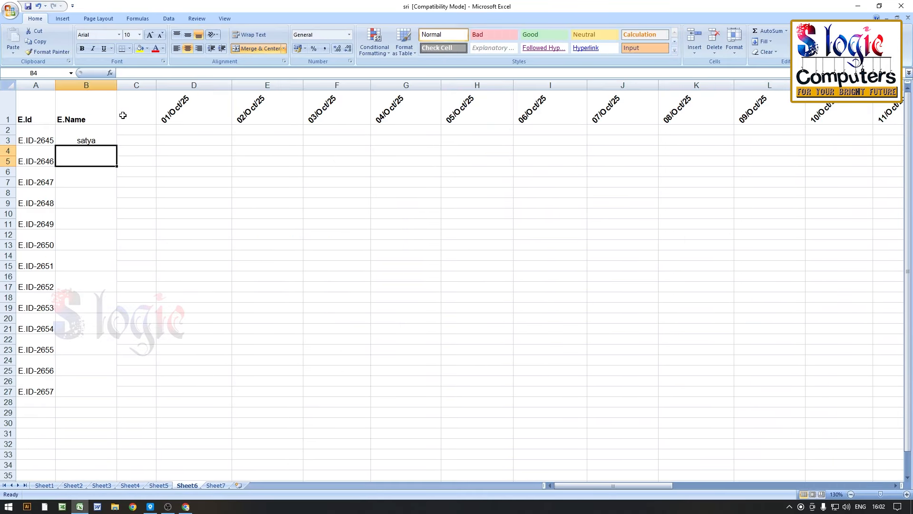
{"action": "left_click", "coordinate": [79, 138]}
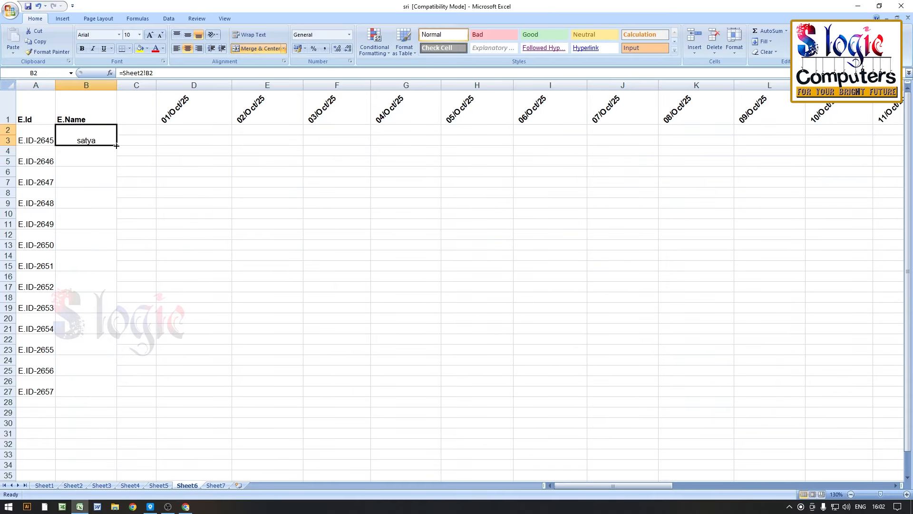
{"action": "left_click_drag", "start_coordinate": [117, 146], "coordinate": [134, 393]}
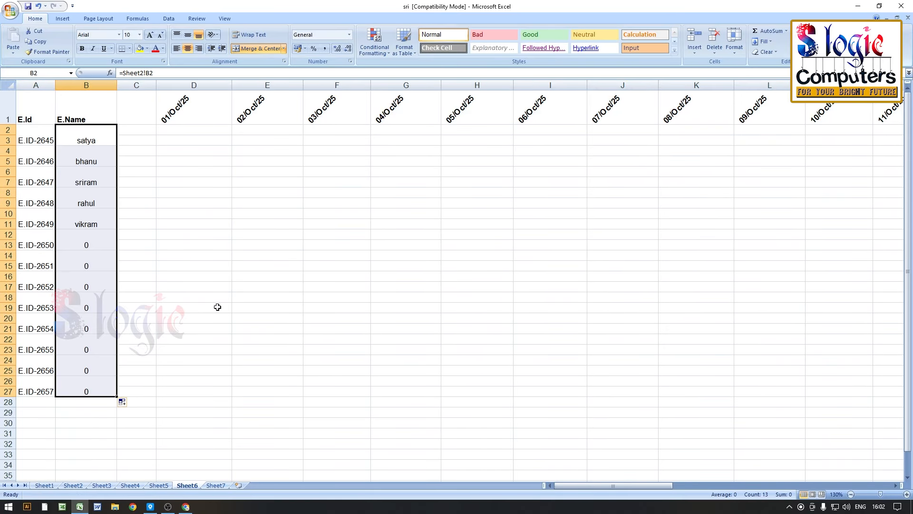
Overwrite the E.Name cells from row 12 down to row 27 with employee first names.
{"action": "left_click", "coordinate": [85, 243]}
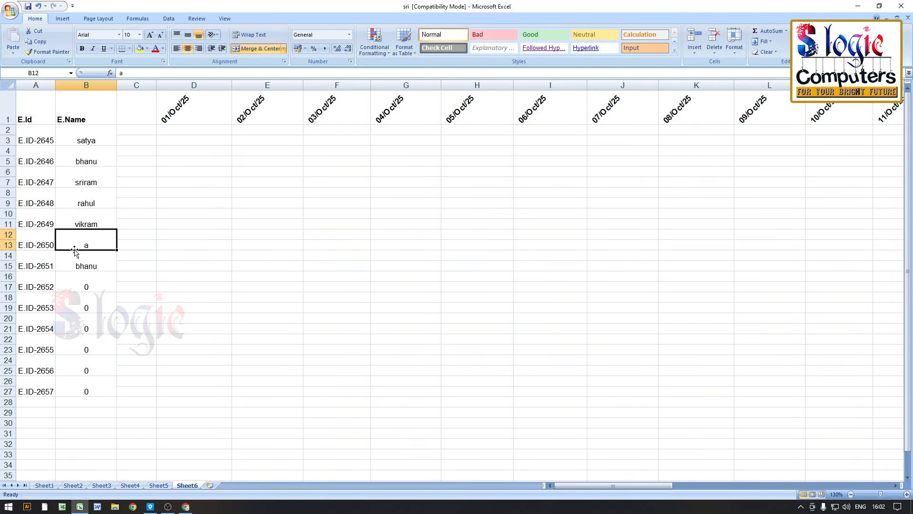
{"action": "type", "text": "vikram"}
{"action": "key", "text": "Return"}
{"action": "type", "text": "vikram"}
{"action": "key", "text": "Return"}
{"action": "type", "text": "bhanu"}
{"action": "key", "text": "Return"}
{"action": "type", "text": "sriram madhu"}
{"action": "key", "text": "Return"}
{"action": "type", "text": "rajesh"}
{"action": "key", "text": "Return"}
{"action": "type", "text": "varun"}
{"action": "key", "text": "Return"}
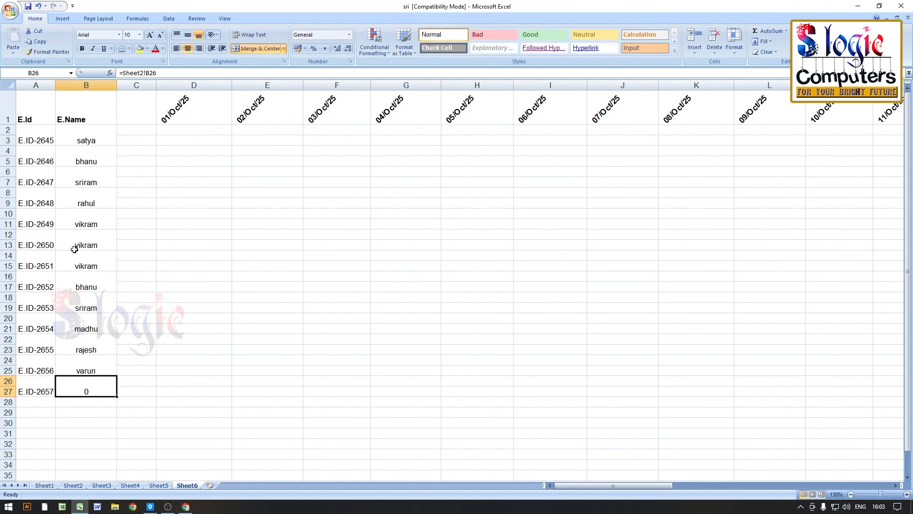
{"action": "type", "text": "vivek"}
{"action": "key", "text": "Tab"}
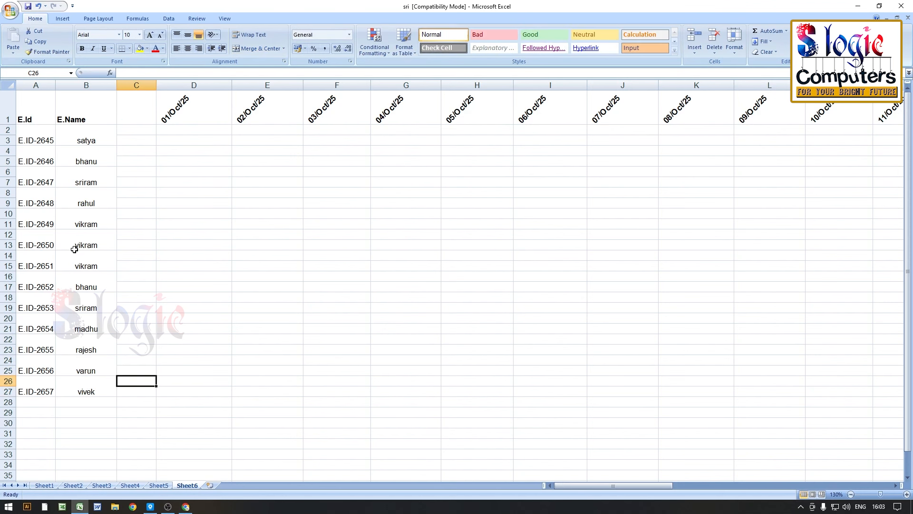
Enter the row labels Full Day in cell C2 and OT in Hrs in cell C3.
{"action": "left_click", "coordinate": [143, 123]}
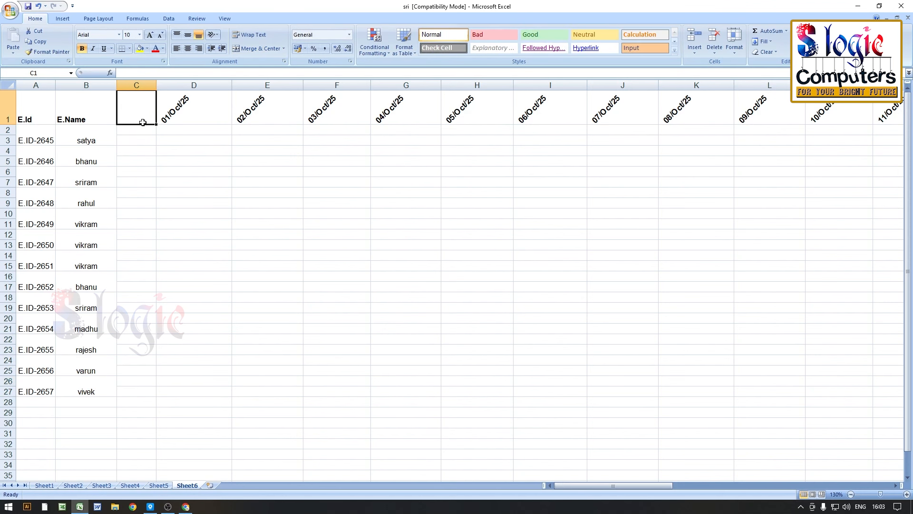
{"action": "left_click", "coordinate": [141, 131]}
{"action": "type", "text": "Fu"}
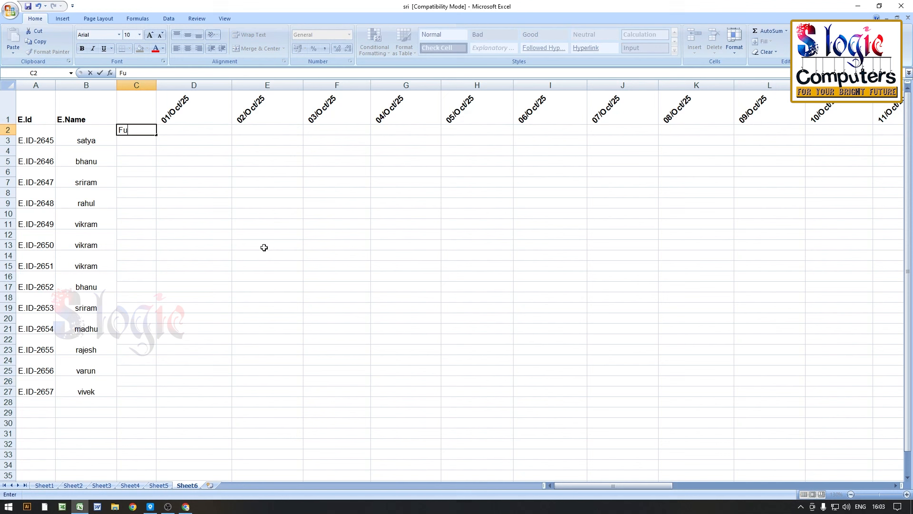
{"action": "type", "text": "ll Day"}
{"action": "left_click", "coordinate": [141, 141]}
{"action": "type", "text": "O"}
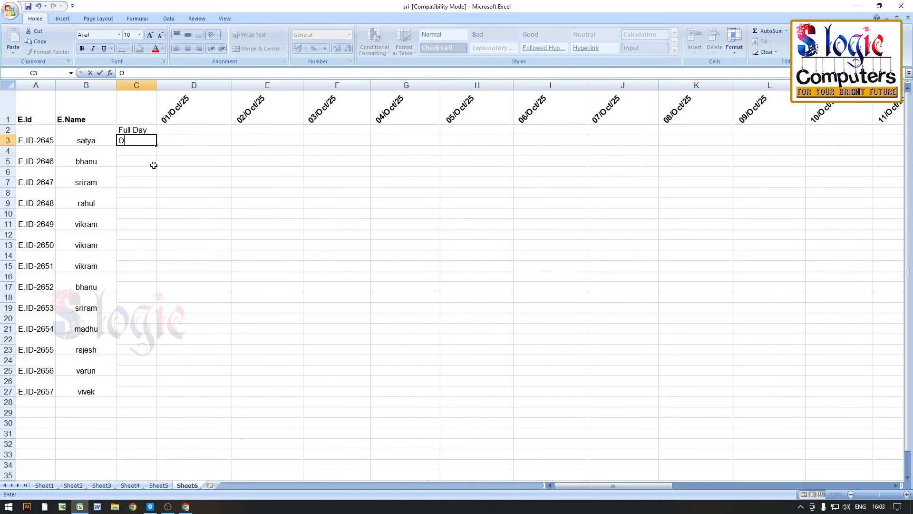
{"action": "type", "text": "T in Hrs"}
{"action": "left_click", "coordinate": [155, 176]}
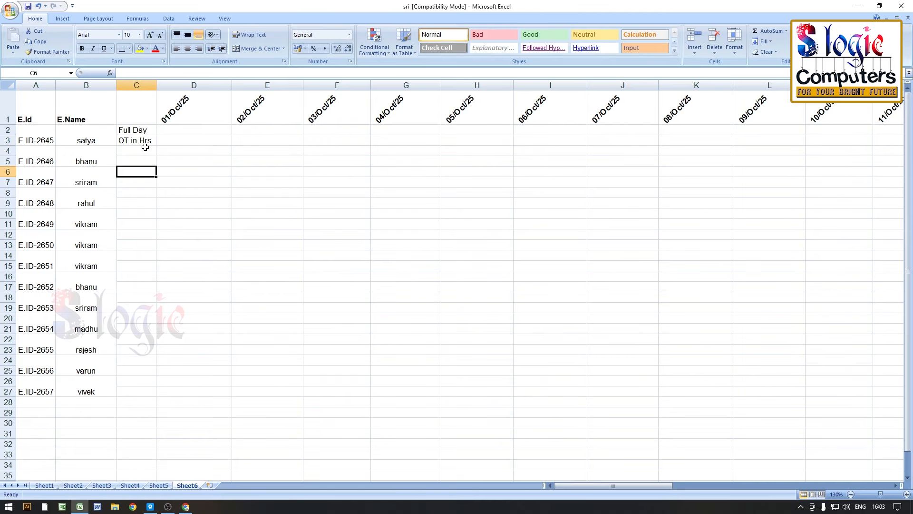
Fill the Full Day and OT in Hrs label pair from C2:C3 down to row 27.
{"action": "left_click", "coordinate": [142, 137]}
{"action": "left_click_drag", "start_coordinate": [142, 132], "coordinate": [177, 390]}
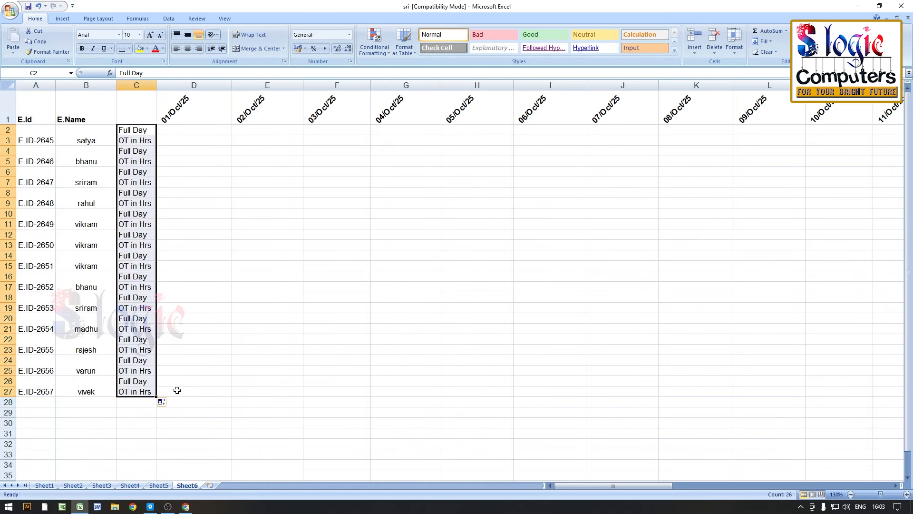
{"action": "left_click", "coordinate": [375, 298]}
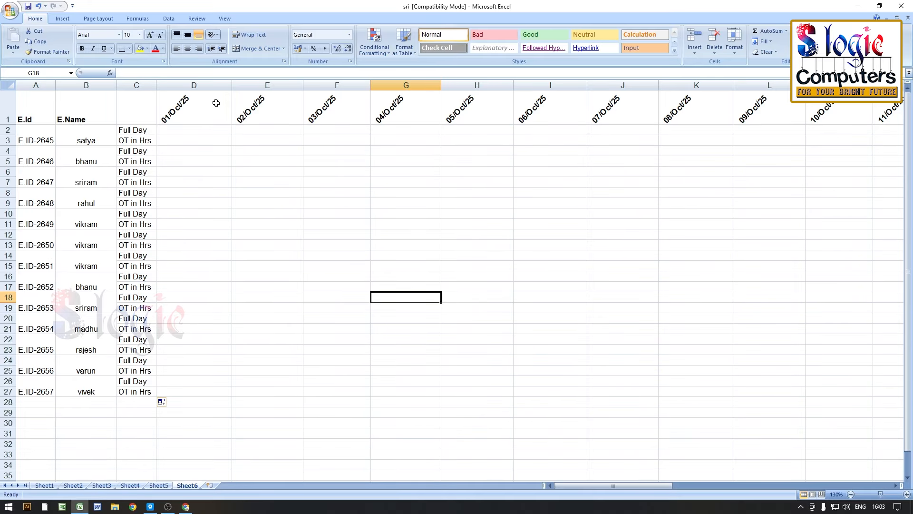
{"action": "left_click", "coordinate": [169, 131]}
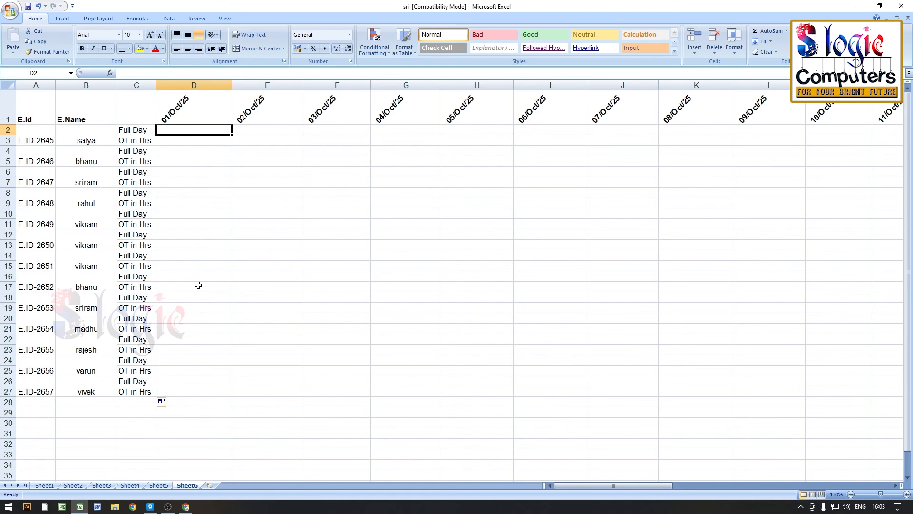
{"action": "left_click", "coordinate": [39, 110]}
{"action": "scroll", "coordinate": [309, 238], "scroll_direction": "down", "scroll_amount": 3, "text": "ctrl"}
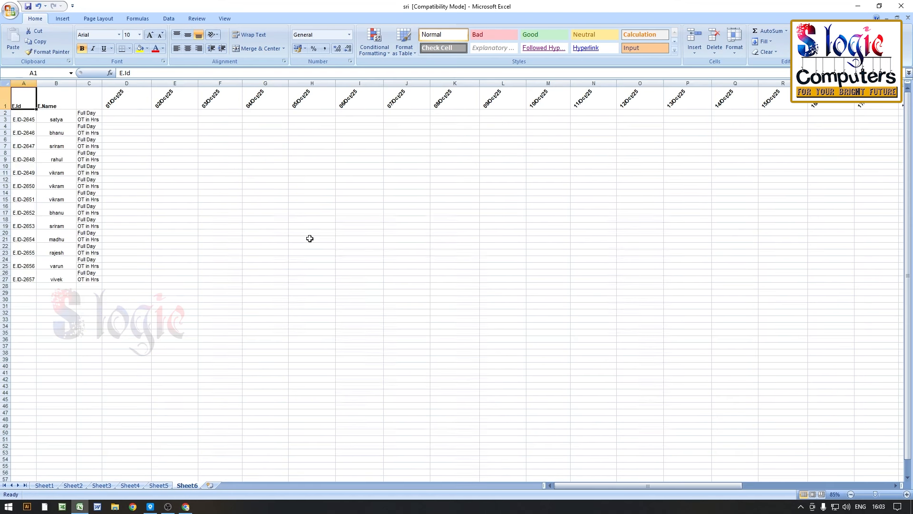
{"action": "scroll", "coordinate": [310, 239], "scroll_direction": "up", "scroll_amount": 4, "text": "ctrl"}
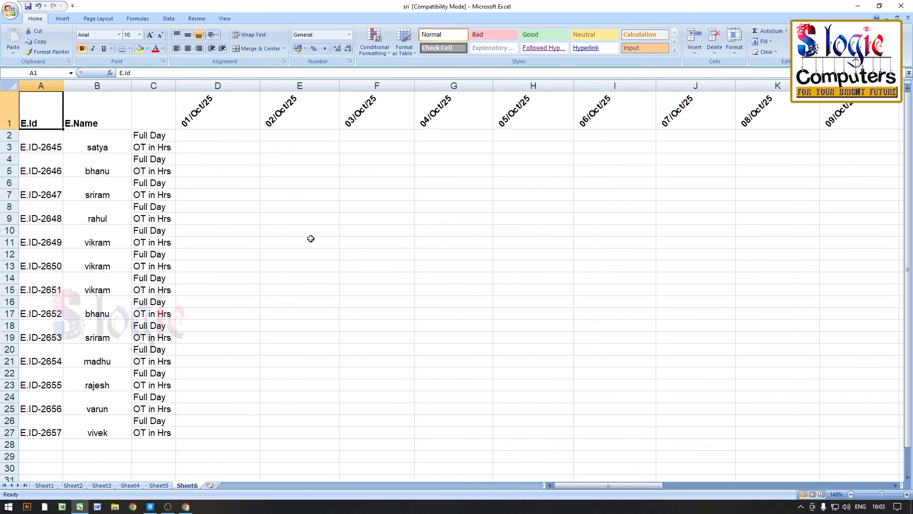
{"action": "left_click", "coordinate": [13, 109]}
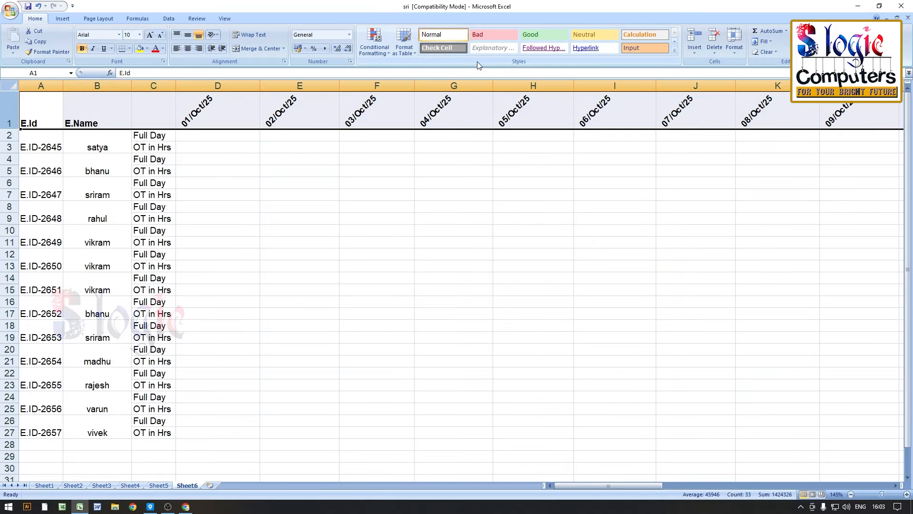
{"action": "left_click", "coordinate": [349, 61]}
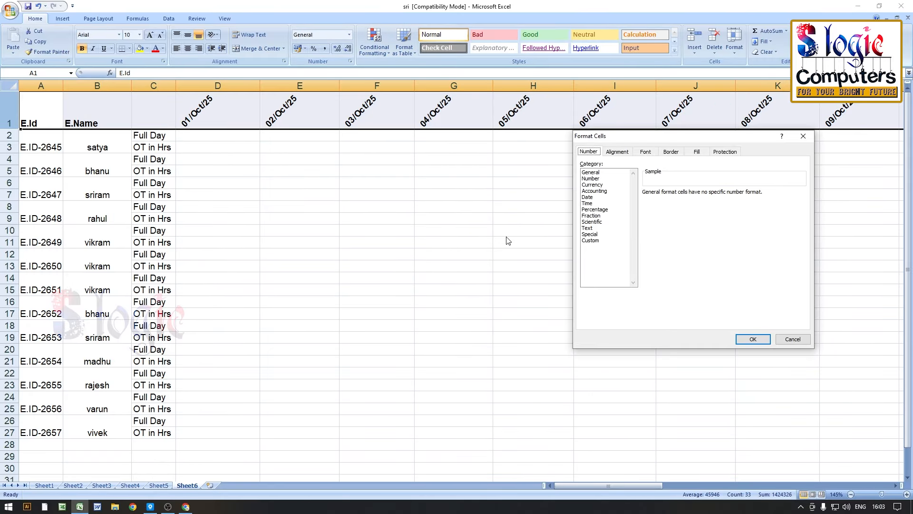
{"action": "left_click", "coordinate": [590, 197]}
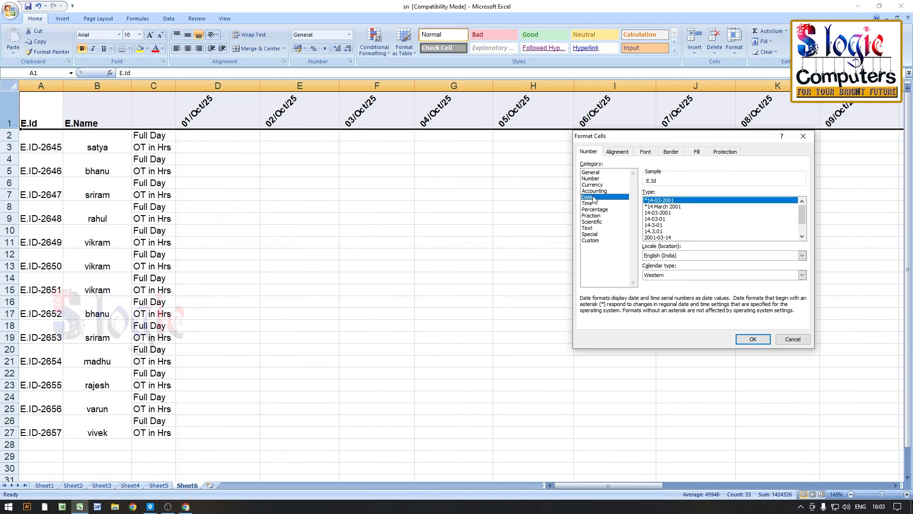
{"action": "left_click", "coordinate": [592, 240]}
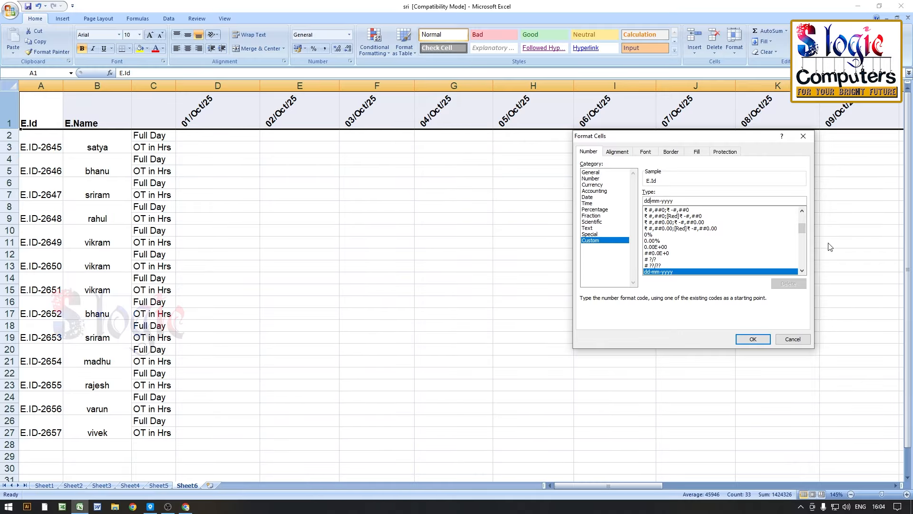
{"action": "type", "text": "d"}
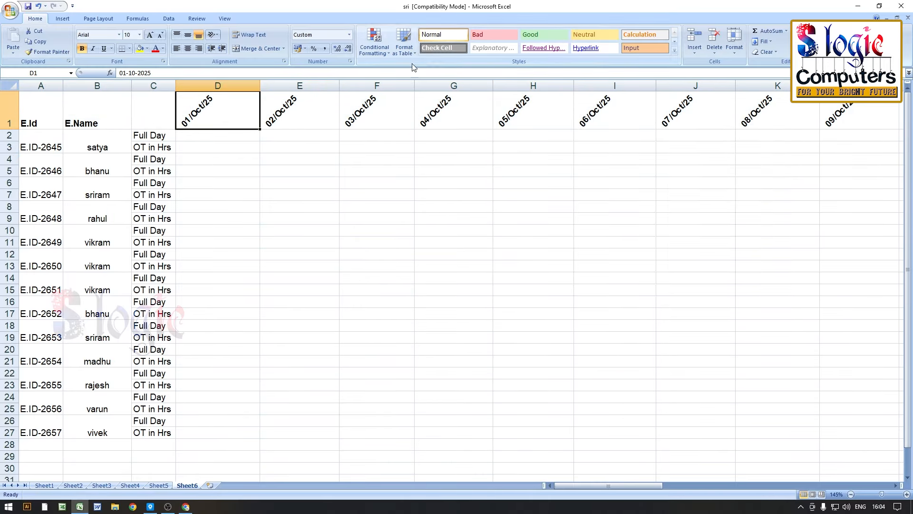
Change the custom date format of D1 to show the abbreviated weekday instead of the day number, and fill it across to AH1.
{"action": "left_click", "coordinate": [350, 62]}
{"action": "type", "text": "d"}
{"action": "key", "text": "Return"}
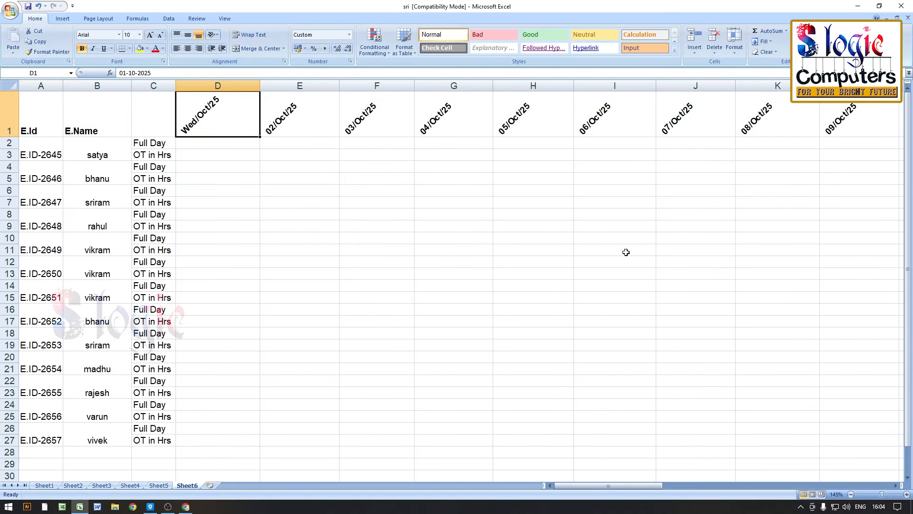
{"action": "left_click_drag", "start_coordinate": [260, 136], "coordinate": [828, 125]}
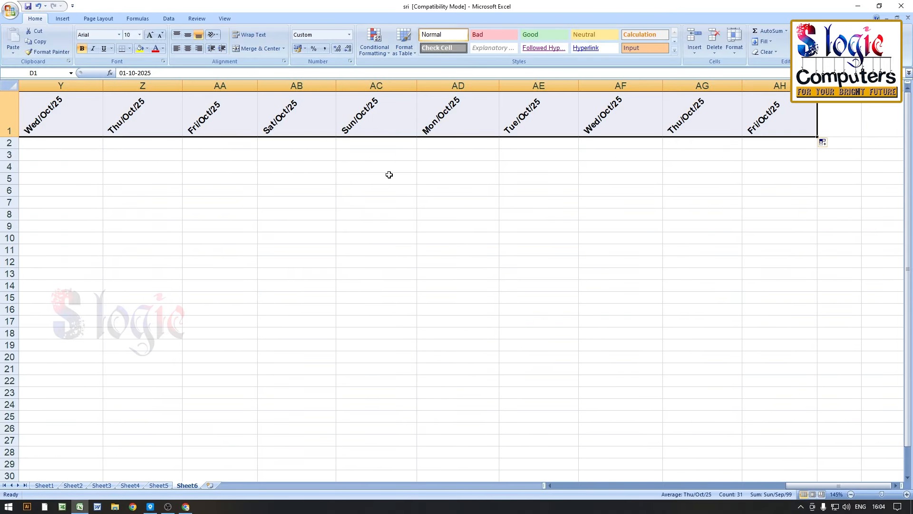
Enter sun in cell AC2 below the last Sunday header.
{"action": "left_click", "coordinate": [370, 141]}
{"action": "type", "text": "s"}
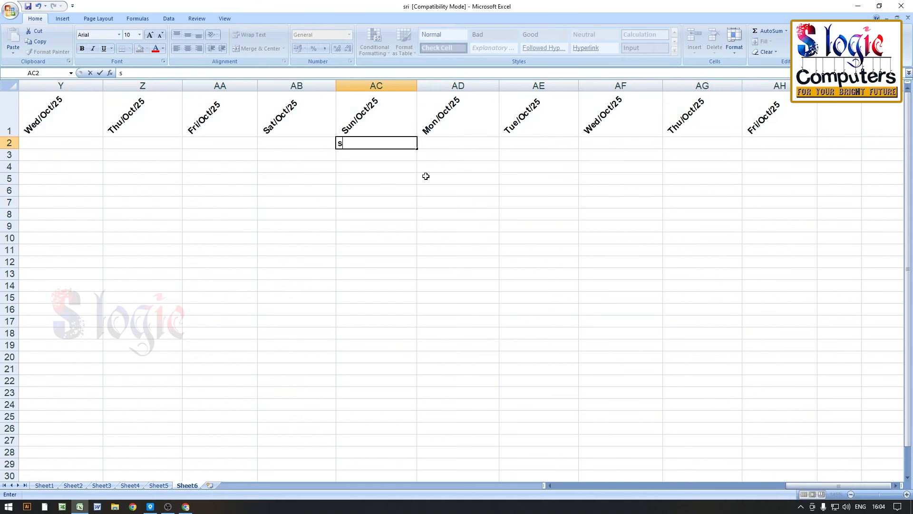
{"action": "type", "text": "un"}
{"action": "key", "text": "BackSpace"}
{"action": "key", "text": "Return"}
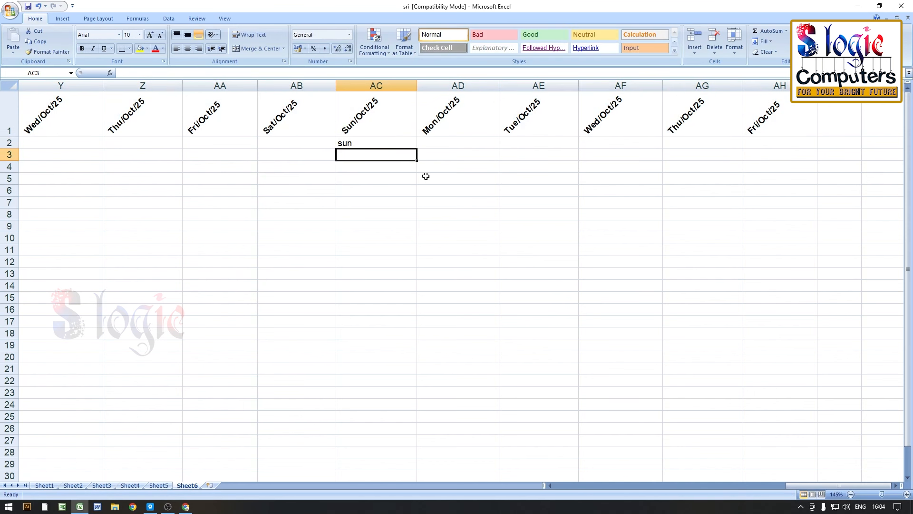
Try auto-filling sun from AC2 down to row 10 and undo the fill.
{"action": "left_click", "coordinate": [386, 143]}
{"action": "left_click_drag", "start_coordinate": [417, 150], "coordinate": [420, 244]}
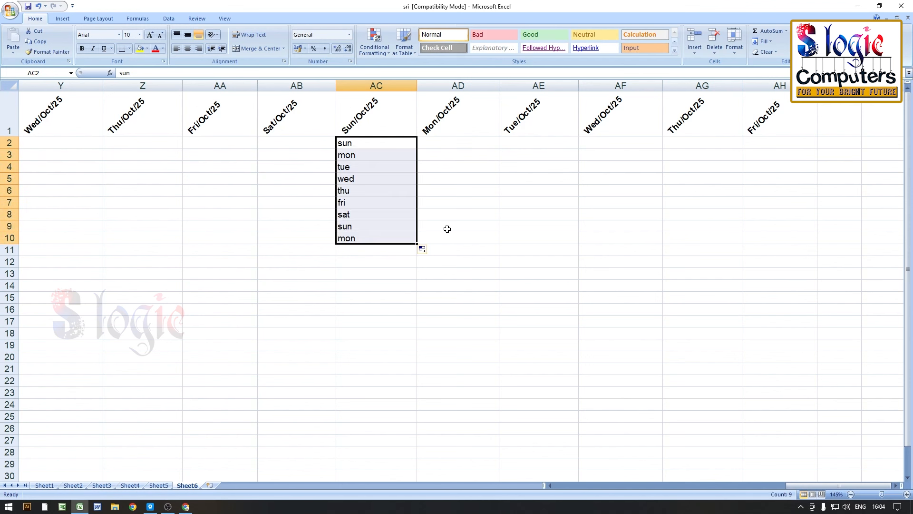
{"action": "key", "text": "ctrl+z"}
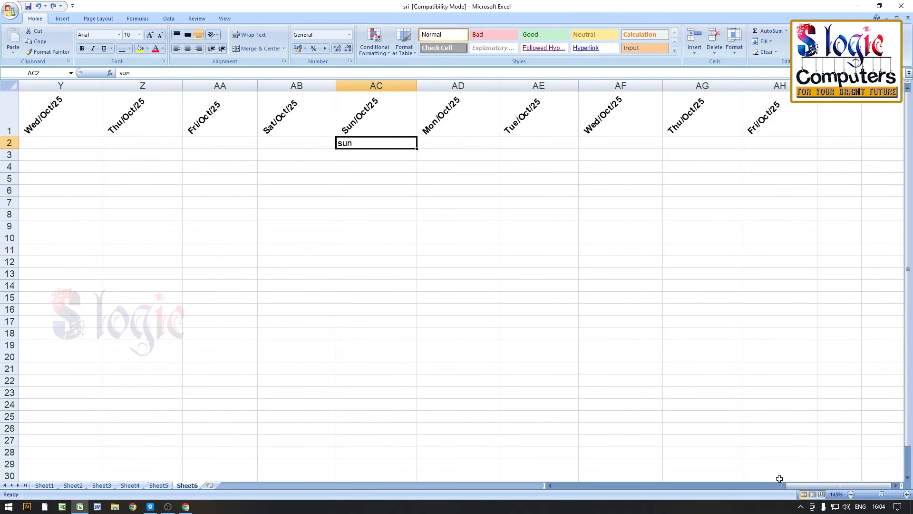
Repeat the value sun from AC2 through AC27 with Fill Down.
{"action": "left_click_drag", "start_coordinate": [806, 485], "coordinate": [785, 484]}
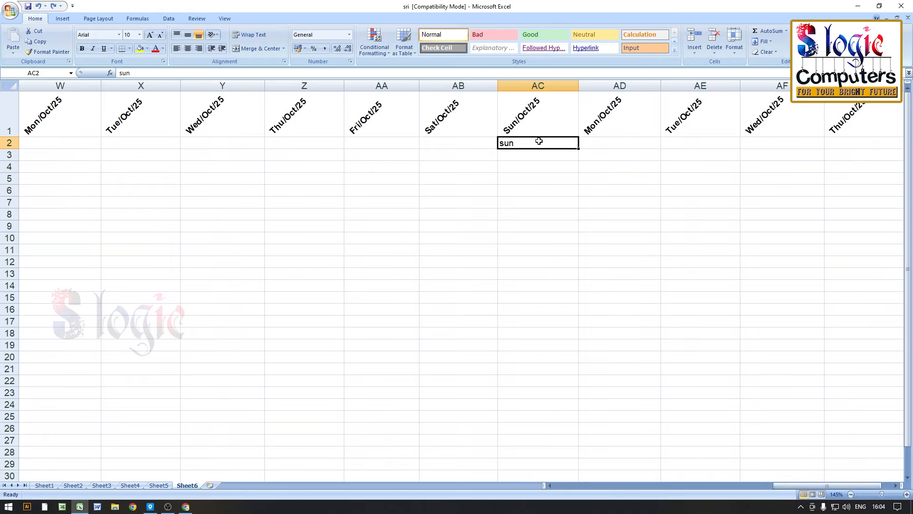
{"action": "left_click_drag", "start_coordinate": [538, 141], "coordinate": [578, 444]}
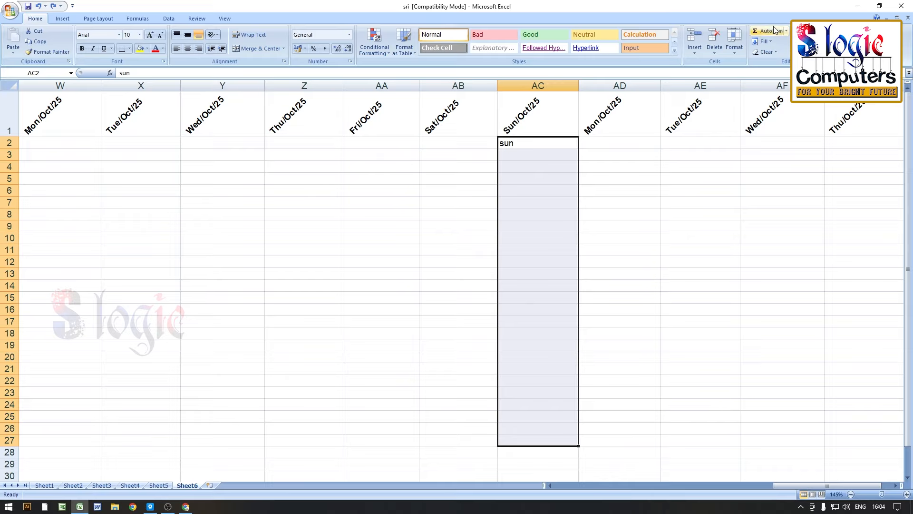
{"action": "left_click", "coordinate": [770, 42]}
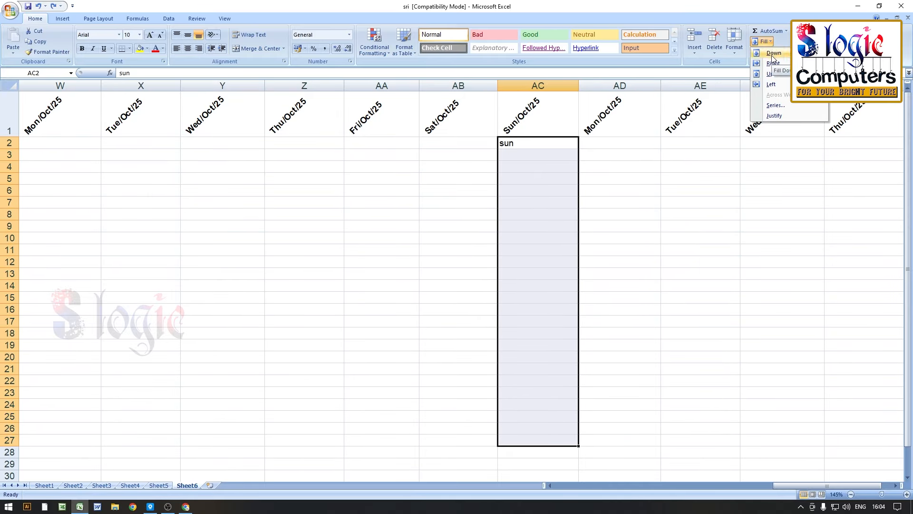
{"action": "left_click", "coordinate": [772, 54]}
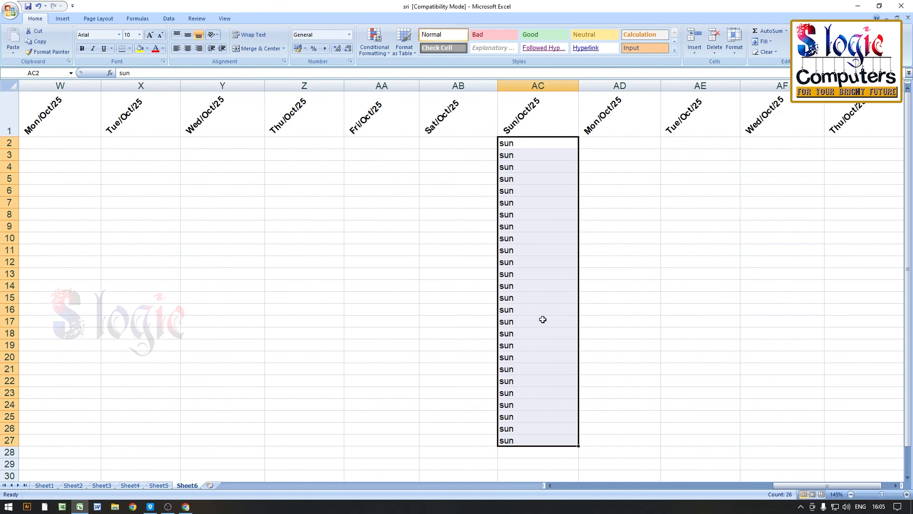
Copy the sun entries in AC2:AC27 and paste them under the Sunday header in column V, starting at V2.
{"action": "right_click", "coordinate": [515, 148]}
{"action": "left_click", "coordinate": [535, 164]}
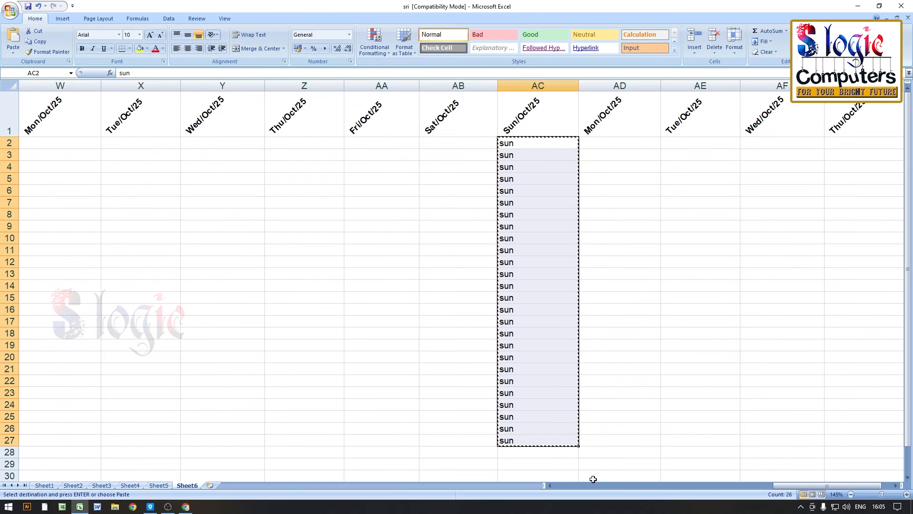
{"action": "left_click_drag", "start_coordinate": [835, 486], "coordinate": [877, 486]}
{"action": "left_click", "coordinate": [868, 395]}
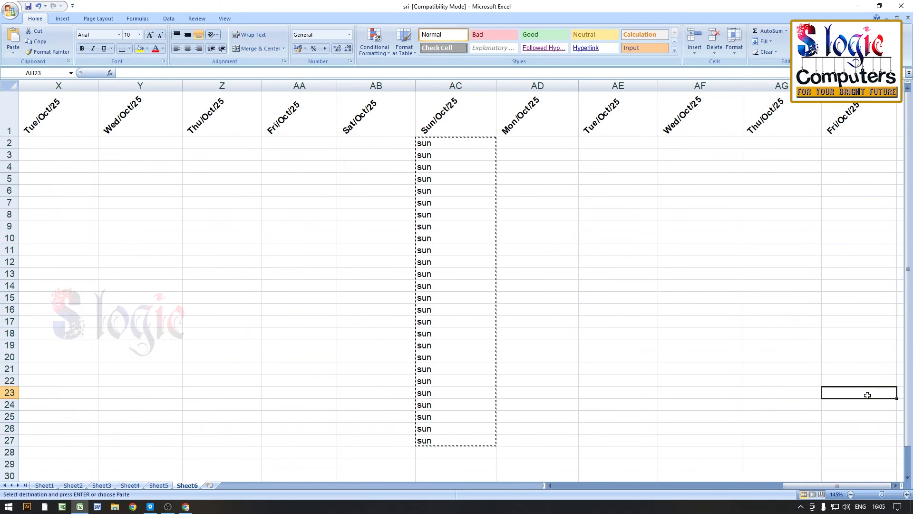
{"action": "key", "text": "Right"}
{"action": "key", "text": "Right"}
{"action": "key", "text": "Right"}
{"action": "key", "text": "Left"}
{"action": "key", "text": "Left"}
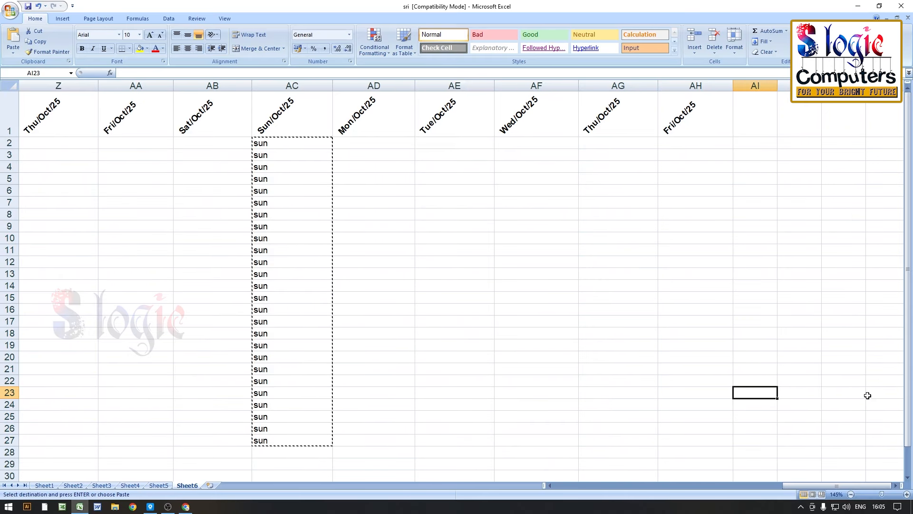
{"action": "key", "text": "Left"}
{"action": "key", "text": "Left"}
{"action": "key", "text": "Left"}
{"action": "key", "text": "Left"}
{"action": "key", "text": "Left"}
{"action": "key", "text": "Left"}
{"action": "key", "text": "Left"}
{"action": "key", "text": "Left"}
{"action": "key", "text": "Left"}
{"action": "key", "text": "Left"}
{"action": "key", "text": "Left"}
{"action": "key", "text": "Left"}
{"action": "key", "text": "Left"}
{"action": "key", "text": "Left"}
{"action": "key", "text": "Left"}
{"action": "key", "text": "Left"}
{"action": "key", "text": "Left"}
{"action": "key", "text": "Left"}
{"action": "key", "text": "Left"}
{"action": "key", "text": "Left"}
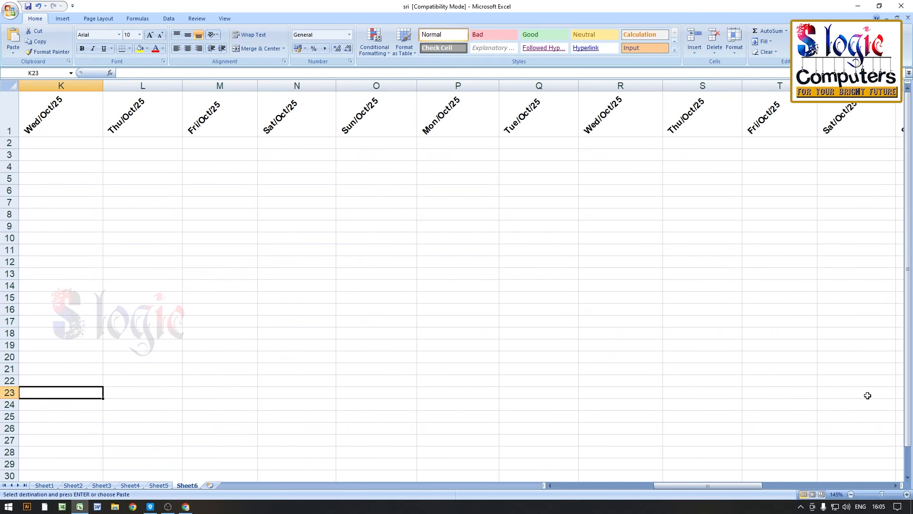
{"action": "key", "text": "Right"}
{"action": "key", "text": "Right"}
{"action": "key", "text": "Right"}
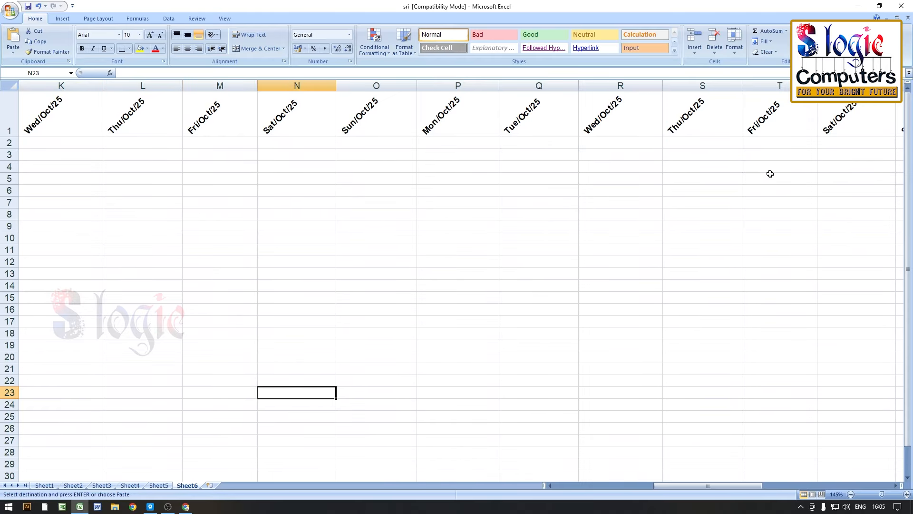
{"action": "left_click", "coordinate": [875, 158]}
{"action": "key", "text": "Right"}
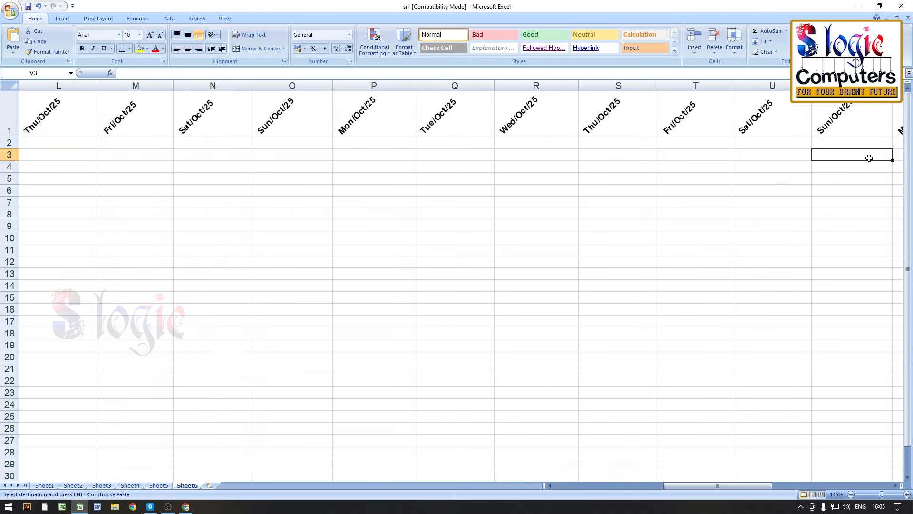
{"action": "left_click", "coordinate": [856, 143]}
{"action": "key", "text": "ctrl+v"}
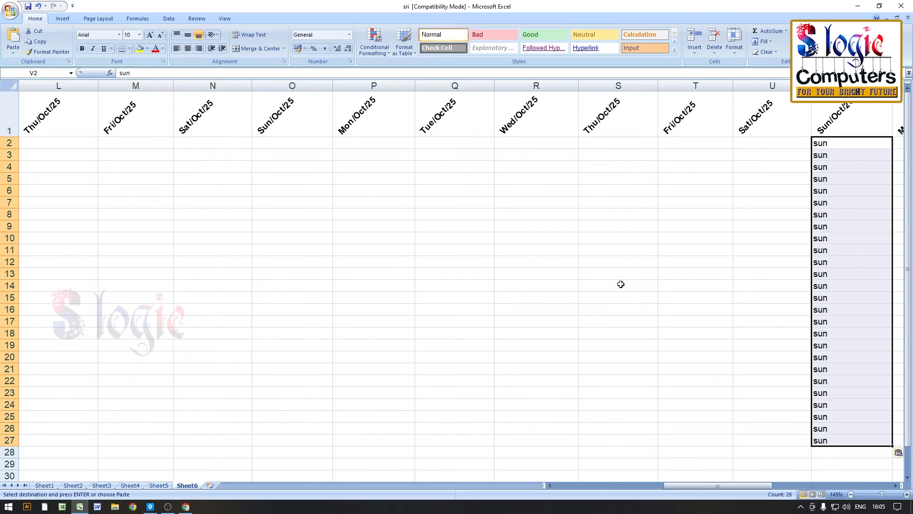
Paste the copied sun entries under the Sunday headers in columns O and H, starting at row 2.
{"action": "left_click", "coordinate": [263, 142]}
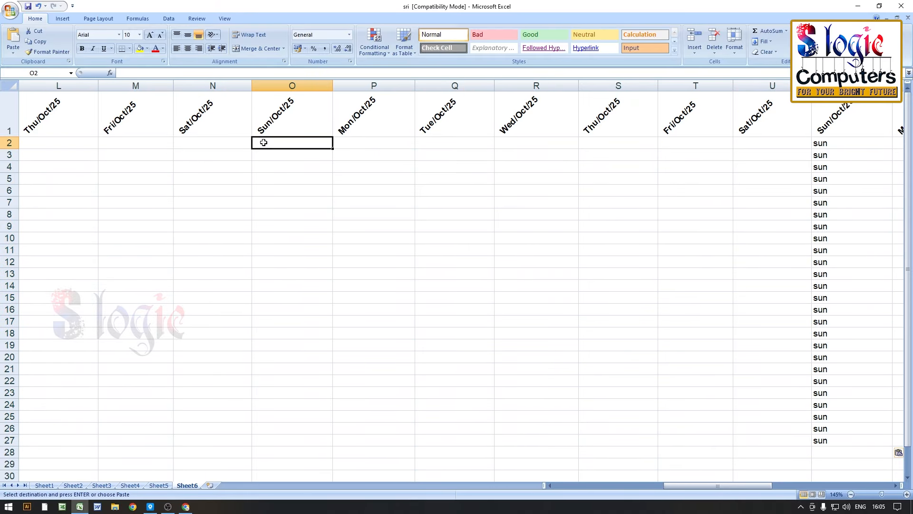
{"action": "key", "text": "ctrl+v"}
{"action": "left_click_drag", "start_coordinate": [714, 485], "coordinate": [669, 485]}
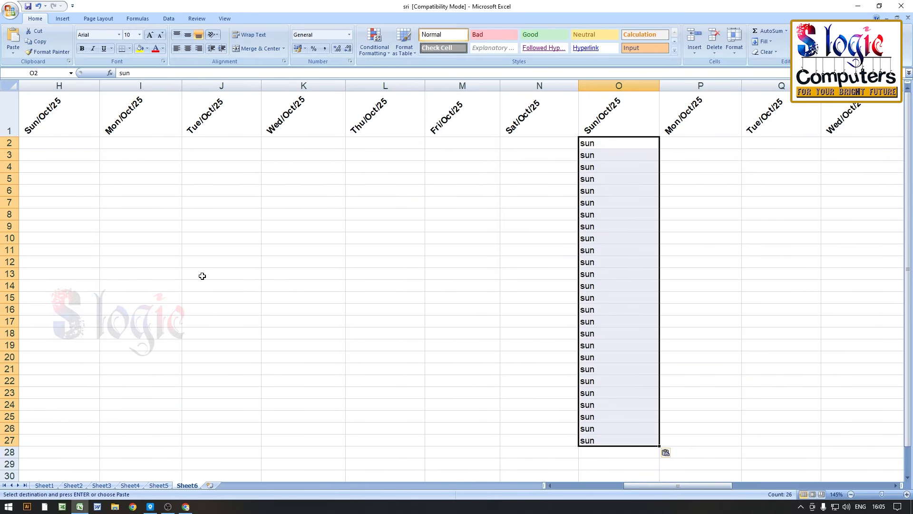
{"action": "left_click", "coordinate": [67, 147]}
{"action": "key", "text": "ctrl+v"}
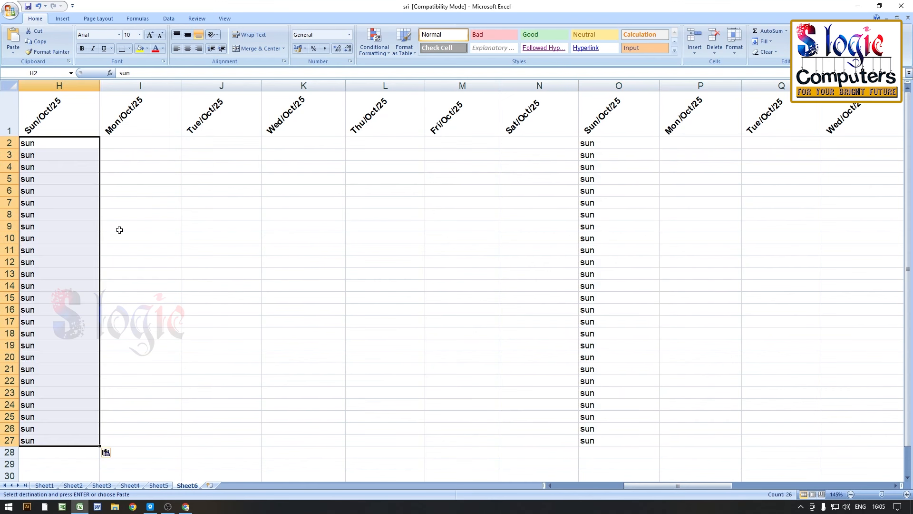
{"action": "key", "text": "Left"}
{"action": "key", "text": "Left"}
{"action": "key", "text": "Left"}
{"action": "key", "text": "Left"}
{"action": "key", "text": "Left"}
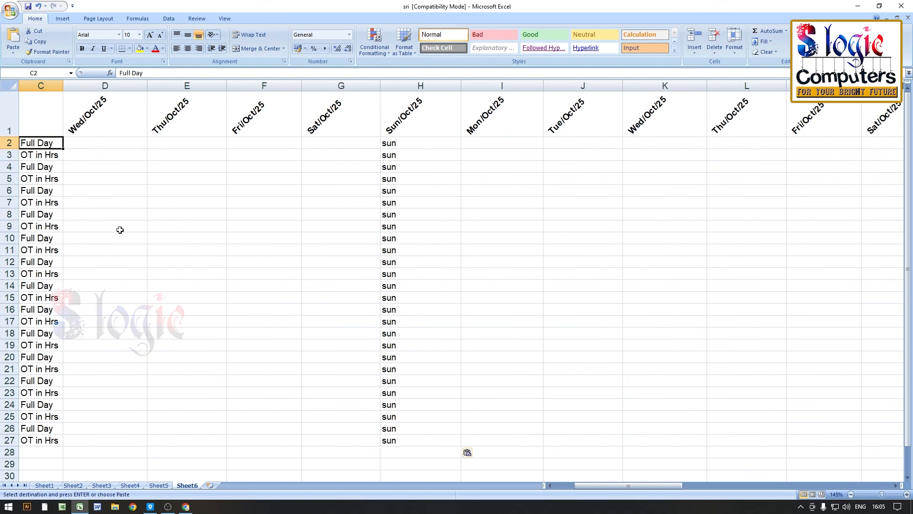
Review the sun entries under every Sunday header across the October sheet, from column D through column AK.
{"action": "scroll", "coordinate": [120, 230], "scroll_direction": "down", "scroll_amount": 4, "text": "ctrl"}
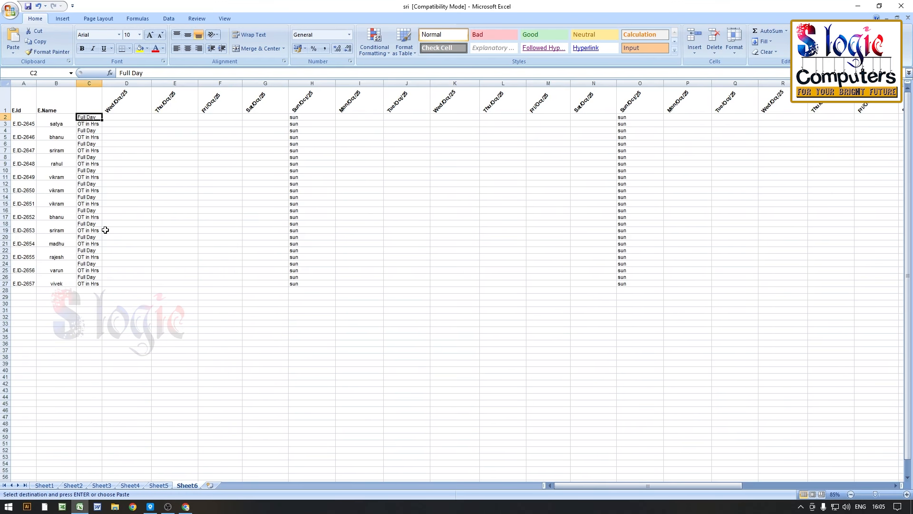
{"action": "left_click", "coordinate": [135, 104]}
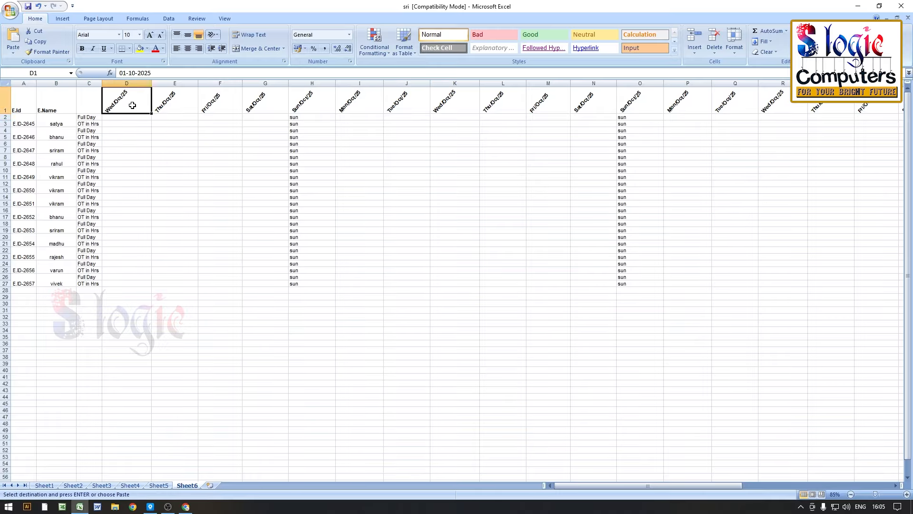
{"action": "left_click", "coordinate": [298, 105]}
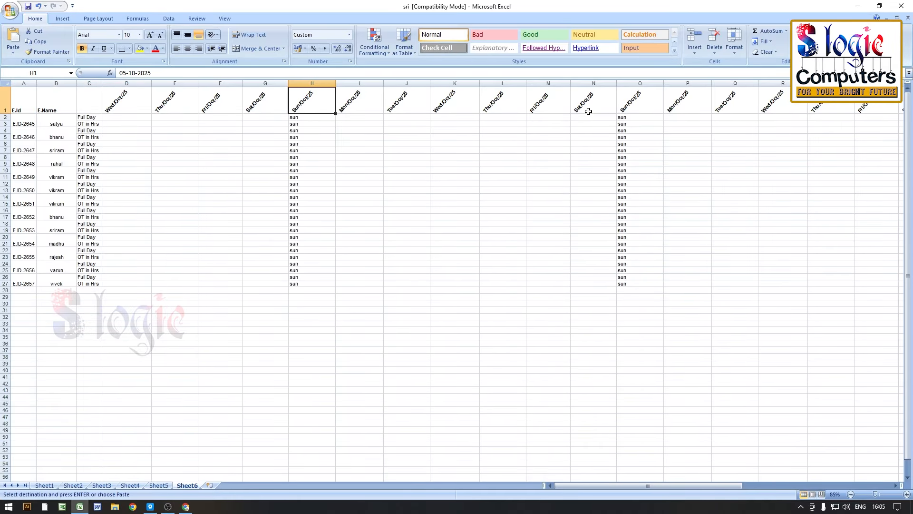
{"action": "left_click", "coordinate": [640, 104]}
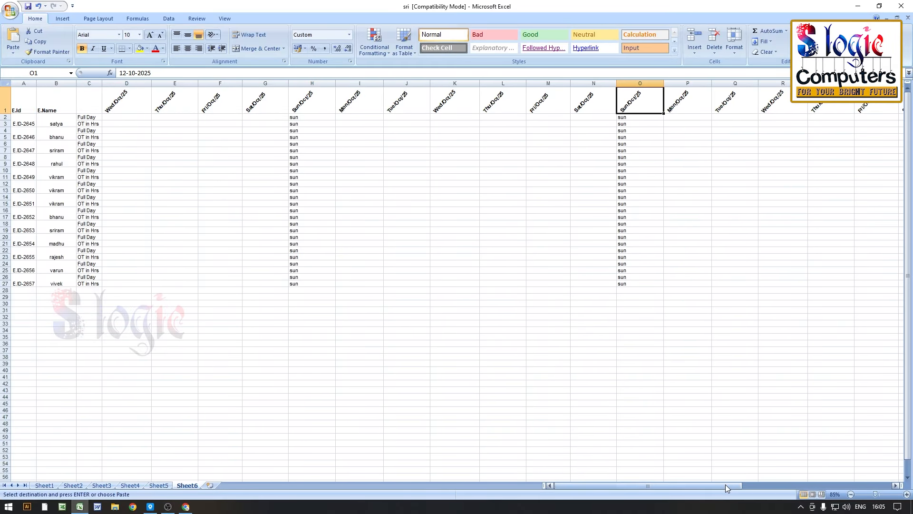
{"action": "left_click_drag", "start_coordinate": [726, 484], "coordinate": [870, 485]}
{"action": "left_click", "coordinate": [889, 169]}
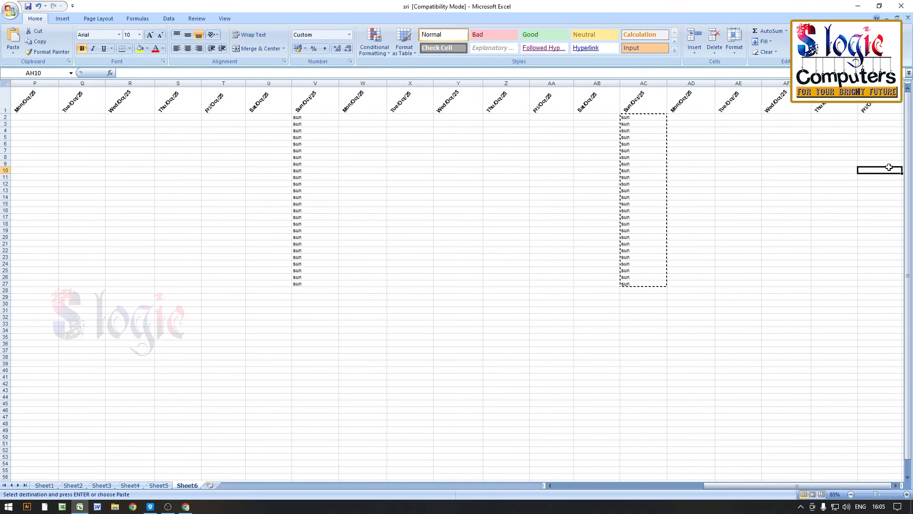
{"action": "key", "text": "Right"}
{"action": "key", "text": "Right"}
{"action": "key", "text": "Right"}
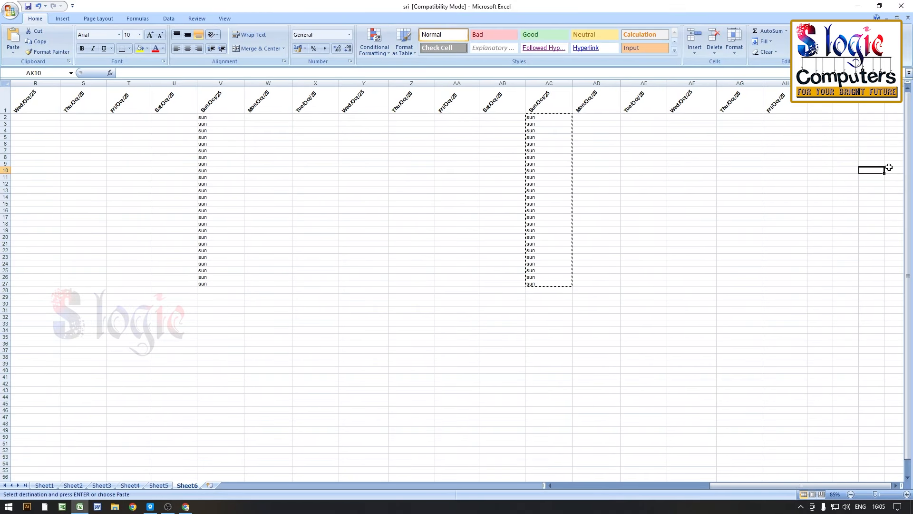
{"action": "key", "text": "Left"}
{"action": "key", "text": "Left"}
{"action": "key", "text": "Left"}
{"action": "key", "text": "Left"}
{"action": "key", "text": "Left"}
{"action": "key", "text": "Left"}
{"action": "key", "text": "Left"}
{"action": "key", "text": "Left"}
{"action": "key", "text": "Left"}
{"action": "key", "text": "Left"}
{"action": "key", "text": "Left"}
{"action": "key", "text": "Left"}
{"action": "key", "text": "Left"}
{"action": "key", "text": "Left"}
{"action": "key", "text": "Left"}
{"action": "key", "text": "Left"}
{"action": "key", "text": "Left"}
{"action": "key", "text": "Left"}
{"action": "key", "text": "Left"}
{"action": "key", "text": "Left"}
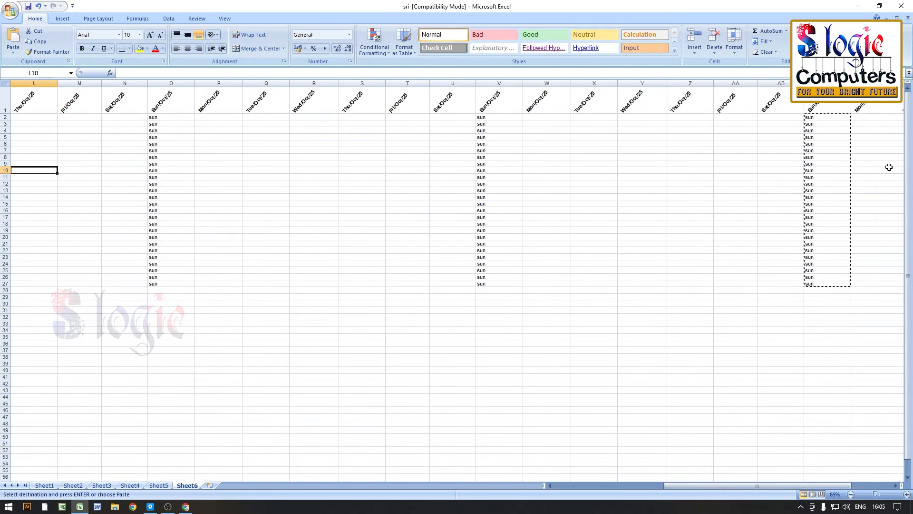
{"action": "key", "text": "Left"}
{"action": "key", "text": "Left"}
{"action": "key", "text": "Left"}
{"action": "key", "text": "Left"}
{"action": "left_click_drag", "start_coordinate": [634, 484], "coordinate": [561, 487]}
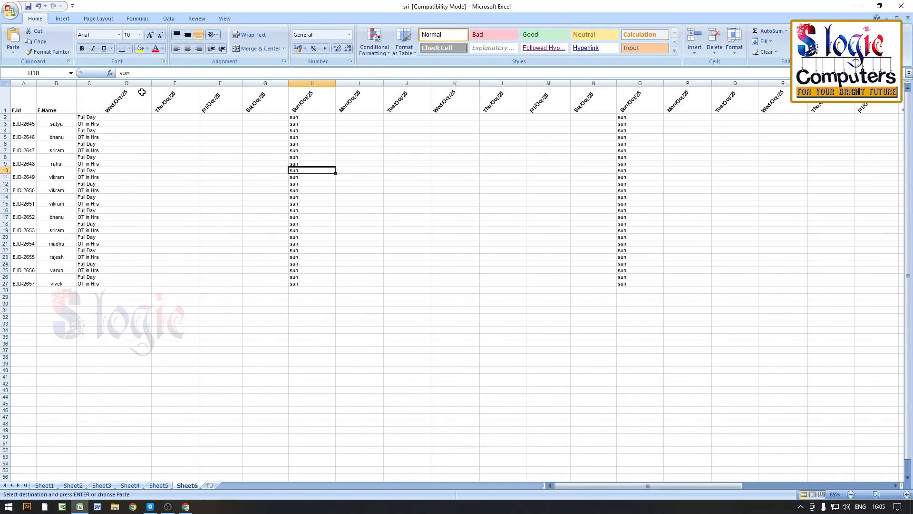
Change the custom number format of date header D1 to dd/mmm.
{"action": "left_click", "coordinate": [141, 92]}
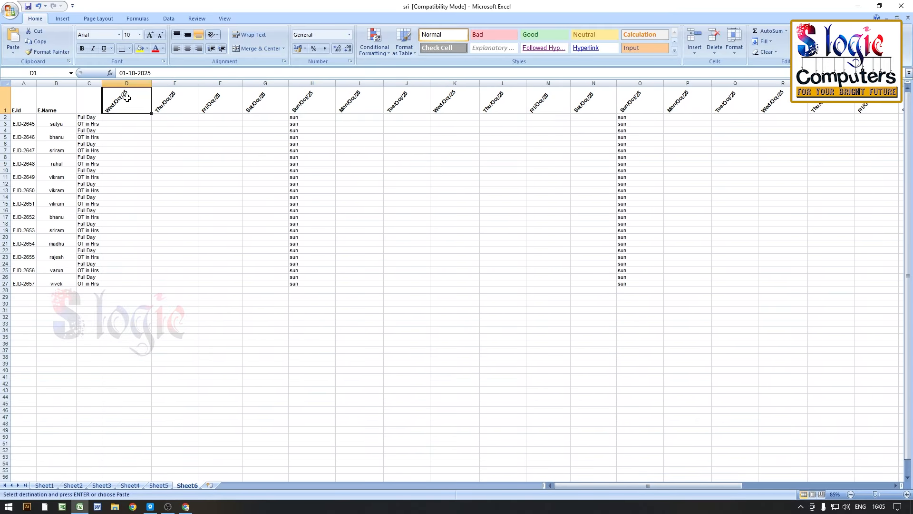
{"action": "left_click", "coordinate": [350, 62]}
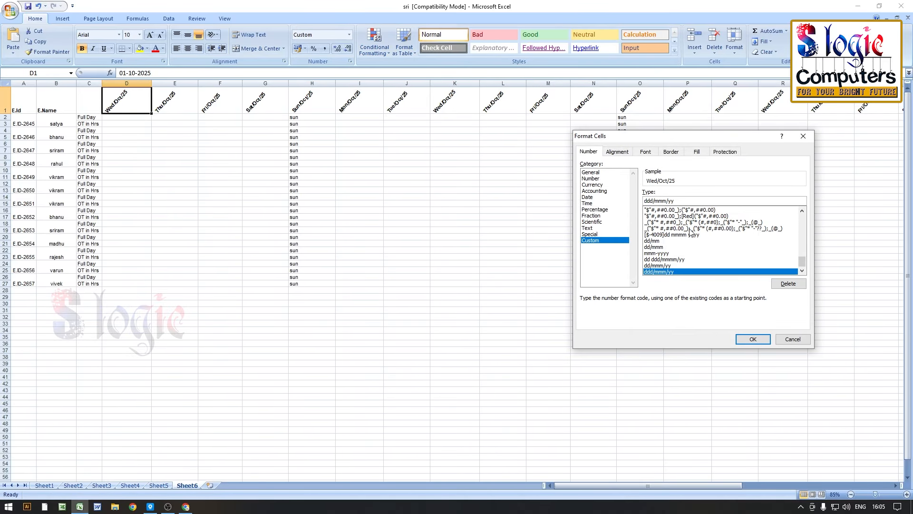
{"action": "key", "text": "Delete"}
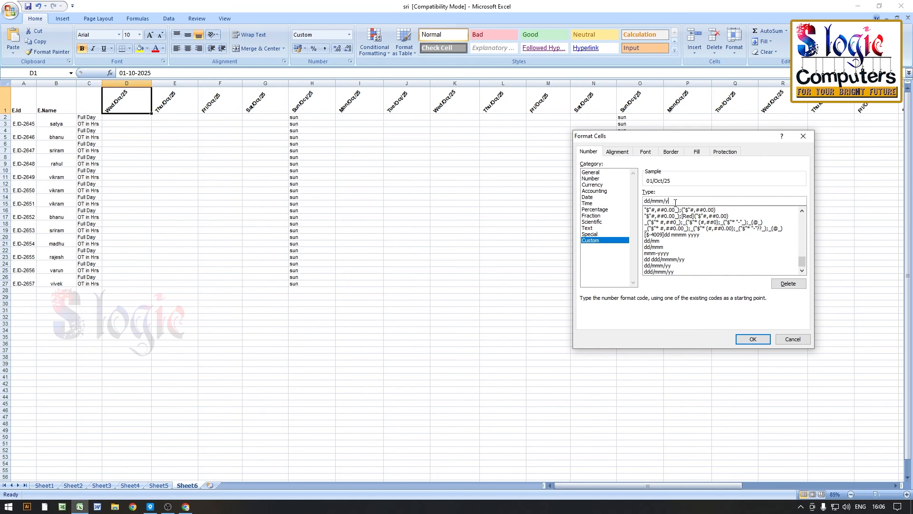
{"action": "left_click", "coordinate": [753, 339]}
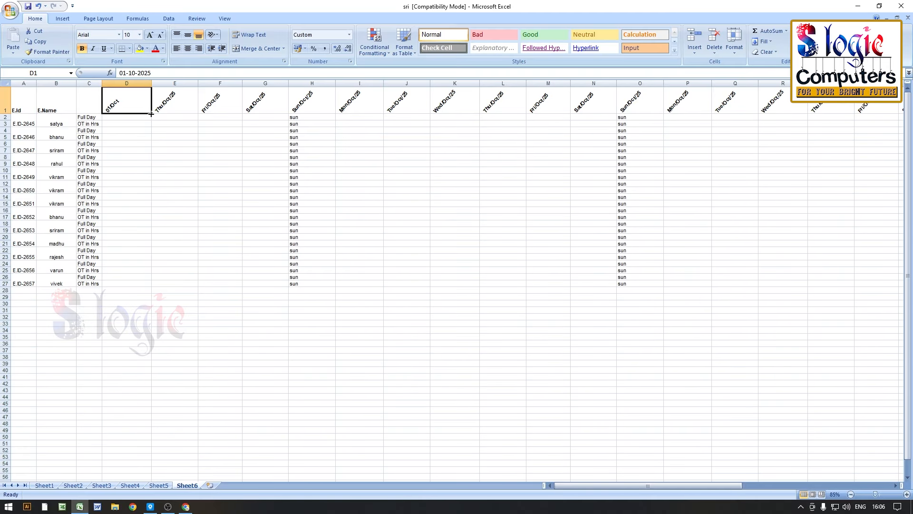
Auto-fill the D1 date header across to AH1 and open the alignment settings for the filled headers.
{"action": "left_click", "coordinate": [5, 100]}
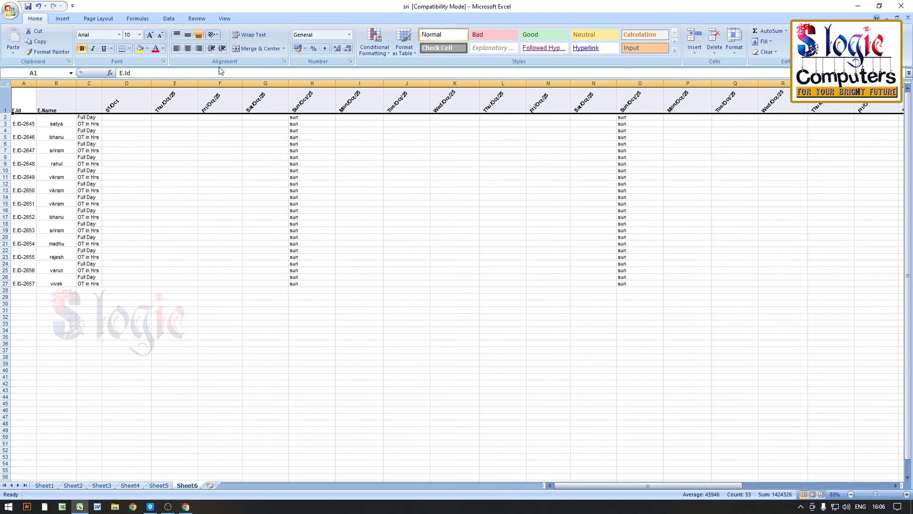
{"action": "left_click", "coordinate": [133, 102]}
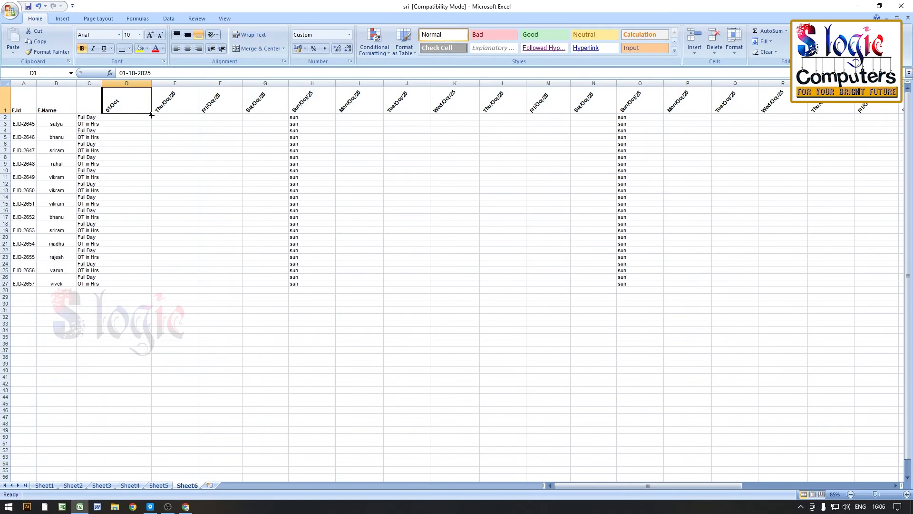
{"action": "left_click_drag", "start_coordinate": [151, 115], "coordinate": [808, 114]}
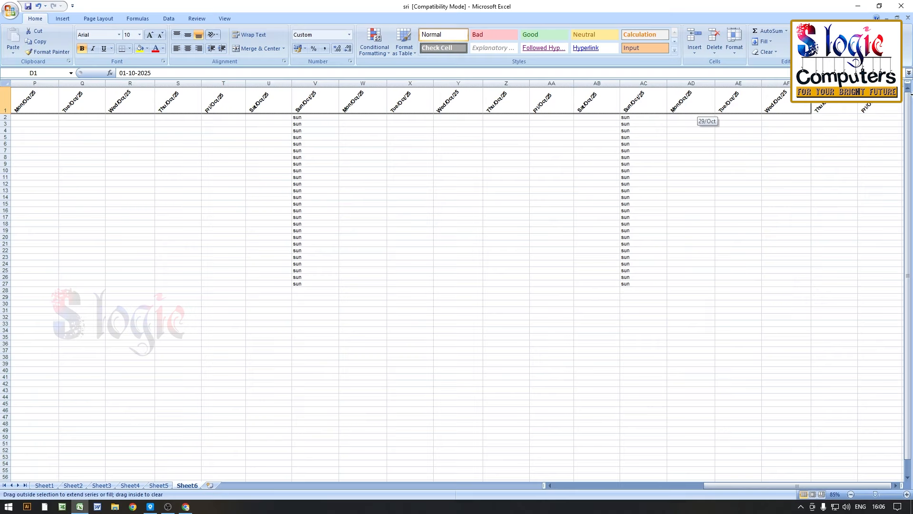
{"action": "left_click_drag", "start_coordinate": [909, 94], "coordinate": [762, 108]}
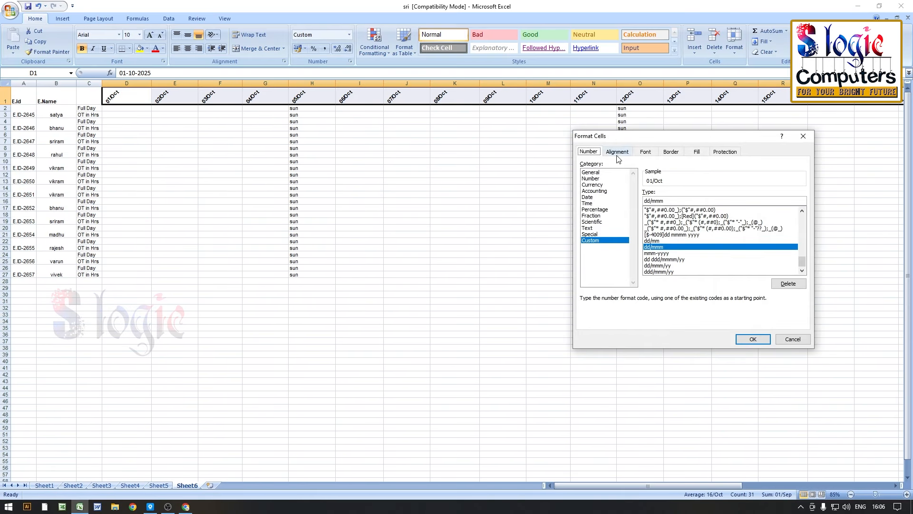
{"action": "left_click", "coordinate": [615, 151]}
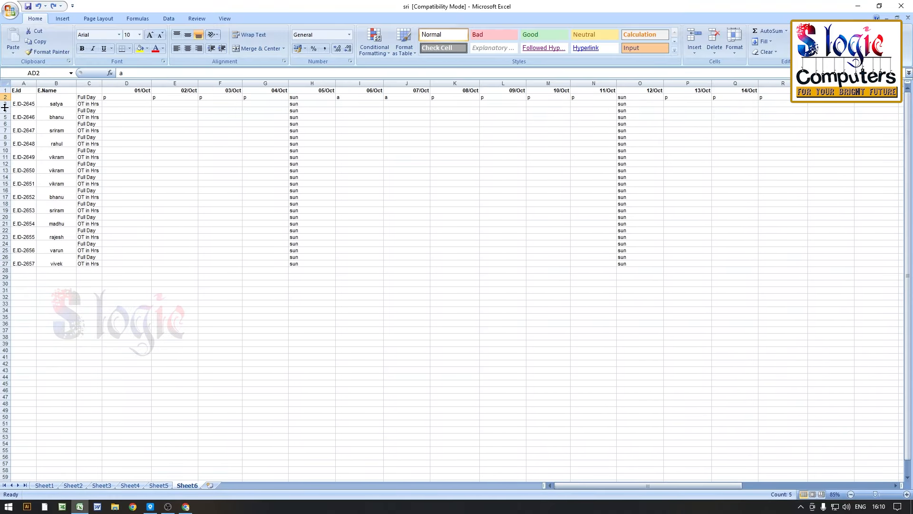
Try entering OT hours 2, 4 and 5 from D3 onward and undo the row 3 entries.
{"action": "left_click", "coordinate": [126, 103]}
{"action": "type", "text": "2"}
{"action": "key", "text": "Right"}
{"action": "type", "text": "4"}
{"action": "key", "text": "Right"}
{"action": "type", "text": "5"}
{"action": "key", "text": "Right"}
{"action": "left_click_drag", "start_coordinate": [722, 485], "coordinate": [572, 486]}
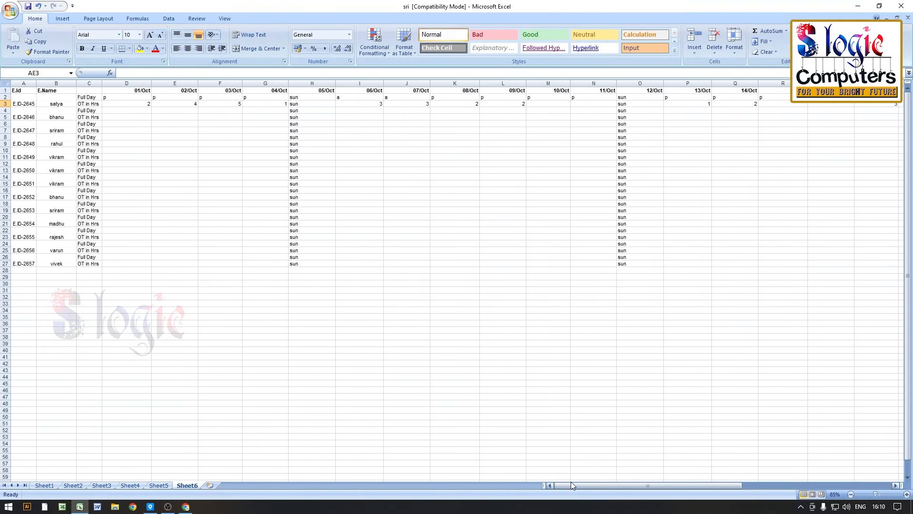
{"action": "left_click", "coordinate": [312, 110]}
{"action": "key", "text": "ctrl+z"}
{"action": "left_click_drag", "start_coordinate": [844, 485], "coordinate": [689, 481]}
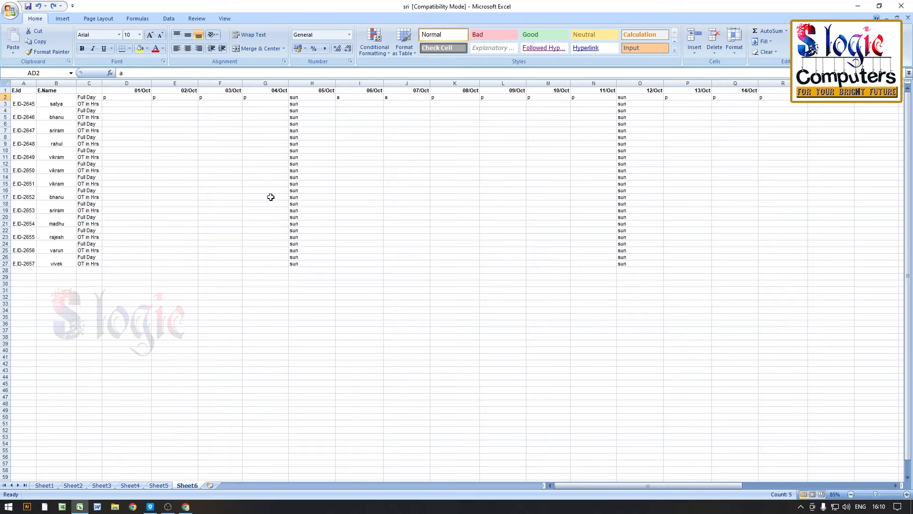
Enter the OT hours 2, 4, 5 and 1 in D3 through G3 for 01/Oct to 04/Oct.
{"action": "left_click", "coordinate": [116, 110]}
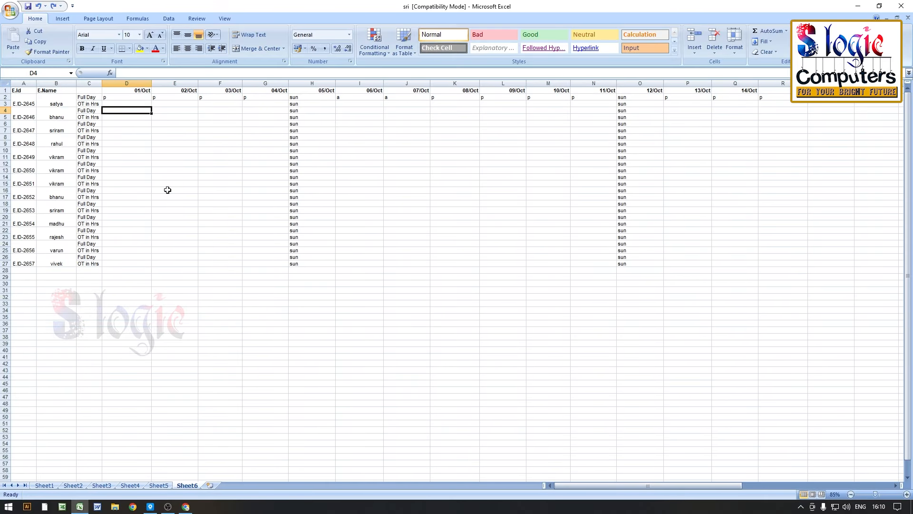
{"action": "key", "text": "Up"}
{"action": "type", "text": "2"}
{"action": "key", "text": "Tab"}
{"action": "type", "text": "4"}
{"action": "key", "text": "Tab"}
{"action": "type", "text": "5"}
{"action": "key", "text": "Tab"}
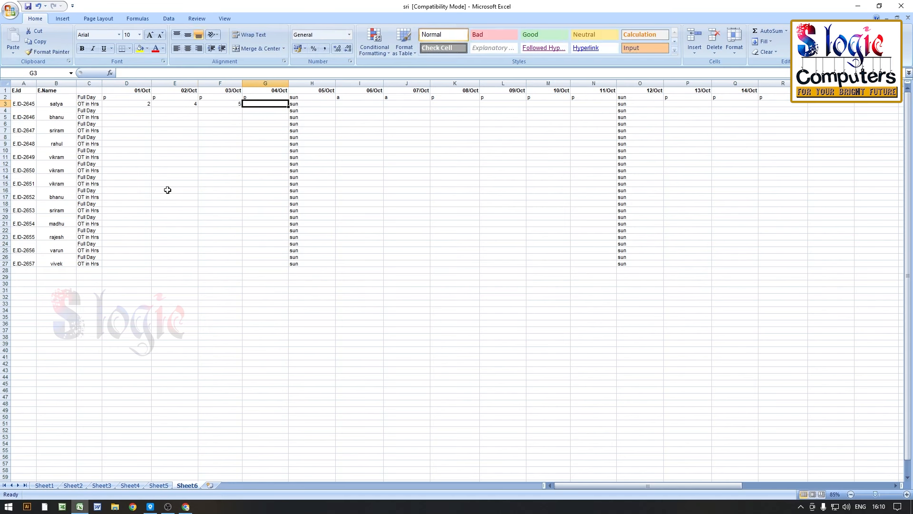
{"action": "type", "text": "1"}
{"action": "key", "text": "Tab"}
{"action": "key", "text": "Tab"}
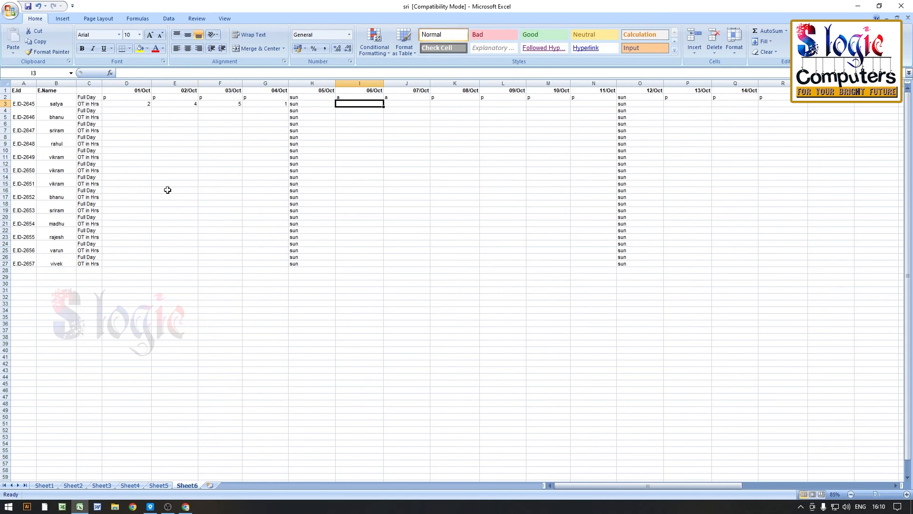
Enter the OT hours 3, 3, 2 and 2 in I3 through L3 for 06/Oct to 09/Oct.
{"action": "type", "text": "3"}
{"action": "key", "text": "Tab"}
{"action": "type", "text": "3"}
{"action": "key", "text": "Tab"}
{"action": "type", "text": "2"}
{"action": "key", "text": "Tab"}
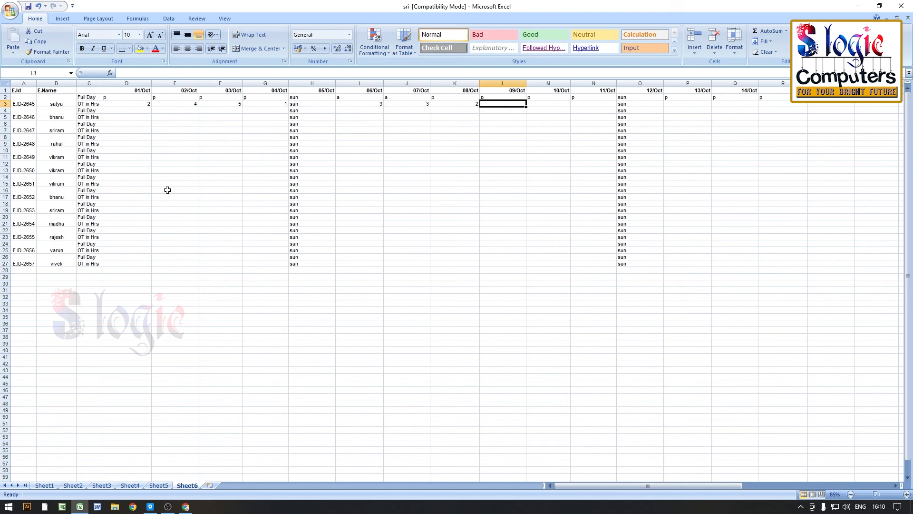
{"action": "type", "text": "2"}
{"action": "key", "text": "Tab"}
{"action": "key", "text": "Tab"}
{"action": "key", "text": "Tab"}
{"action": "key", "text": "Tab"}
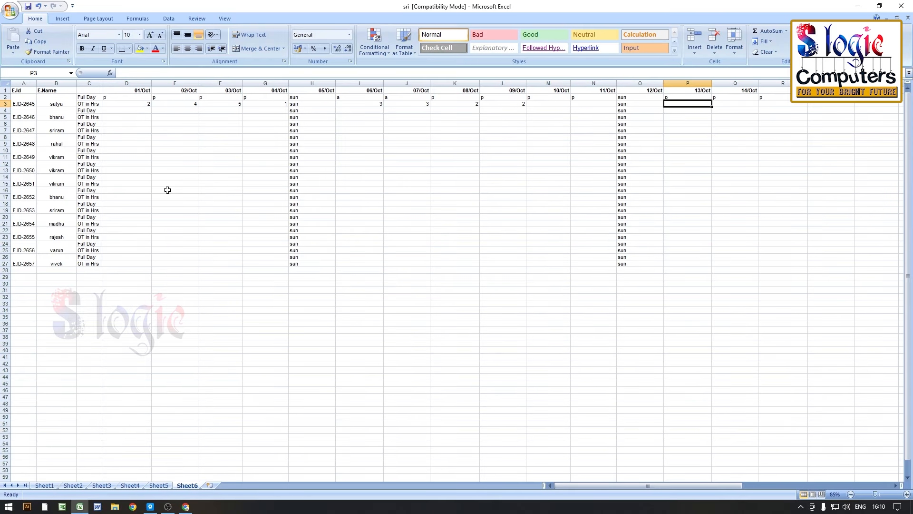
Enter the OT hours 1 in P3, 2 in Q3 and 3 in T3.
{"action": "type", "text": "1"}
{"action": "key", "text": "Tab"}
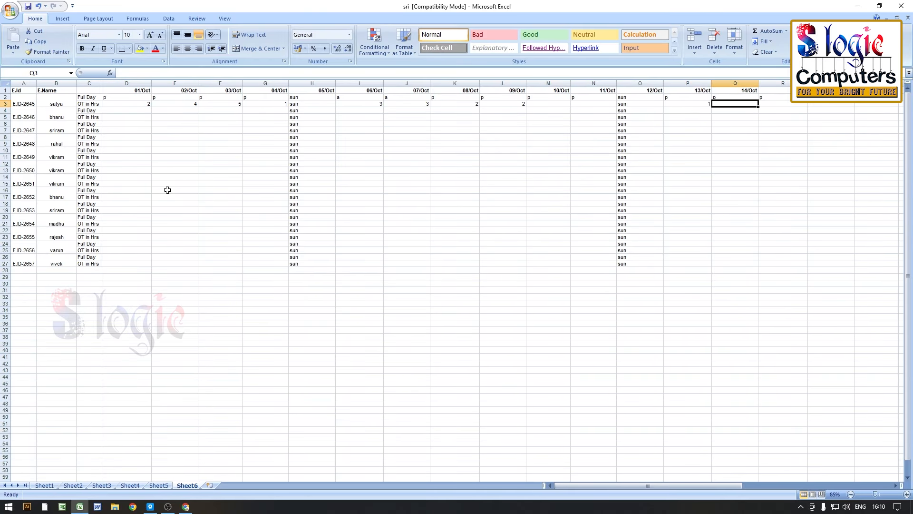
{"action": "type", "text": "2"}
{"action": "key", "text": "Tab"}
{"action": "key", "text": "Tab"}
{"action": "key", "text": "Tab"}
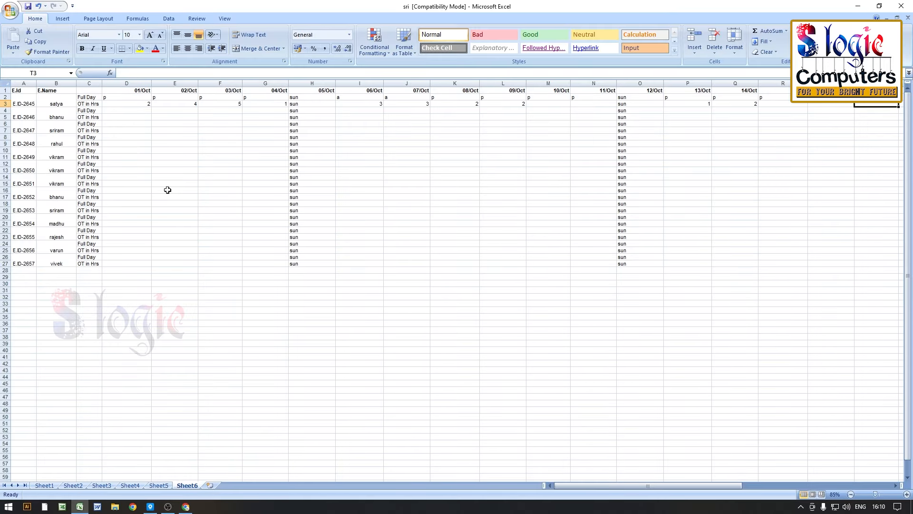
{"action": "type", "text": "3"}
{"action": "key", "text": "Tab"}
{"action": "key", "text": "Tab"}
Enter the remaining OT hours of row 3: 2 in X3, 2 in AF3 and 4 in AG3.
{"action": "key", "text": "Right"}
{"action": "key", "text": "Right"}
{"action": "key", "text": "Right"}
{"action": "key", "text": "Left"}
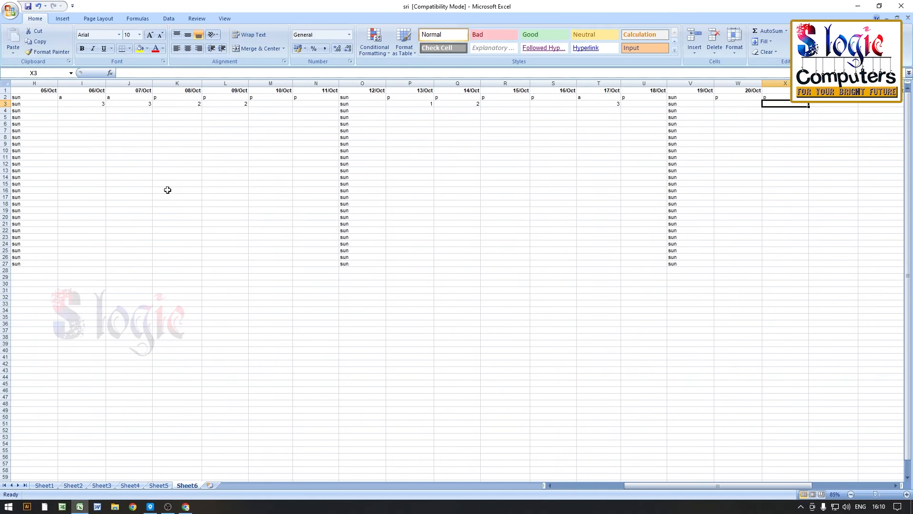
{"action": "type", "text": "2"}
{"action": "key", "text": "Right"}
{"action": "key", "text": "Right"}
{"action": "key", "text": "Right"}
{"action": "key", "text": "Right"}
{"action": "key", "text": "Right"}
{"action": "key", "text": "Right"}
{"action": "key", "text": "Right"}
{"action": "key", "text": "Right"}
{"action": "type", "text": "2"}
{"action": "key", "text": "Right"}
{"action": "type", "text": "4"}
{"action": "key", "text": "Right"}
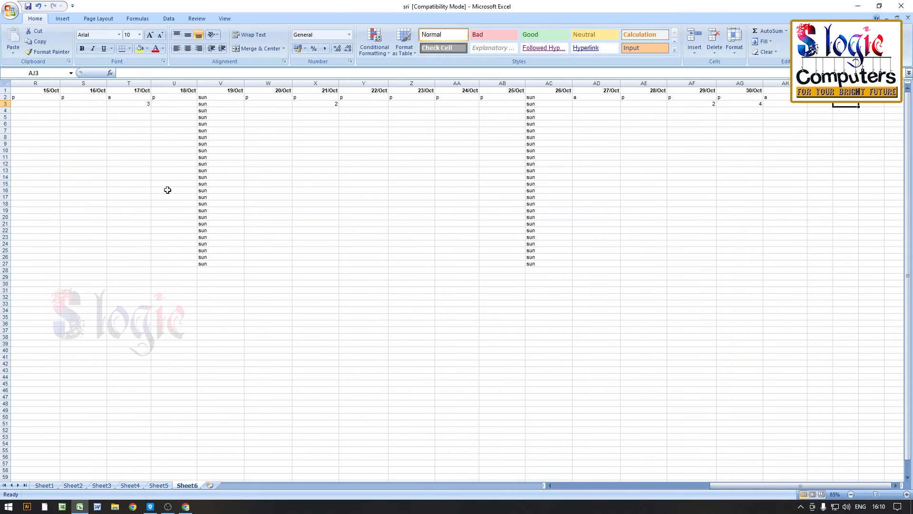
{"action": "key", "text": "Left"}
{"action": "key", "text": "Left"}
{"action": "key", "text": "Left"}
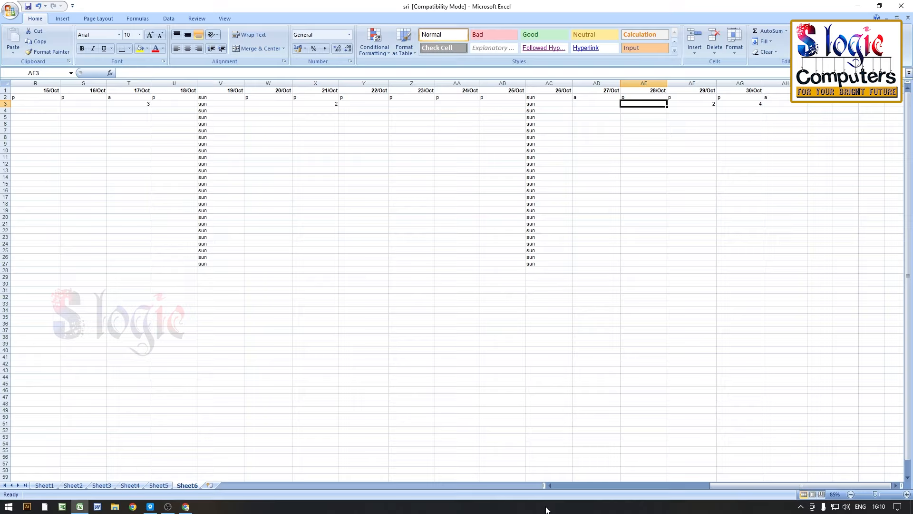
Fill the weekdays of Full Day row 4 from D4 to U4 with p, using a in M4, N4 and U4.
{"action": "left_click_drag", "start_coordinate": [740, 487], "coordinate": [571, 483]}
{"action": "left_click", "coordinate": [128, 112]}
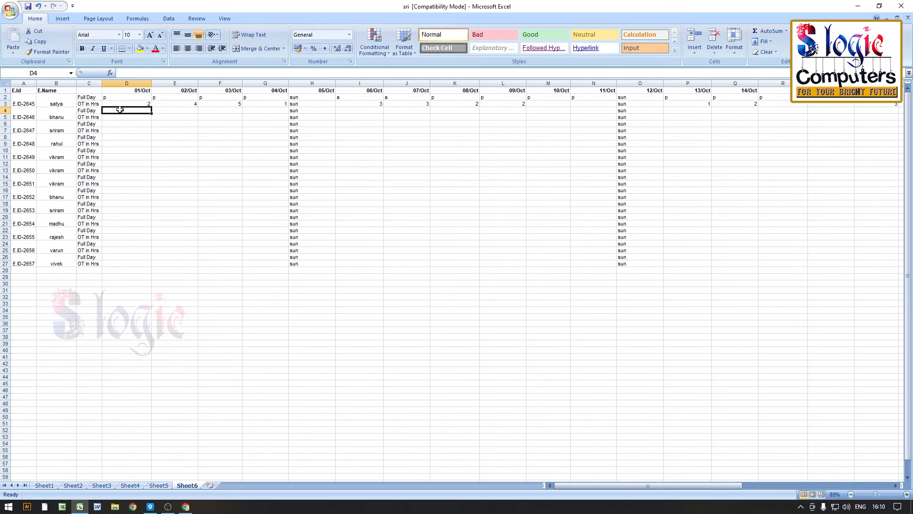
{"action": "type", "text": "p"}
{"action": "key", "text": "Right"}
{"action": "type", "text": "p"}
{"action": "key", "text": "Right"}
{"action": "type", "text": "p"}
{"action": "key", "text": "Right"}
{"action": "type", "text": "p"}
{"action": "key", "text": "Right"}
{"action": "left_click_drag", "start_coordinate": [639, 97], "coordinate": [875, 97]}
{"action": "key", "text": "ctrl+c"}
{"action": "left_click", "coordinate": [312, 111]}
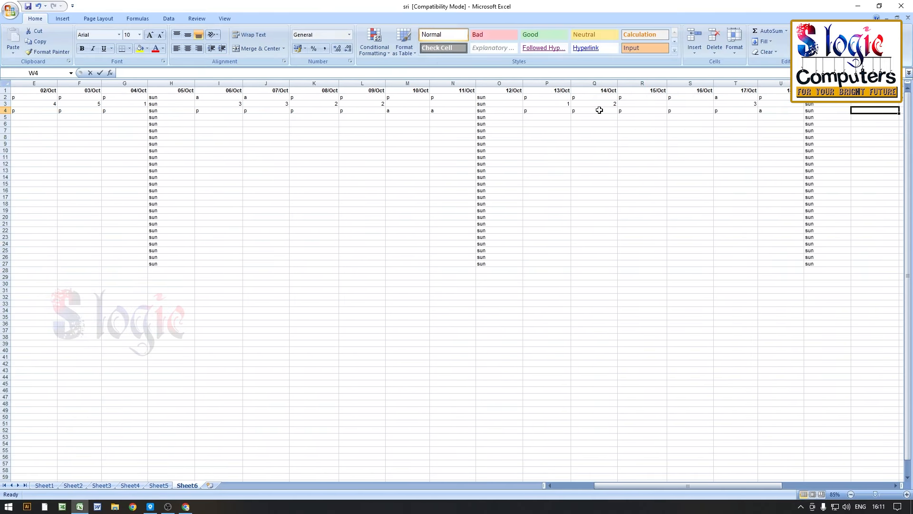
Complete the remaining attendance marks in row 4 and enter p across the weekdays of row 5.
{"action": "type", "text": "p"}
{"action": "key", "text": "Right"}
{"action": "type", "text": "p"}
{"action": "key", "text": "Down"}
{"action": "type", "text": "p"}
{"action": "key", "text": "Left"}
{"action": "type", "text": "p"}
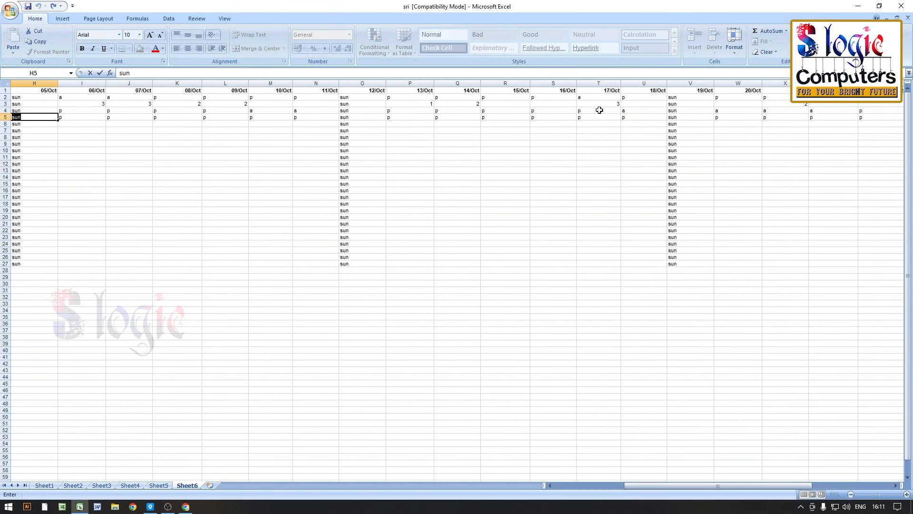
Move the attendance marks from D5:AH5 down to Full Day row 6, starting at D6.
{"action": "left_click_drag", "start_coordinate": [62, 117], "coordinate": [901, 117]}
{"action": "key", "text": "ctrl+x"}
{"action": "scroll", "coordinate": [36, 104], "scroll_direction": "down", "scroll_amount": 1}
{"action": "left_click", "coordinate": [96, 119]}
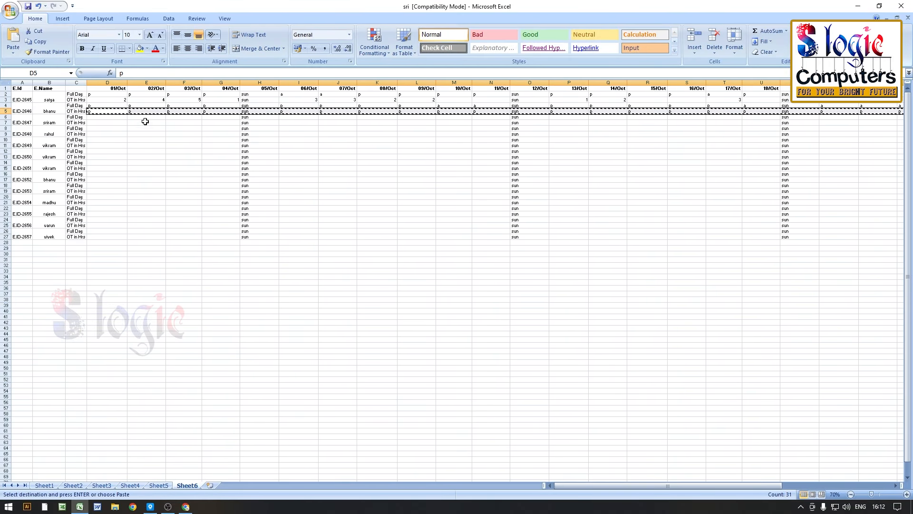
{"action": "key", "text": "ctrl+v"}
{"action": "left_click", "coordinate": [107, 128]}
Restore sun in row 5 under the Sunday headers in columns H, O, V and AC.
{"action": "left_click", "coordinate": [259, 111]}
{"action": "type", "text": "sun"}
{"action": "left_click", "coordinate": [530, 112]}
{"action": "left_click", "coordinate": [800, 111]}
{"action": "left_click_drag", "start_coordinate": [668, 486], "coordinate": [562, 488]}
{"action": "left_click", "coordinate": [684, 111]}
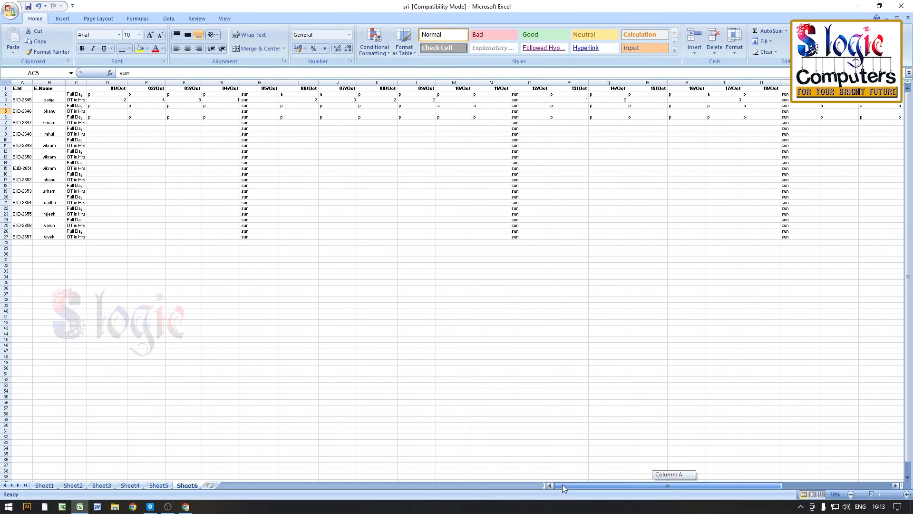
Copy the attendance marks of row 6 from D6 onward into the remaining Full Day rows, every second row from 8 to 26.
{"action": "left_click_drag", "start_coordinate": [107, 117], "coordinate": [804, 117]}
{"action": "key", "text": "ctrl+c"}
{"action": "left_click", "coordinate": [95, 129]}
{"action": "key", "text": "ctrl+v"}
{"action": "left_click", "coordinate": [93, 140]}
{"action": "left_click", "coordinate": [94, 174]}
{"action": "key", "text": "ctrl+v"}
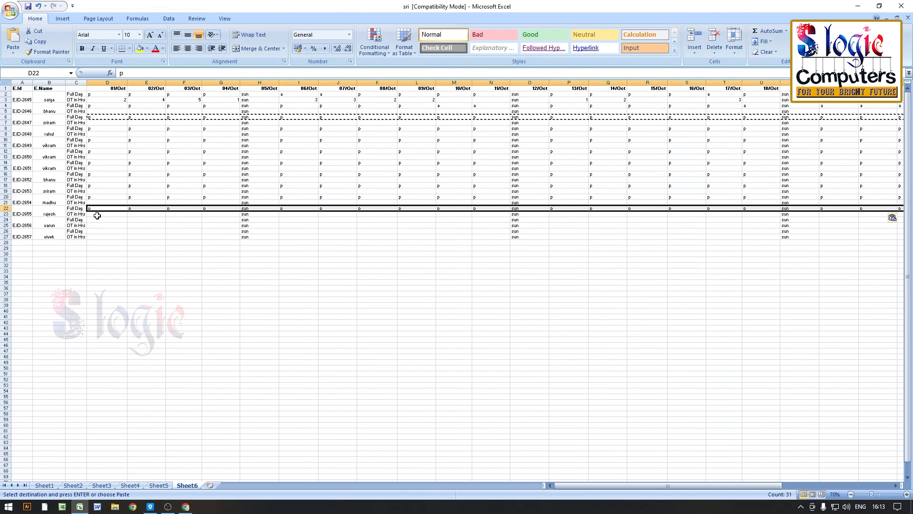
{"action": "left_click", "coordinate": [97, 231]}
{"action": "key", "text": "ctrl+v"}
Enter overtime hours in OT rows 5, 7 and 9, including 2 in D7, J5, J7 and J9, and 4 in F9.
{"action": "left_click", "coordinate": [100, 122]}
{"action": "type", "text": "2"}
{"action": "key", "text": "Right"}
{"action": "key", "text": "Right"}
{"action": "key", "text": "Right"}
{"action": "key", "text": "Right"}
{"action": "key", "text": "Right"}
{"action": "key", "text": "Right"}
{"action": "type", "text": "222"}
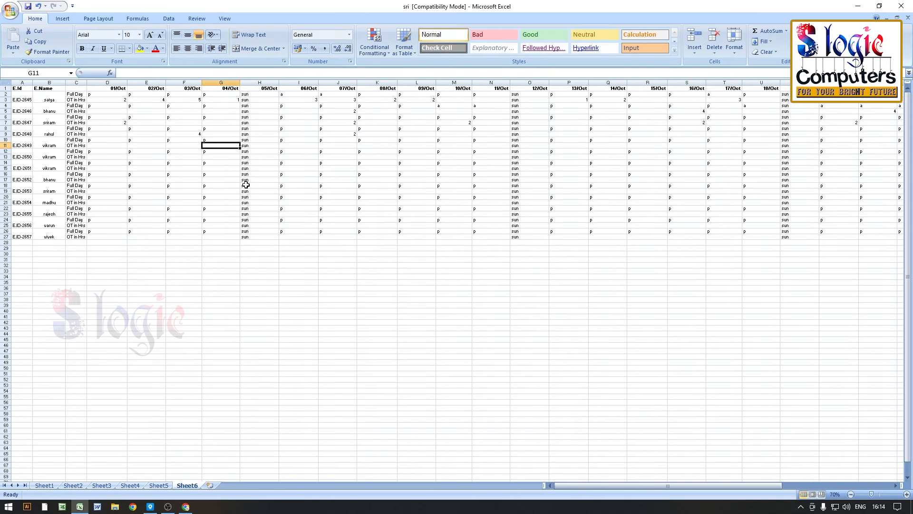
Enter scattered overtime hours in the OT rows from 11 to 25, including 2 in G11, 5 in T11, 6 in J15 and 2 in F25.
{"action": "type", "text": "2"}
{"action": "key", "text": "Right"}
{"action": "key", "text": "Right"}
{"action": "key", "text": "Right"}
{"action": "key", "text": "Right"}
{"action": "type", "text": "24"}
{"action": "key", "text": "Right"}
{"action": "key", "text": "Right"}
{"action": "key", "text": "Right"}
{"action": "key", "text": "Right"}
{"action": "key", "text": "Right"}
{"action": "type", "text": "2"}
{"action": "key", "text": "Return"}
{"action": "type", "text": "2"}
{"action": "key", "text": "Return"}
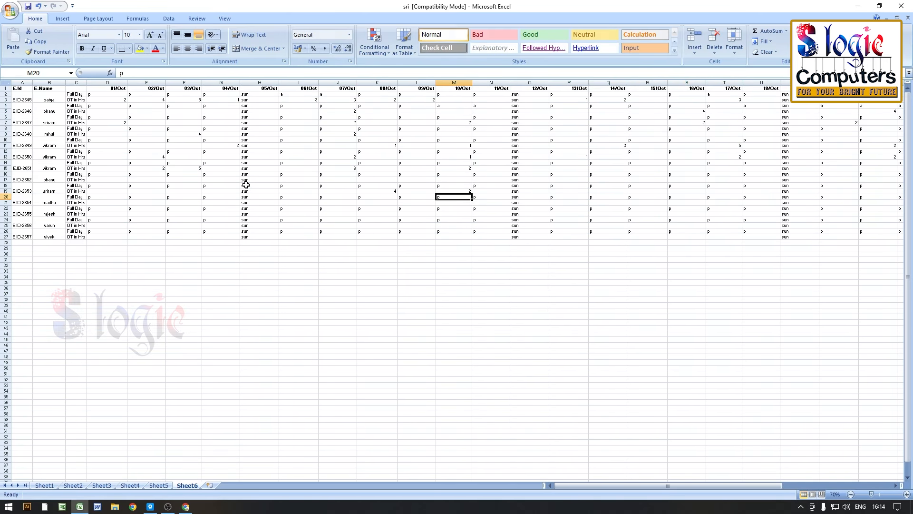
{"action": "type", "text": "2"}
{"action": "left_click", "coordinate": [454, 283]}
{"action": "left_click", "coordinate": [878, 88]}
{"action": "scroll", "coordinate": [880, 136], "scroll_direction": "up", "scroll_amount": 4}
{"action": "type", "text": "Total Days"}
{"action": "key", "text": "Return"}
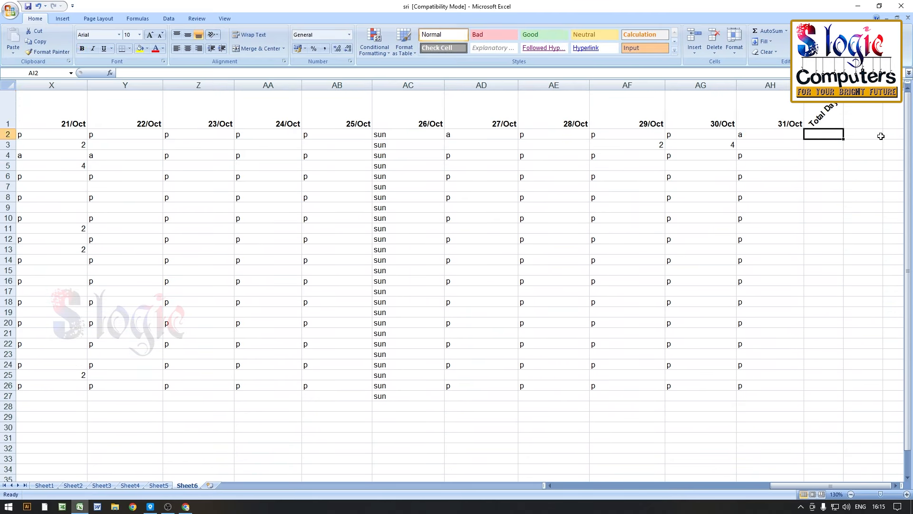
{"action": "left_click", "coordinate": [770, 114]}
{"action": "left_click", "coordinate": [47, 52]}
{"action": "left_click", "coordinate": [824, 112]}
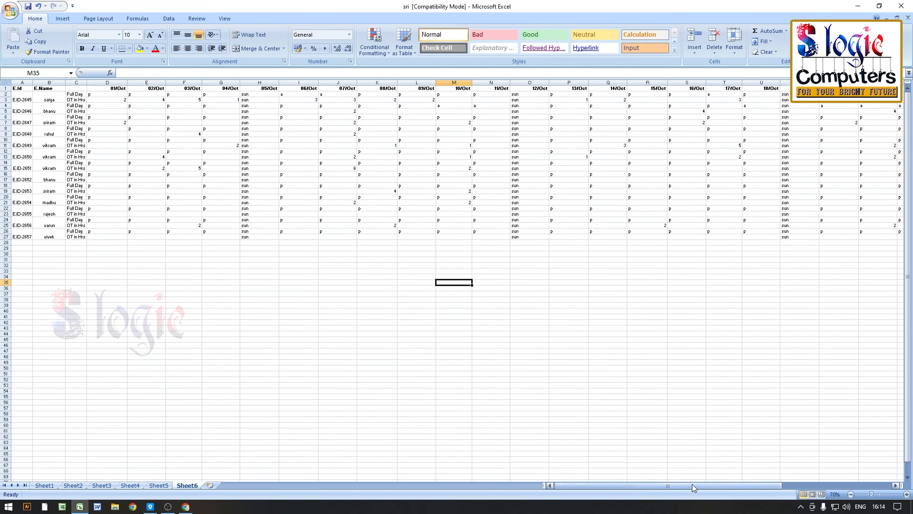
Add the heading Total Days in AI1, right after the 31/Oct column.
{"action": "left_click_drag", "start_coordinate": [692, 484], "coordinate": [802, 484]}
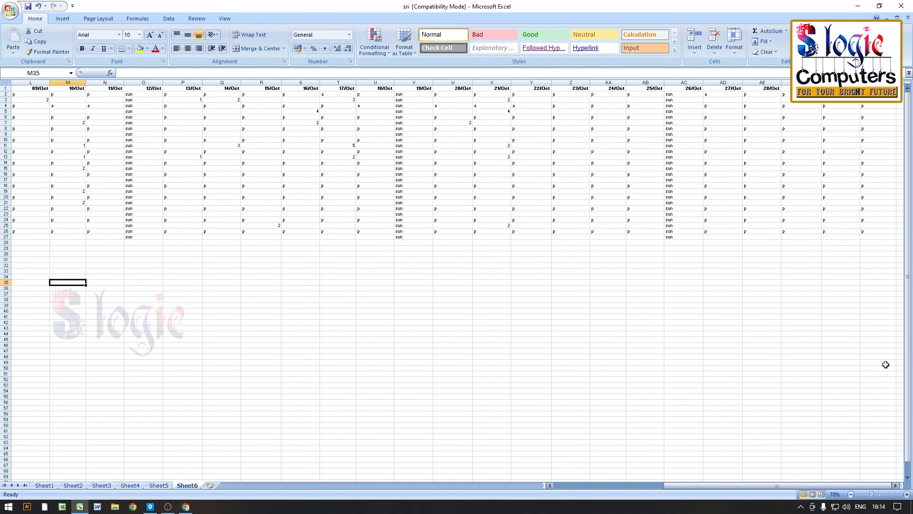
{"action": "left_click", "coordinate": [880, 100]}
{"action": "key", "text": "Right"}
{"action": "key", "text": "Right"}
{"action": "key", "text": "Right"}
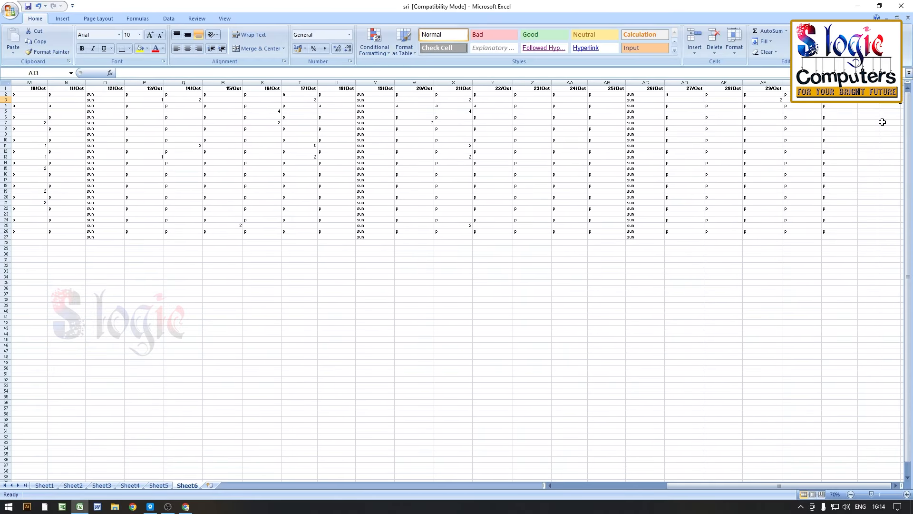
{"action": "key", "text": "Left"}
{"action": "key", "text": "Left"}
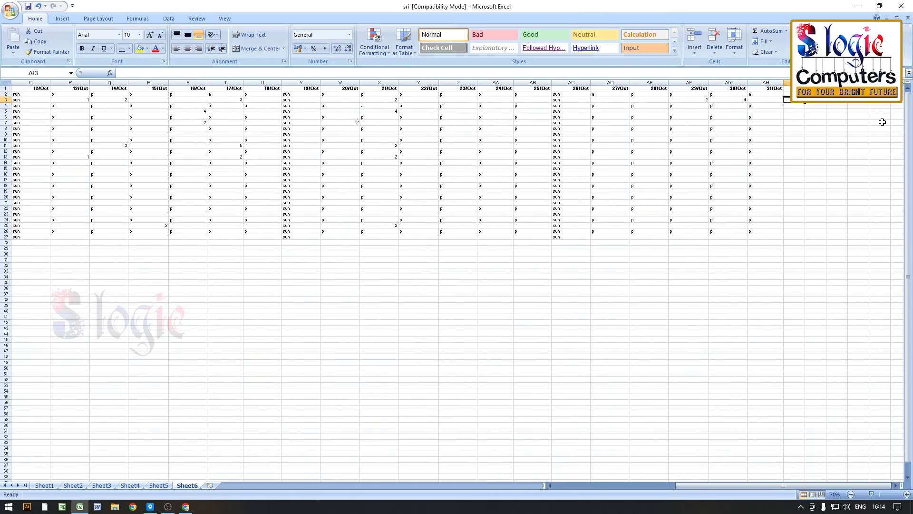
{"action": "key", "text": "Up"}
{"action": "key", "text": "Up"}
{"action": "scroll", "coordinate": [768, 117], "scroll_direction": "up", "scroll_amount": 4, "text": "ctrl"}
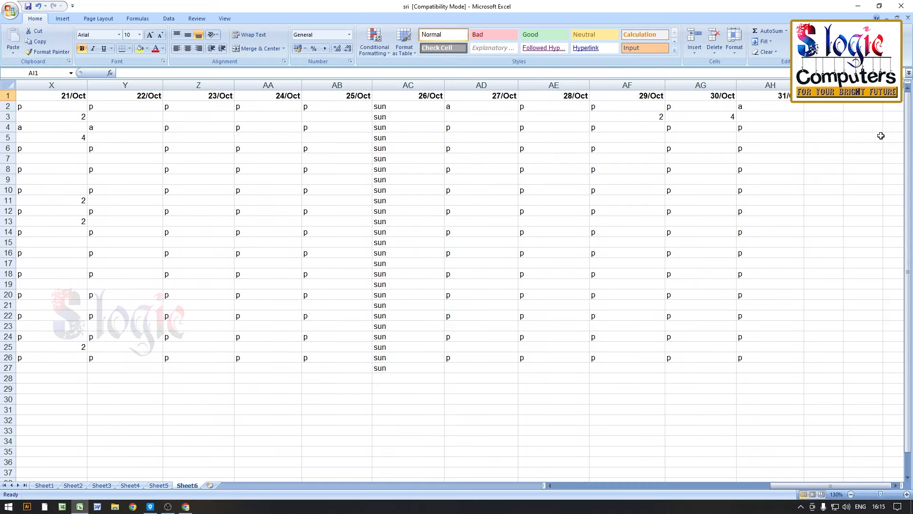
{"action": "type", "text": "Total"}
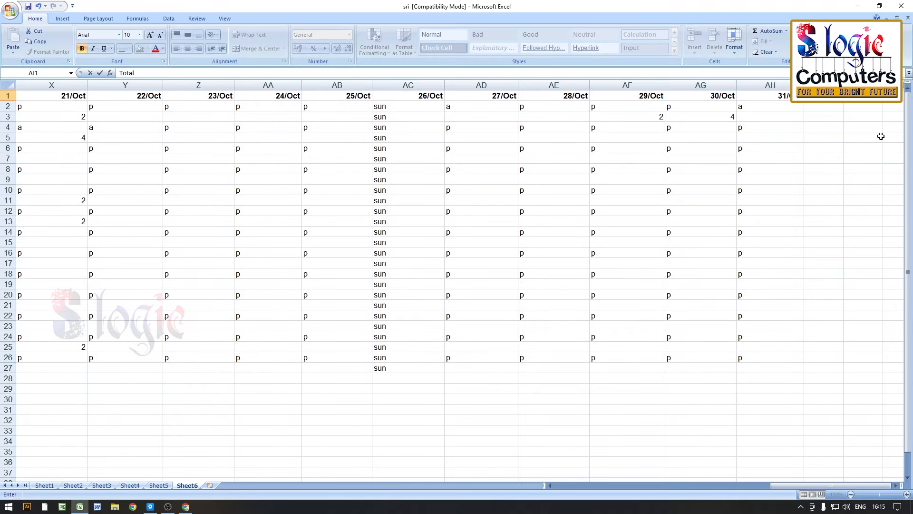
{"action": "type", "text": " Days"}
{"action": "key", "text": "Return"}
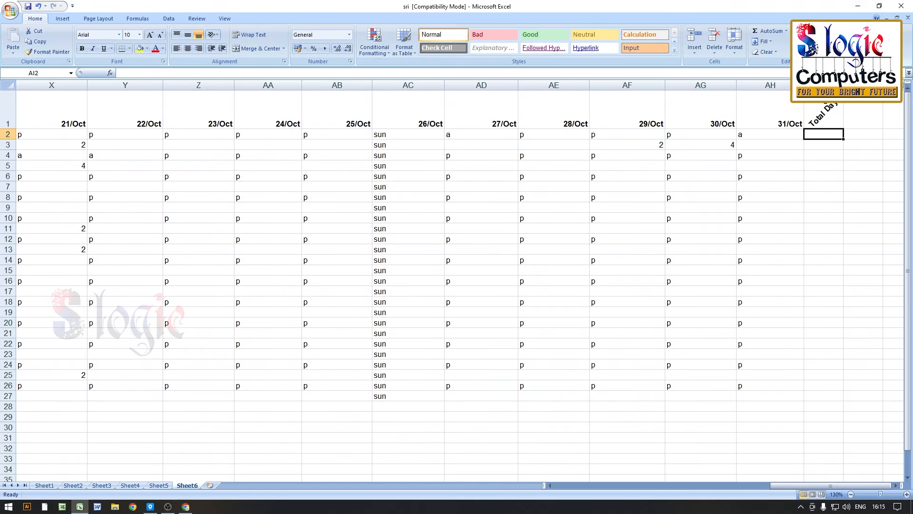
Apply the formatting of the 31/Oct header in AH1 to the Total Days heading in AI1.
{"action": "left_click", "coordinate": [823, 101]}
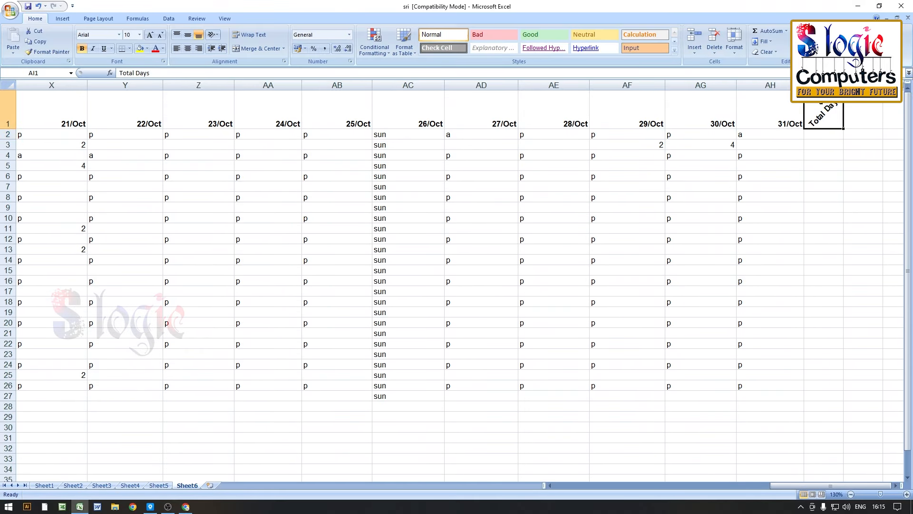
{"action": "left_click", "coordinate": [783, 120]}
{"action": "left_click", "coordinate": [47, 52]}
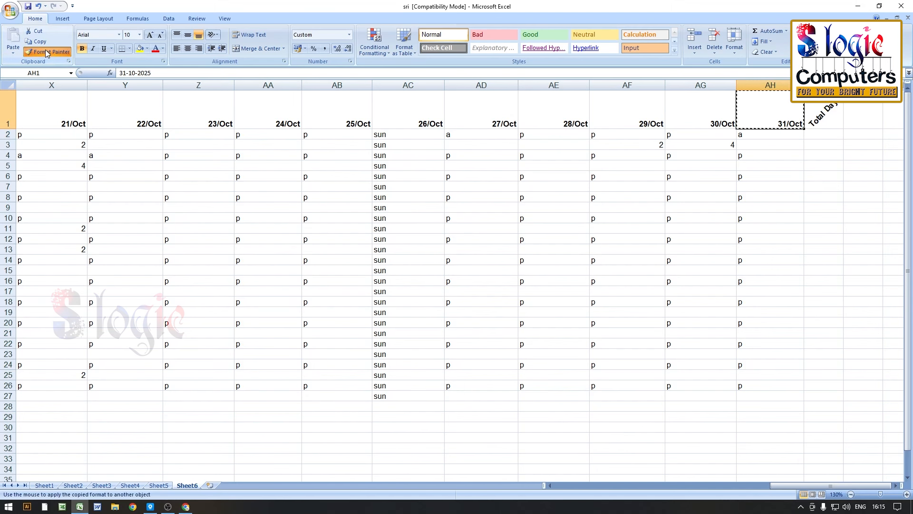
{"action": "left_click", "coordinate": [827, 112]}
Begin a COUNTA formula in AI2 with a range starting at D2.
{"action": "left_click", "coordinate": [829, 109]}
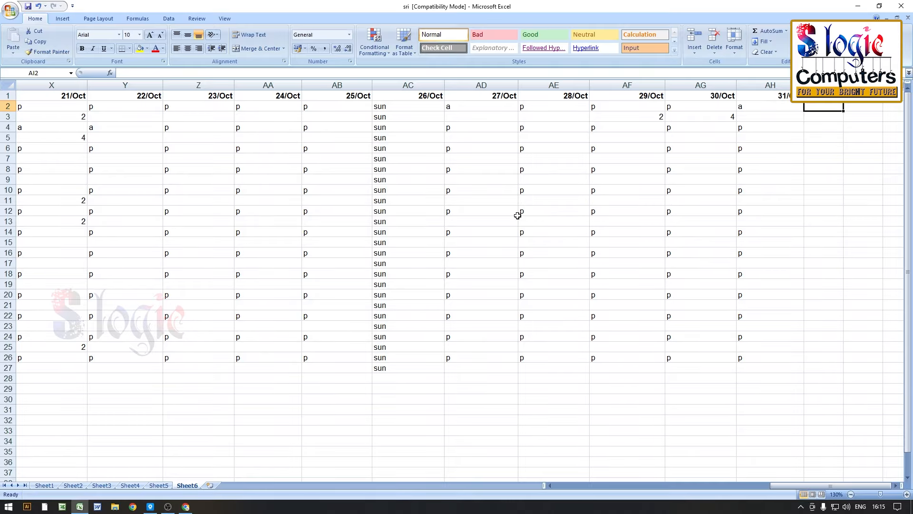
{"action": "type", "text": "="}
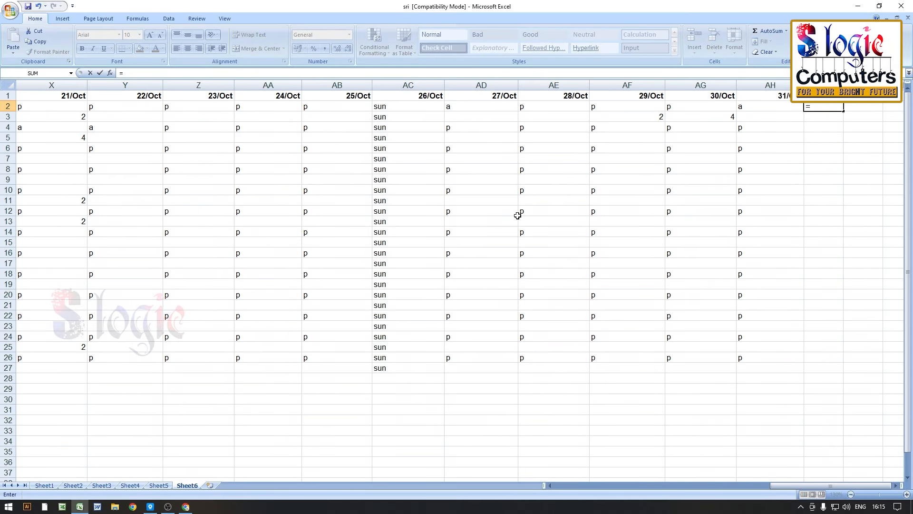
{"action": "left_click_drag", "start_coordinate": [783, 485], "coordinate": [909, 481]}
{"action": "type", "text": "count"}
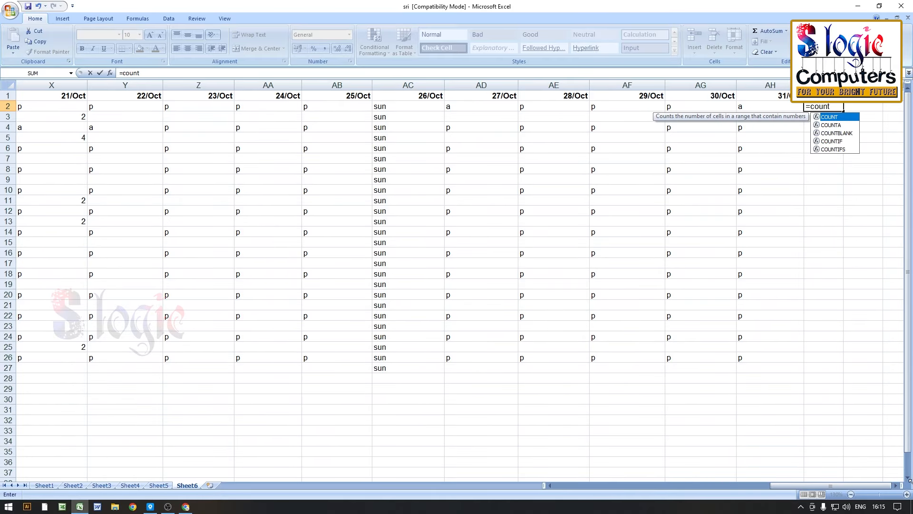
{"action": "type", "text": "a"}
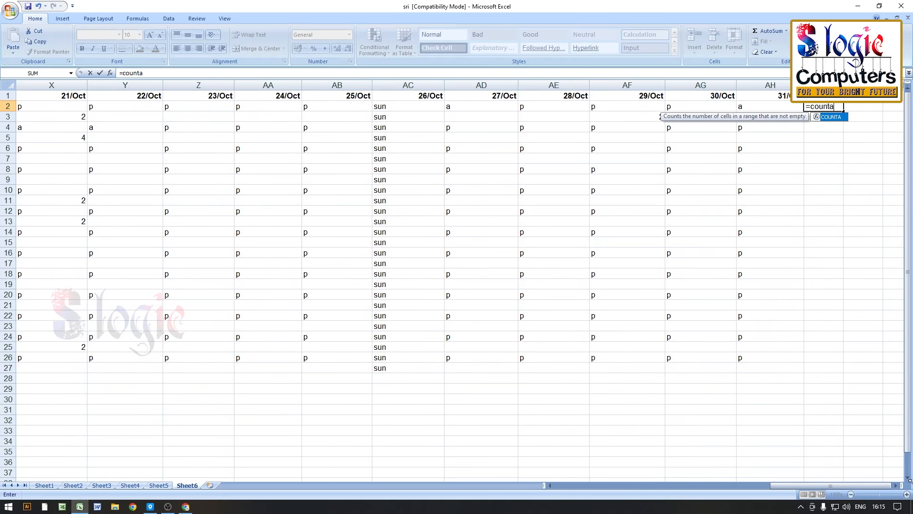
{"action": "type", "text": "(d2"}
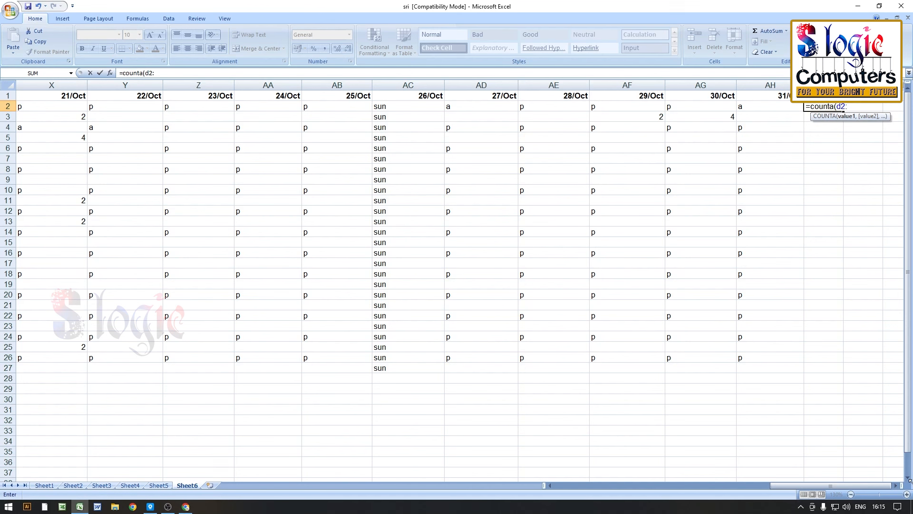
{"action": "type", "text": ":a"}
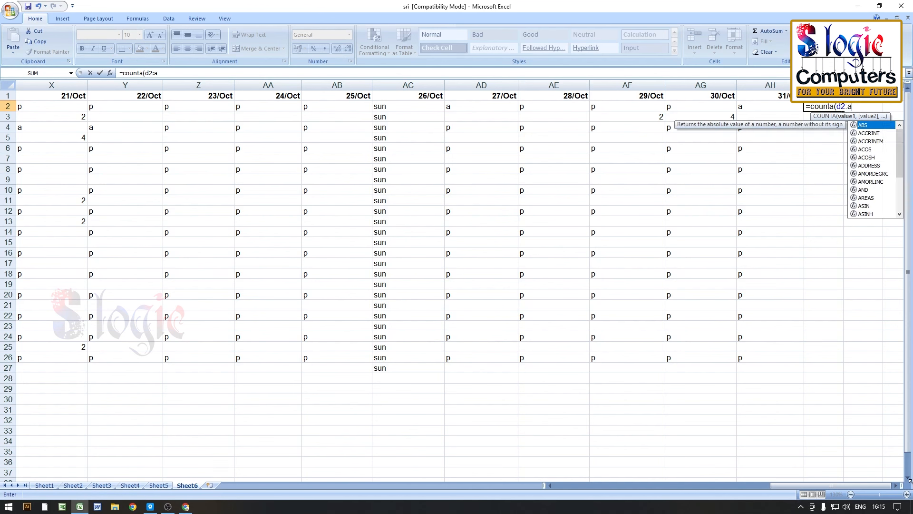
Complete the formula in AI2 as =counta(d2:ah2) to count the first employee's attendance entries.
{"action": "type", "text": "h2"}
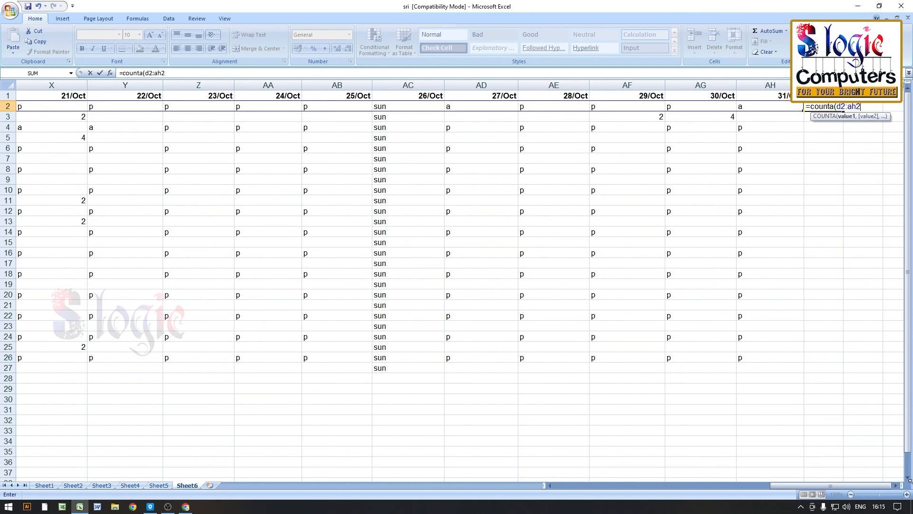
{"action": "type", "text": ")"}
{"action": "key", "text": "Return"}
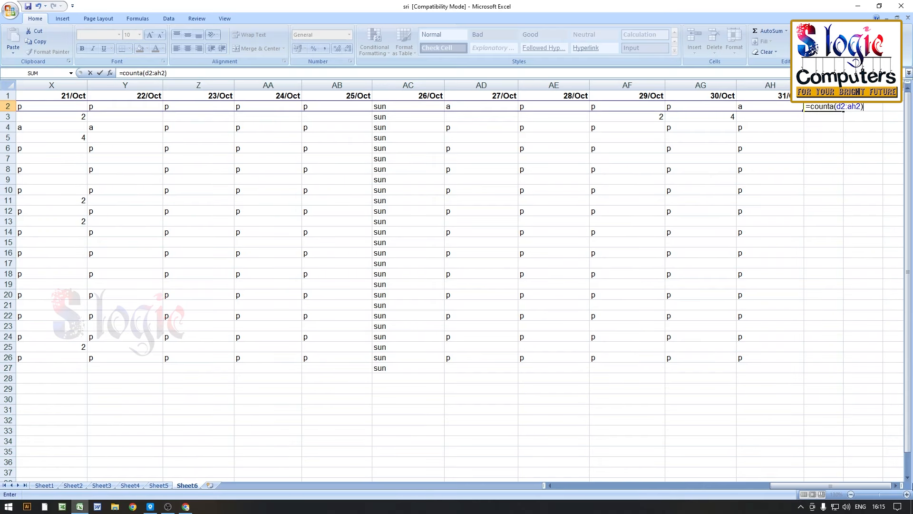
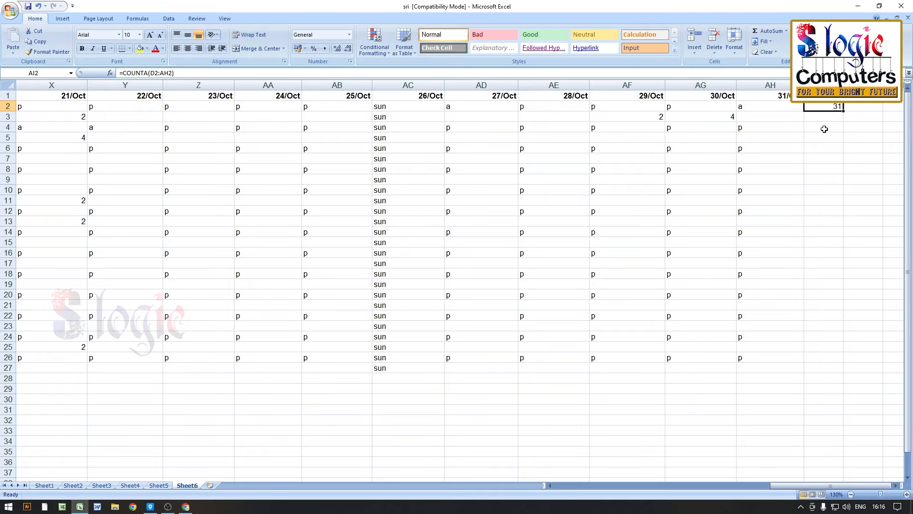
Fill the COUNTA formula from AI2 down through AI27.
{"action": "left_click", "coordinate": [824, 126]}
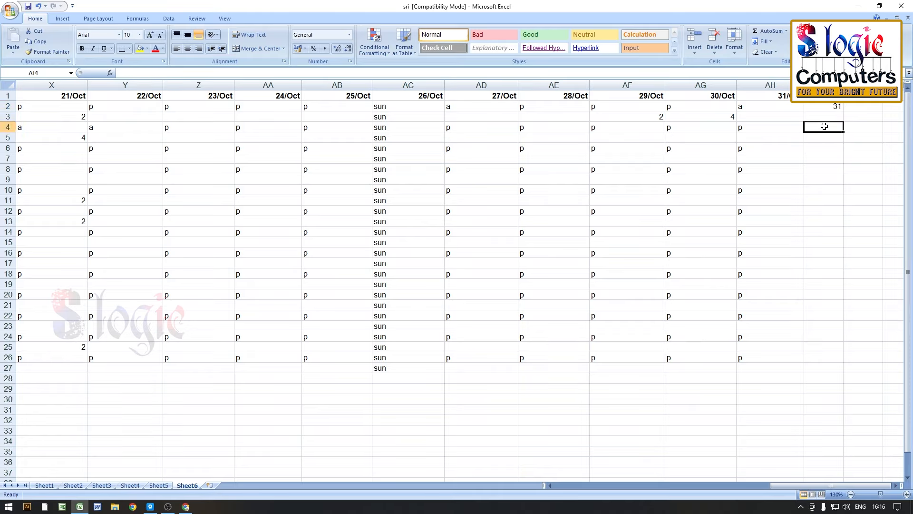
{"action": "left_click", "coordinate": [836, 106]}
{"action": "left_click_drag", "start_coordinate": [843, 111], "coordinate": [843, 372]}
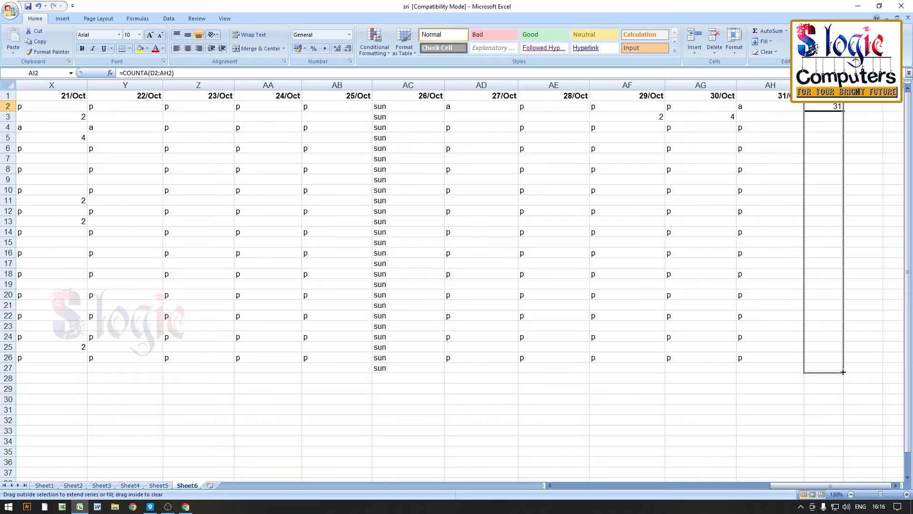
{"action": "left_click_drag", "start_coordinate": [843, 372], "coordinate": [843, 372]}
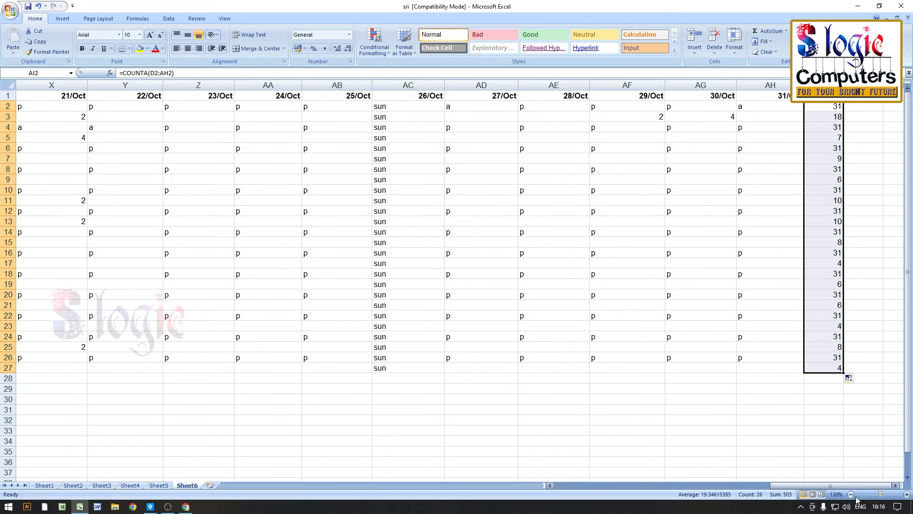
Enter 2 overtime hours for 02/Oct (E27) and 07/Oct (J27) in the last employee's OT in Hrs row.
{"action": "left_click_drag", "start_coordinate": [845, 485], "coordinate": [591, 478]}
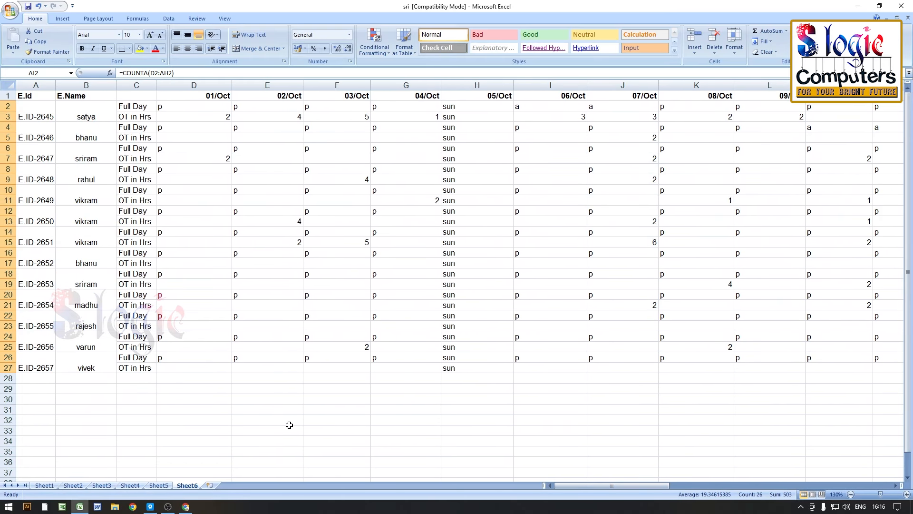
{"action": "left_click", "coordinate": [185, 369]}
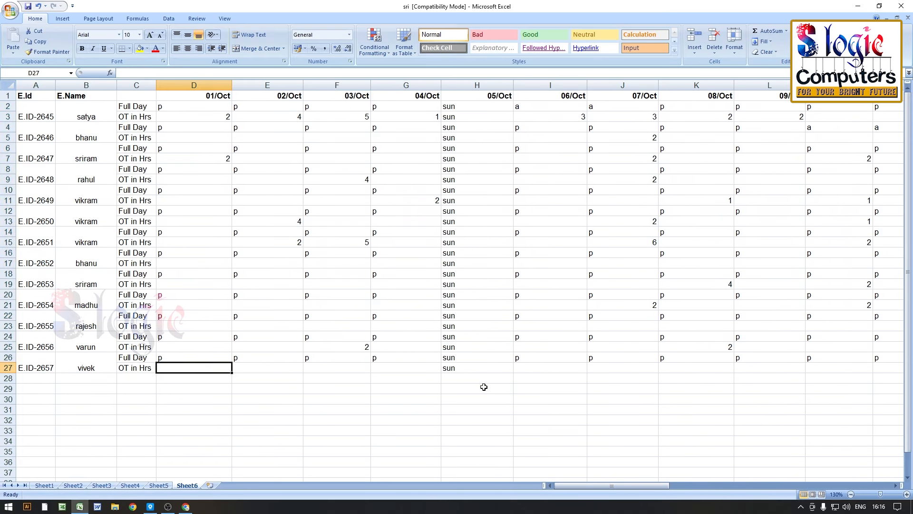
{"action": "key", "text": "Right"}
{"action": "type", "text": "2"}
{"action": "key", "text": "Right"}
{"action": "key", "text": "Right"}
{"action": "key", "text": "Right"}
{"action": "key", "text": "Right"}
{"action": "key", "text": "Right"}
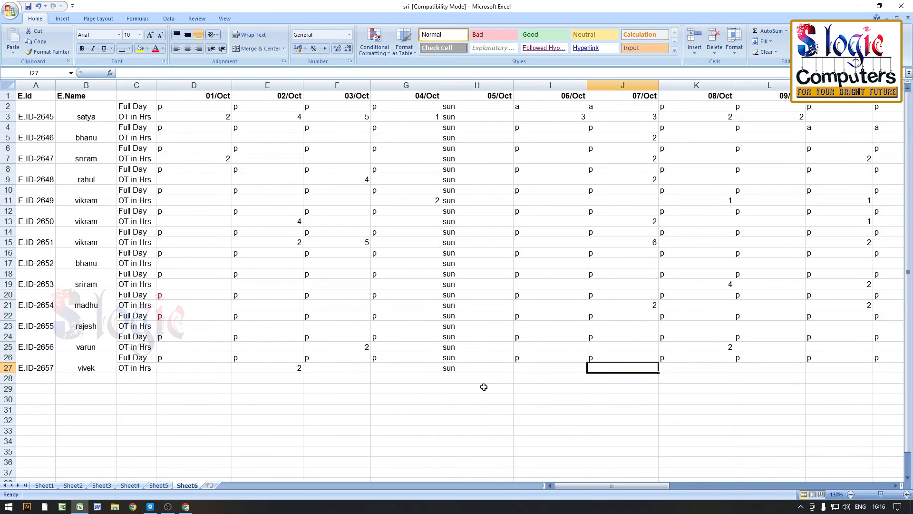
{"action": "type", "text": "2"}
{"action": "key", "text": "Right"}
{"action": "key", "text": "Right"}
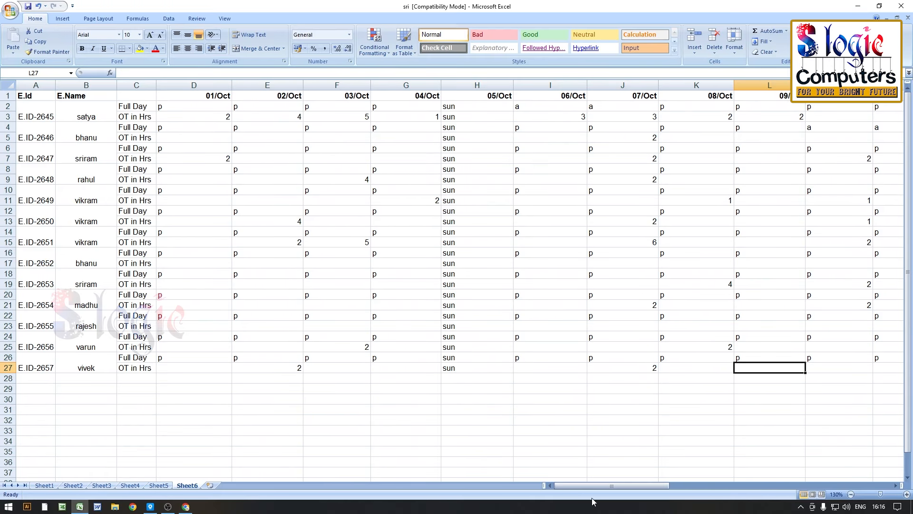
Clear the COUNTA results in column AI from every OT in Hrs row, rows 3 to 27, keeping the Full Day counts.
{"action": "left_click_drag", "start_coordinate": [589, 486], "coordinate": [852, 471]}
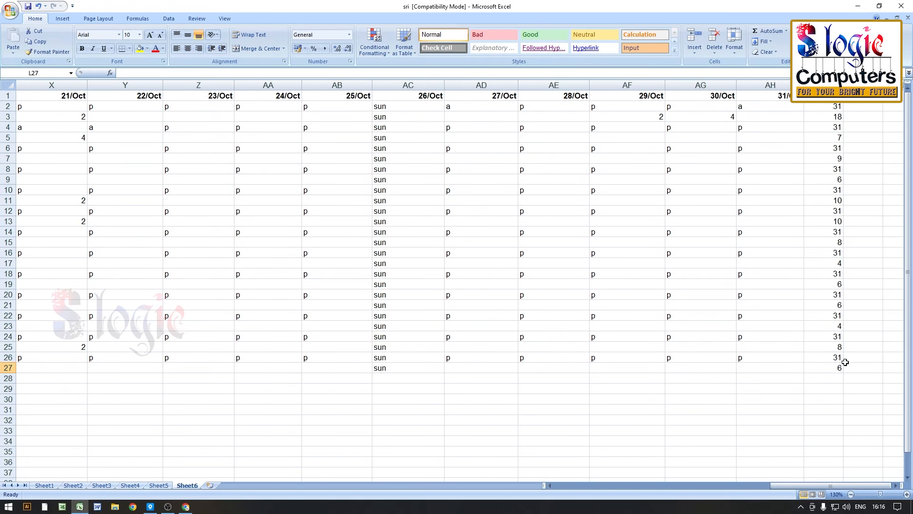
{"action": "left_click", "coordinate": [838, 347]}
{"action": "key", "text": "Delete"}
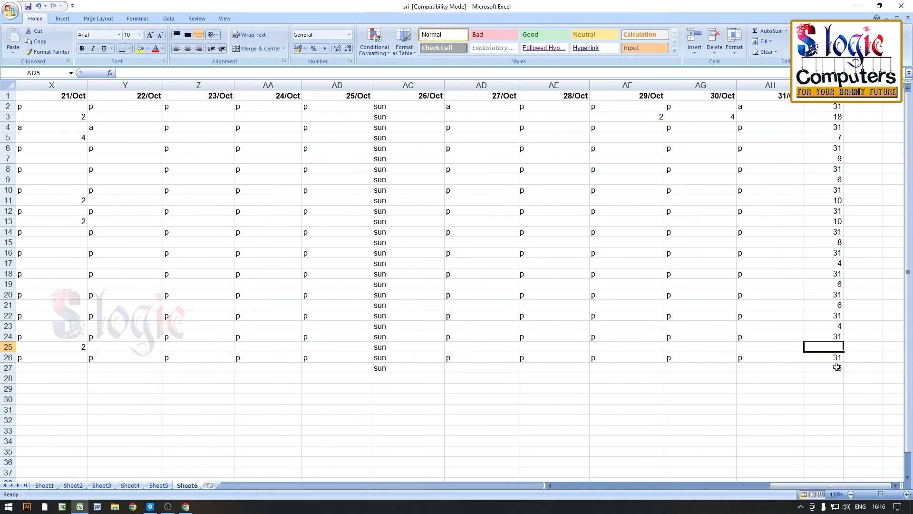
{"action": "left_click", "coordinate": [838, 367]}
{"action": "key", "text": "Delete"}
{"action": "left_click", "coordinate": [838, 326]}
{"action": "key", "text": "Delete"}
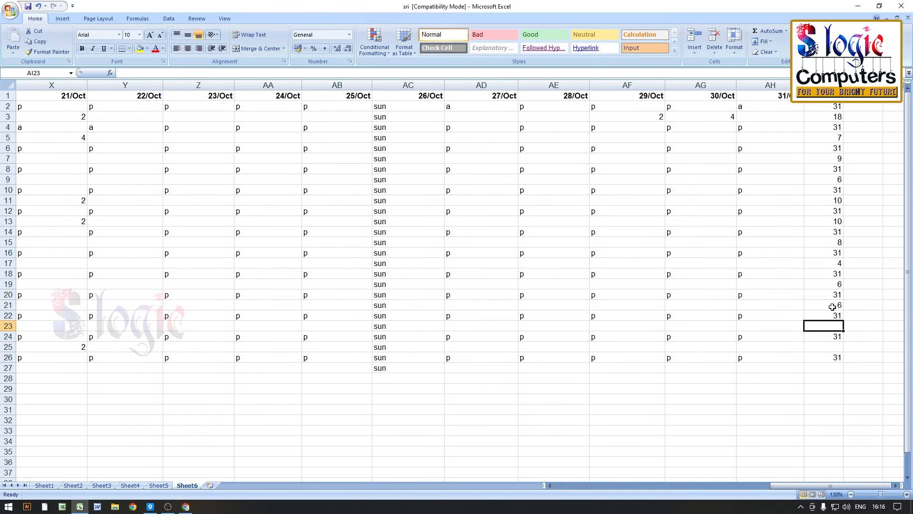
{"action": "left_click", "coordinate": [835, 305]}
{"action": "key", "text": "Delete"}
{"action": "left_click", "coordinate": [834, 284]}
{"action": "key", "text": "Delete"}
{"action": "left_click", "coordinate": [833, 259]}
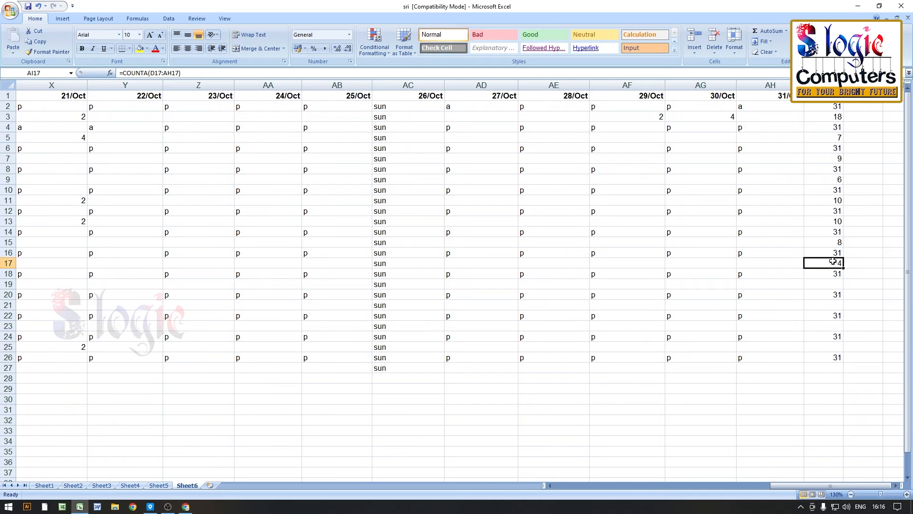
{"action": "key", "text": "Delete"}
{"action": "left_click", "coordinate": [832, 241]}
{"action": "key", "text": "Delete"}
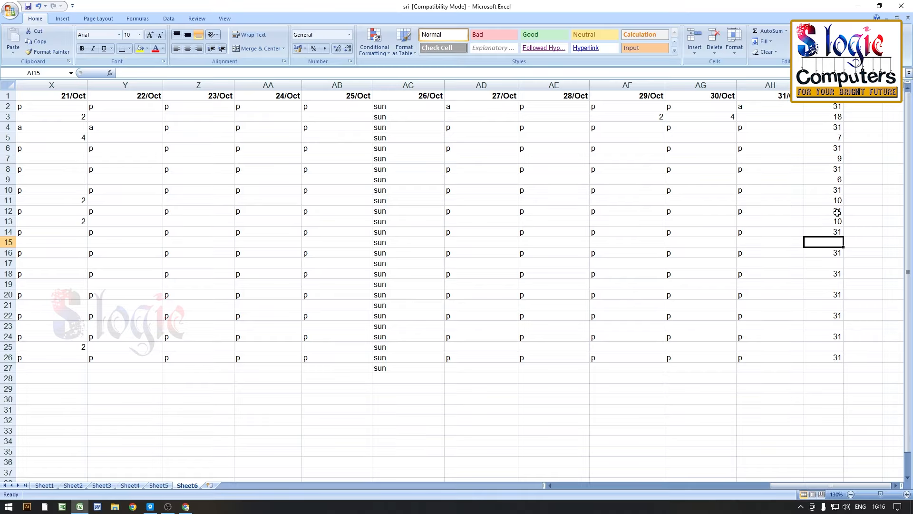
{"action": "left_click", "coordinate": [832, 220]}
{"action": "key", "text": "Delete"}
{"action": "left_click", "coordinate": [833, 200]}
{"action": "key", "text": "Delete"}
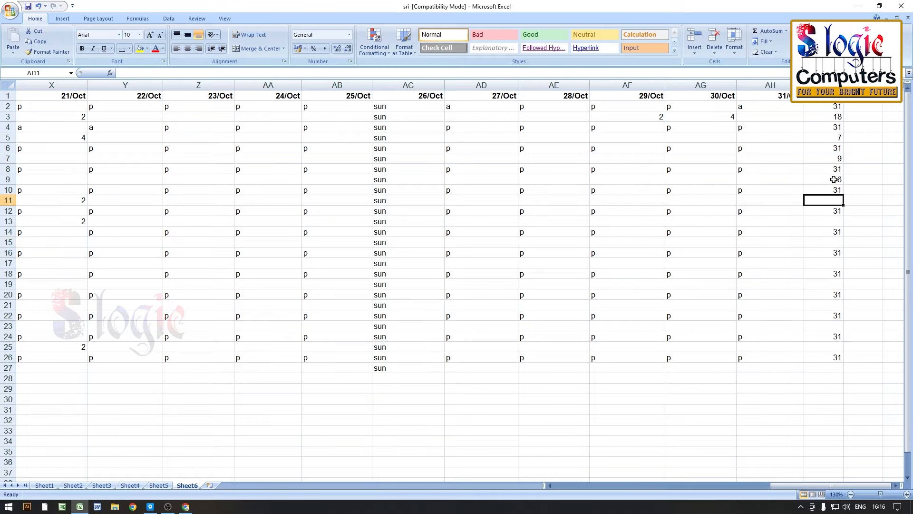
{"action": "left_click", "coordinate": [834, 179]}
{"action": "key", "text": "Delete"}
{"action": "left_click", "coordinate": [833, 158]}
{"action": "key", "text": "Delete"}
{"action": "left_click", "coordinate": [832, 139]}
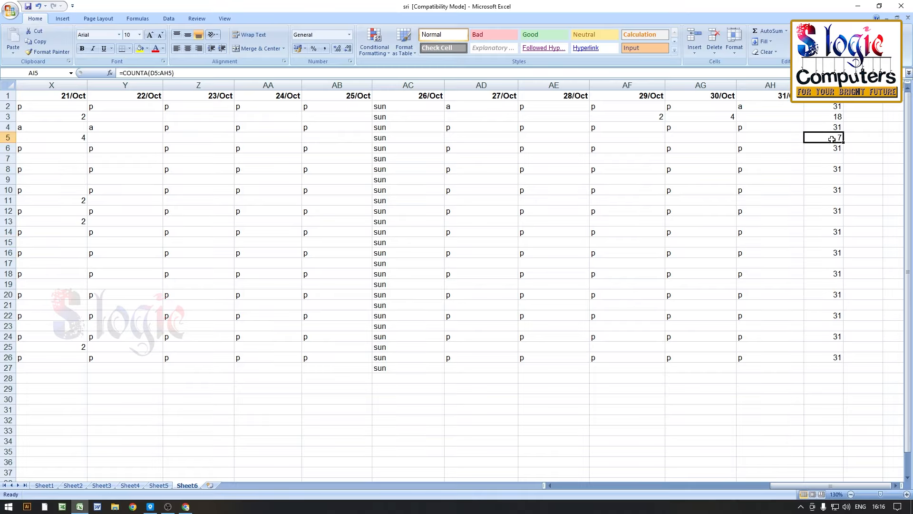
{"action": "key", "text": "Delete"}
{"action": "left_click", "coordinate": [830, 118]}
{"action": "key", "text": "Delete"}
{"action": "left_click", "coordinate": [844, 230]}
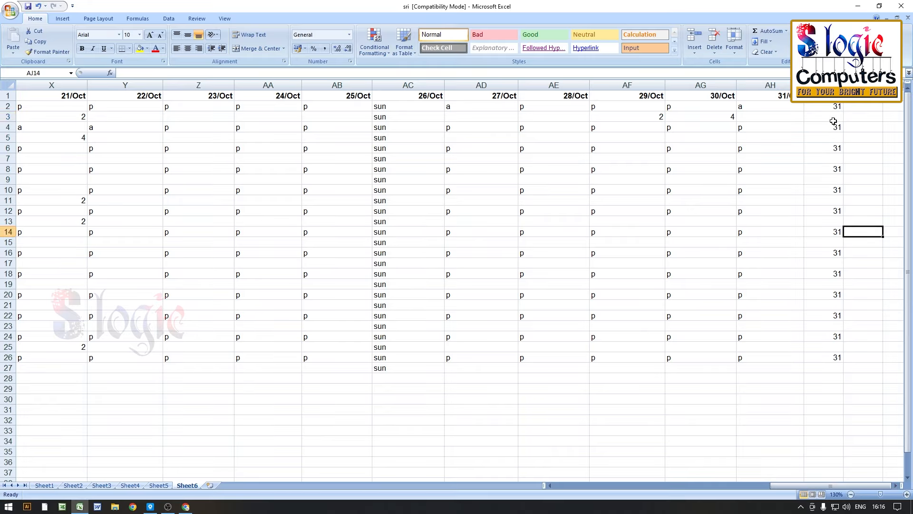
Merge and center AI2:AI3 for the first employee's day count.
{"action": "left_click_drag", "start_coordinate": [826, 107], "coordinate": [815, 114]}
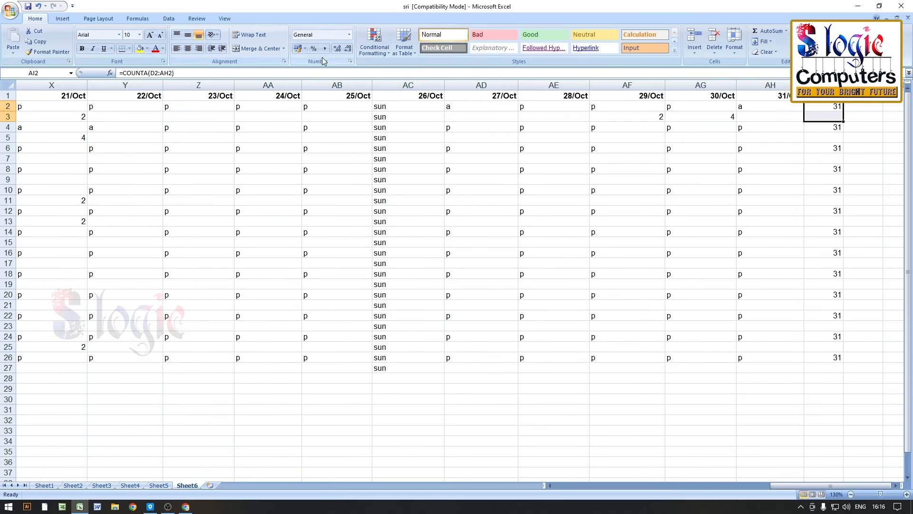
{"action": "left_click", "coordinate": [257, 49]}
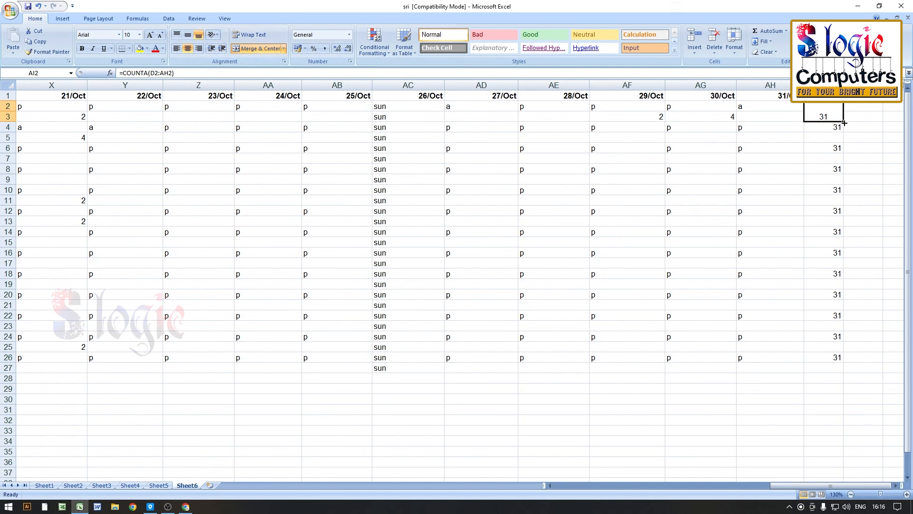
{"action": "left_click_drag", "start_coordinate": [845, 123], "coordinate": [844, 123]}
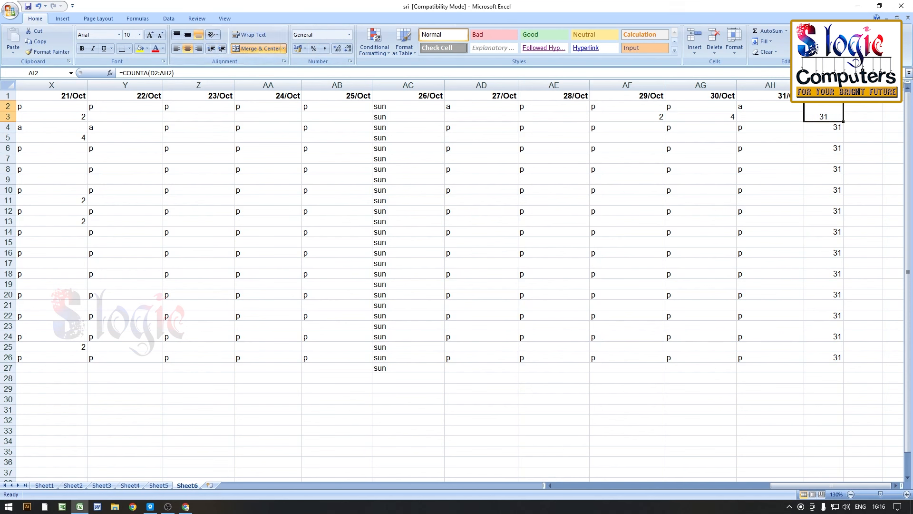
Copy the merged cell AI2:AI3 and paste only its formats onto the remaining day counts from AI4 to AI26.
{"action": "right_click", "coordinate": [826, 114]}
{"action": "left_click", "coordinate": [753, 129]}
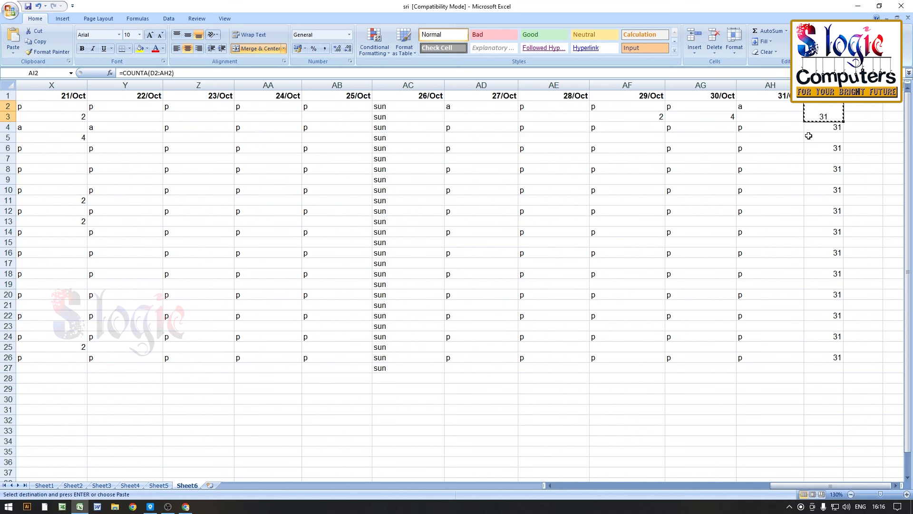
{"action": "left_click", "coordinate": [821, 128]}
{"action": "left_click_drag", "start_coordinate": [821, 128], "coordinate": [832, 363]}
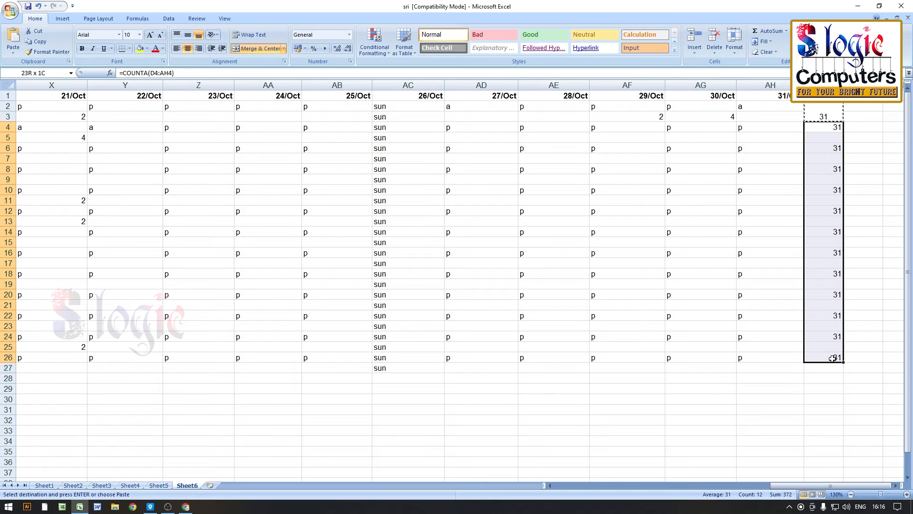
{"action": "right_click", "coordinate": [814, 257]}
{"action": "left_click", "coordinate": [814, 294]}
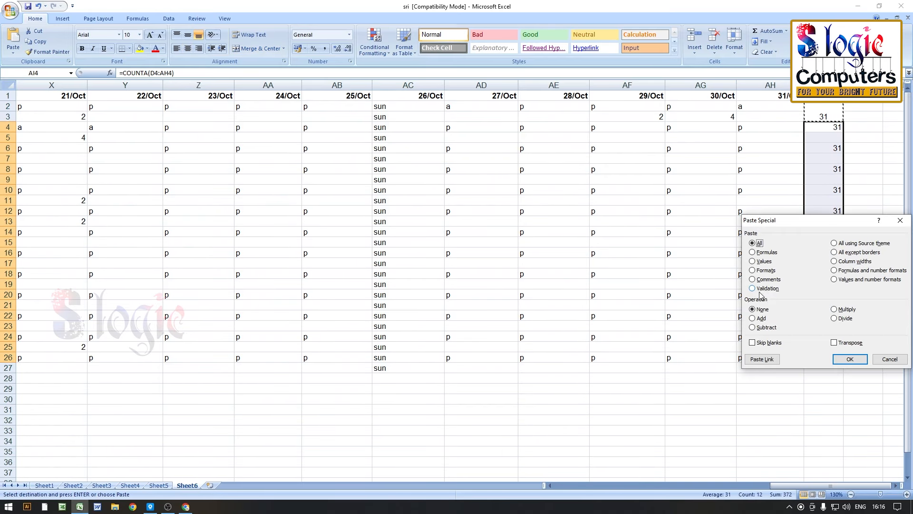
{"action": "left_click", "coordinate": [766, 270]}
{"action": "left_click", "coordinate": [849, 360]}
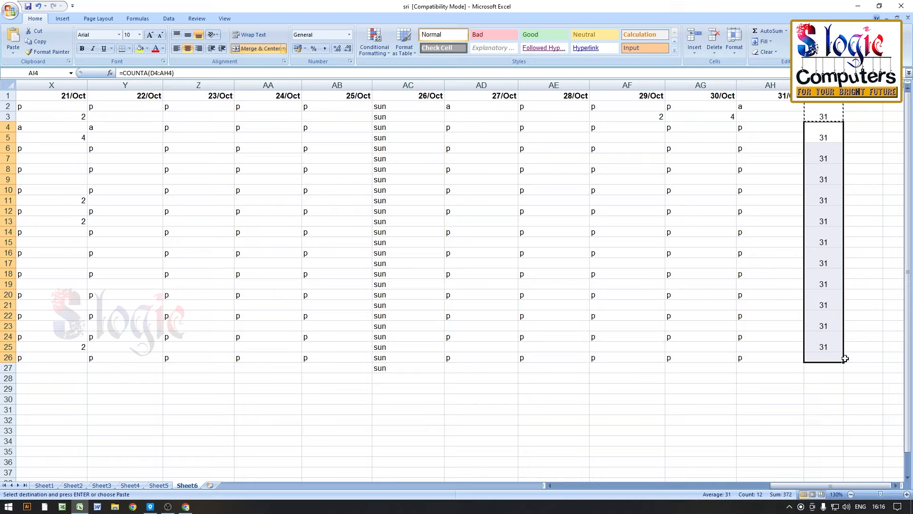
{"action": "left_click", "coordinate": [872, 336]}
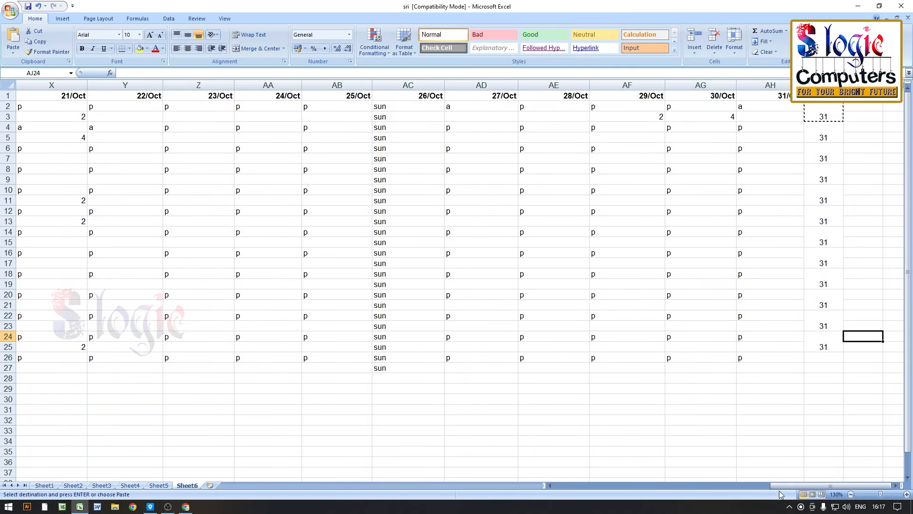
Widen column AI slightly and enter the header "Present Days" in AJ1.
{"action": "left_click_drag", "start_coordinate": [777, 486], "coordinate": [829, 485]}
{"action": "left_click_drag", "start_coordinate": [843, 85], "coordinate": [859, 85]}
{"action": "left_click", "coordinate": [877, 97]}
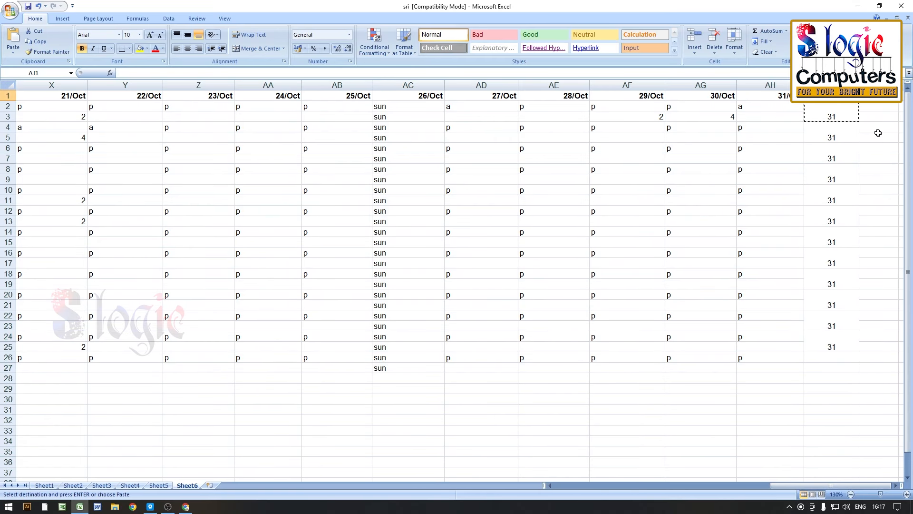
{"action": "type", "text": "Pre"}
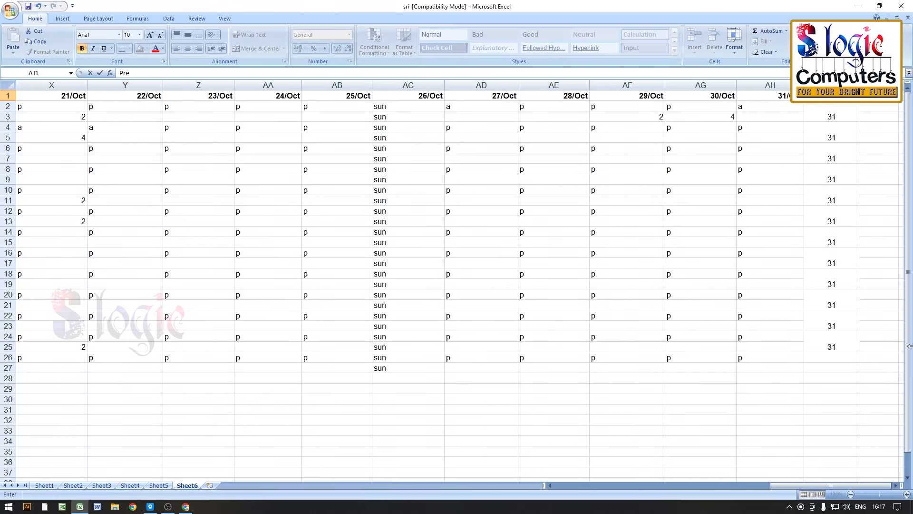
{"action": "type", "text": "sent Days"}
{"action": "key", "text": "Return"}
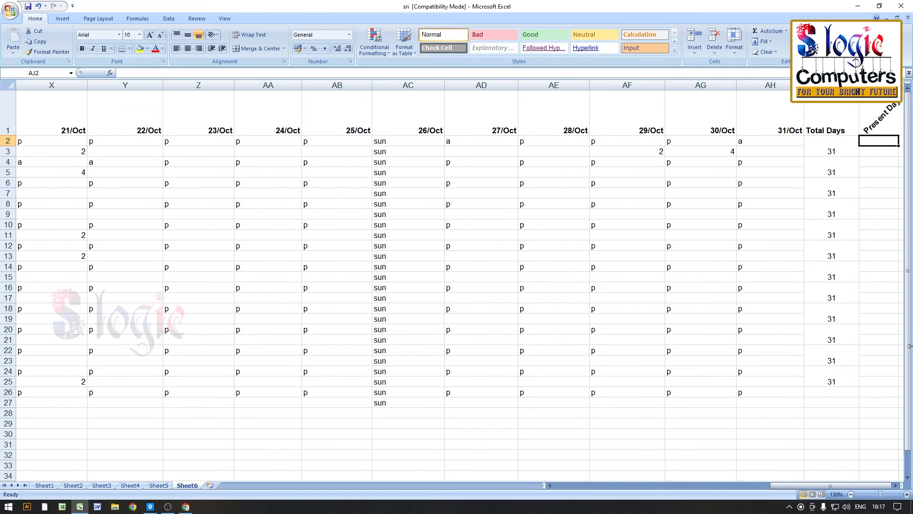
Copy the formatting of the Total Days header onto the Present Days header with Format Painter.
{"action": "key", "text": "Up"}
{"action": "key", "text": "Left"}
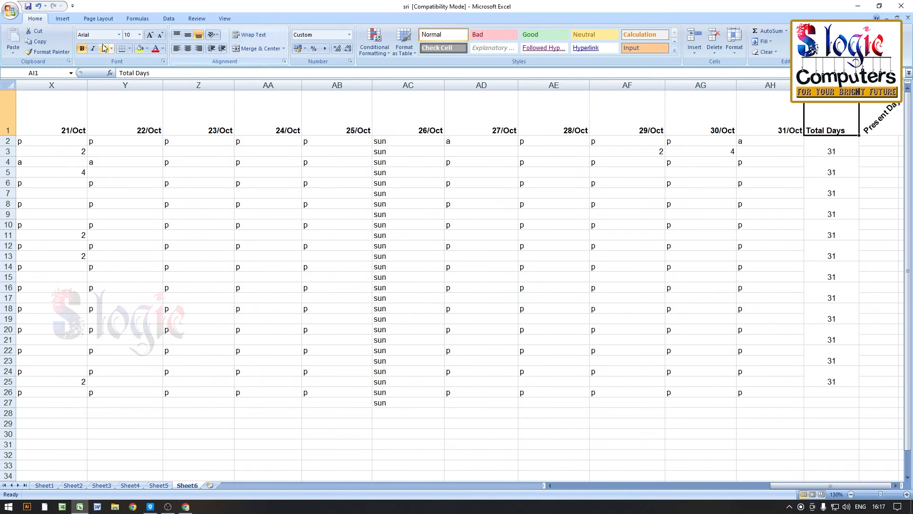
{"action": "left_click", "coordinate": [43, 52]}
{"action": "left_click_drag", "start_coordinate": [880, 117], "coordinate": [906, 114]}
{"action": "left_click", "coordinate": [459, 103]}
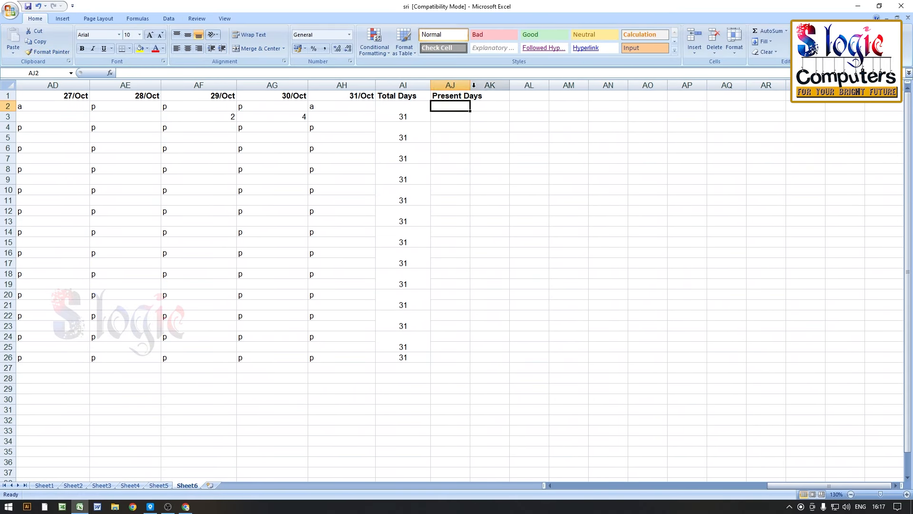
Widen the columns from AJ onward to fit the headers and enter "Absent Days" in AK1.
{"action": "left_click_drag", "start_coordinate": [473, 84], "coordinate": [593, 89]}
{"action": "left_click", "coordinate": [503, 95]}
{"action": "type", "text": "Absent Days"}
{"action": "key", "text": "Right"}
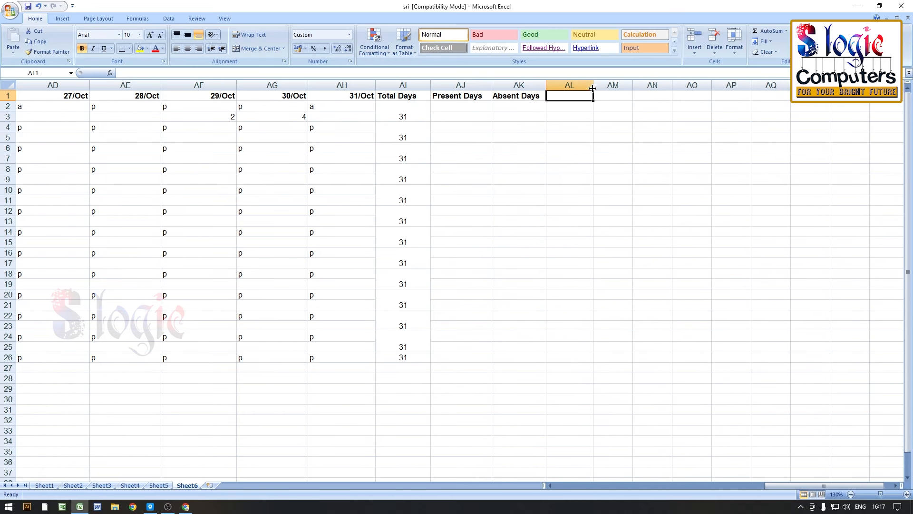
Merge and center AJ2:AJ3 under the Present Days header.
{"action": "left_click", "coordinate": [461, 108]}
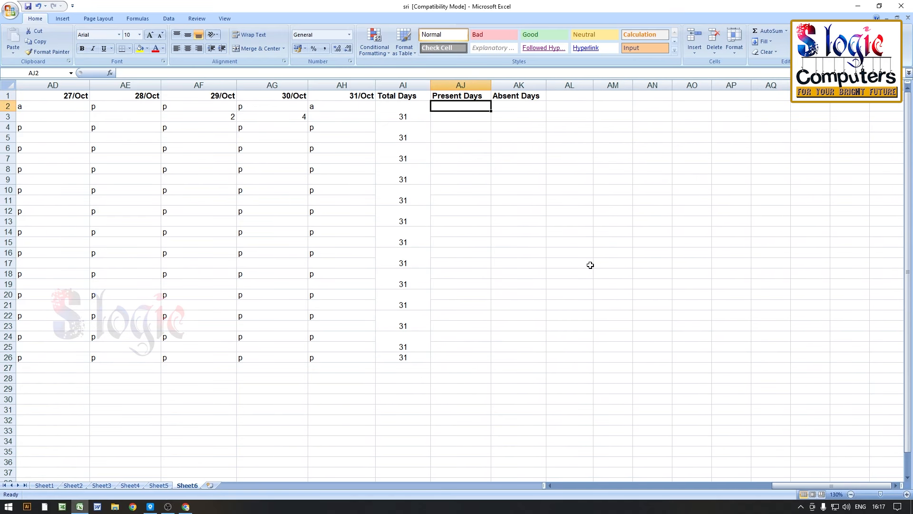
{"action": "left_click_drag", "start_coordinate": [461, 108], "coordinate": [459, 117]}
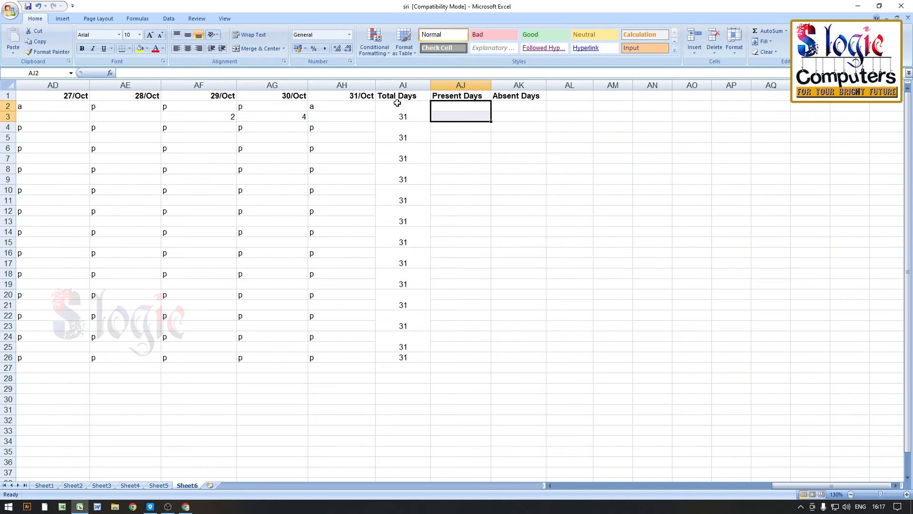
{"action": "left_click", "coordinate": [239, 49]}
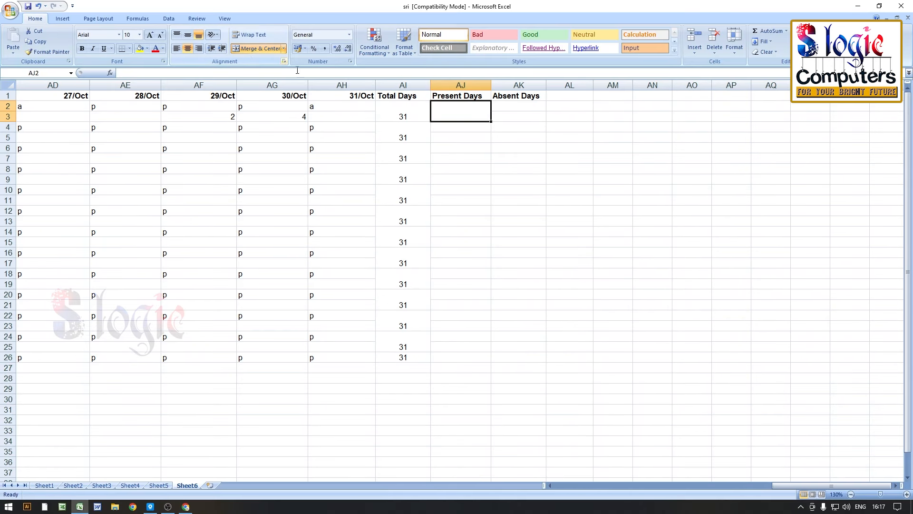
Copy the merged cell AJ2 and paste only its formats onto AJ4:AJ26 in the Present Days column.
{"action": "right_click", "coordinate": [466, 109]}
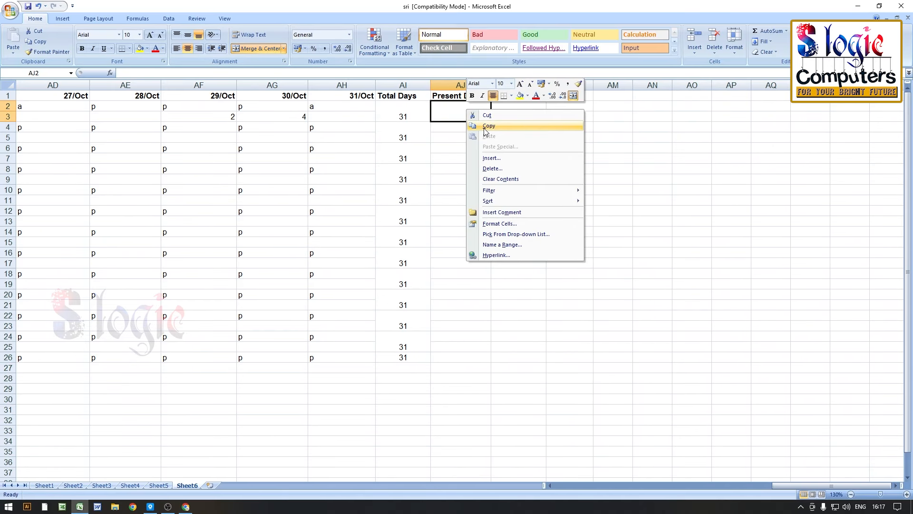
{"action": "left_click", "coordinate": [486, 126]}
{"action": "left_click_drag", "start_coordinate": [466, 127], "coordinate": [468, 357]}
{"action": "right_click", "coordinate": [463, 218]}
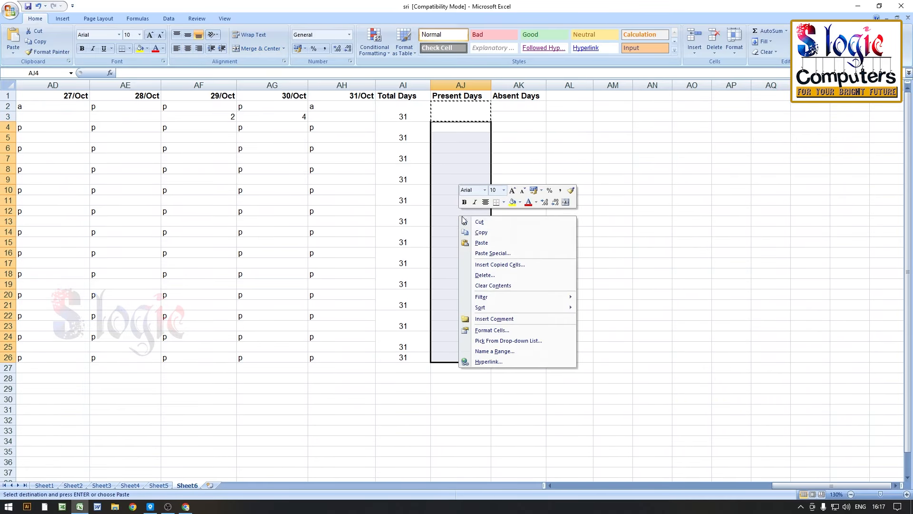
{"action": "left_click", "coordinate": [516, 253]}
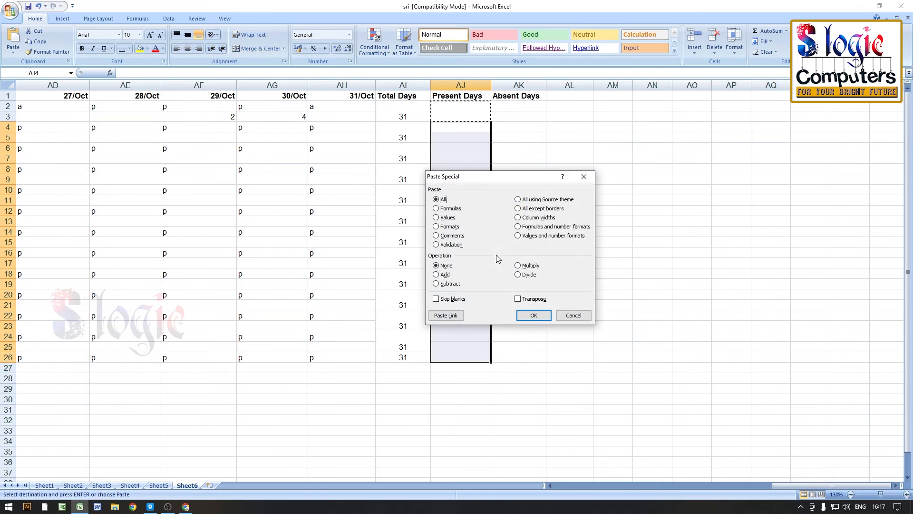
{"action": "left_click", "coordinate": [436, 226]}
{"action": "left_click", "coordinate": [533, 316]}
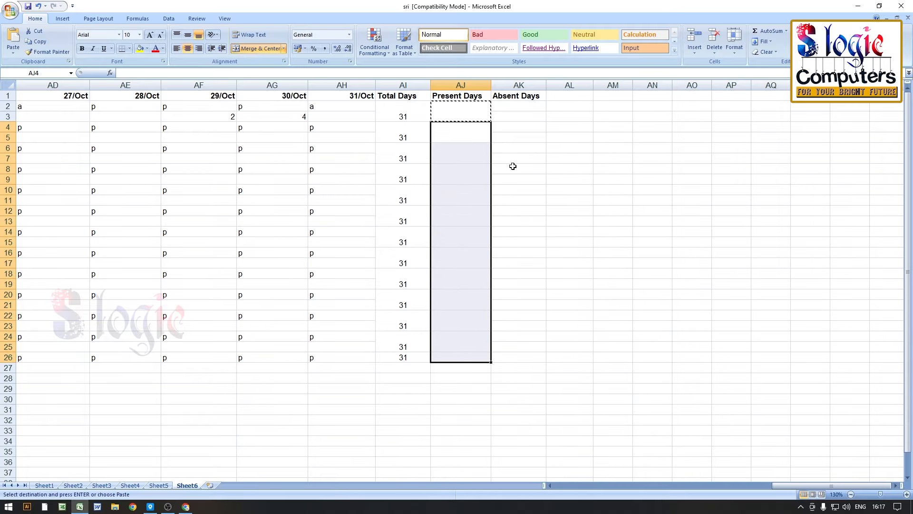
Paste only the formats of the copied merged cell onto AK2:AK27 in the Absent Days column.
{"action": "left_click_drag", "start_coordinate": [513, 108], "coordinate": [526, 357]}
{"action": "right_click", "coordinate": [518, 317]}
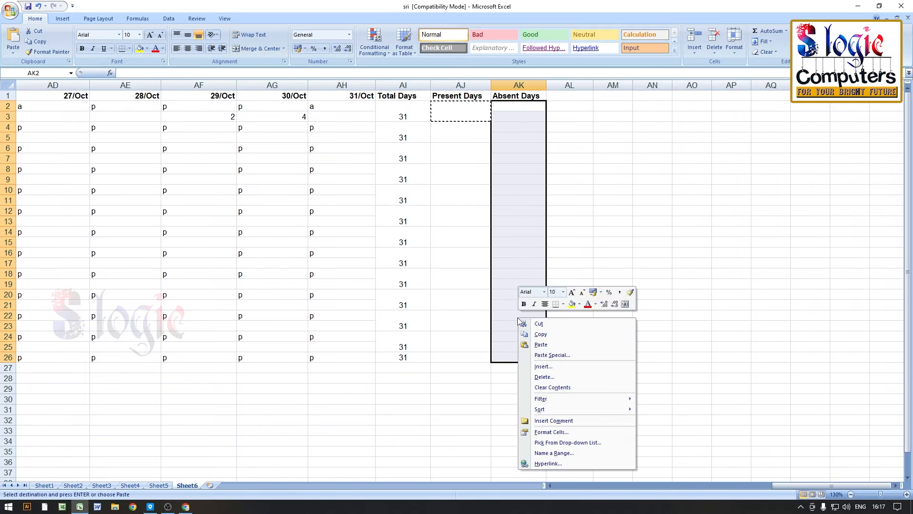
{"action": "left_click", "coordinate": [534, 108]}
{"action": "left_click_drag", "start_coordinate": [534, 108], "coordinate": [523, 364]}
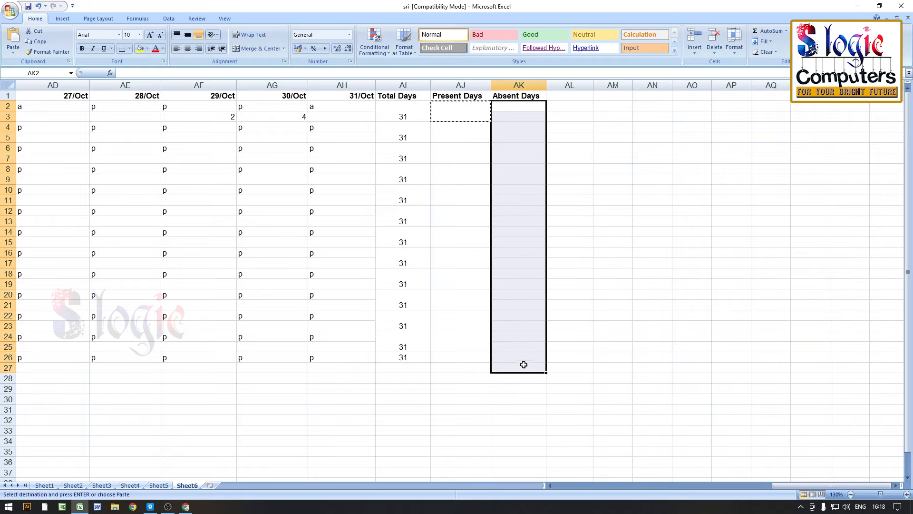
{"action": "right_click", "coordinate": [521, 291]}
{"action": "left_click", "coordinate": [574, 326]}
{"action": "left_click", "coordinate": [506, 298]}
{"action": "left_click", "coordinate": [597, 386]}
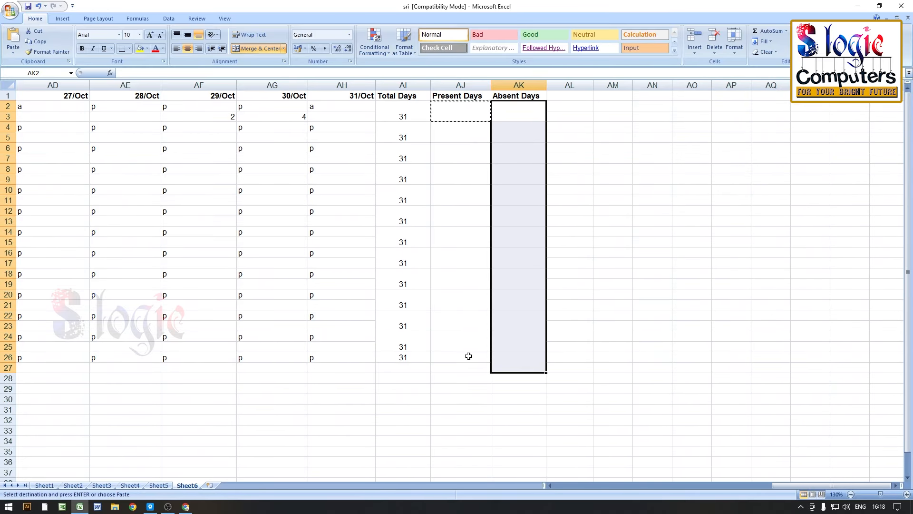
Merge and center the last Total Days cell across AI26:AI27 and refill it from the row above.
{"action": "right_click", "coordinate": [470, 369]}
{"action": "left_click_drag", "start_coordinate": [468, 356], "coordinate": [419, 375]}
{"action": "key", "text": "Escape"}
{"action": "key", "text": "Escape"}
{"action": "left_click", "coordinate": [257, 48]}
{"action": "left_click", "coordinate": [400, 357]}
{"action": "key", "text": "Delete"}
{"action": "left_click", "coordinate": [408, 345]}
Enter =COUNTIF(D2:AH2,"p") in AJ2 under Present Days and fill it down to row 27.
{"action": "left_click", "coordinate": [460, 112]}
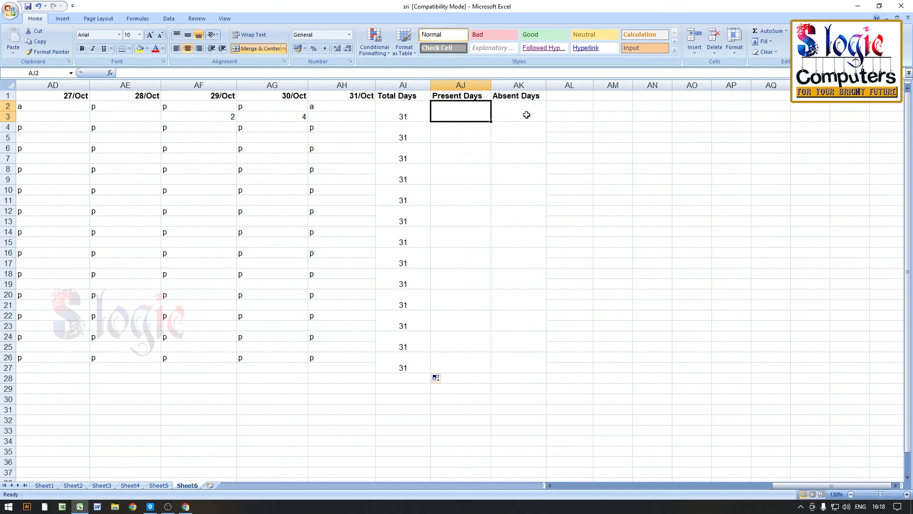
{"action": "type", "text": "="}
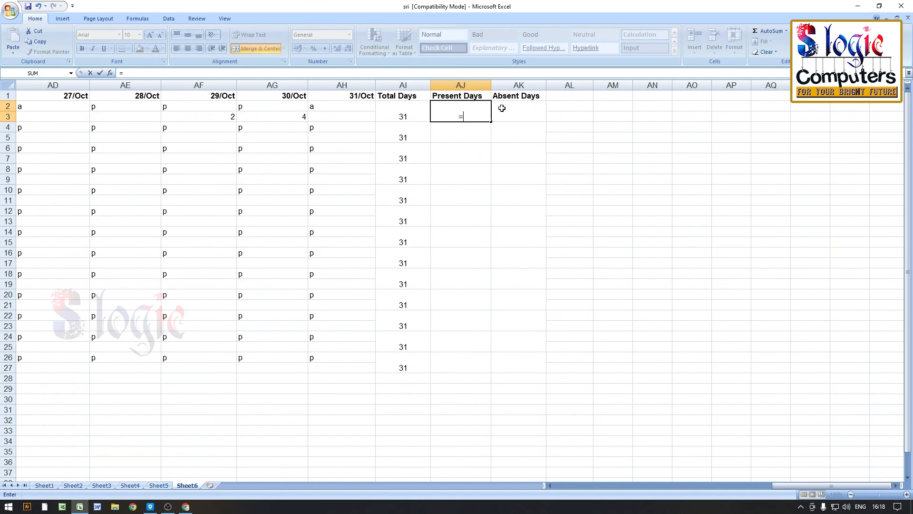
{"action": "type", "text": "count"}
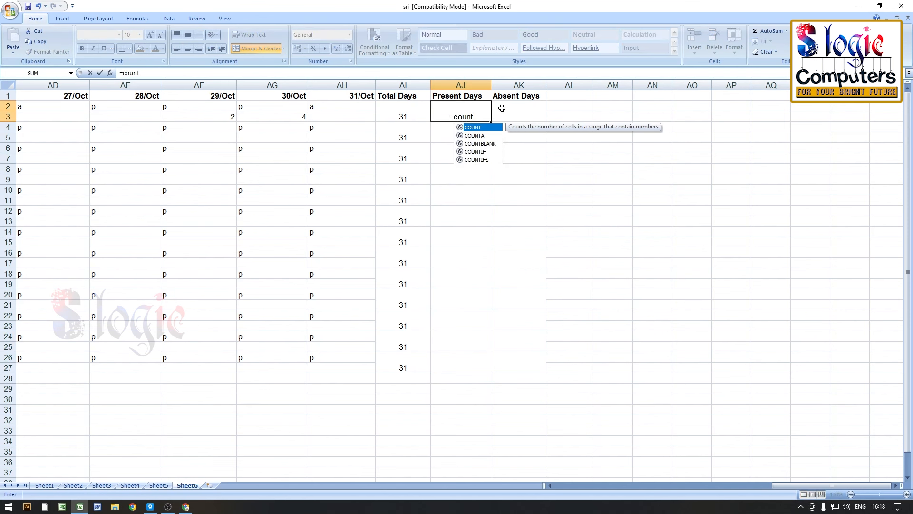
{"action": "type", "text": "if"}
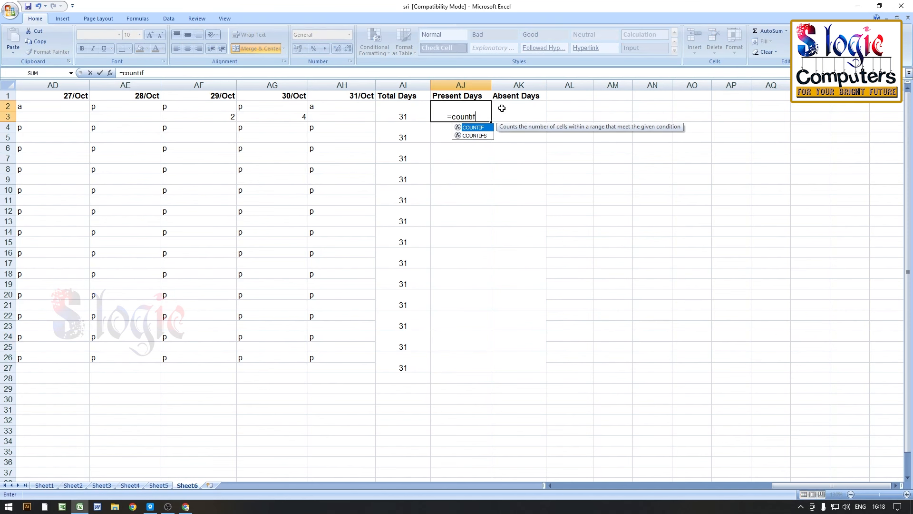
{"action": "type", "text": "("}
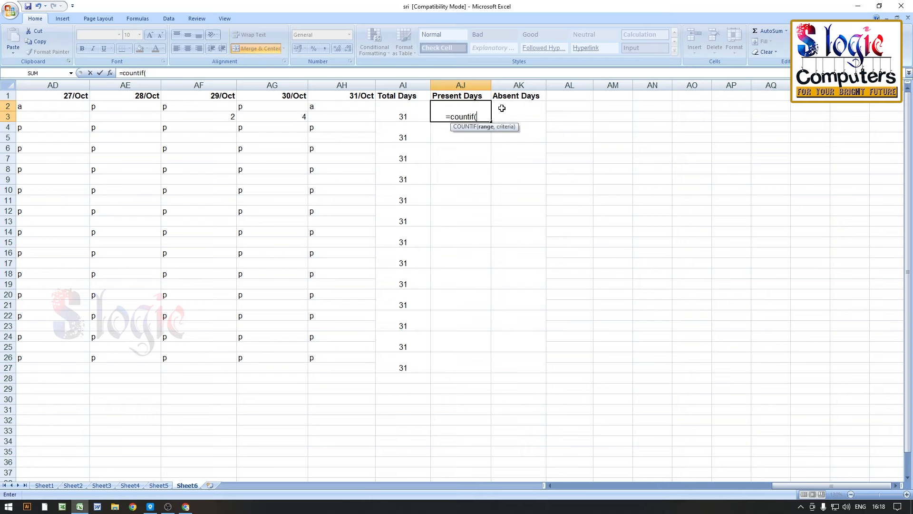
{"action": "type", "text": "d2:"}
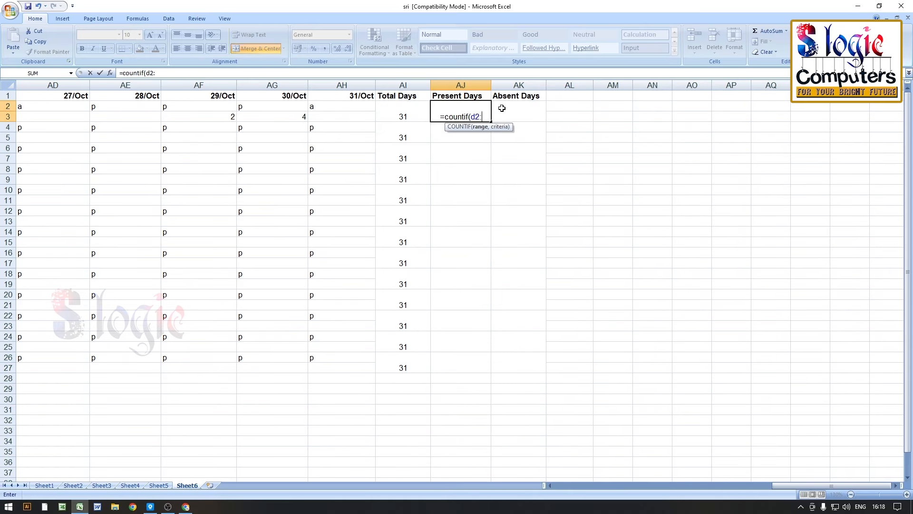
{"action": "type", "text": "ah2"}
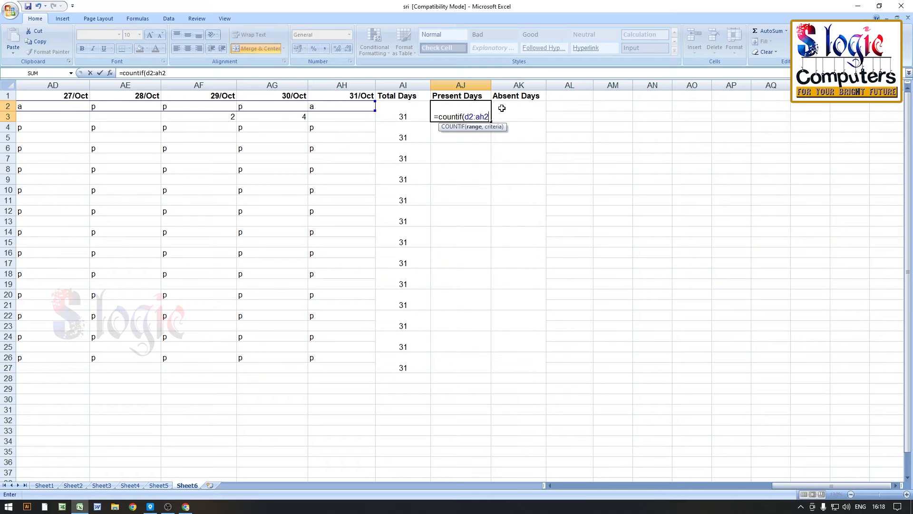
{"action": "type", "text": ",\"p\""}
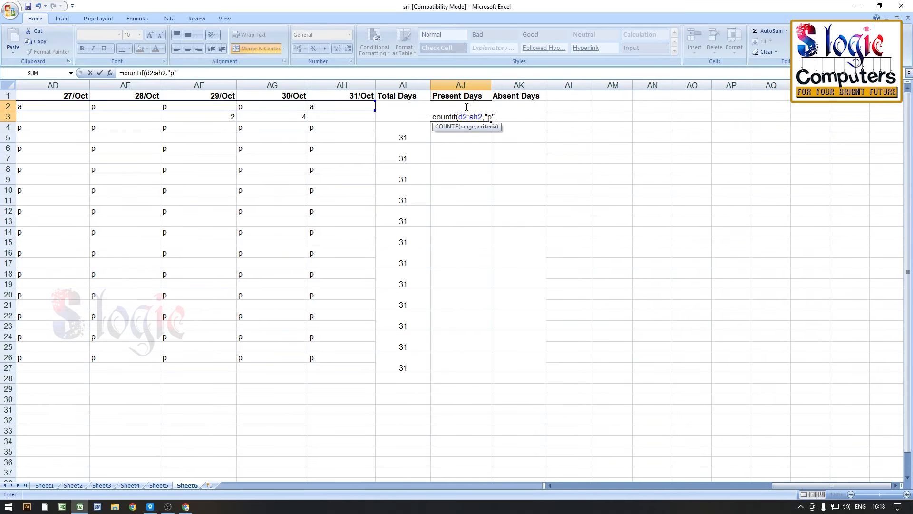
{"action": "key", "text": "Return"}
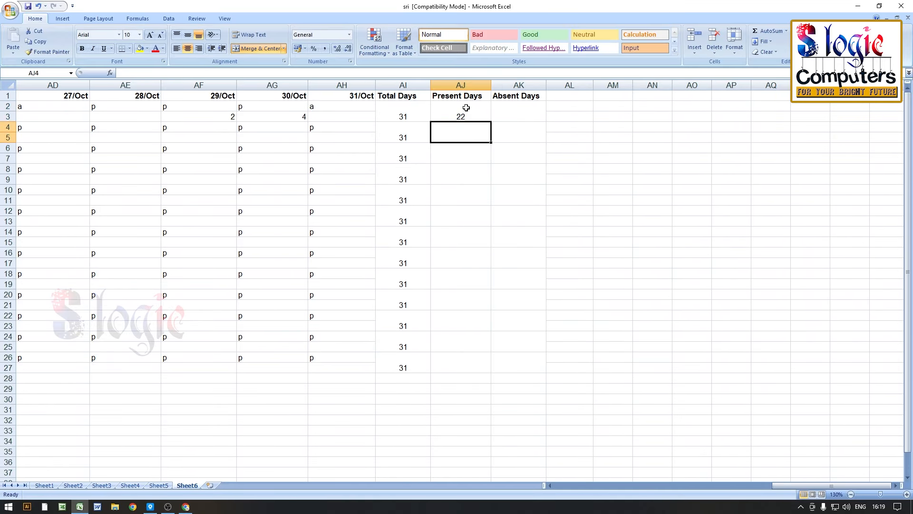
{"action": "left_click", "coordinate": [467, 108]}
{"action": "left_click_drag", "start_coordinate": [491, 122], "coordinate": [498, 370]}
Enter =COUNTIF(D2:AH2,"a") in AK2 under Absent Days and fill it down to row 27.
{"action": "left_click", "coordinate": [523, 108]}
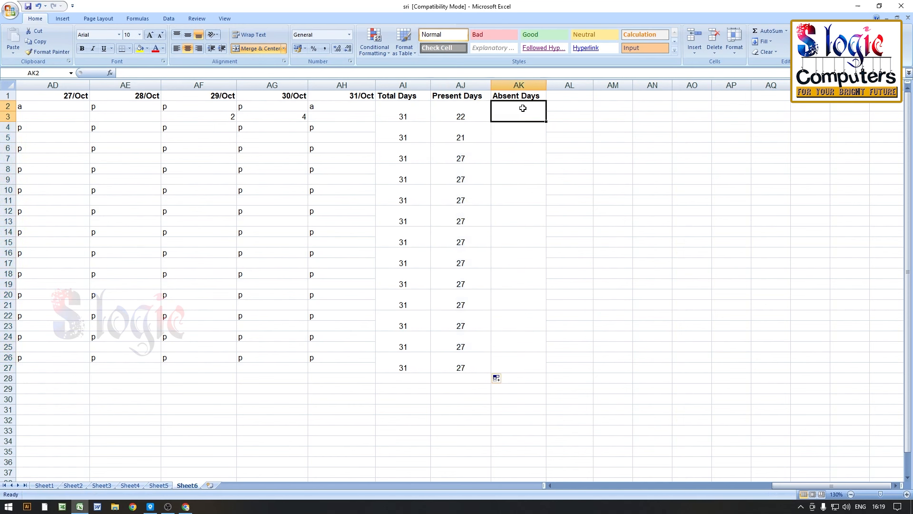
{"action": "type", "text": "="}
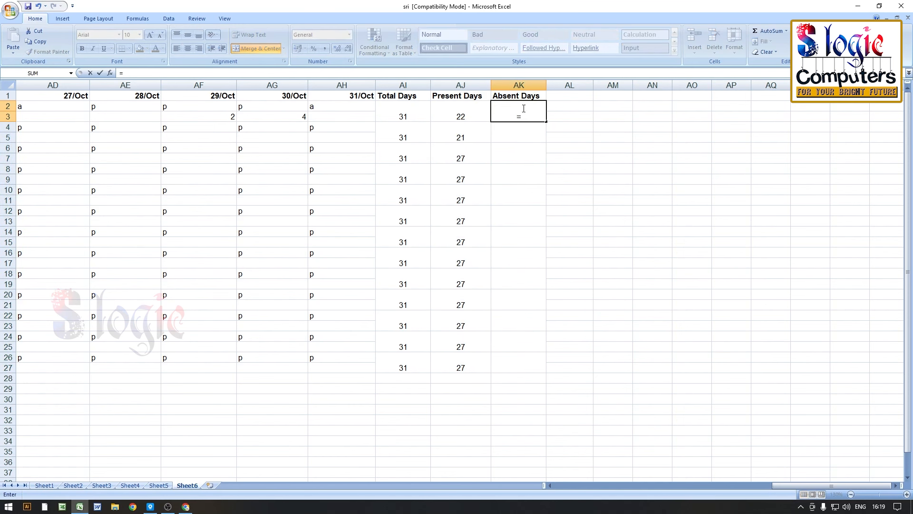
{"action": "type", "text": "countif"}
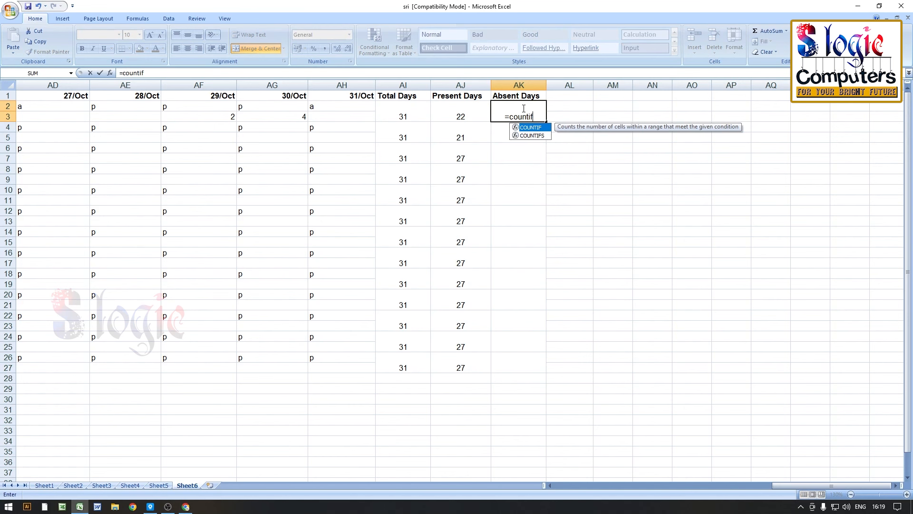
{"action": "type", "text": "("}
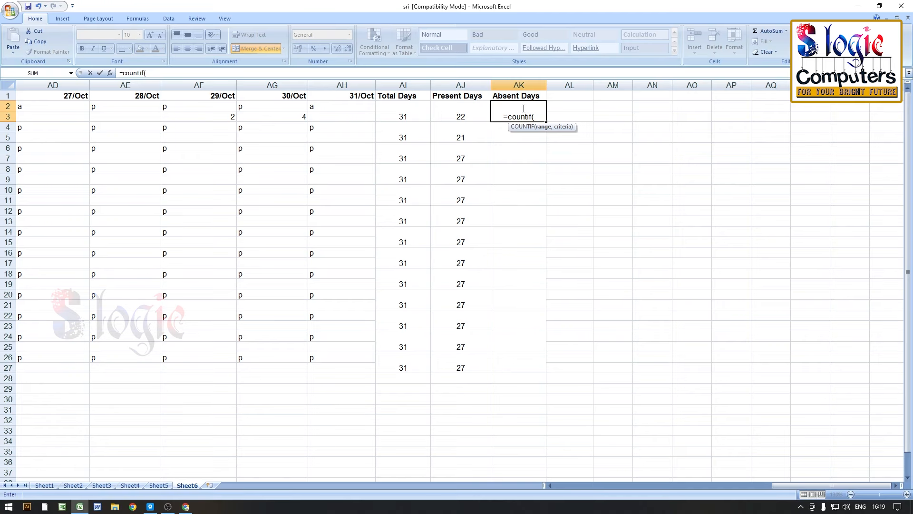
{"action": "type", "text": "d2:ah2"}
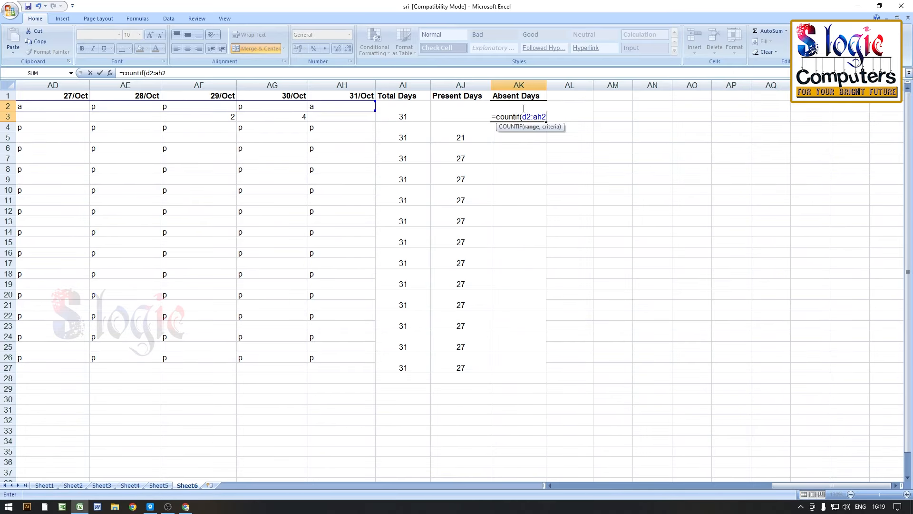
{"action": "type", "text": ",\"a"}
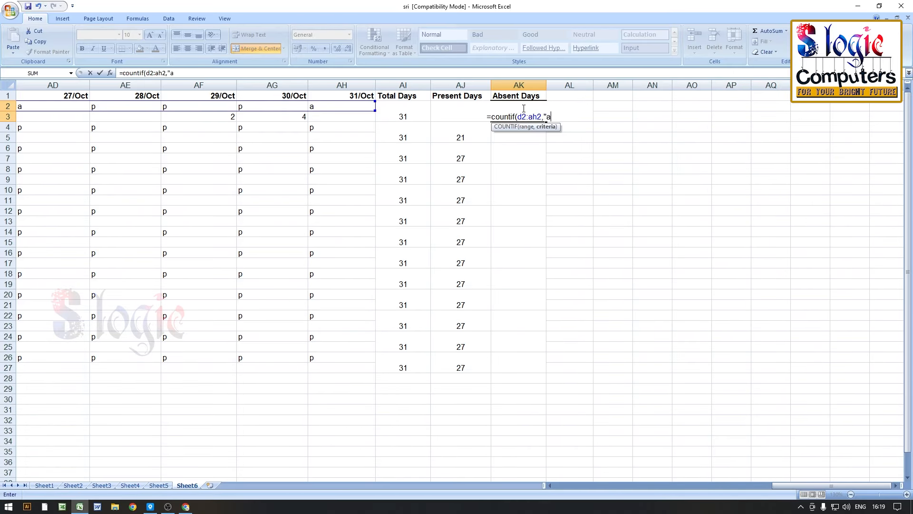
{"action": "type", "text": "\")"}
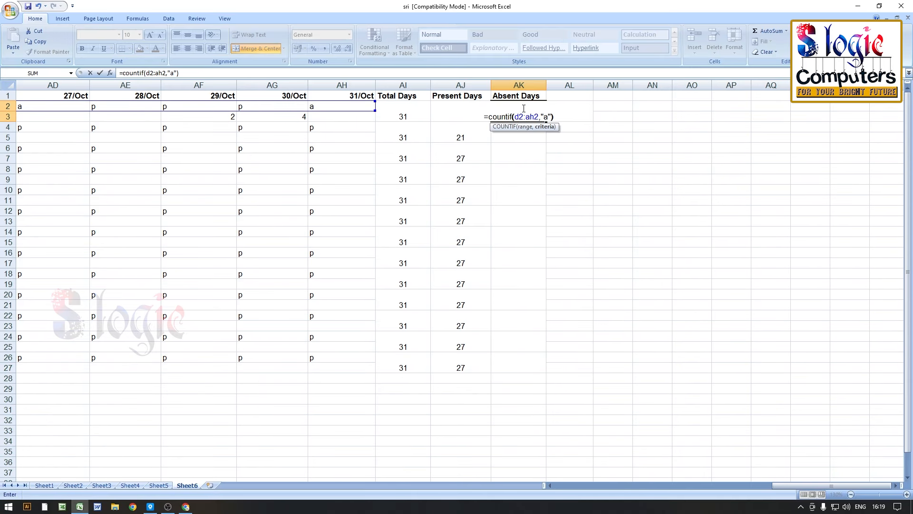
{"action": "key", "text": "Return"}
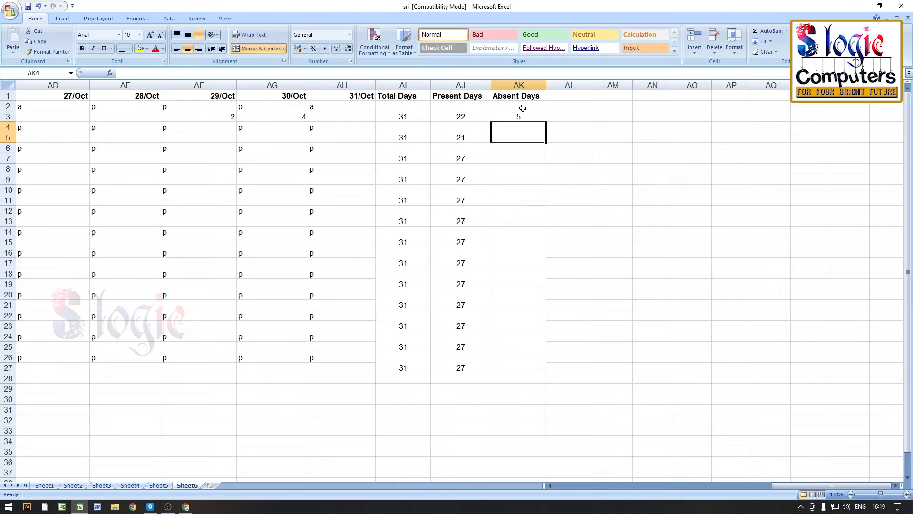
{"action": "left_click", "coordinate": [523, 108]}
{"action": "left_click_drag", "start_coordinate": [547, 121], "coordinate": [552, 377]}
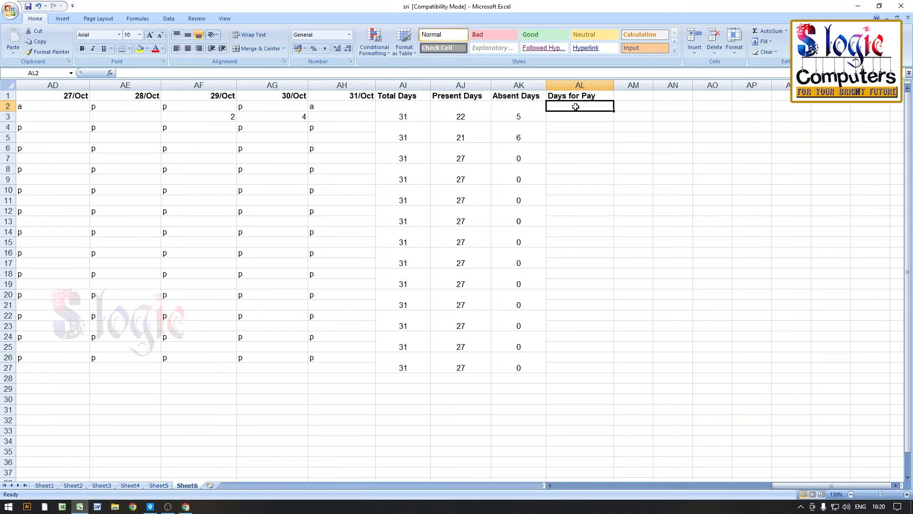
Merge and center AL2:AL3 under Days for Pay and paste only its formats onto AL4:AL27.
{"action": "left_click_drag", "start_coordinate": [576, 106], "coordinate": [577, 115]}
{"action": "left_click", "coordinate": [256, 49]}
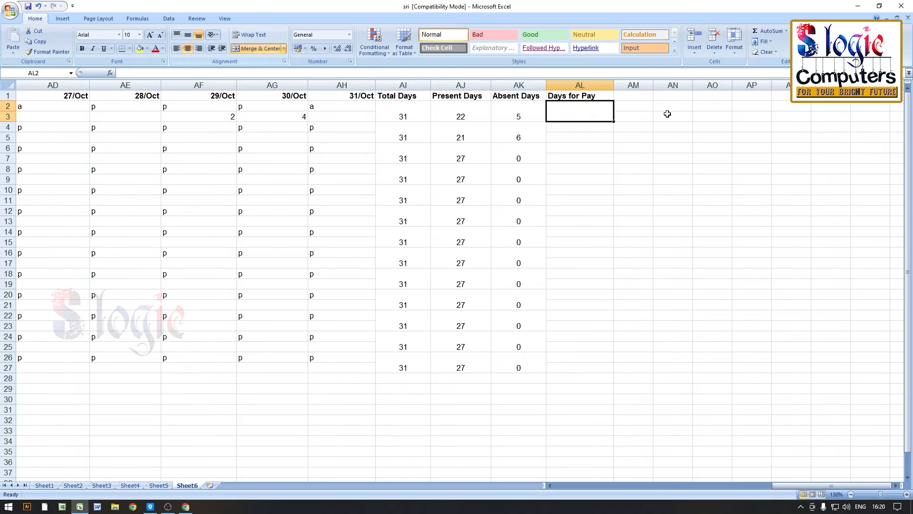
{"action": "right_click", "coordinate": [602, 107]}
{"action": "left_click", "coordinate": [622, 125]}
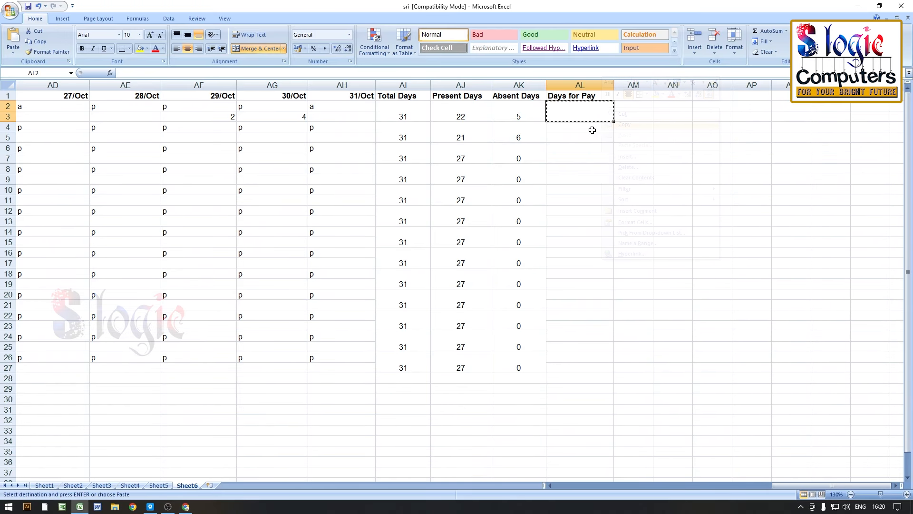
{"action": "left_click_drag", "start_coordinate": [592, 130], "coordinate": [596, 370]}
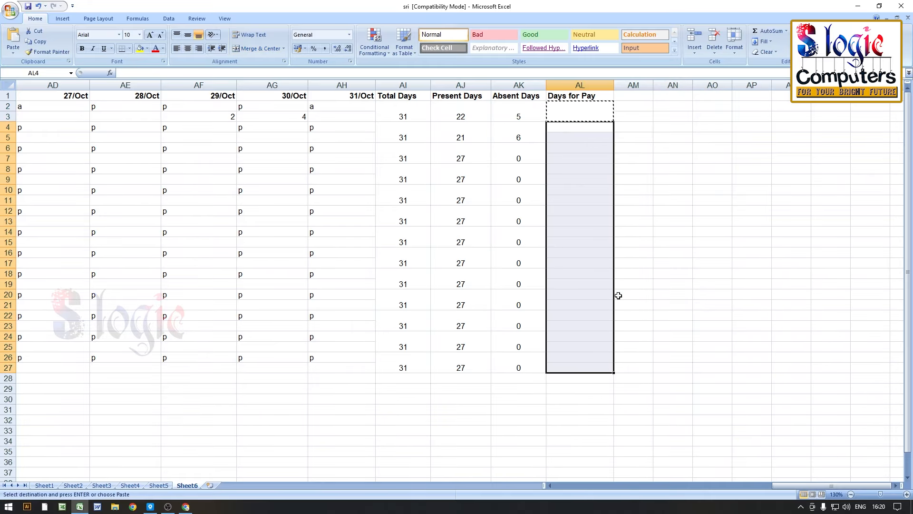
{"action": "right_click", "coordinate": [585, 163]}
{"action": "left_click", "coordinate": [624, 202]}
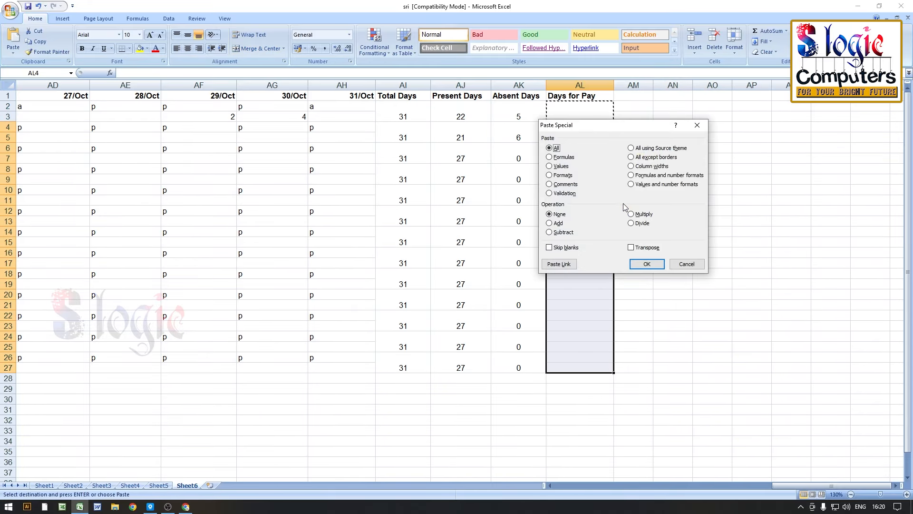
{"action": "left_click", "coordinate": [561, 175]}
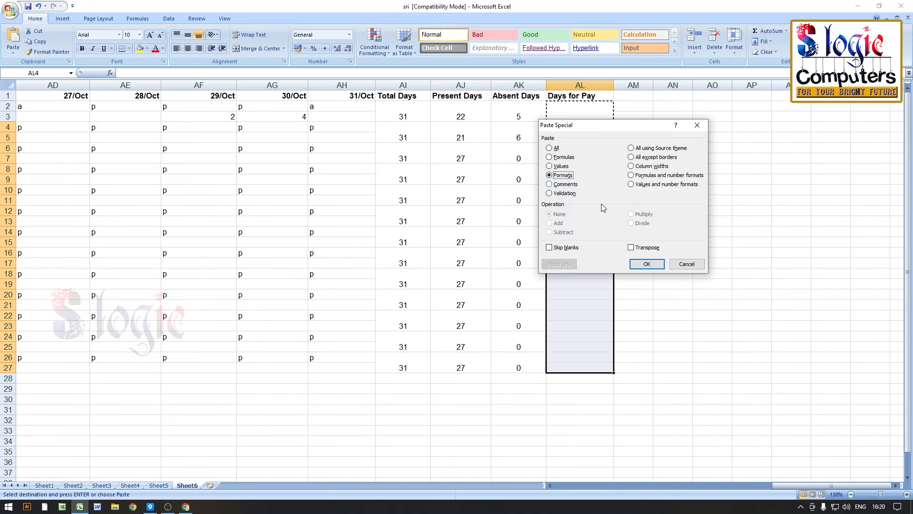
{"action": "left_click", "coordinate": [648, 264]}
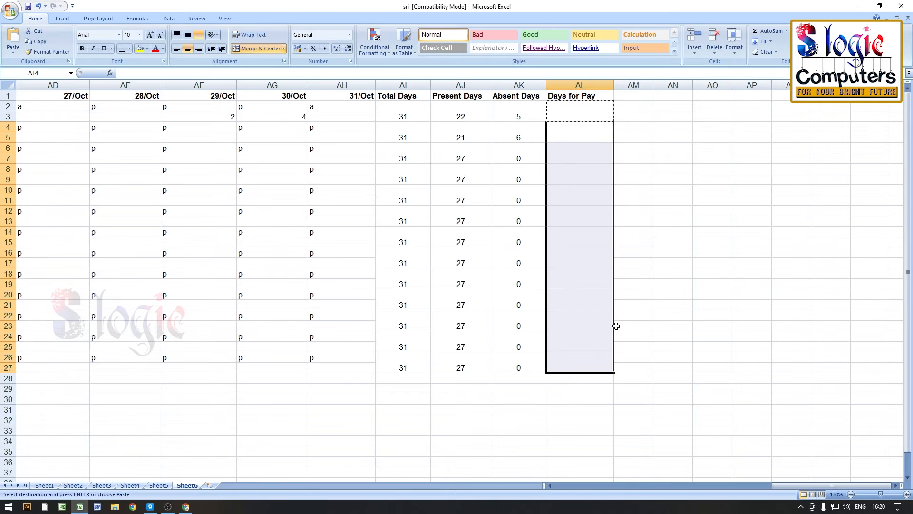
Enter =AJ2+COUNTIF(D2:AH2,"sun") in AL2 under Days for Pay to add the Sundays to the present days.
{"action": "left_click", "coordinate": [581, 117]}
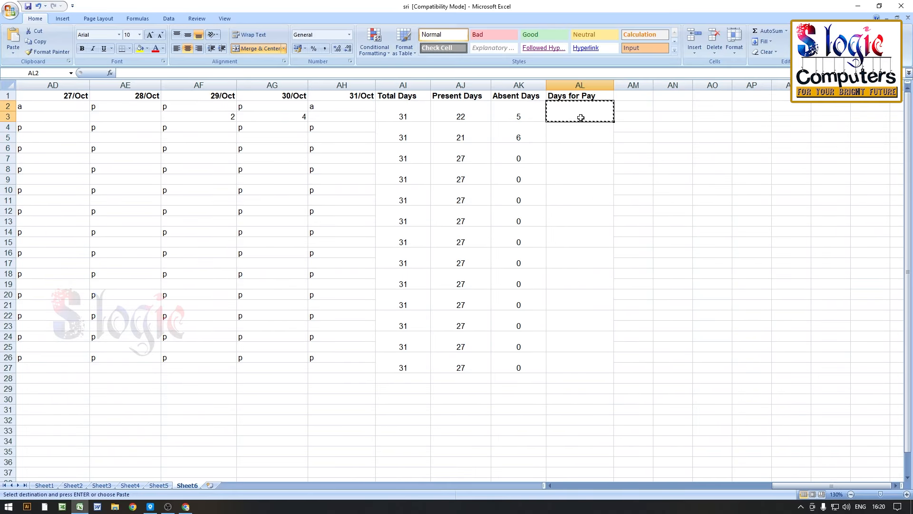
{"action": "type", "text": "="}
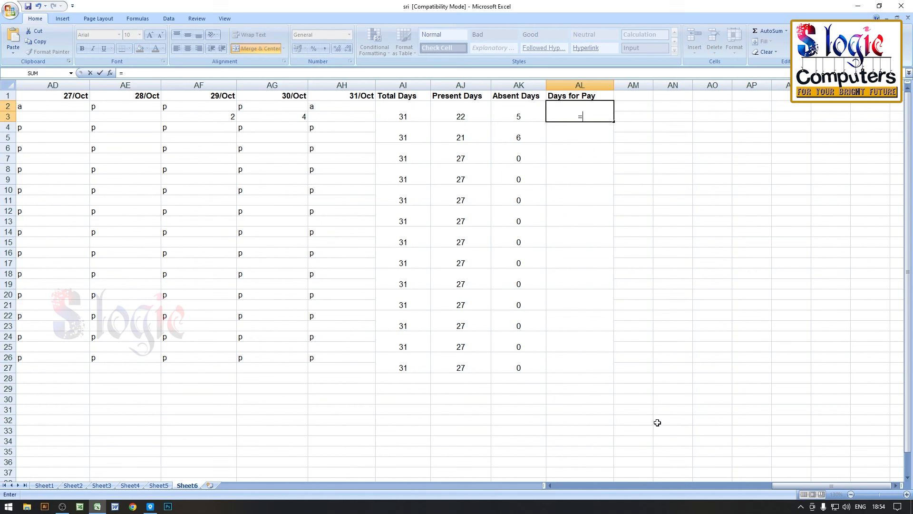
{"action": "type", "text": "aj2"}
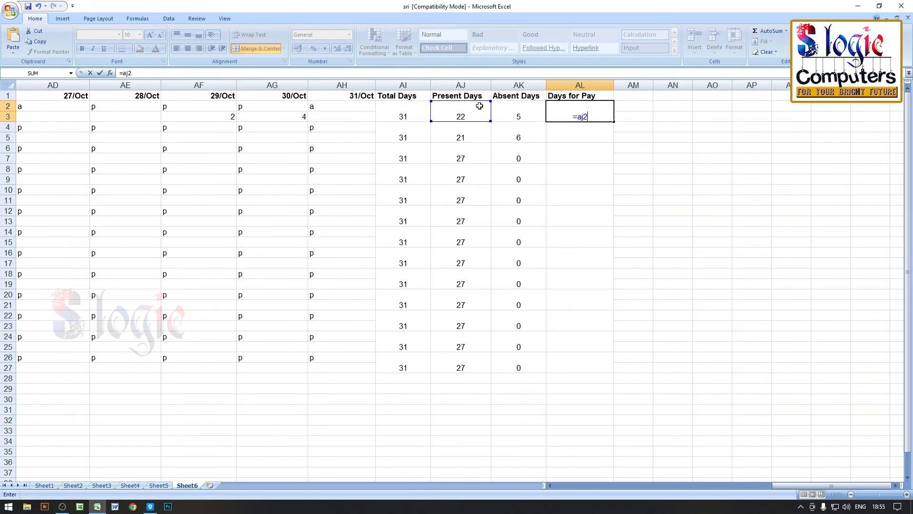
{"action": "type", "text": "+"}
{"action": "type", "text": "coun"}
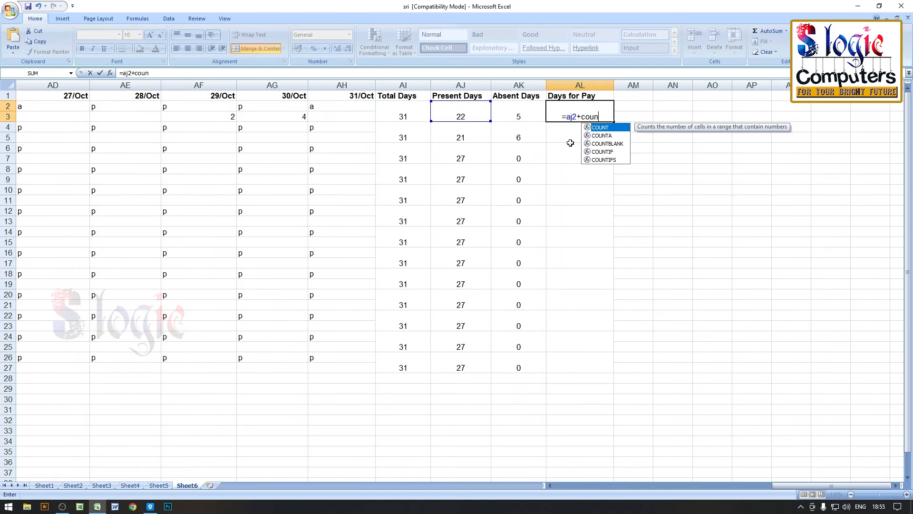
{"action": "type", "text": "tif("}
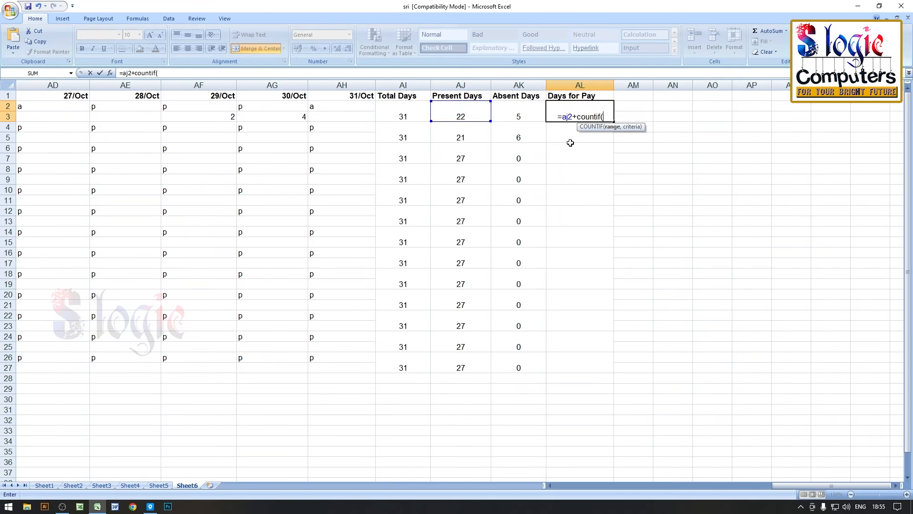
{"action": "type", "text": "d2"}
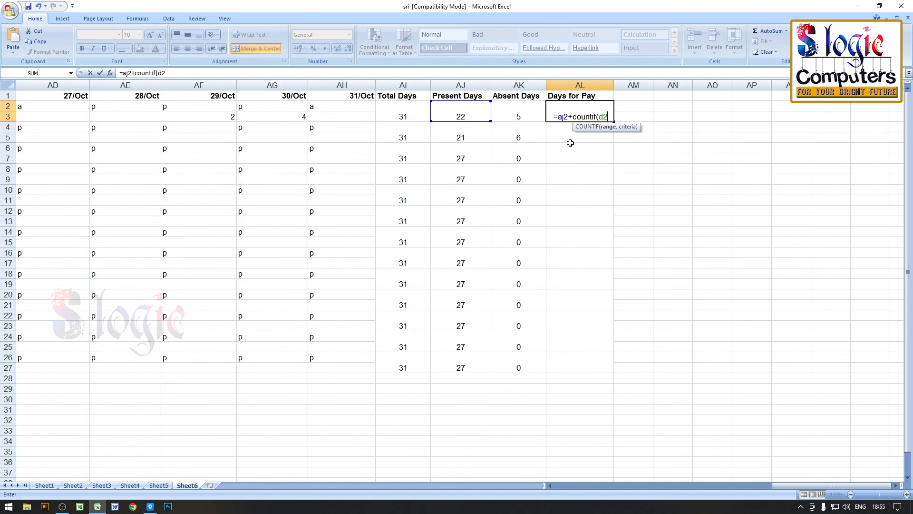
{"action": "type", "text": ":"}
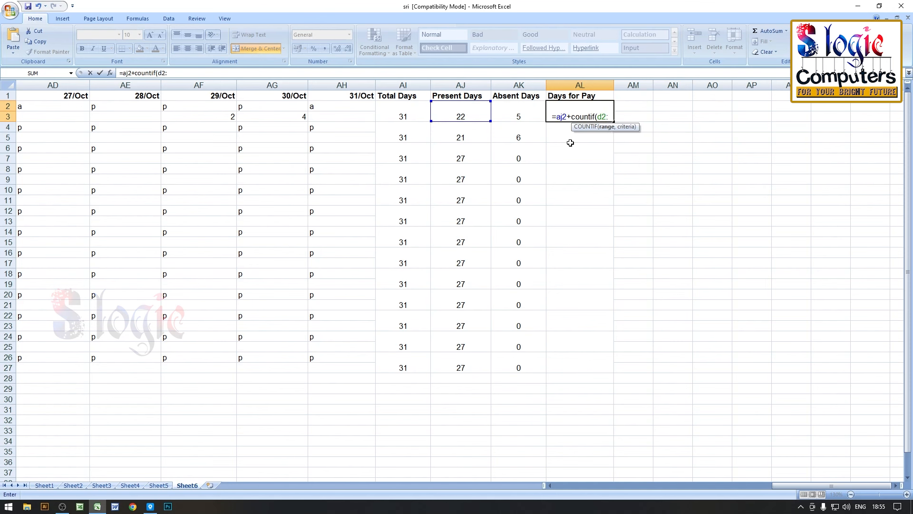
{"action": "type", "text": "ah2"}
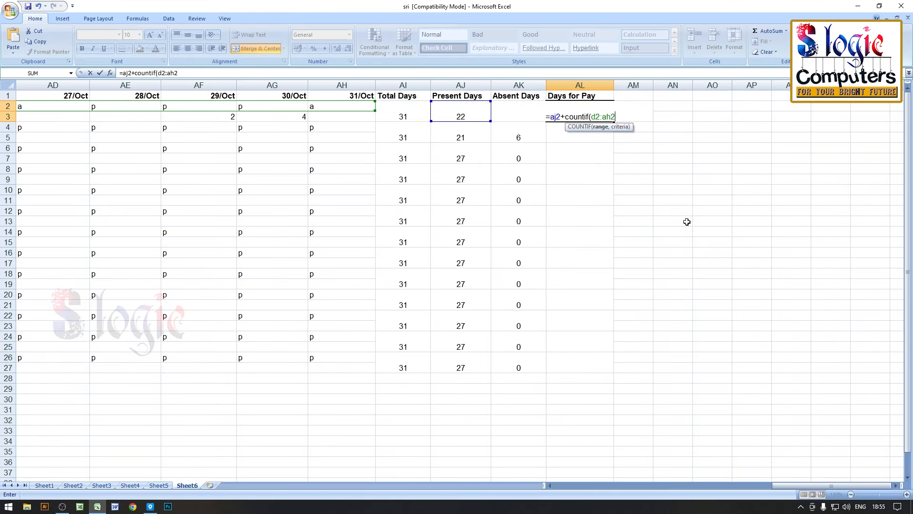
{"action": "type", "text": ",\""}
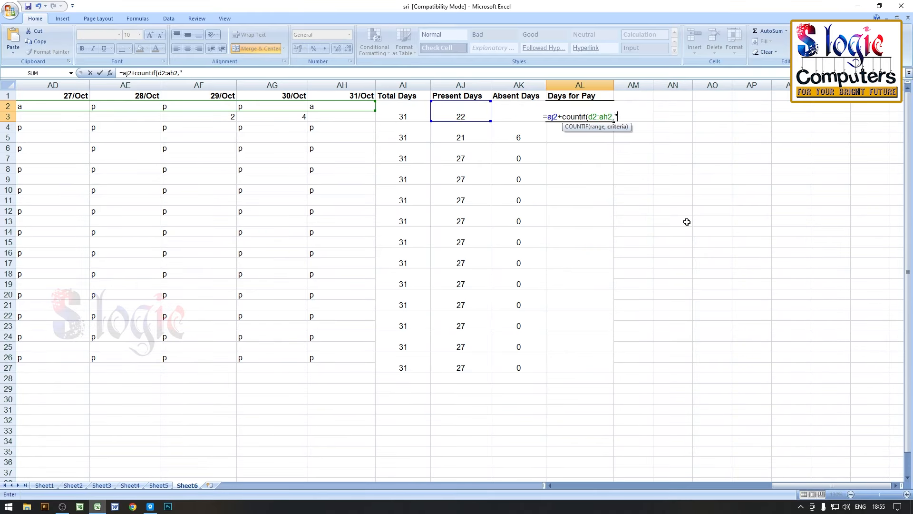
{"action": "type", "text": "su"}
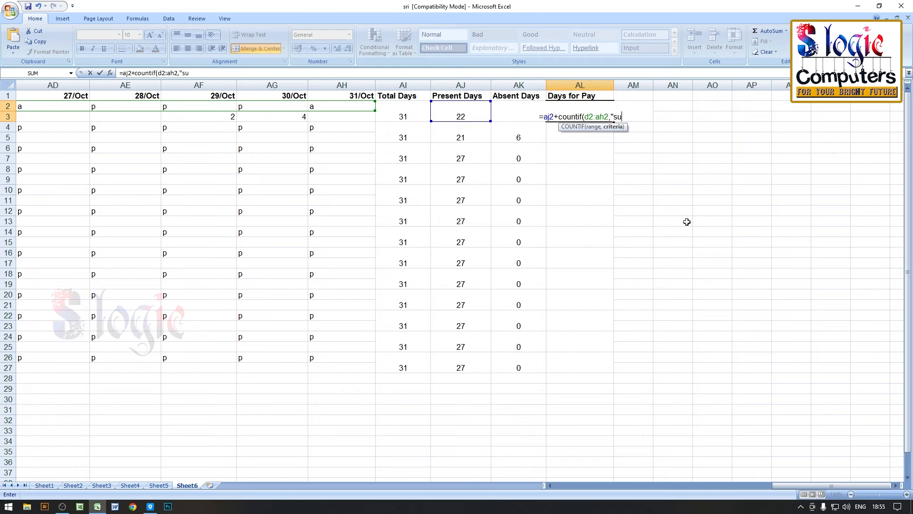
{"action": "type", "text": "n"}
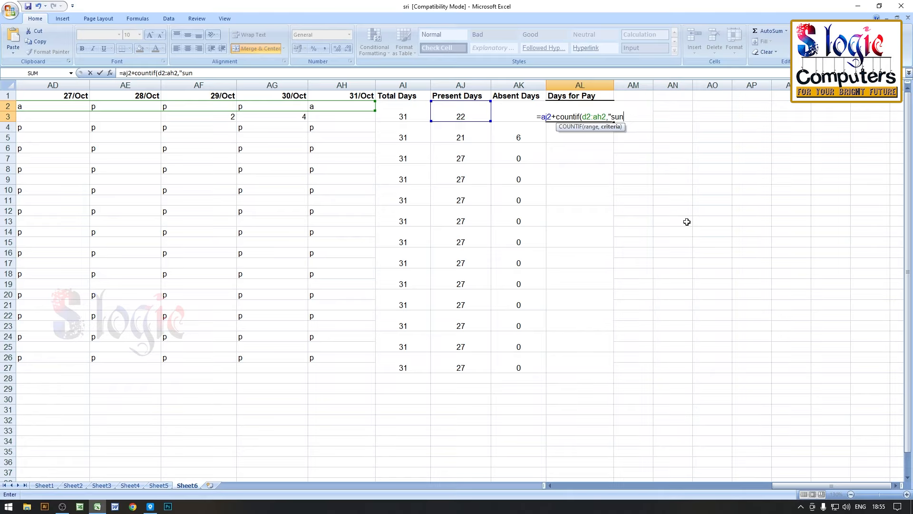
{"action": "type", "text": "\""}
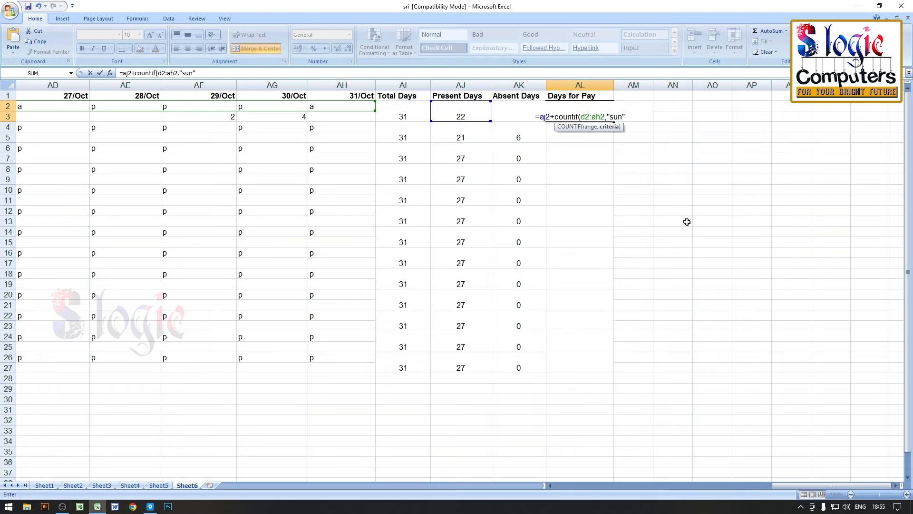
{"action": "type", "text": ")"}
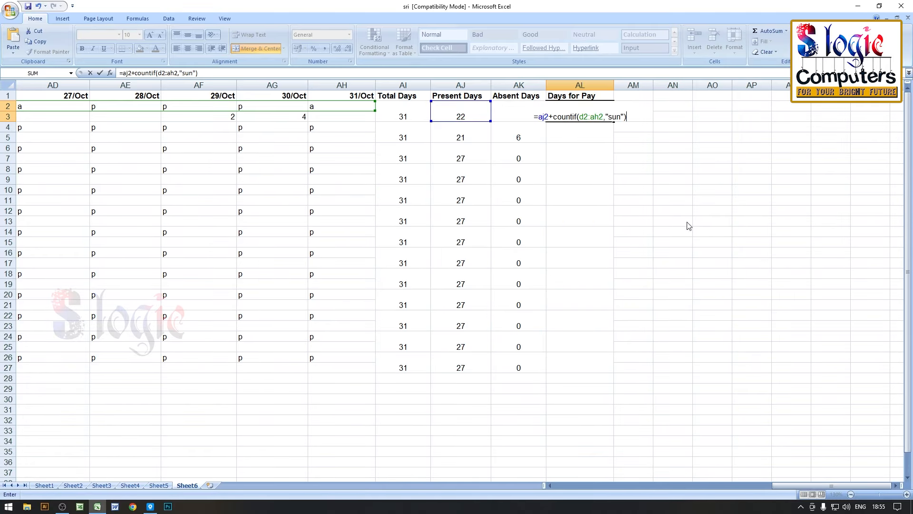
{"action": "key", "text": "ctrl+Return"}
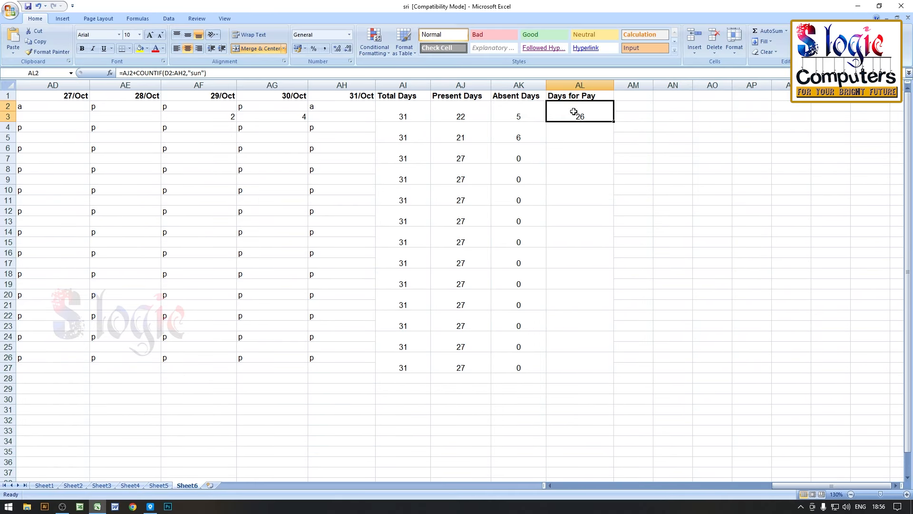
Extend the Days for Pay formula in AL2 with +SUM(D3:AH3)/8 to add the overtime hours as days.
{"action": "double_click", "coordinate": [588, 115]}
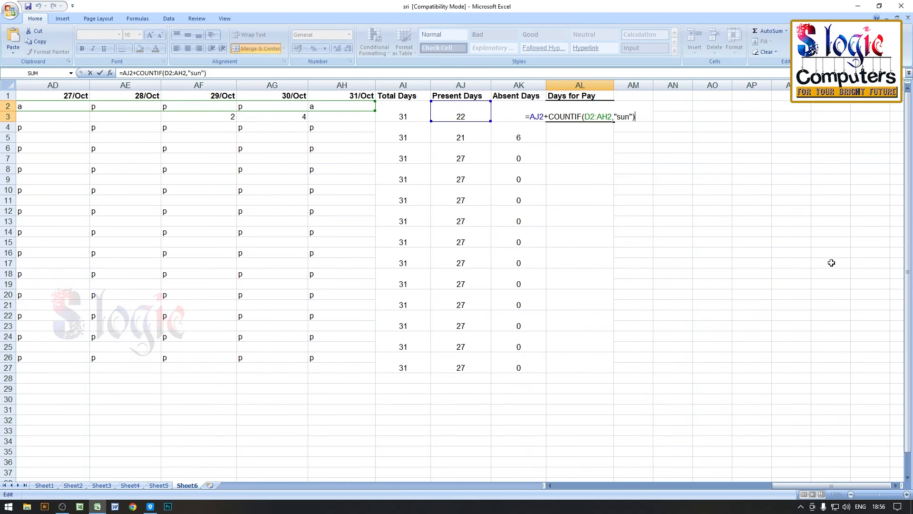
{"action": "type", "text": "+"}
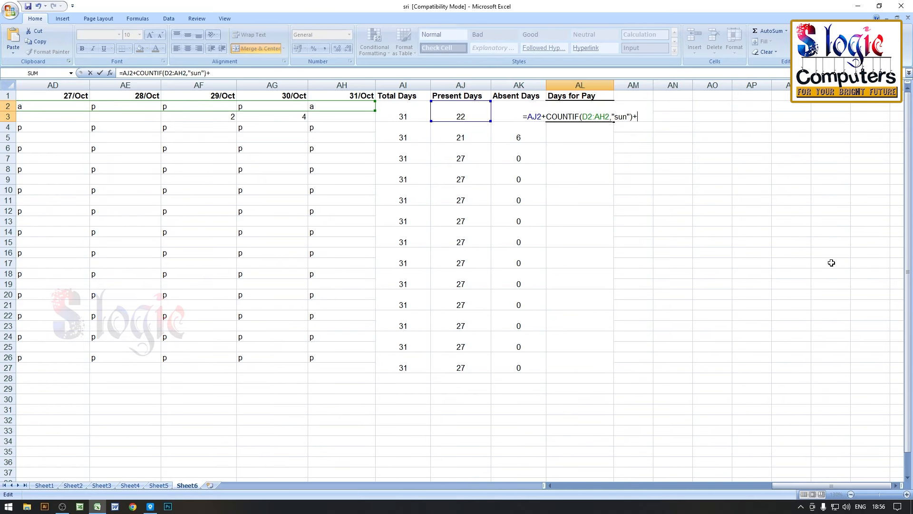
{"action": "type", "text": "sum"}
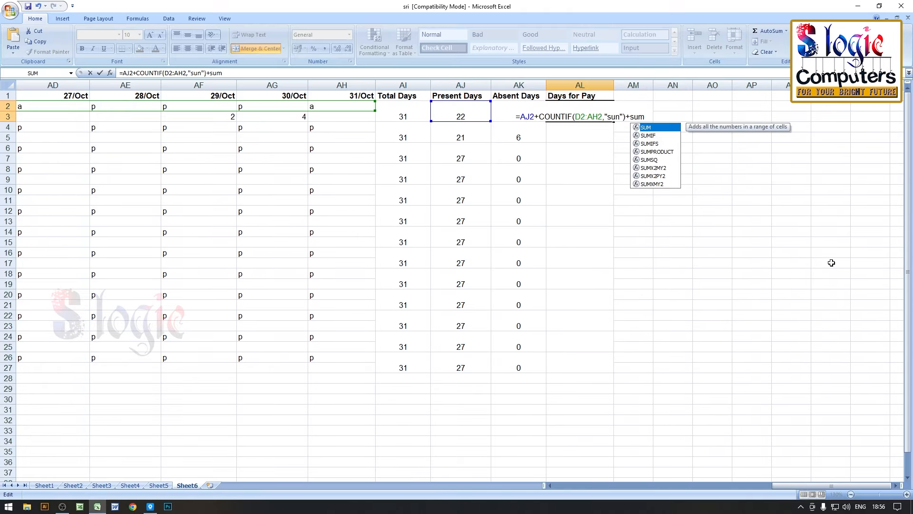
{"action": "type", "text": "("}
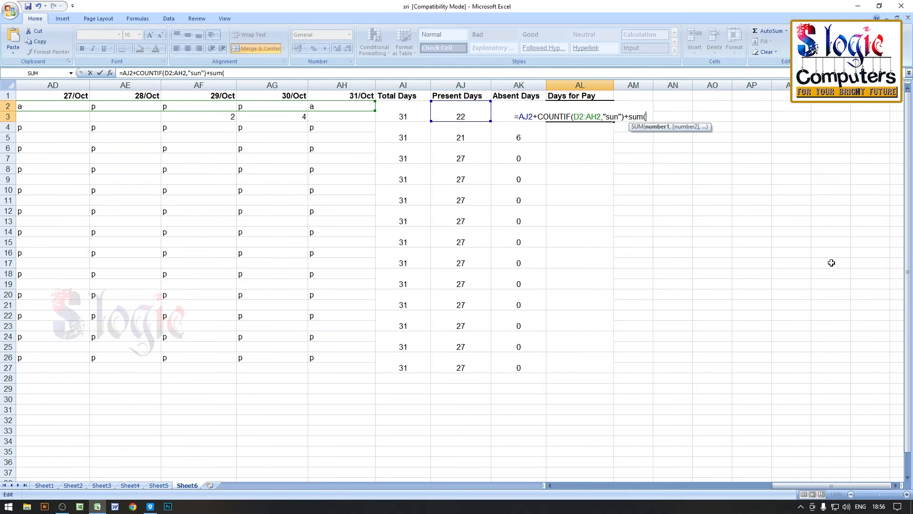
{"action": "left_click_drag", "start_coordinate": [783, 485], "coordinate": [578, 477]}
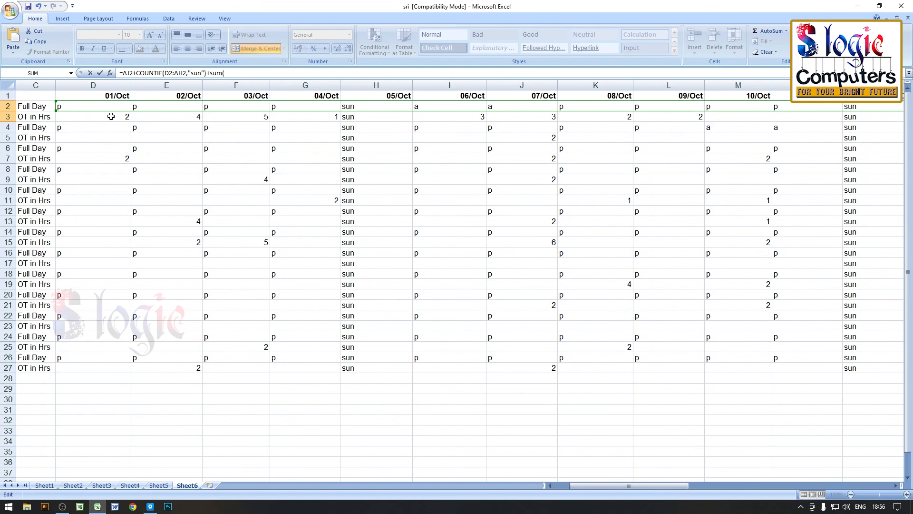
{"action": "left_click_drag", "start_coordinate": [590, 483], "coordinate": [837, 486]}
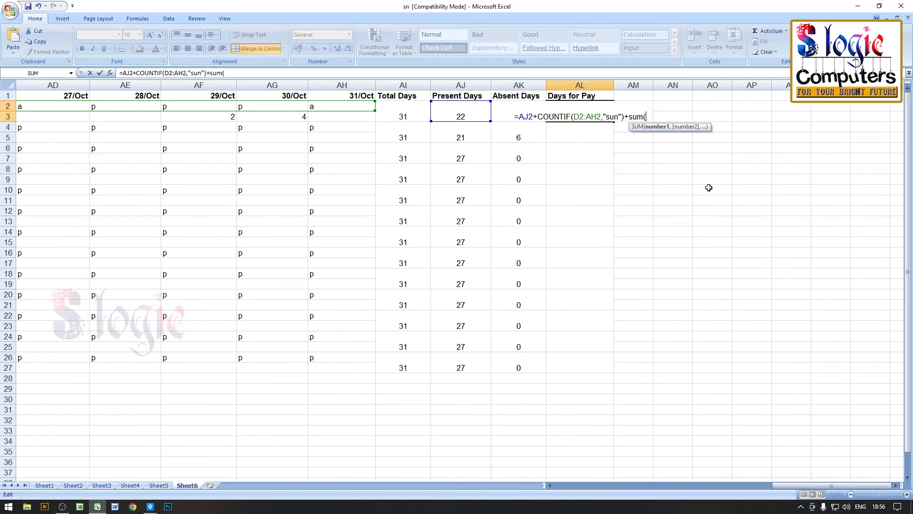
{"action": "type", "text": "d3:"}
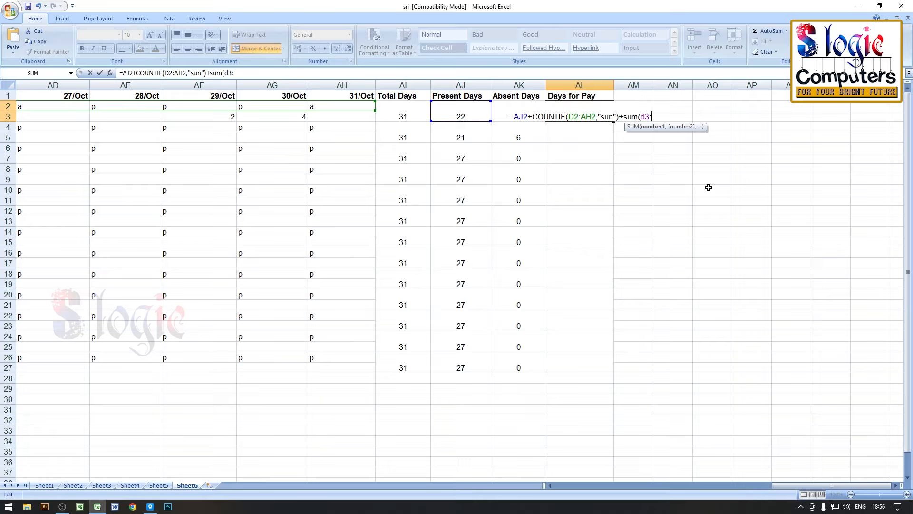
{"action": "type", "text": "ah3"}
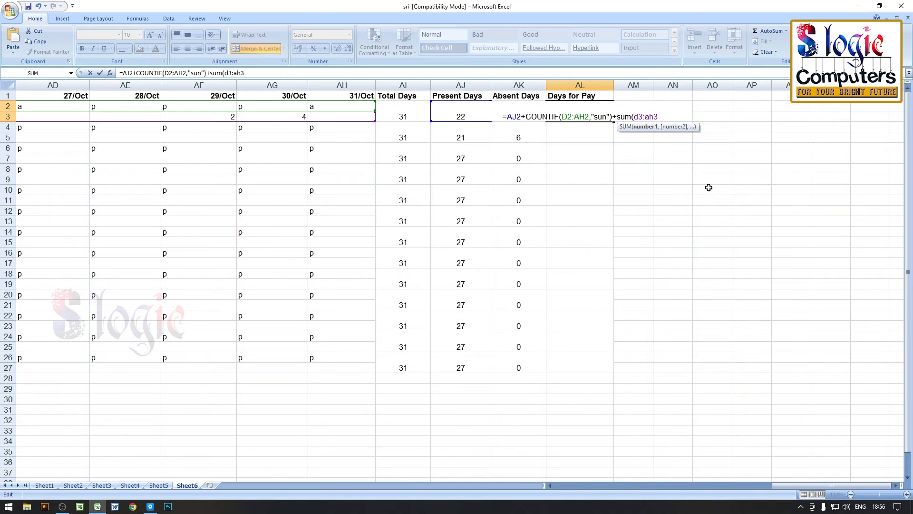
{"action": "type", "text": ")"}
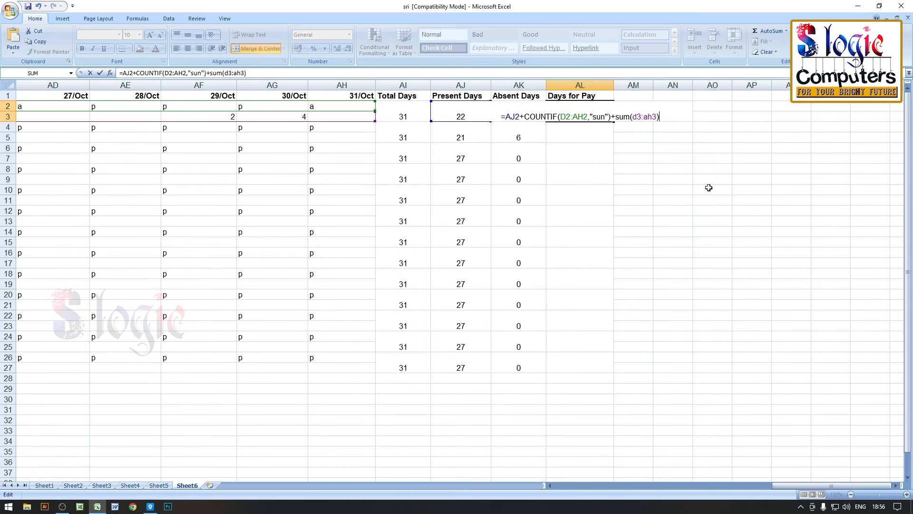
{"action": "type", "text": "/8"}
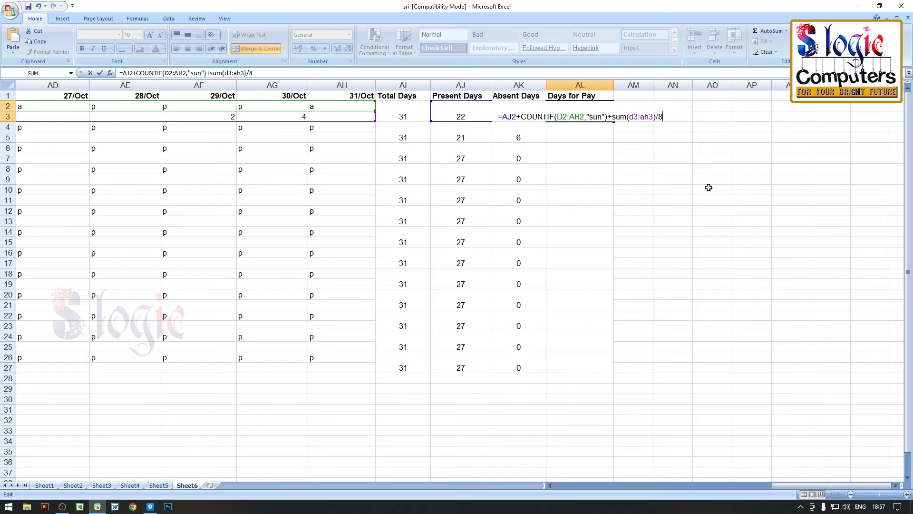
{"action": "key", "text": "Return"}
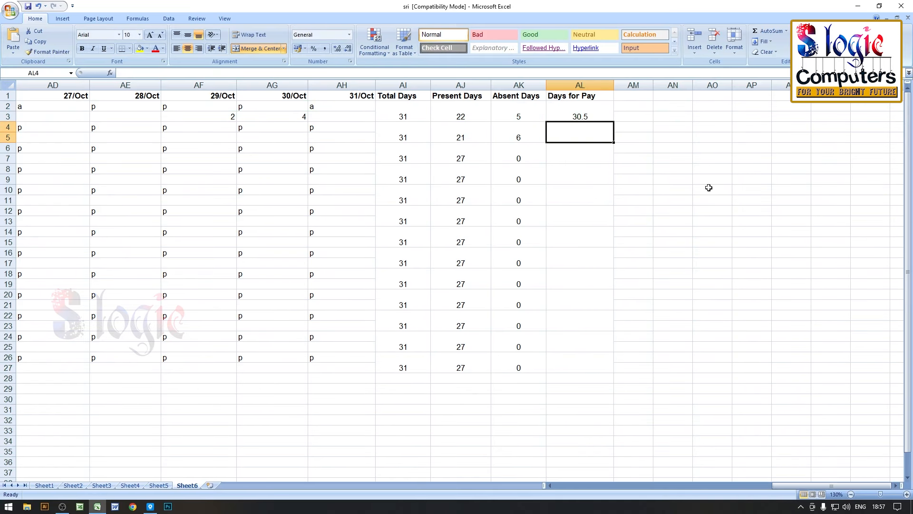
{"action": "key", "text": "Up"}
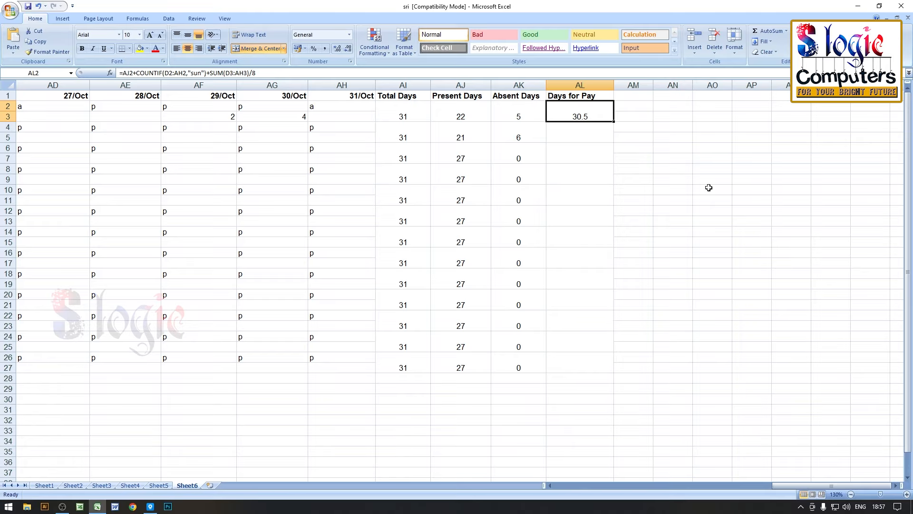
Change the first employee's overtime hours to 4 on 29/Oct (AF3) and 6 on 30/Oct (AG3).
{"action": "left_click", "coordinate": [218, 115]}
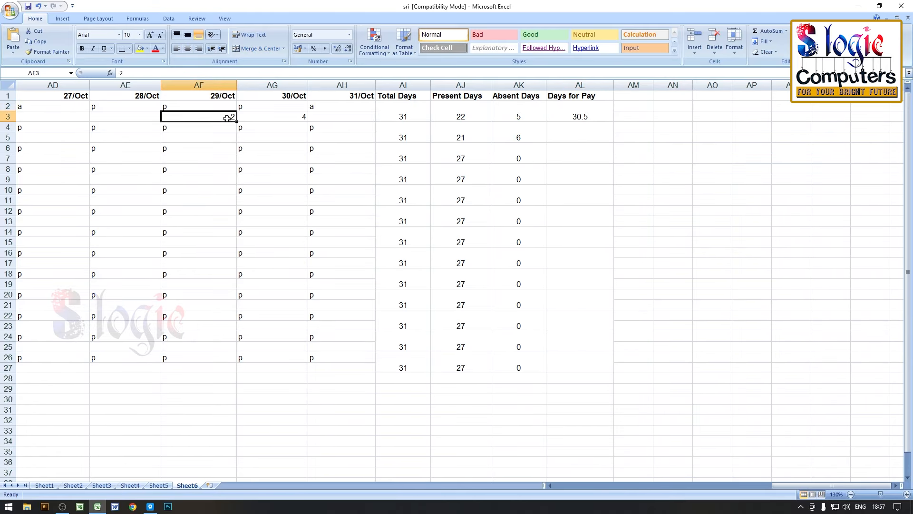
{"action": "type", "text": "4"}
{"action": "key", "text": "Tab"}
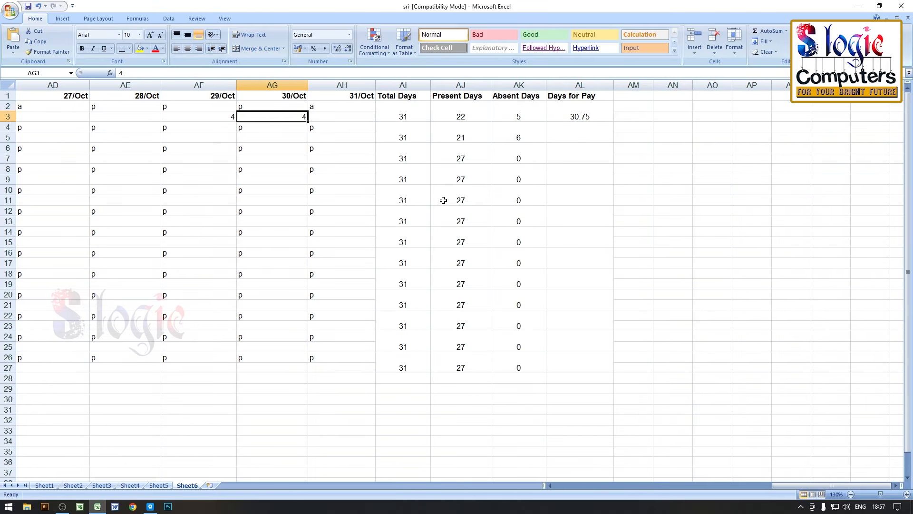
{"action": "type", "text": "6"}
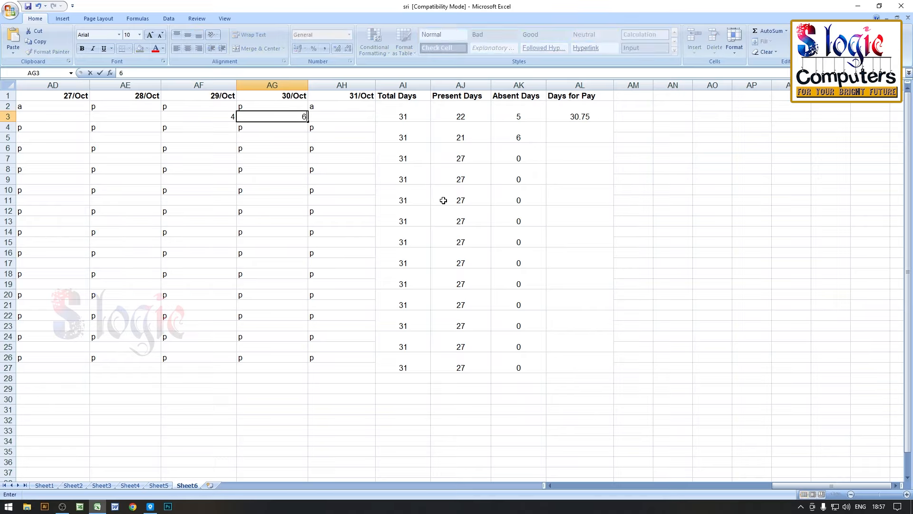
{"action": "key", "text": "Return"}
{"action": "key", "text": "Up"}
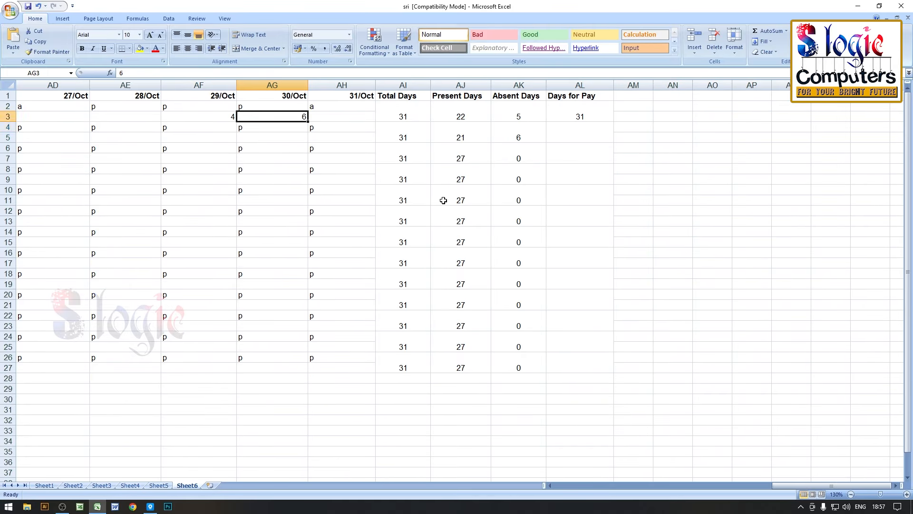
Set the first employee's overtime hours to 2 on both 29/Oct (AF3) and 30/Oct (AG3).
{"action": "key", "text": "Left"}
{"action": "type", "text": "2"}
{"action": "key", "text": "Right"}
{"action": "type", "text": "2"}
{"action": "key", "text": "Left"}
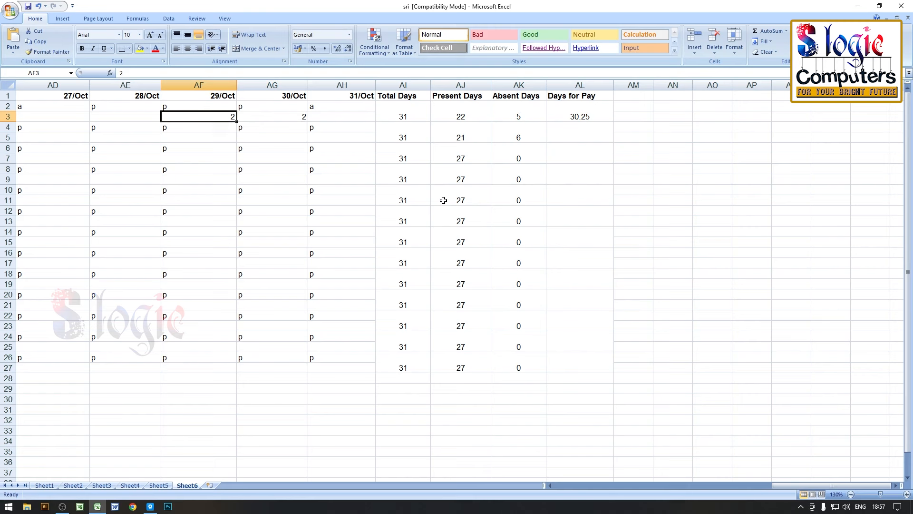
Set the first employee's overtime hours for 07/Oct (J3) to 1.
{"action": "key", "text": "Left"}
{"action": "key", "text": "Left"}
{"action": "key", "text": "Left"}
{"action": "key", "text": "Left"}
{"action": "key", "text": "Left"}
{"action": "key", "text": "Left"}
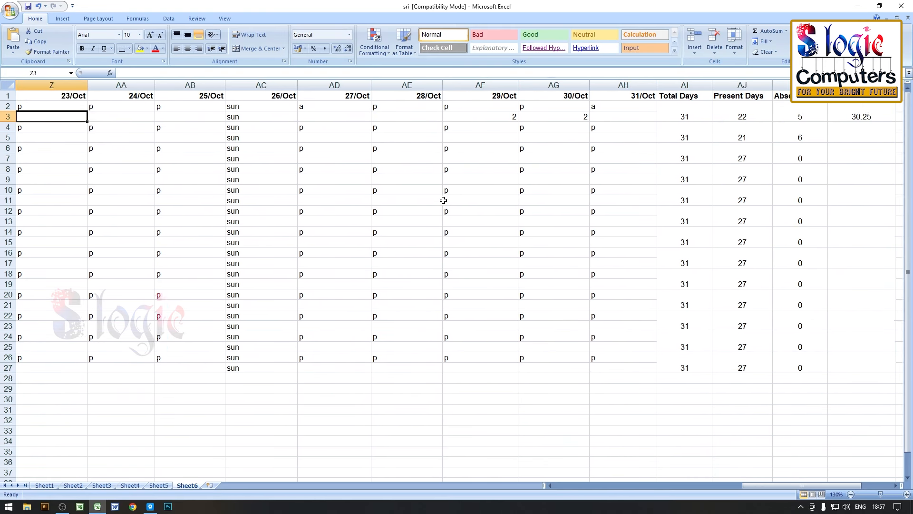
{"action": "key", "text": "Left"}
{"action": "key", "text": "Left"}
{"action": "key", "text": "Left"}
{"action": "key", "text": "Left"}
{"action": "key", "text": "Left"}
{"action": "key", "text": "Left"}
{"action": "key", "text": "Left"}
{"action": "key", "text": "Left"}
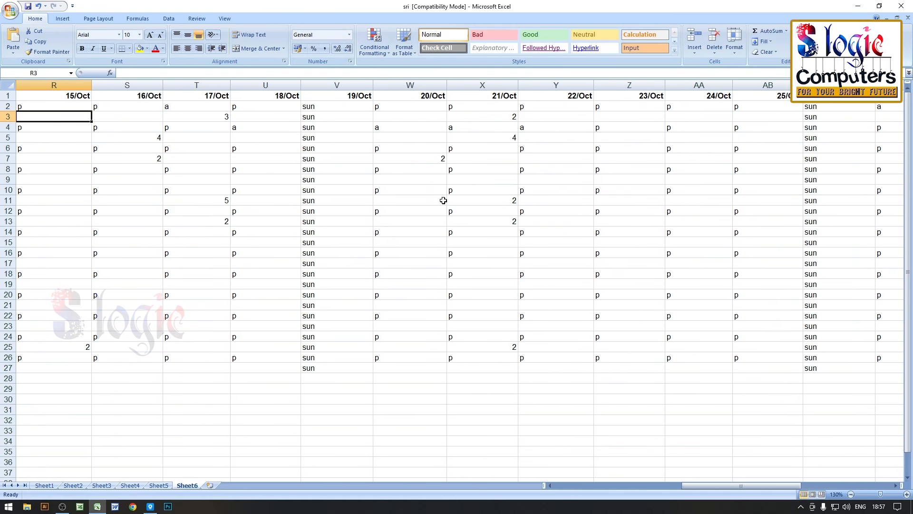
{"action": "key", "text": "Left"}
{"action": "key", "text": "Left"}
{"action": "key", "text": "Left"}
{"action": "key", "text": "Left"}
{"action": "key", "text": "Left"}
{"action": "key", "text": "Left"}
{"action": "key", "text": "Left"}
{"action": "key", "text": "Left"}
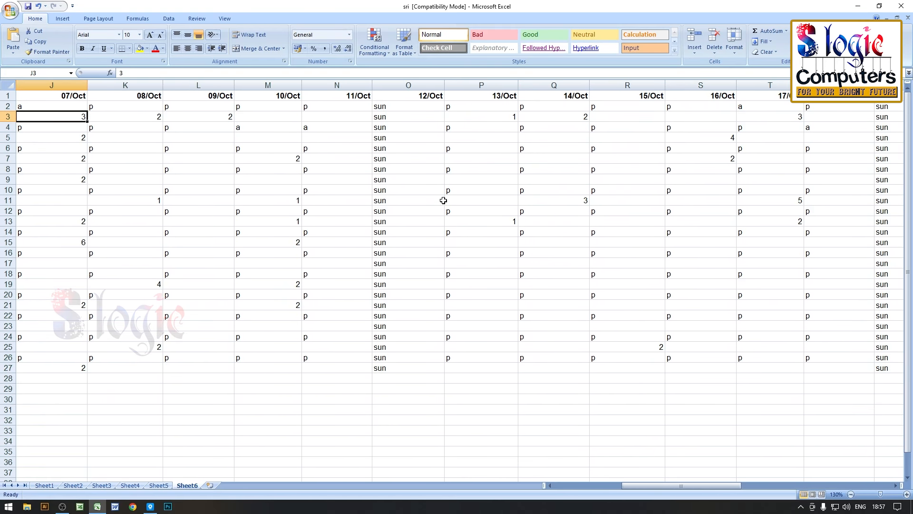
{"action": "type", "text": "1"}
{"action": "key", "text": "Return"}
{"action": "key", "text": "Right"}
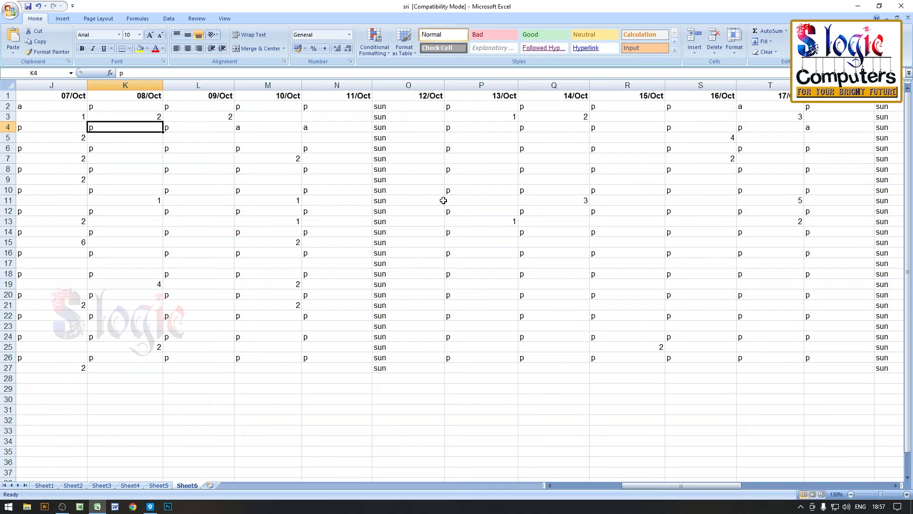
Copy the Days for Pay formula from AL2 down to row 27 for the remaining employees.
{"action": "key", "text": "ctrl+Right"}
{"action": "key", "text": "Right"}
{"action": "key", "text": "Right"}
{"action": "key", "text": "Up"}
{"action": "key", "text": "Up"}
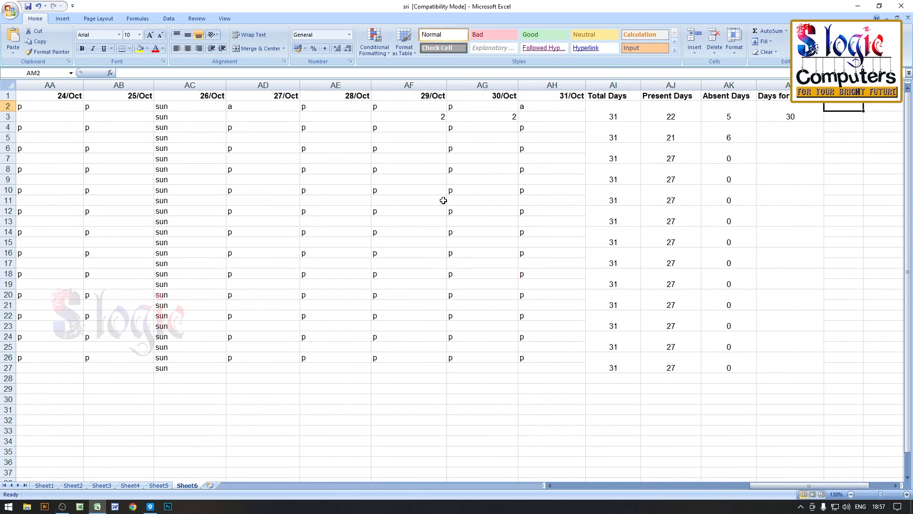
{"action": "key", "text": "Left"}
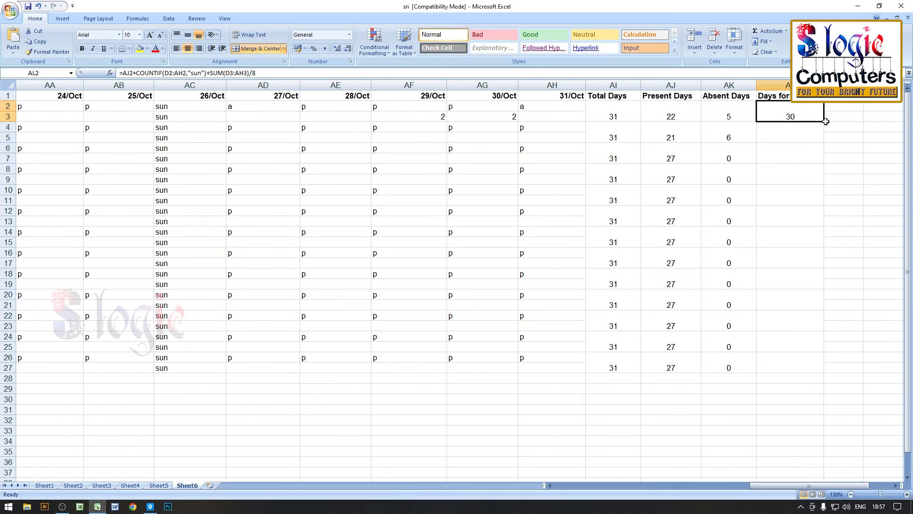
{"action": "left_click_drag", "start_coordinate": [825, 122], "coordinate": [815, 372]}
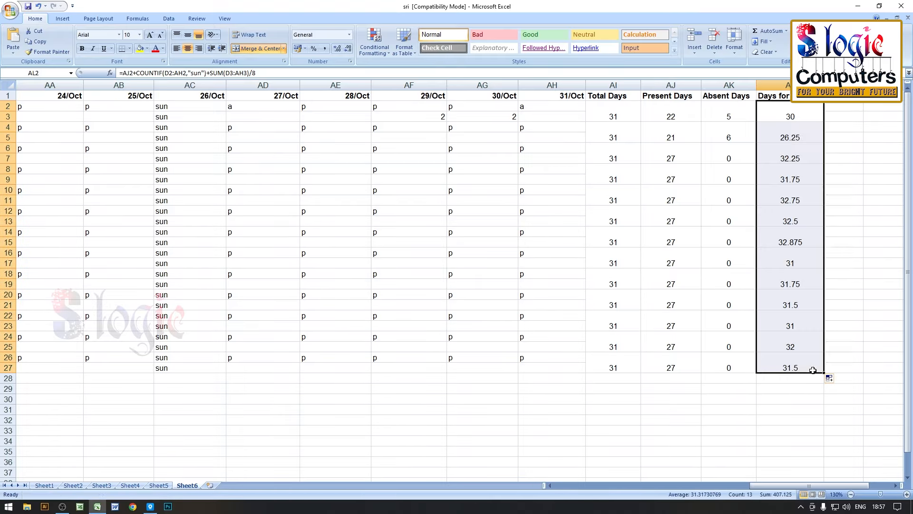
{"action": "left_click", "coordinate": [789, 390]}
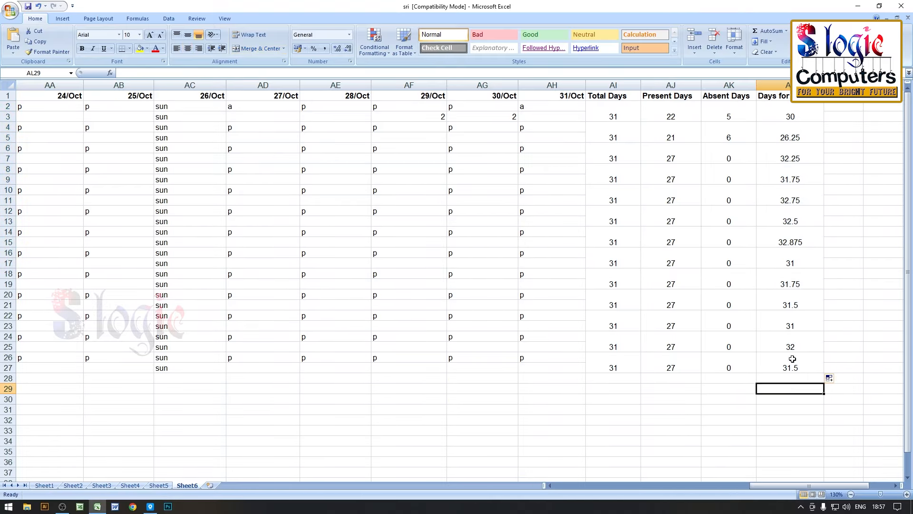
Review the filled Days for Pay column and the first employee's formulas for total, present, absent and payable days.
{"action": "left_click_drag", "start_coordinate": [799, 116], "coordinate": [786, 368]}
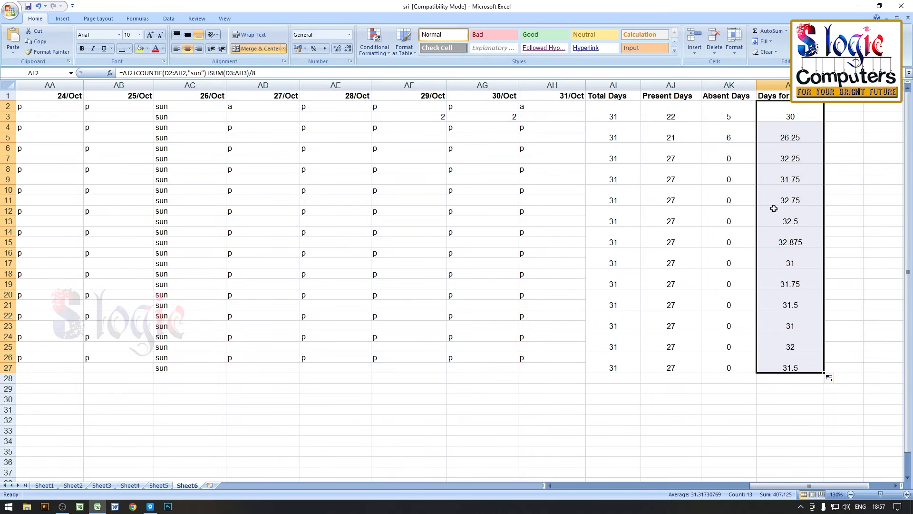
{"action": "left_click", "coordinate": [621, 108]}
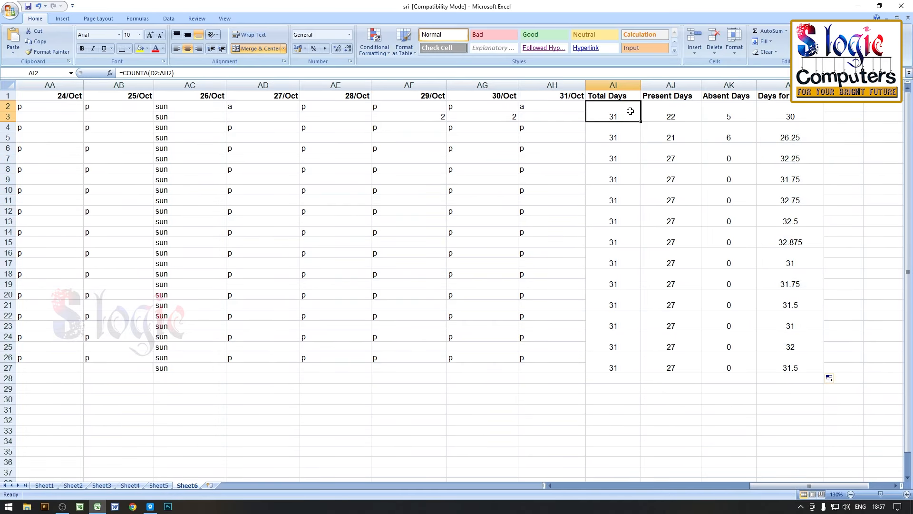
{"action": "left_click", "coordinate": [692, 114]}
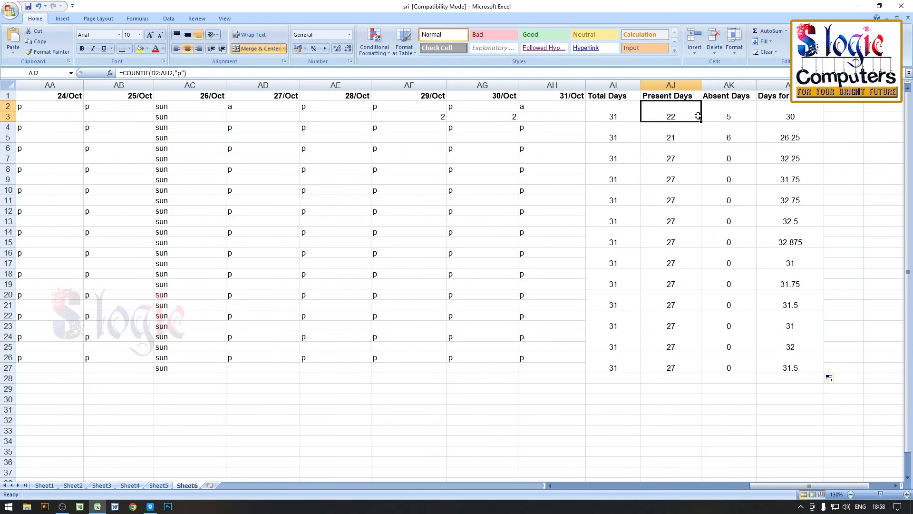
{"action": "left_click", "coordinate": [728, 116]}
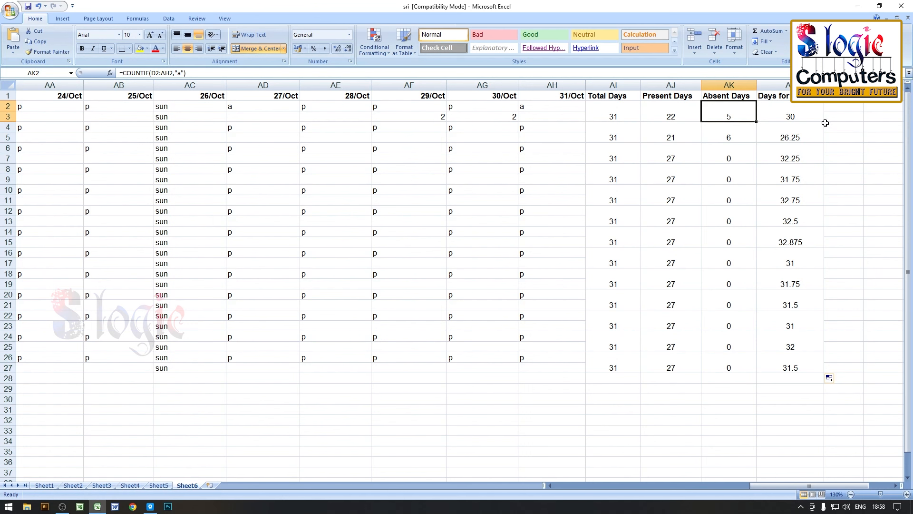
{"action": "left_click", "coordinate": [806, 117]}
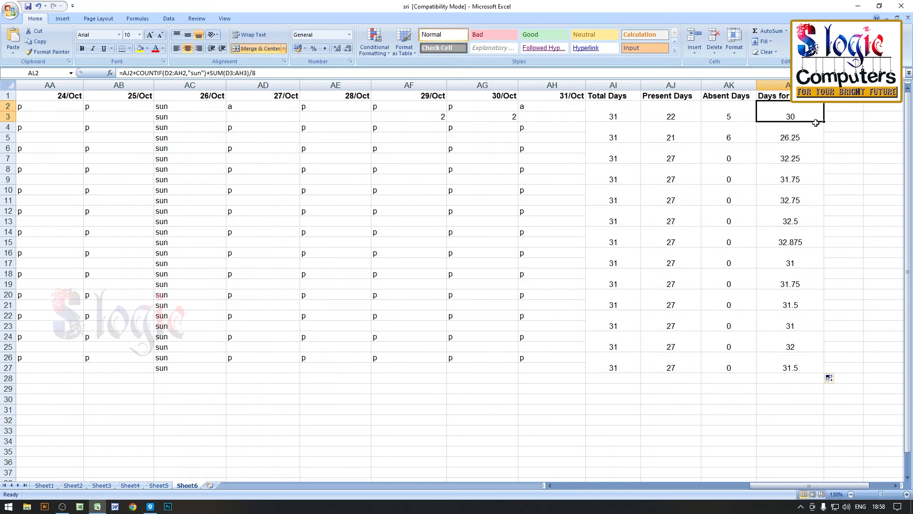
{"action": "double_click", "coordinate": [788, 116]}
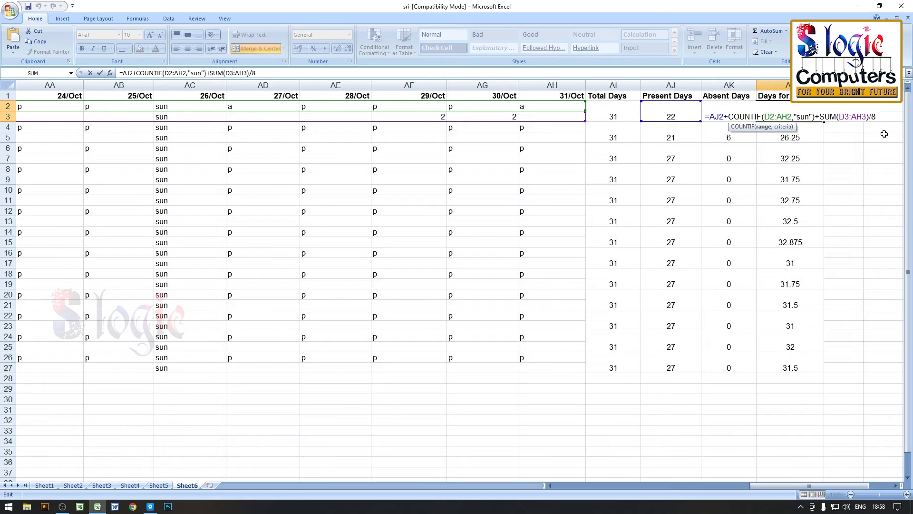
{"action": "key", "text": "Return"}
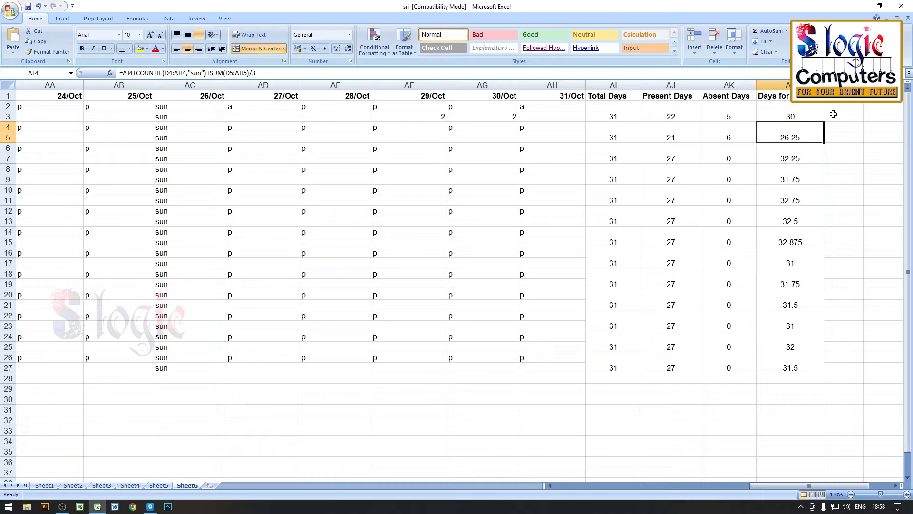
{"action": "left_click", "coordinate": [797, 111]}
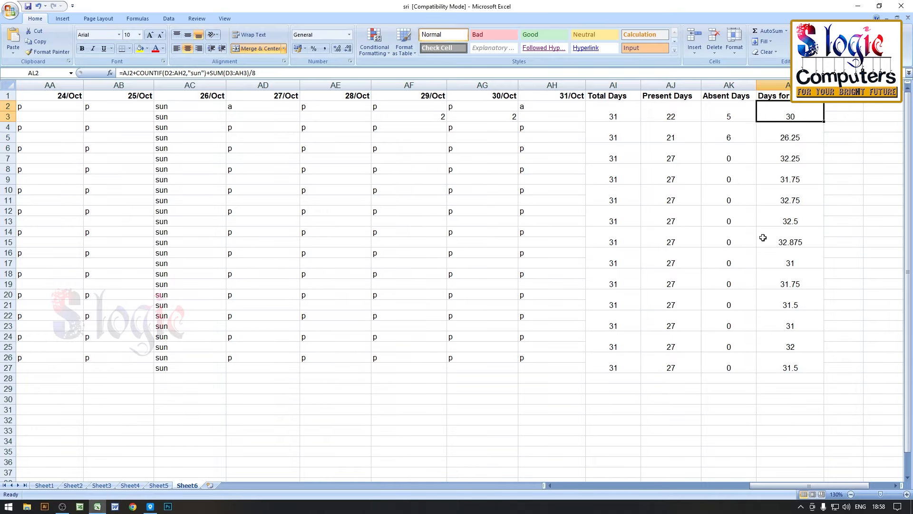
On Sheet2, insert a new column before Basic Salary and enter the heading D.A in C1.
{"action": "left_click", "coordinate": [75, 485]}
{"action": "left_click", "coordinate": [94, 486]}
{"action": "left_click", "coordinate": [72, 486]}
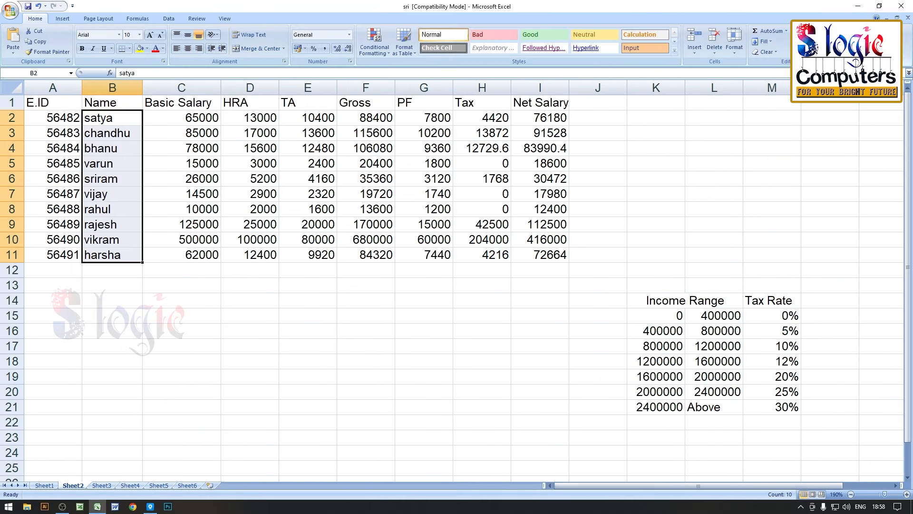
{"action": "left_click", "coordinate": [189, 87]}
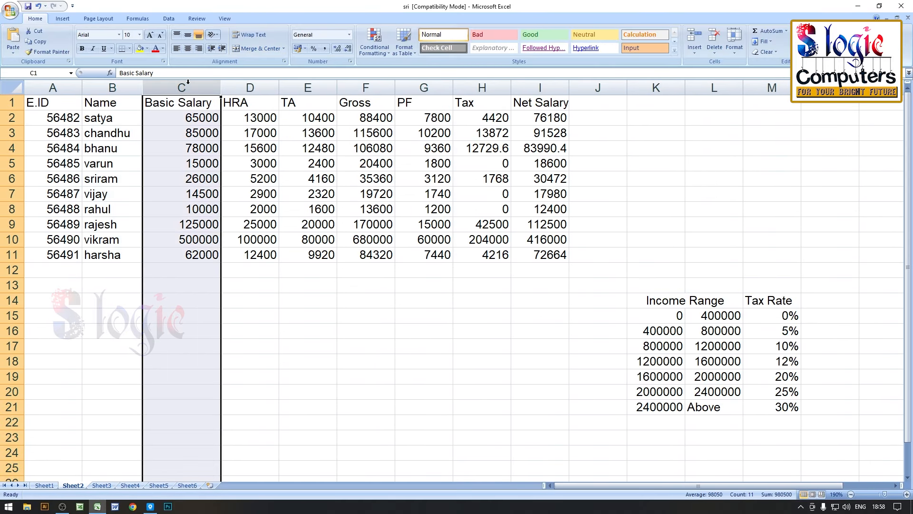
{"action": "right_click", "coordinate": [190, 87]}
{"action": "left_click", "coordinate": [212, 133]}
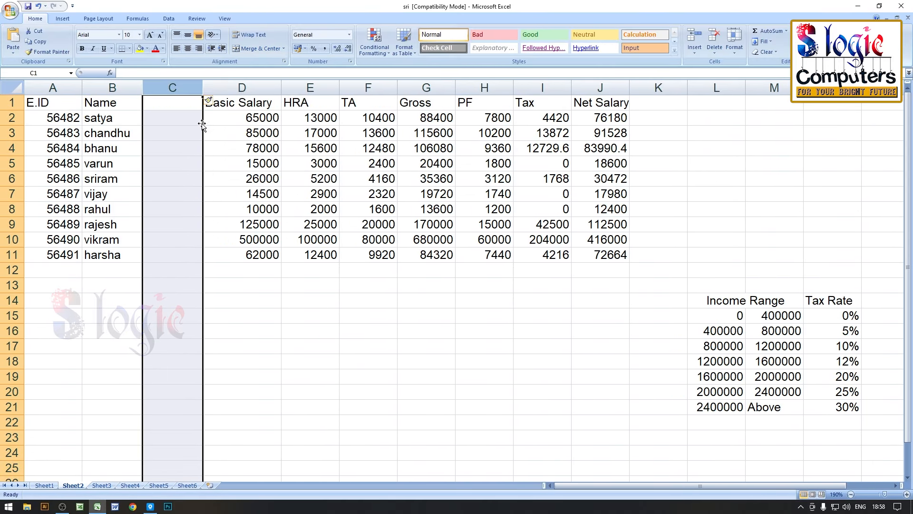
{"action": "left_click", "coordinate": [162, 103]}
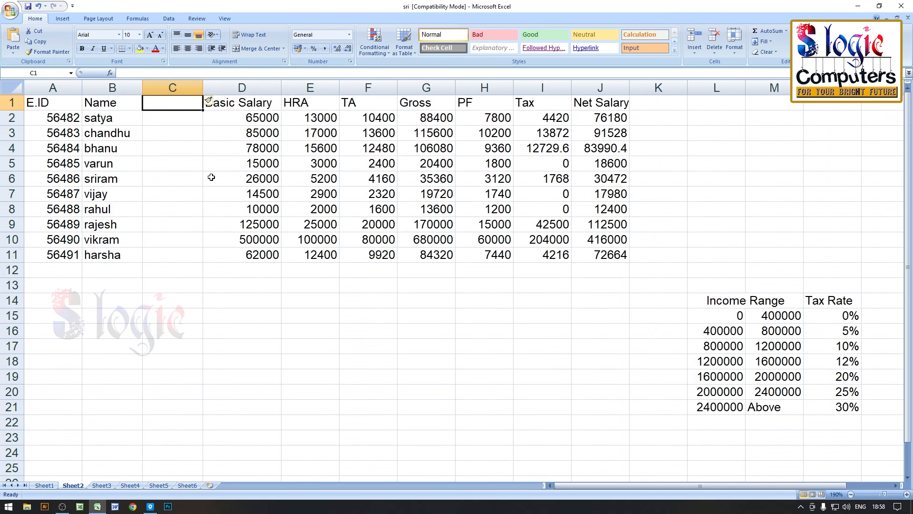
{"action": "type", "text": "D"}
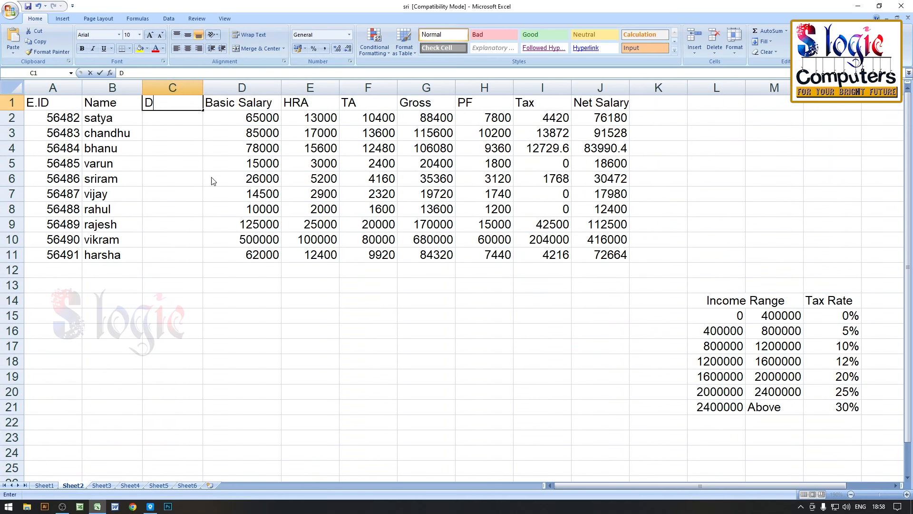
{"action": "type", "text": ".A"}
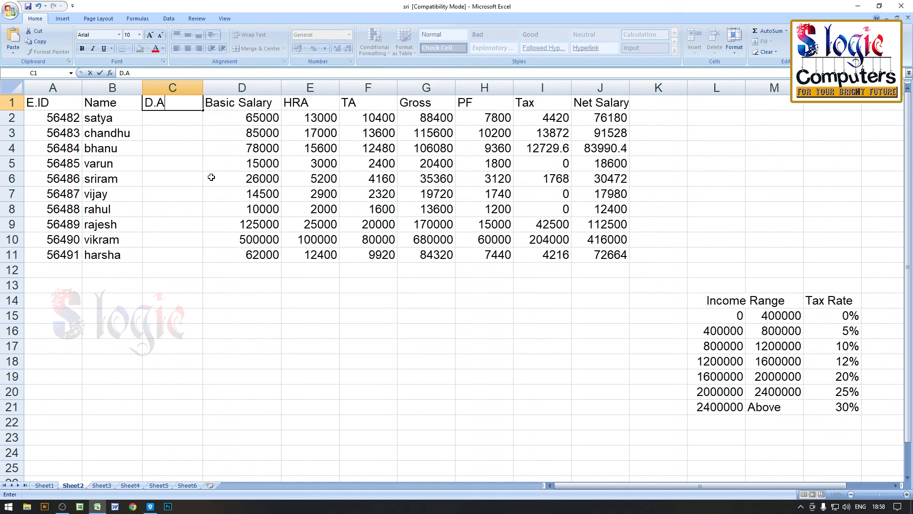
{"action": "key", "text": "Return"}
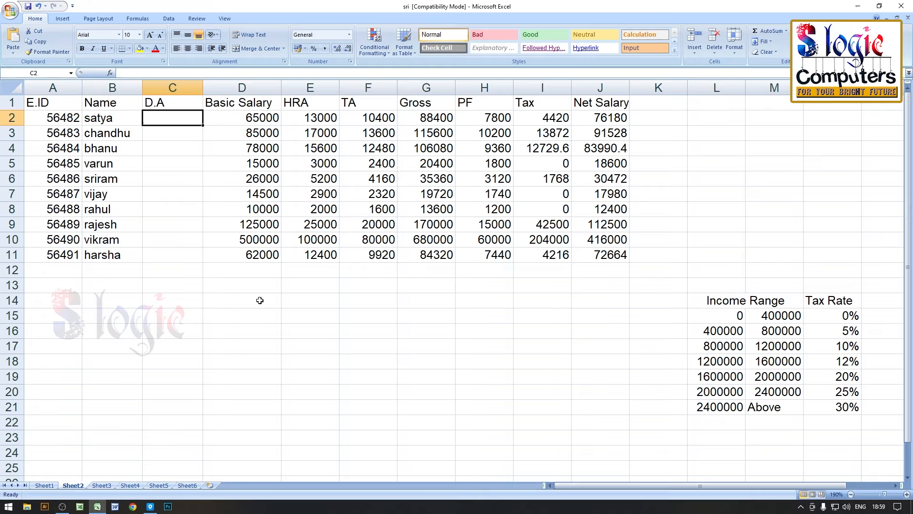
Enter the D.A amounts 1200, 850, 600, 500 and 1500 for the first five employees in C2:C6.
{"action": "type", "text": "1200"}
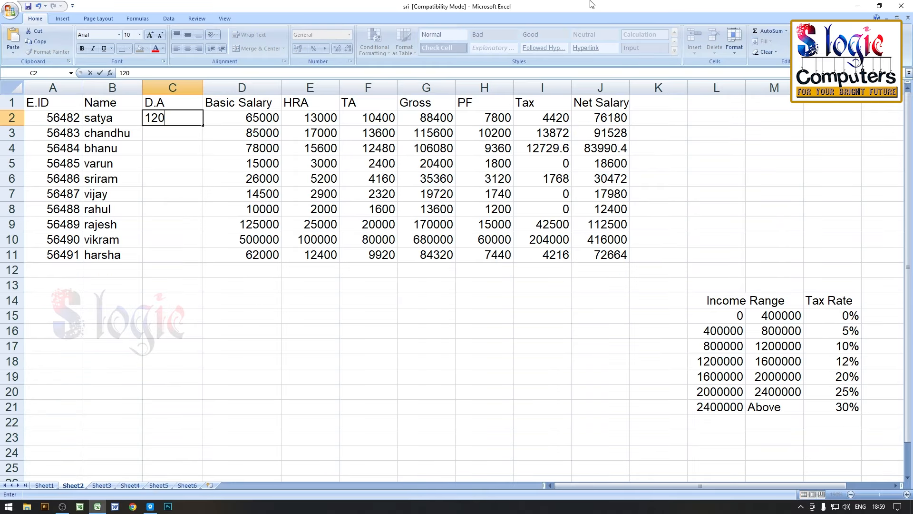
{"action": "key", "text": "Return"}
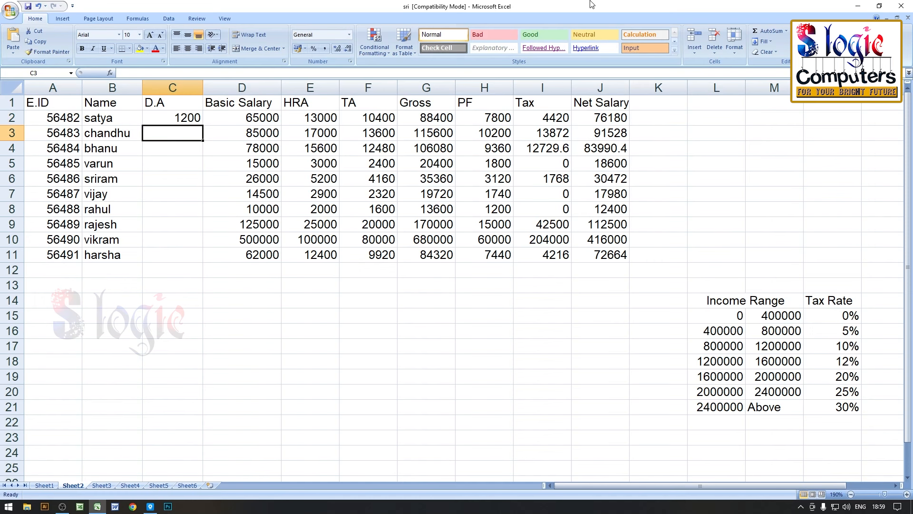
{"action": "type", "text": "85"}
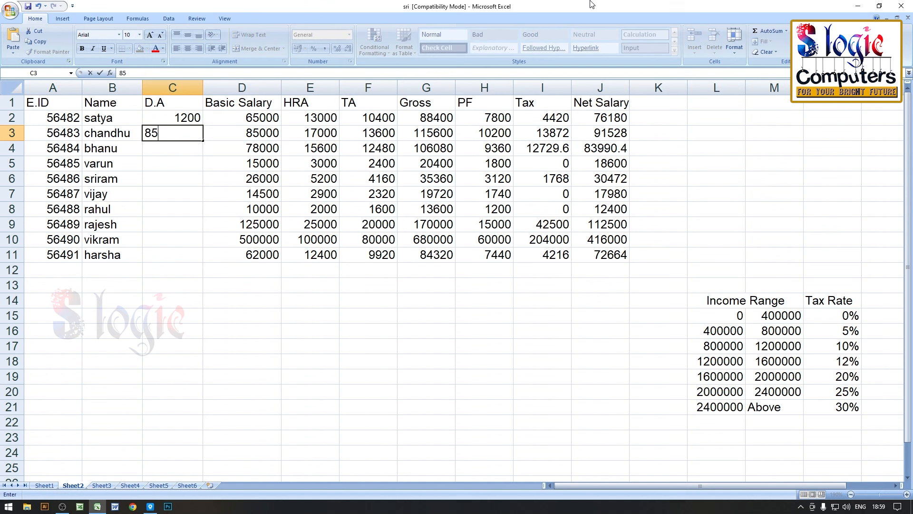
{"action": "type", "text": "0"}
{"action": "key", "text": "Return"}
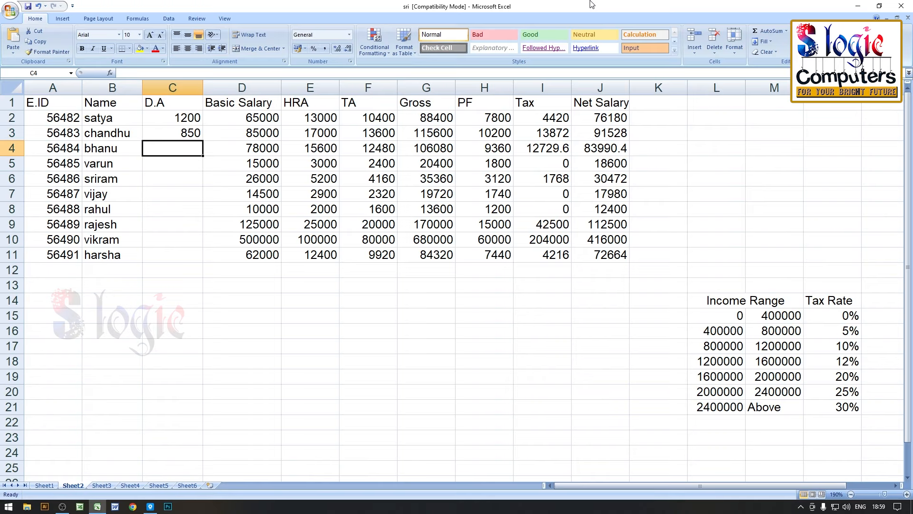
{"action": "type", "text": "600"}
{"action": "key", "text": "Return"}
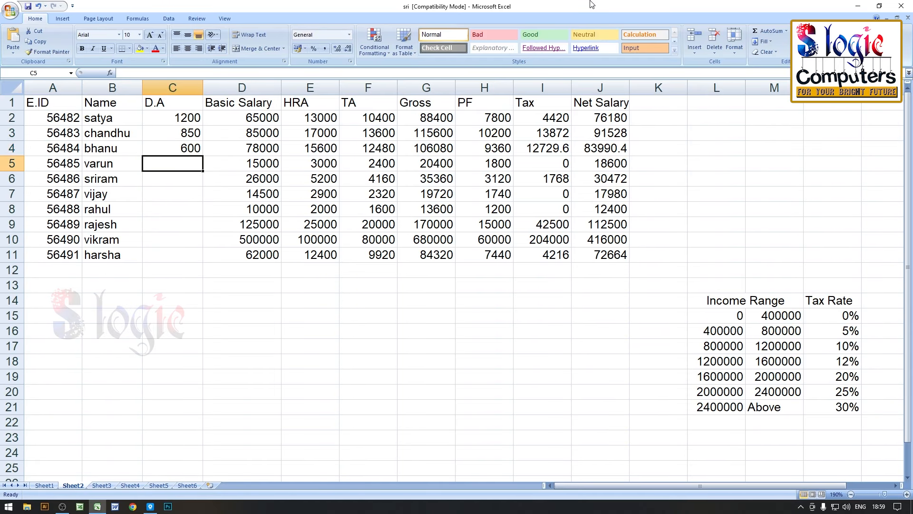
{"action": "type", "text": "500"}
{"action": "key", "text": "Return"}
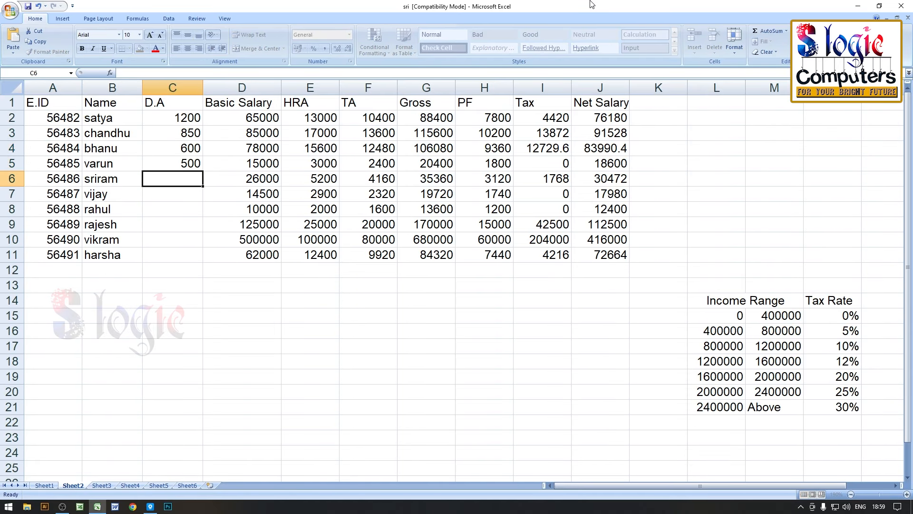
{"action": "type", "text": "1500"}
{"action": "key", "text": "Return"}
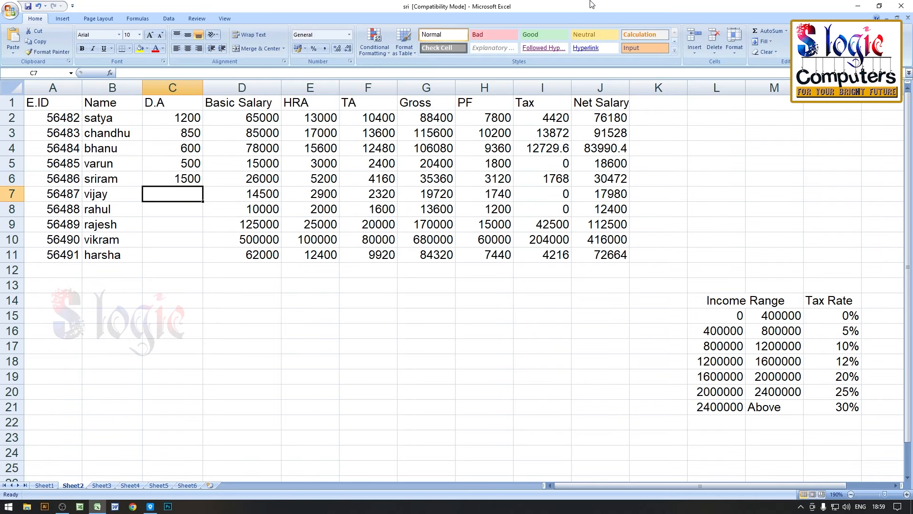
Enter the D.A amounts 960, 450, 850, 1000 and 1450 for the last five employees in C7:C11.
{"action": "type", "text": "960"}
{"action": "key", "text": "Return"}
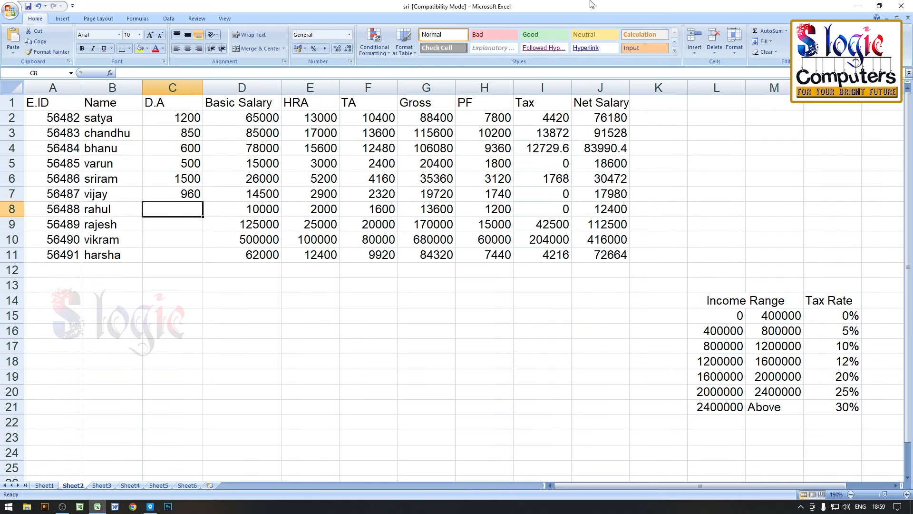
{"action": "type", "text": "450"}
{"action": "key", "text": "Return"}
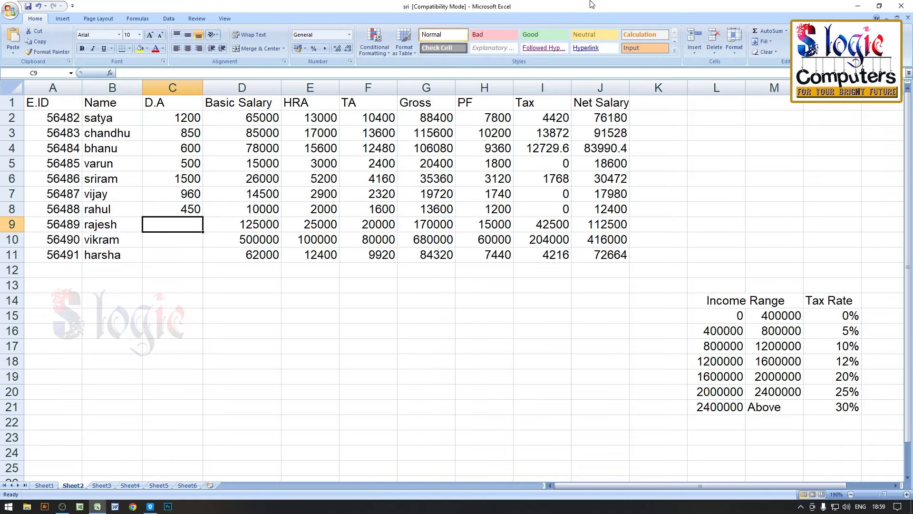
{"action": "type", "text": "850"}
{"action": "key", "text": "Return"}
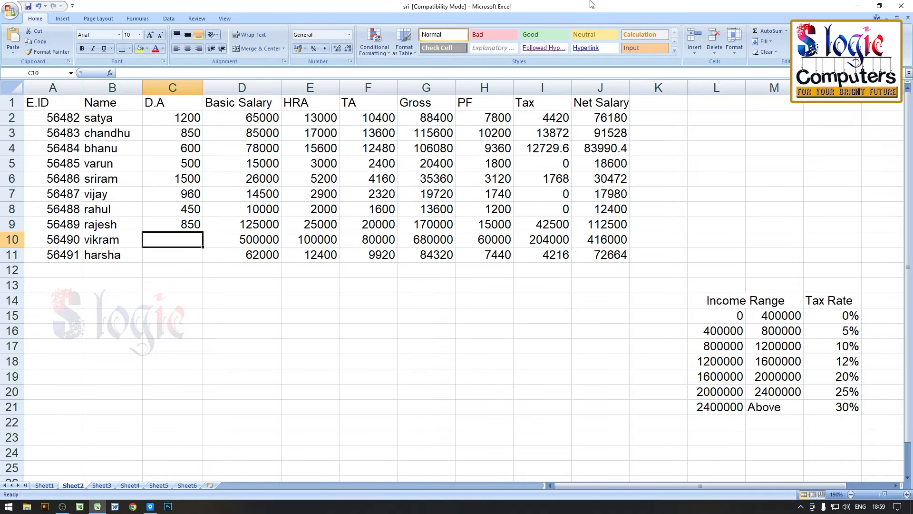
{"action": "type", "text": "1000"}
{"action": "key", "text": "Return"}
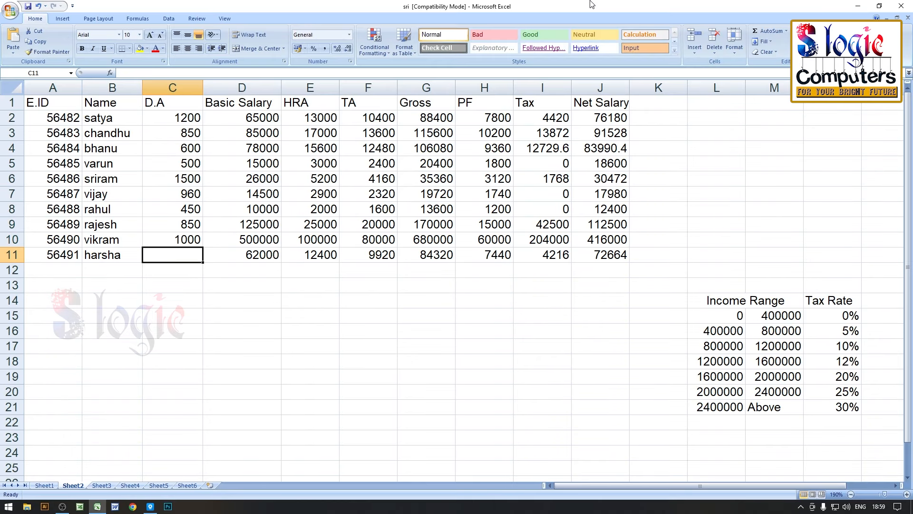
{"action": "type", "text": "1450"}
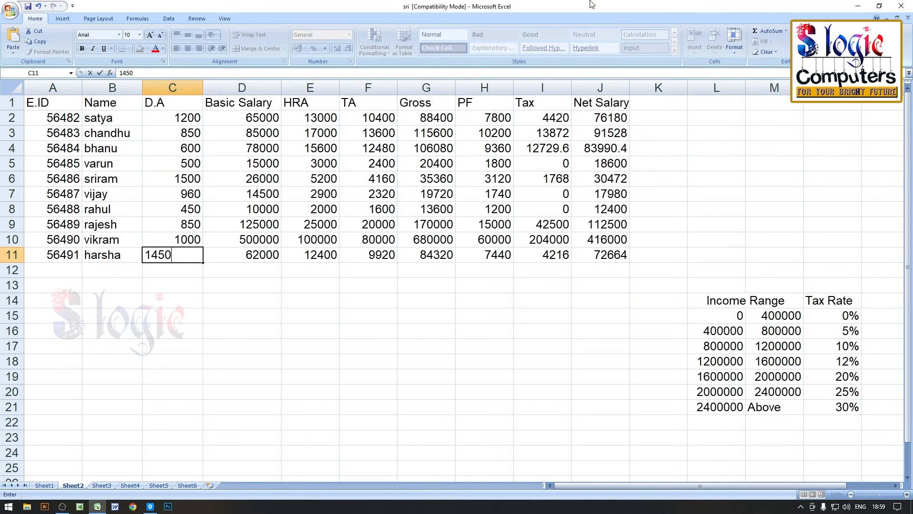
{"action": "key", "text": "Tab"}
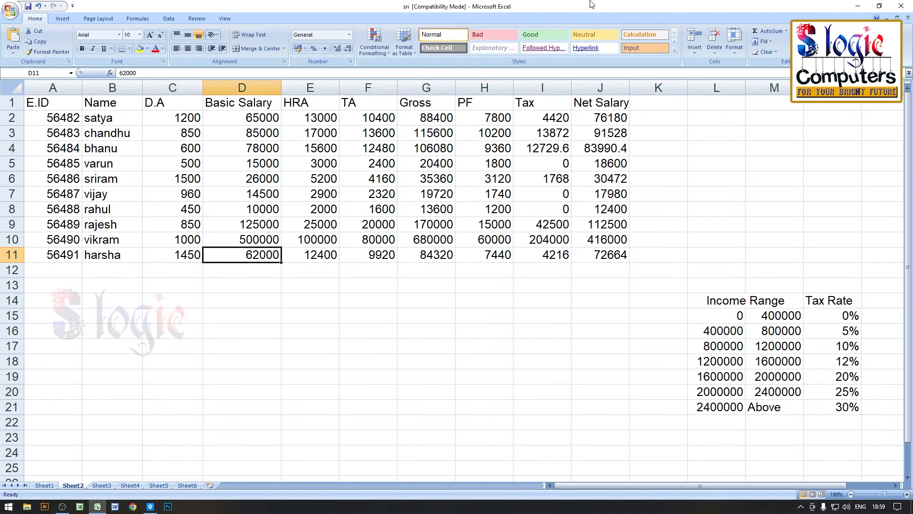
Insert a column before Basic Salary with the heading Working Days in D1 and widen it to show the full heading.
{"action": "left_click", "coordinate": [260, 90]}
{"action": "right_click", "coordinate": [261, 90]}
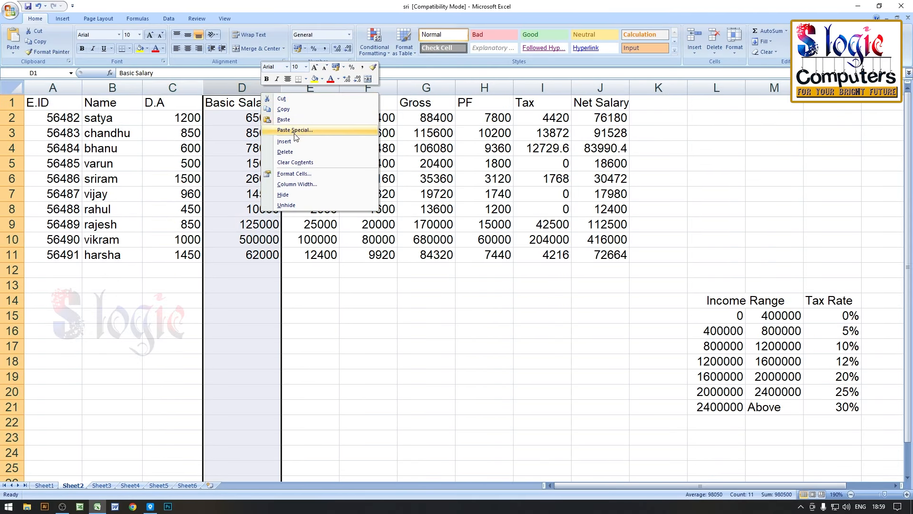
{"action": "left_click", "coordinate": [288, 142]}
{"action": "left_click", "coordinate": [255, 116]}
{"action": "left_click", "coordinate": [251, 105]}
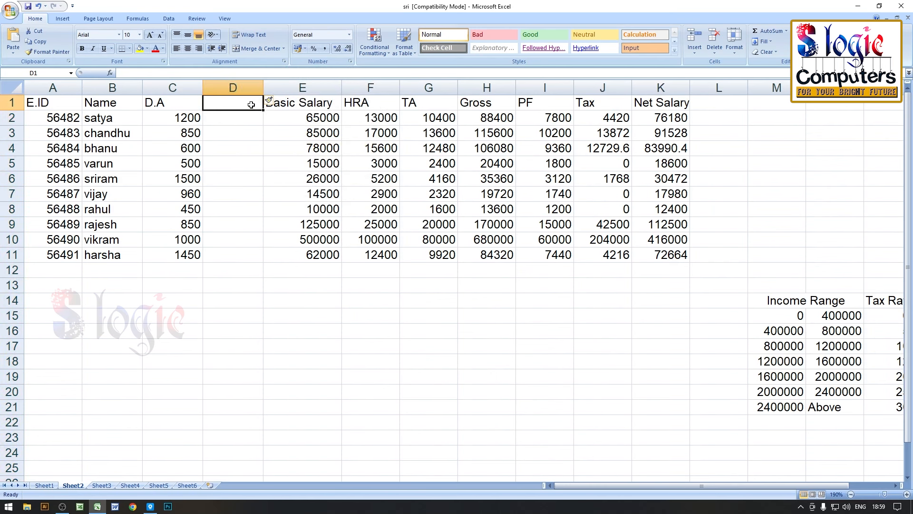
{"action": "type", "text": "W"}
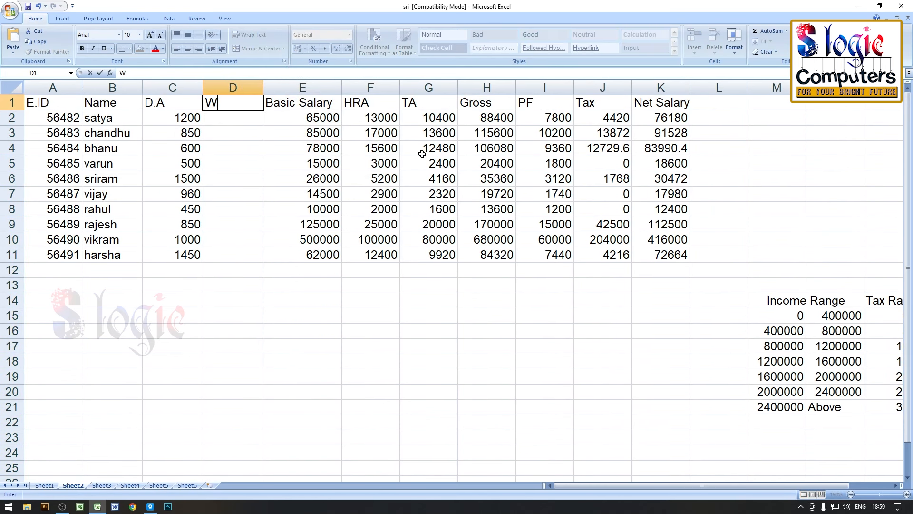
{"action": "type", "text": "orking Days"}
{"action": "key", "text": "Return"}
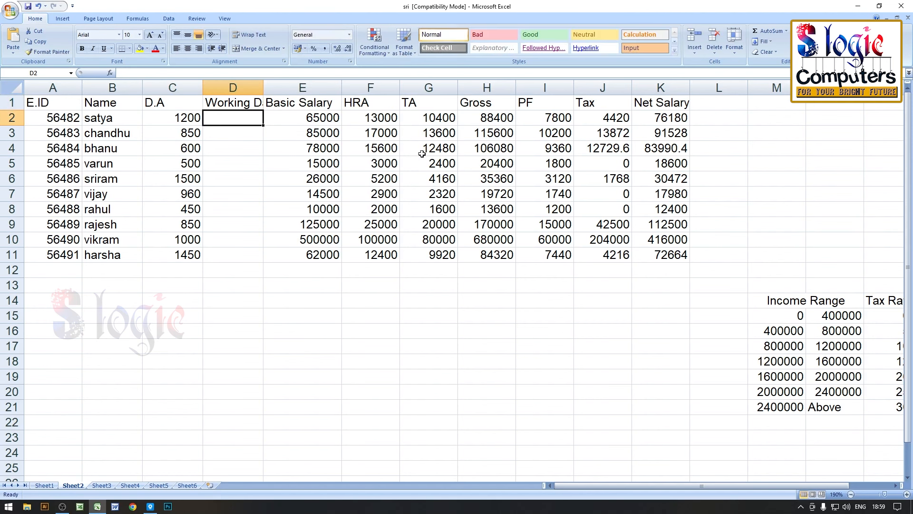
{"action": "left_click_drag", "start_coordinate": [263, 88], "coordinate": [292, 88]}
Clear the Basic Salary amounts and fill E2:E11 with a formula adding D.A and Working Days, starting with =C2+D2.
{"action": "left_click_drag", "start_coordinate": [341, 125], "coordinate": [351, 298]}
{"action": "key", "text": "Delete"}
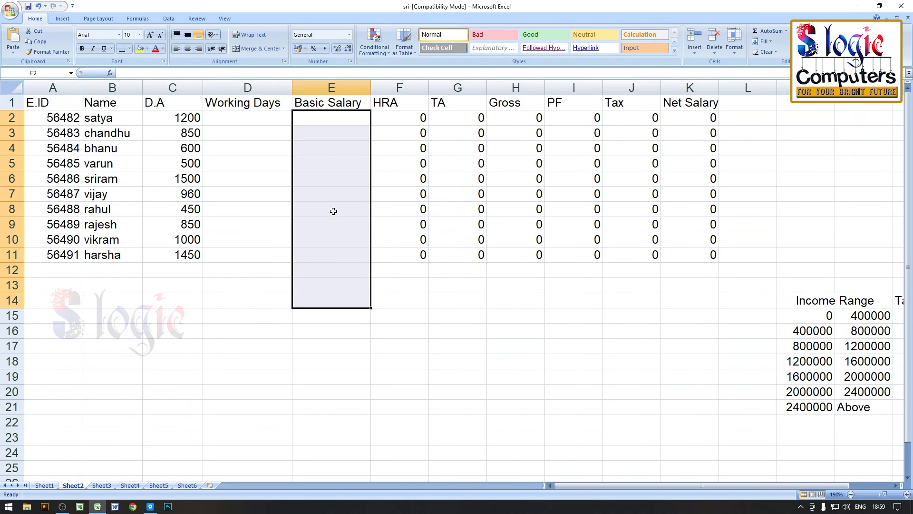
{"action": "left_click", "coordinate": [329, 122]}
{"action": "type", "text": "="}
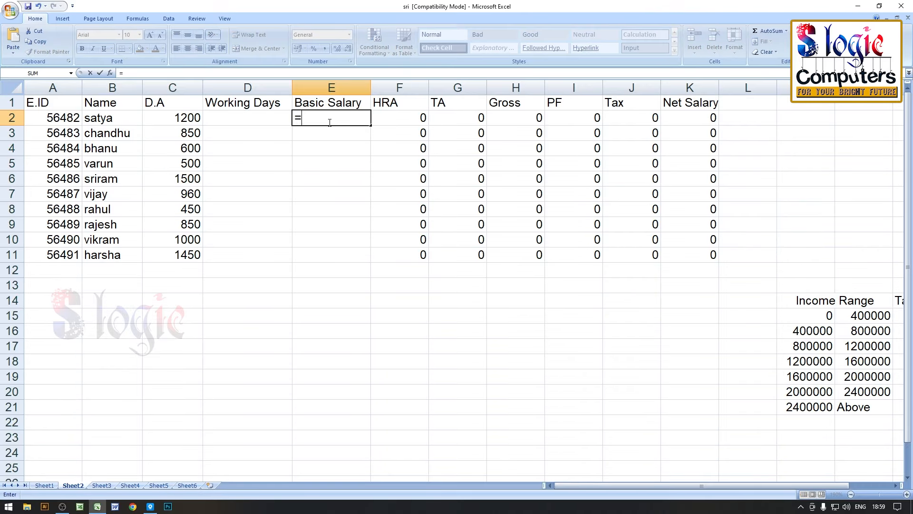
{"action": "left_click", "coordinate": [173, 120]}
{"action": "type", "text": "+"}
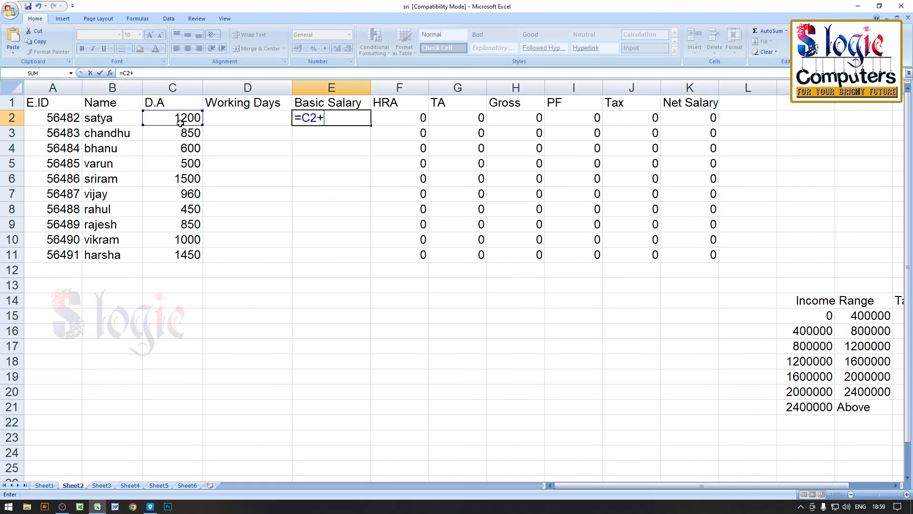
{"action": "left_click", "coordinate": [231, 118]}
{"action": "key", "text": "Return"}
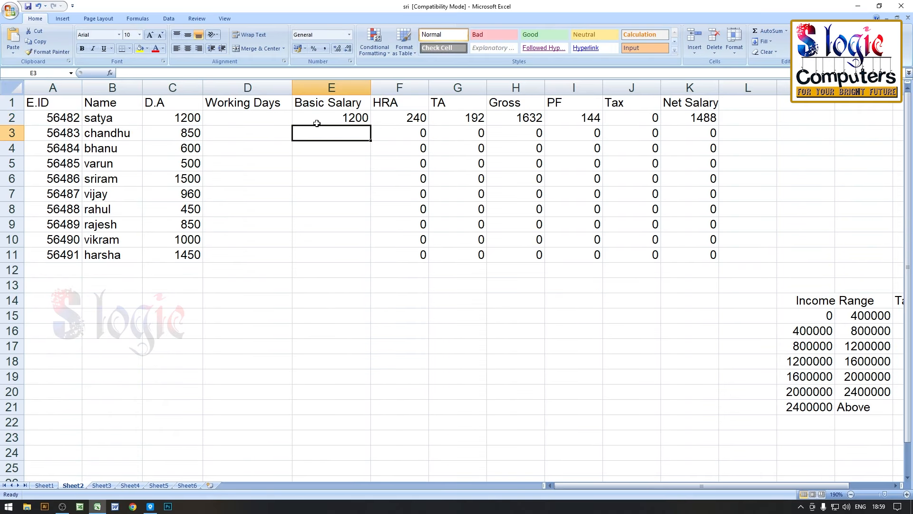
{"action": "left_click", "coordinate": [354, 117]}
{"action": "left_click_drag", "start_coordinate": [371, 126], "coordinate": [371, 264]}
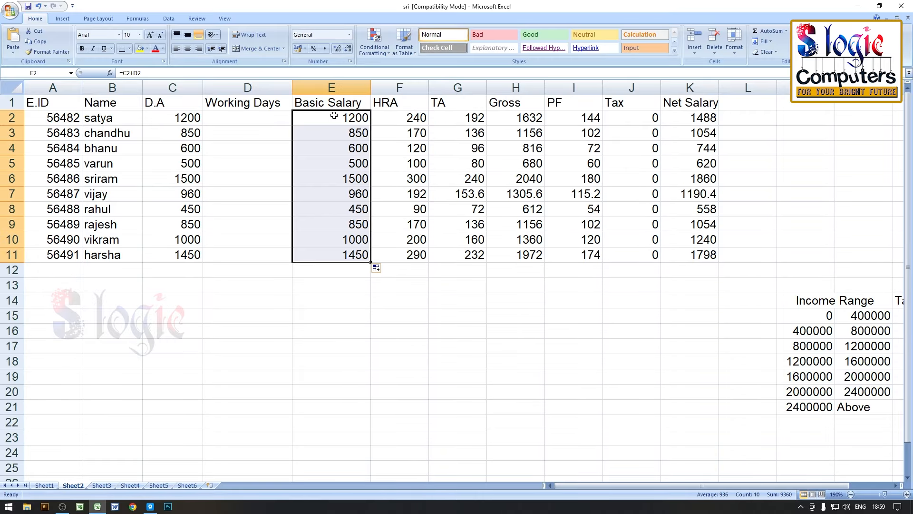
Change the Basic Salary formula in E2 to =C2*D2 and fill it down through E11.
{"action": "left_click", "coordinate": [334, 115]}
{"action": "left_click", "coordinate": [133, 73]}
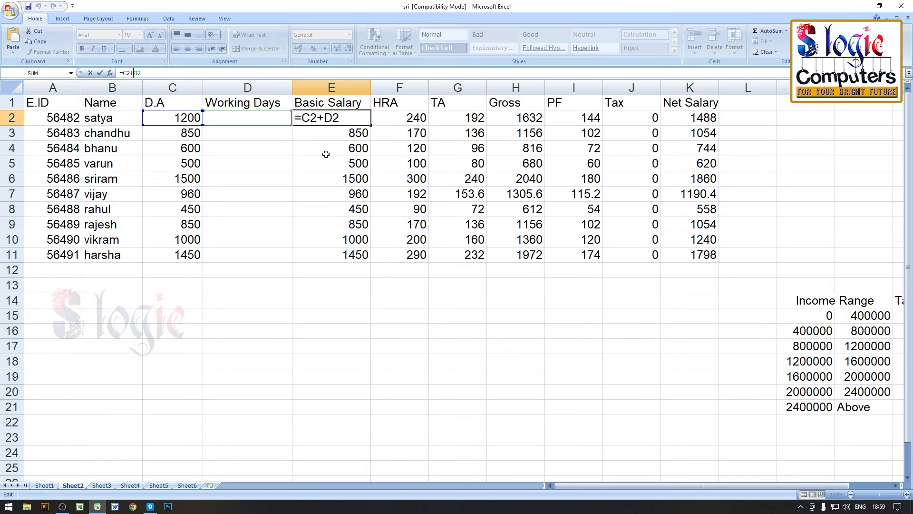
{"action": "key", "text": "BackSpace"}
{"action": "type", "text": "*"}
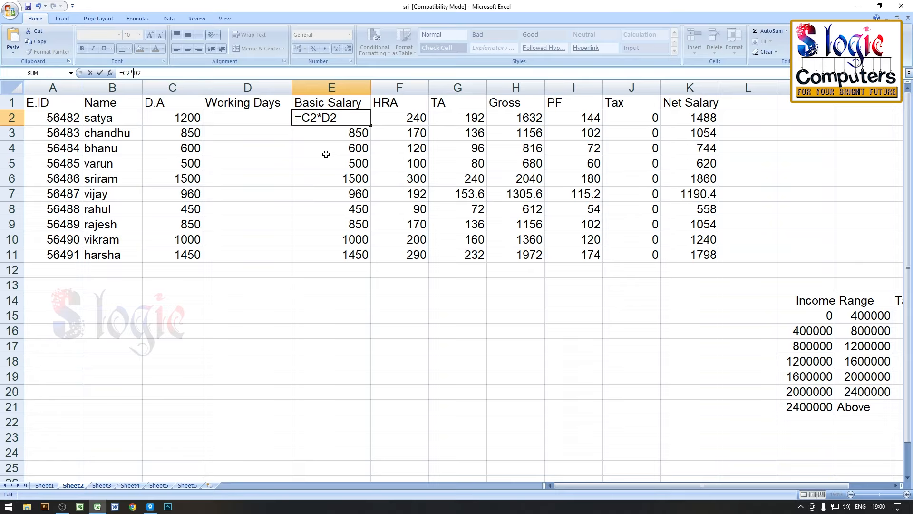
{"action": "key", "text": "Return"}
{"action": "left_click", "coordinate": [349, 119]}
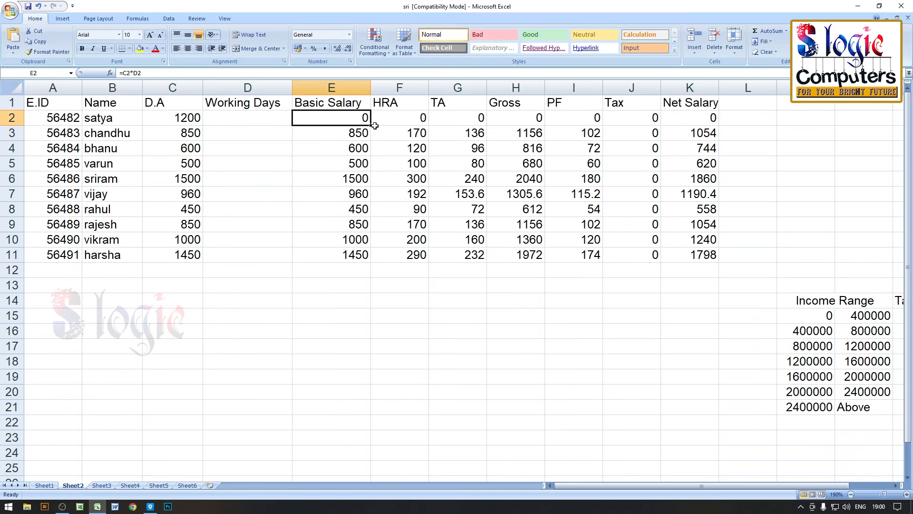
{"action": "left_click_drag", "start_coordinate": [371, 125], "coordinate": [374, 267]}
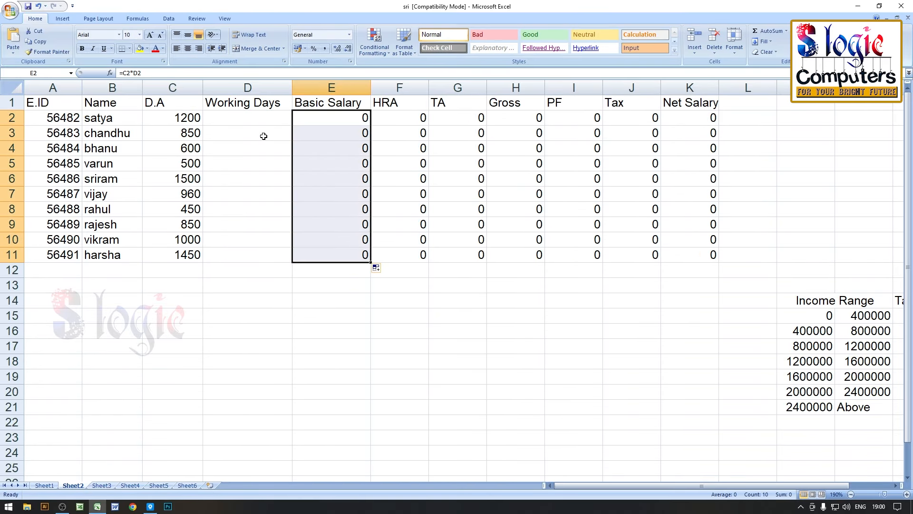
Try to link the first employee's Working Days cell D2 to the Days for Pay value on Sheet6.
{"action": "left_click", "coordinate": [241, 118]}
{"action": "type", "text": "="}
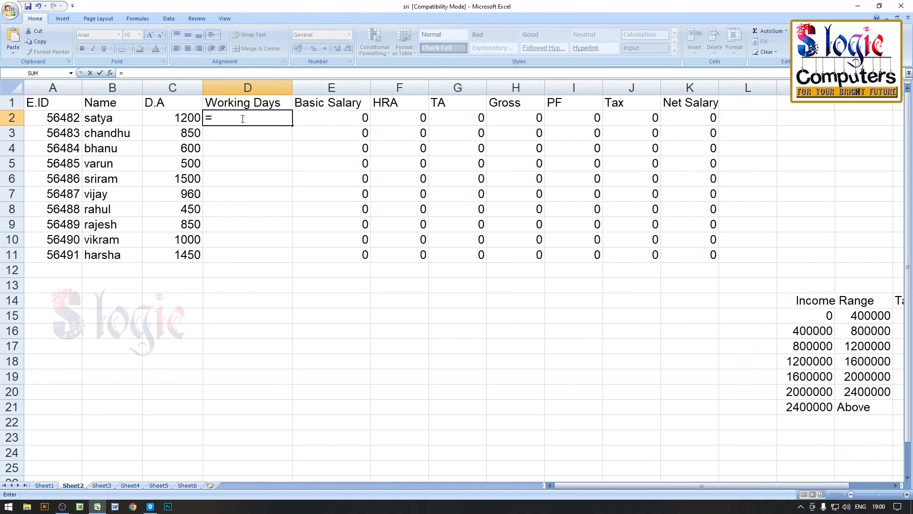
{"action": "left_click", "coordinate": [186, 485]}
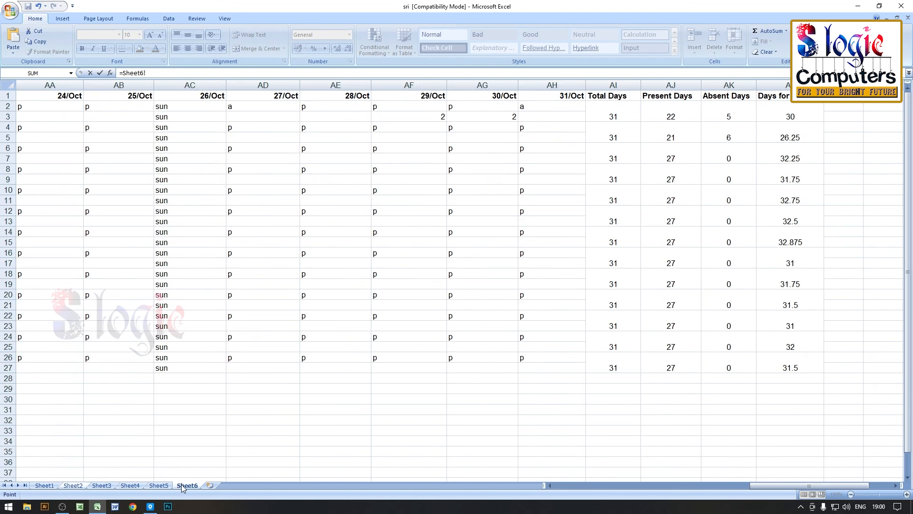
{"action": "left_click", "coordinate": [794, 115]}
{"action": "left_click", "coordinate": [76, 486]}
{"action": "key", "text": "Return"}
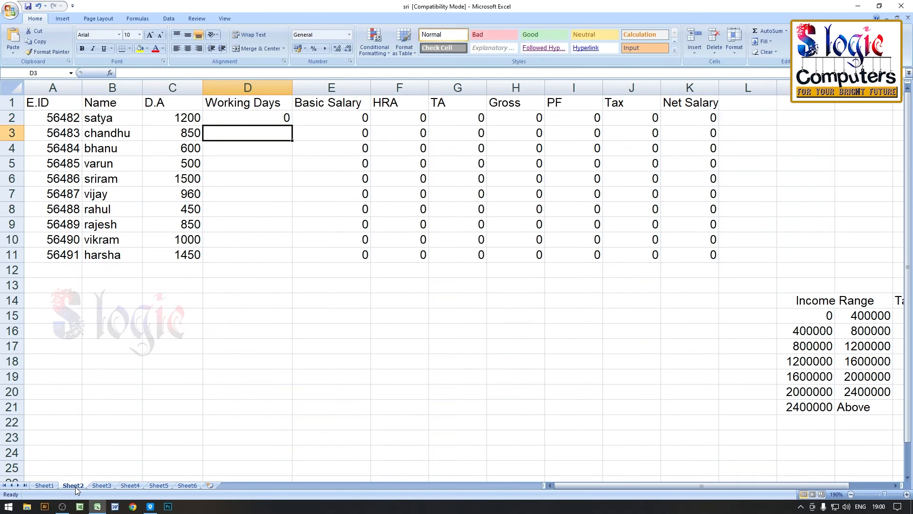
Set D2 to reference the first employee's Days for Pay cell AL2 on Sheet6 and fill it down through D11.
{"action": "left_click", "coordinate": [279, 119]}
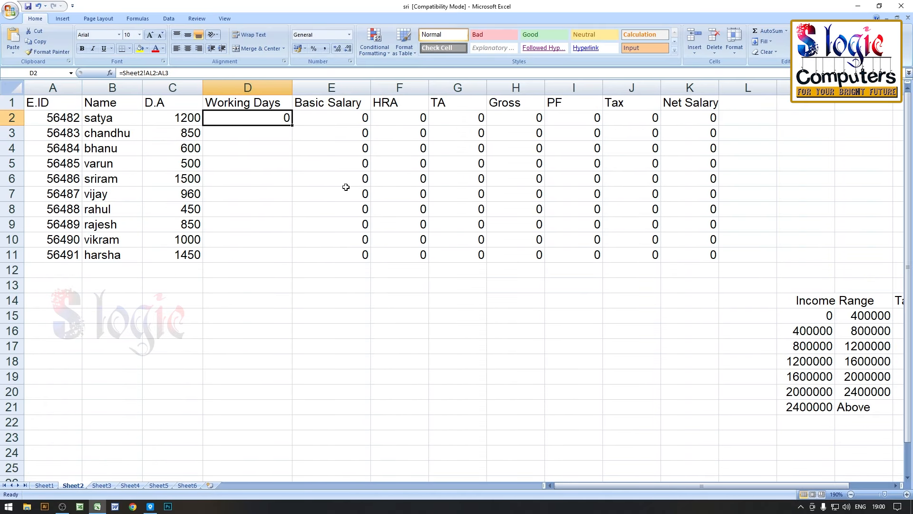
{"action": "type", "text": "="}
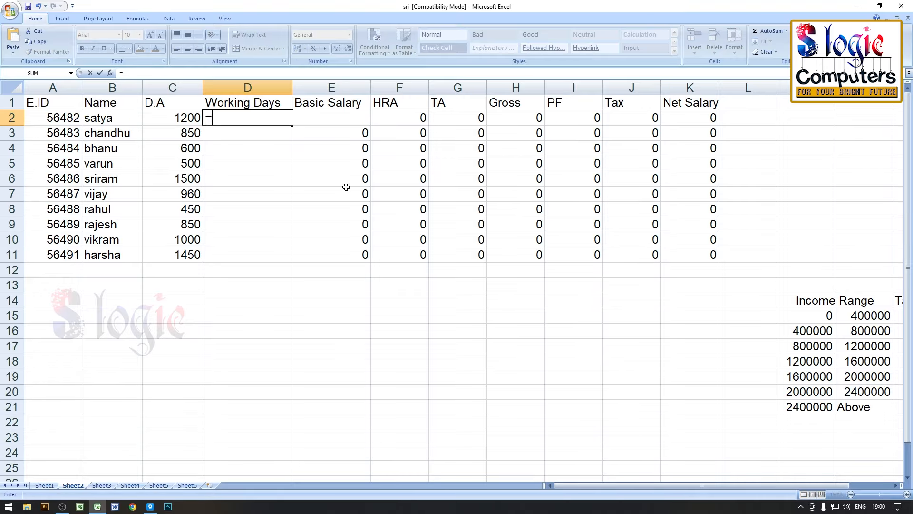
{"action": "left_click", "coordinate": [187, 485]}
{"action": "left_click", "coordinate": [780, 111]}
{"action": "key", "text": "Return"}
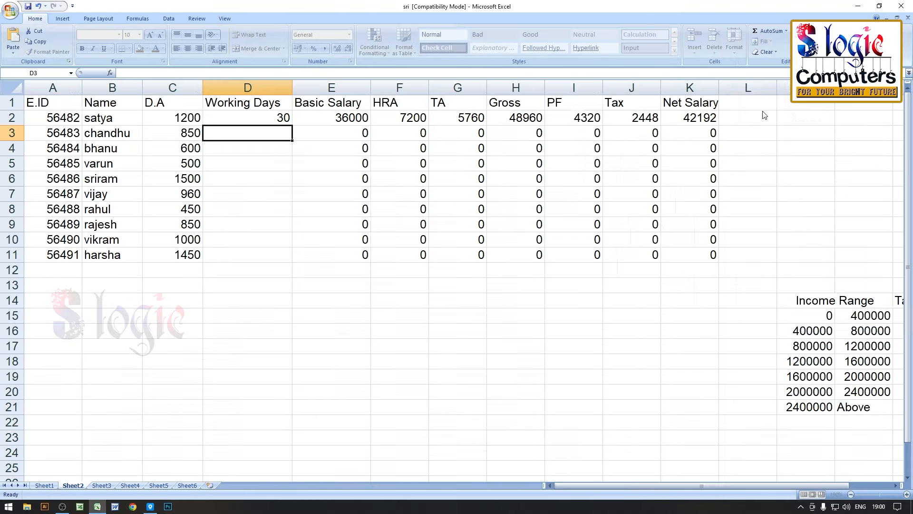
{"action": "left_click", "coordinate": [281, 118]}
{"action": "left_click_drag", "start_coordinate": [294, 125], "coordinate": [300, 259]}
{"action": "left_click", "coordinate": [419, 333]}
Replace the Working Days formula in D3 with a reference to Days for Pay cell AL4 on Sheet6.
{"action": "left_click", "coordinate": [285, 133]}
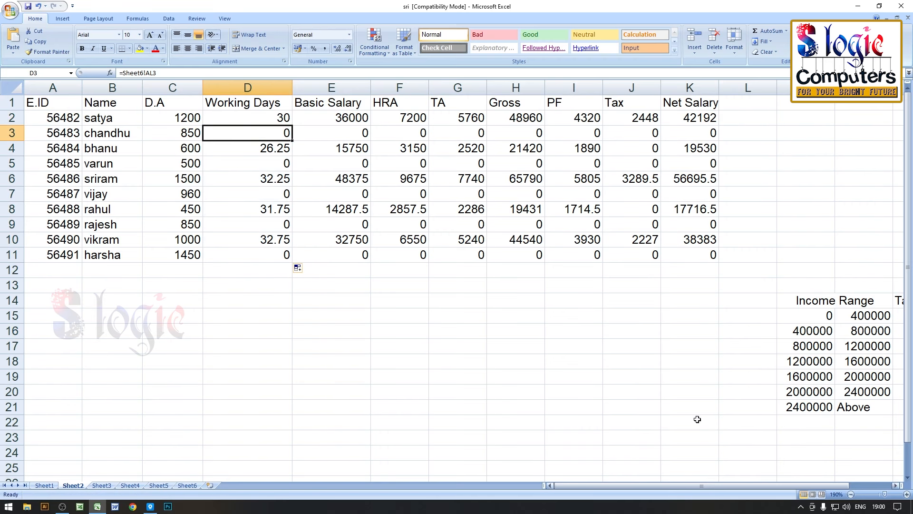
{"action": "key", "text": "Delete"}
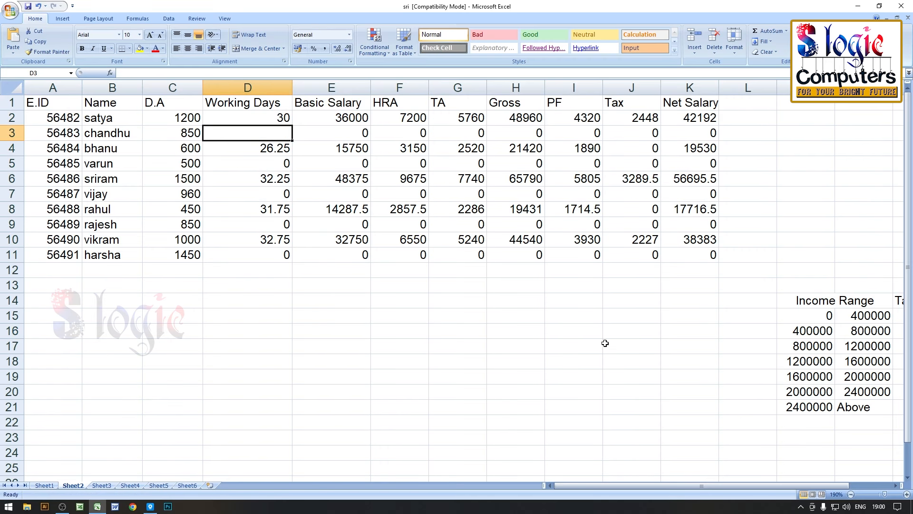
{"action": "type", "text": "="}
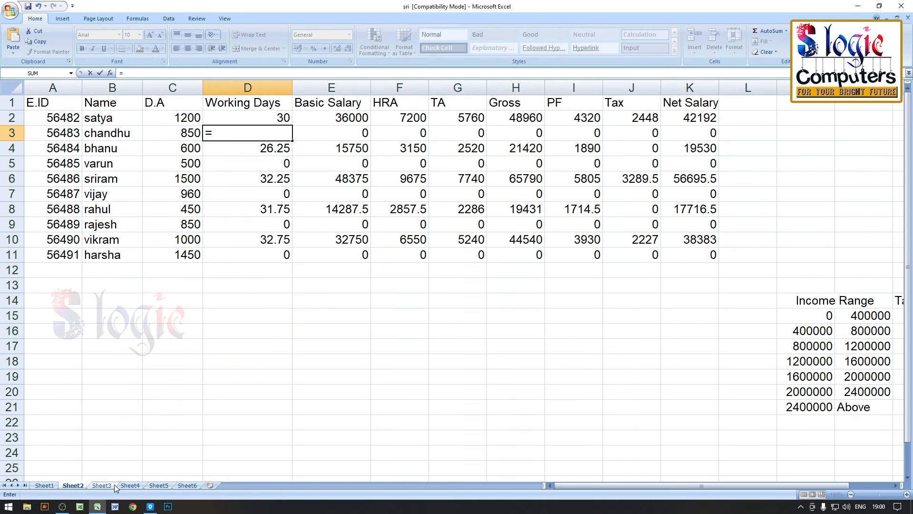
{"action": "left_click", "coordinate": [187, 485]}
{"action": "left_click", "coordinate": [793, 136]}
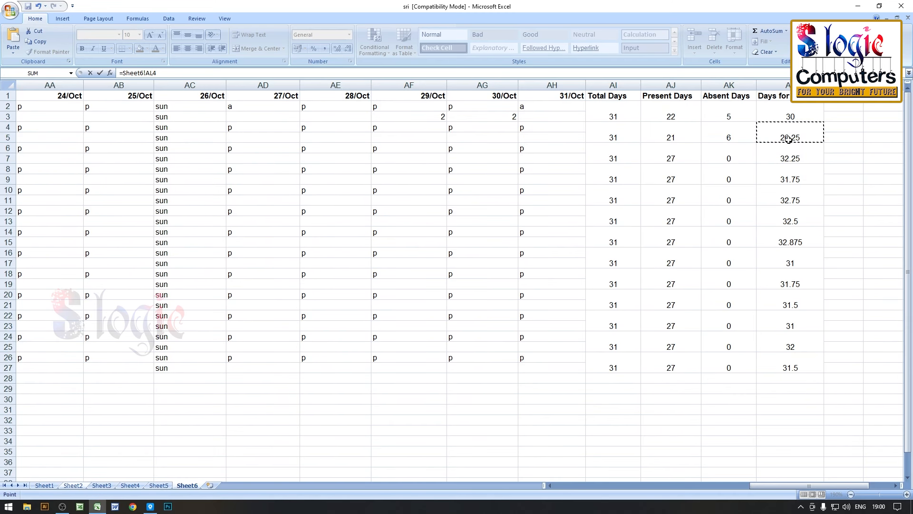
{"action": "key", "text": "Return"}
Link the Working Days cells D4 and D5 to Days for Pay cells AL6 and AL8 on Sheet6.
{"action": "type", "text": "="}
{"action": "left_click", "coordinate": [190, 485]}
{"action": "left_click", "coordinate": [793, 157]}
{"action": "key", "text": "Return"}
{"action": "type", "text": "="}
{"action": "left_click", "coordinate": [187, 485]}
{"action": "left_click", "coordinate": [792, 179]}
{"action": "key", "text": "Return"}
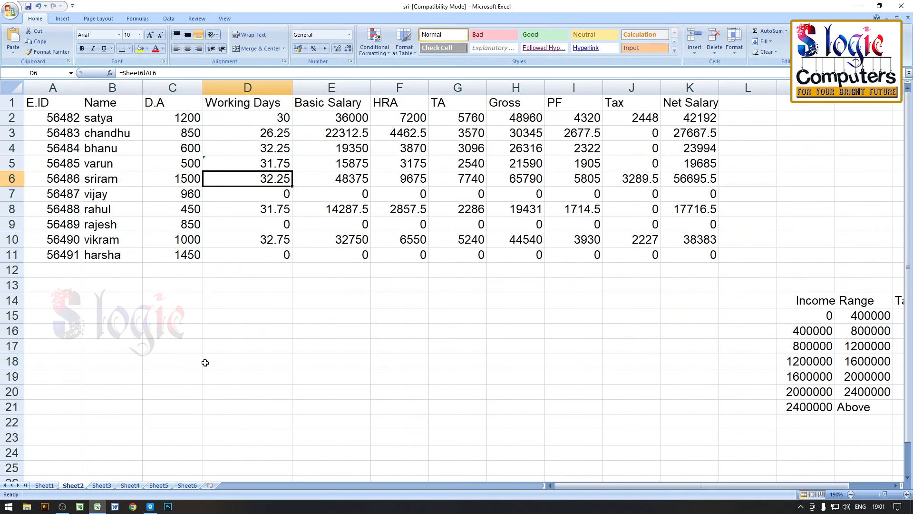
Link the Working Days cells D6 and D7 to Days for Pay cells AL12 and AL14 on Sheet6.
{"action": "type", "text": "="}
{"action": "left_click", "coordinate": [187, 485]}
{"action": "left_click", "coordinate": [789, 218]}
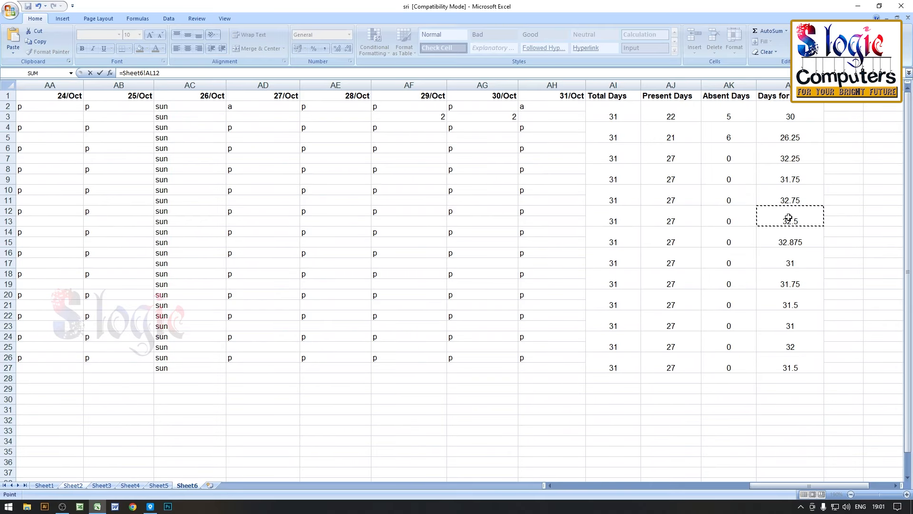
{"action": "key", "text": "Return"}
{"action": "type", "text": "="}
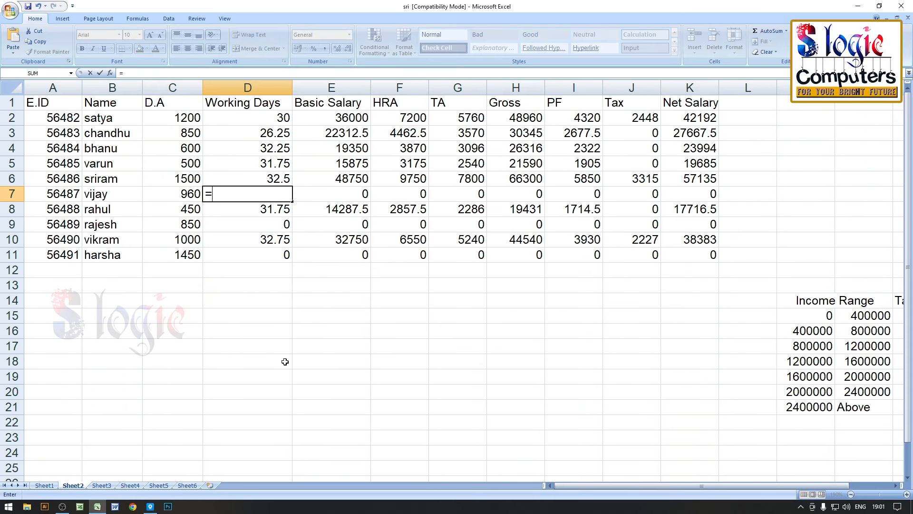
{"action": "left_click", "coordinate": [194, 485]}
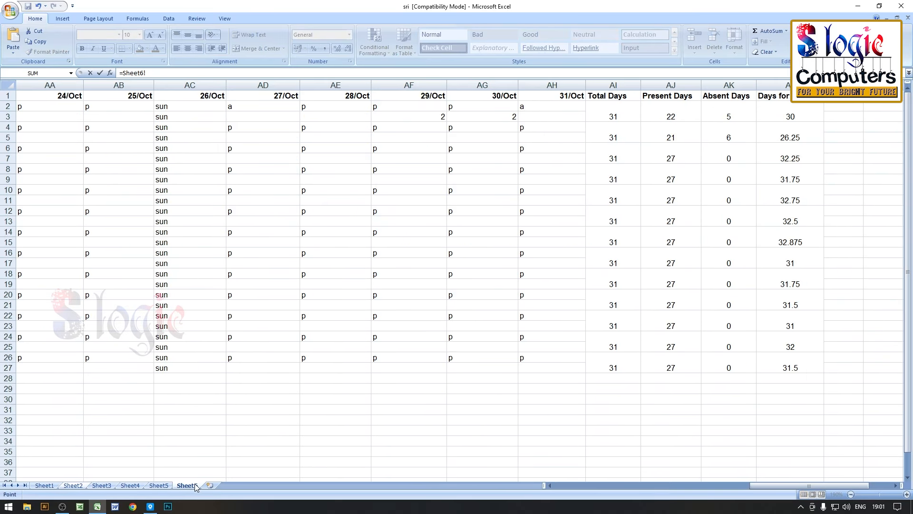
{"action": "left_click", "coordinate": [794, 242]}
{"action": "key", "text": "Return"}
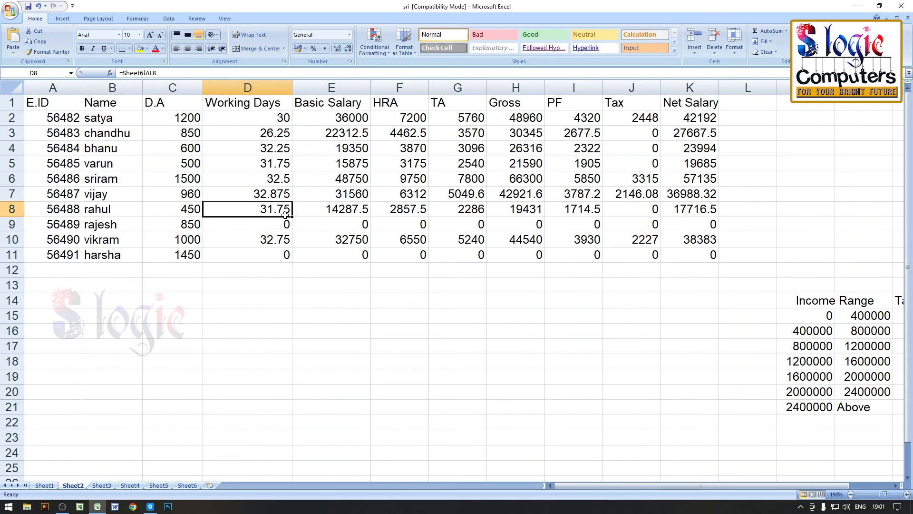
Link the Working Days cells D9 and D11 to Days for Pay cells AL22 and AL26 on Sheet6.
{"action": "left_click", "coordinate": [271, 229]}
{"action": "type", "text": "="}
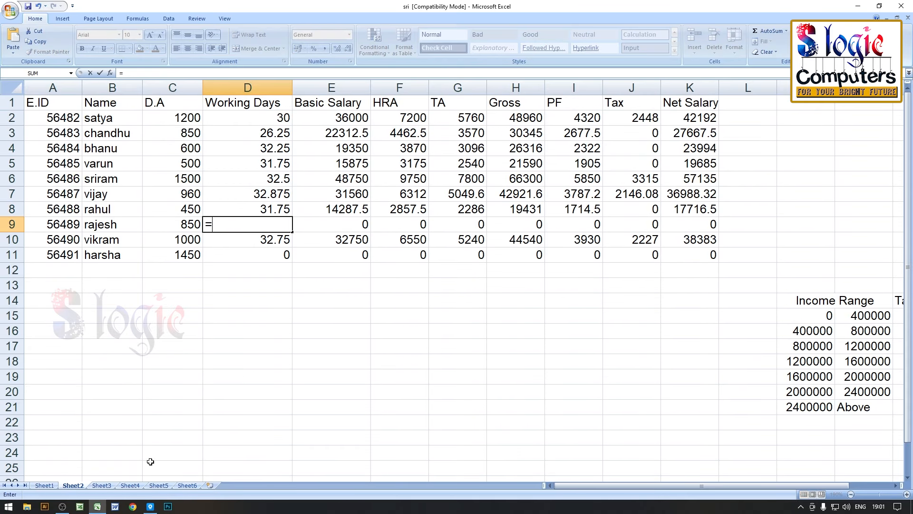
{"action": "left_click", "coordinate": [188, 485]}
{"action": "left_click", "coordinate": [785, 323]}
{"action": "key", "text": "Return"}
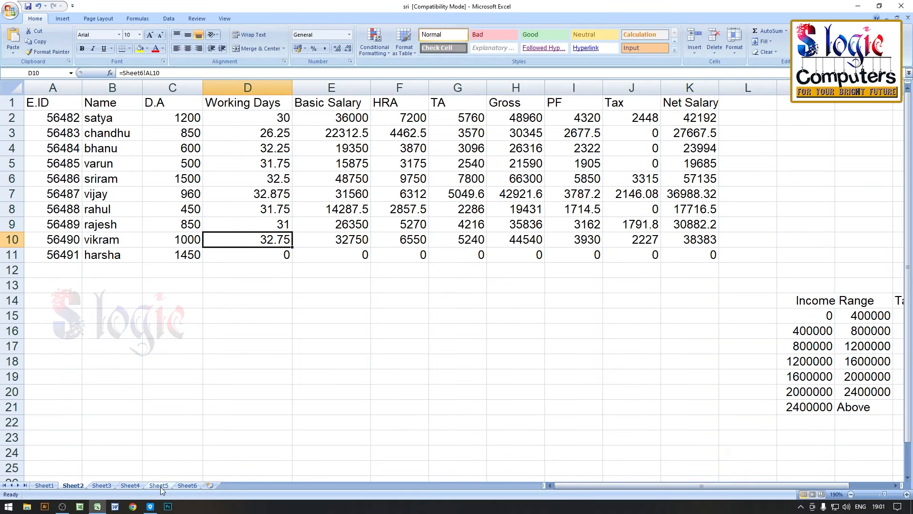
{"action": "left_click", "coordinate": [264, 260]}
{"action": "type", "text": "="}
{"action": "left_click", "coordinate": [188, 485]}
{"action": "left_click", "coordinate": [797, 369]}
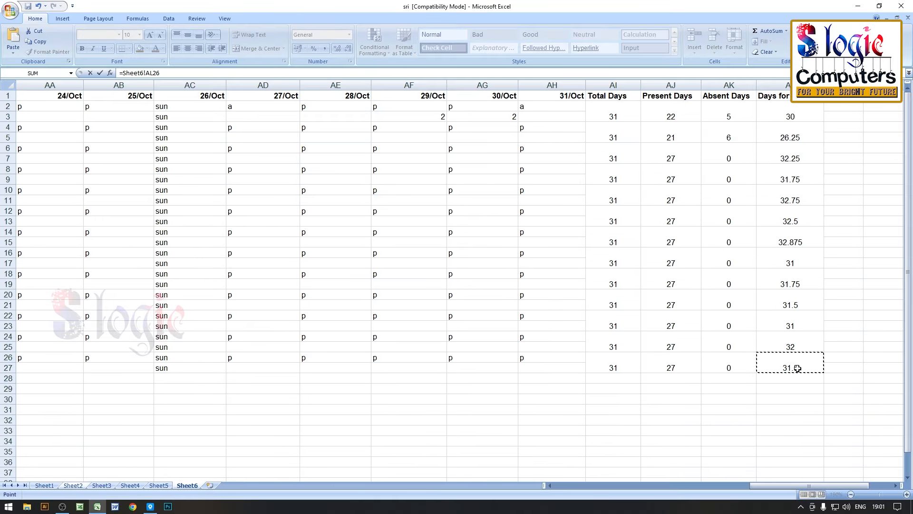
{"action": "key", "text": "Return"}
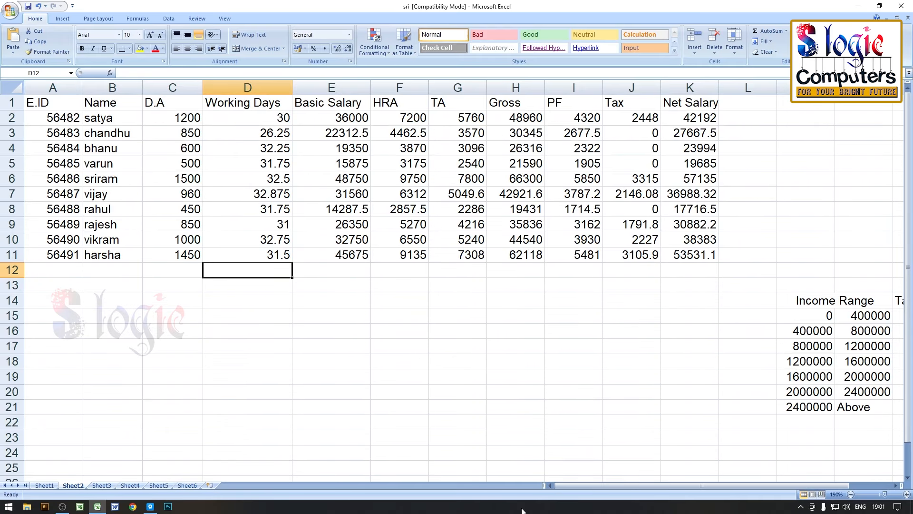
Go back to the start of the October attendance on Sheet6 and select the first employee's 01/Oct entry in D2.
{"action": "left_click", "coordinate": [188, 486]}
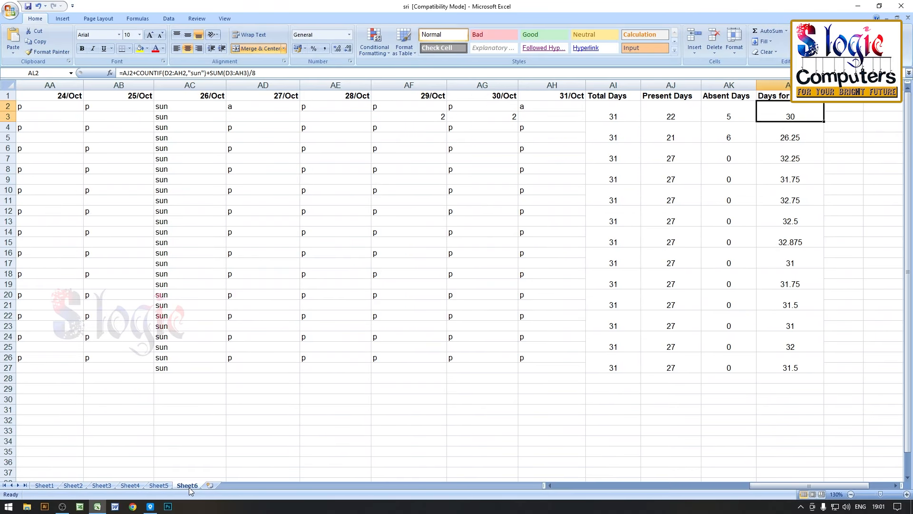
{"action": "left_click_drag", "start_coordinate": [767, 486], "coordinate": [561, 483]}
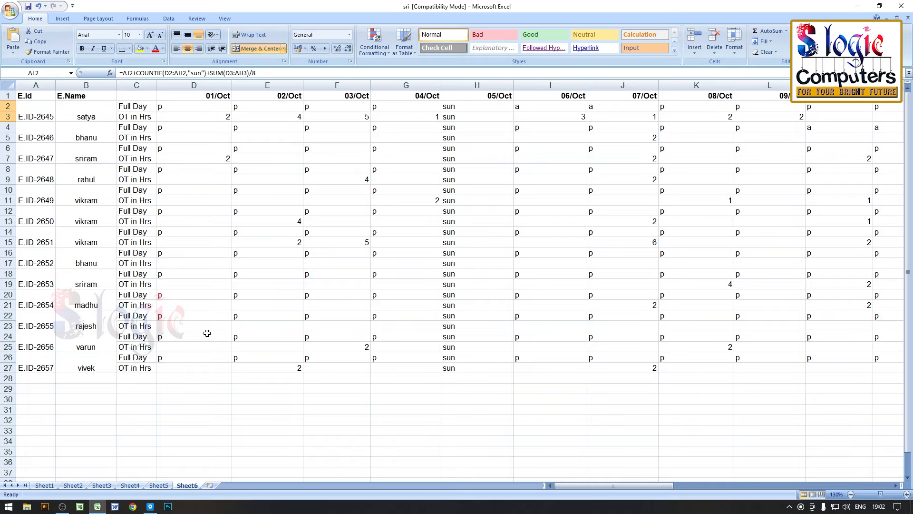
{"action": "left_click", "coordinate": [198, 101]}
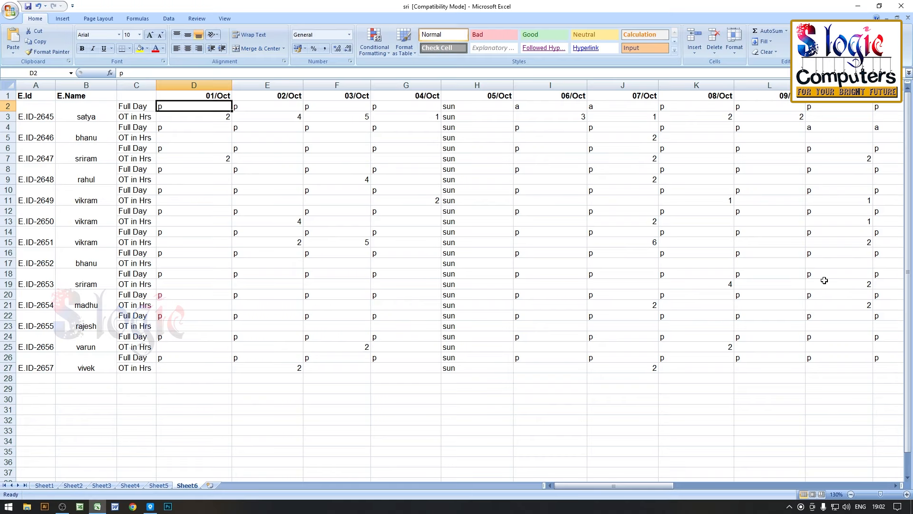
Change the first employee's Full Day attendance to a on 03/Oct and to p on 07/Oct.
{"action": "key", "text": "Right"}
{"action": "key", "text": "Right"}
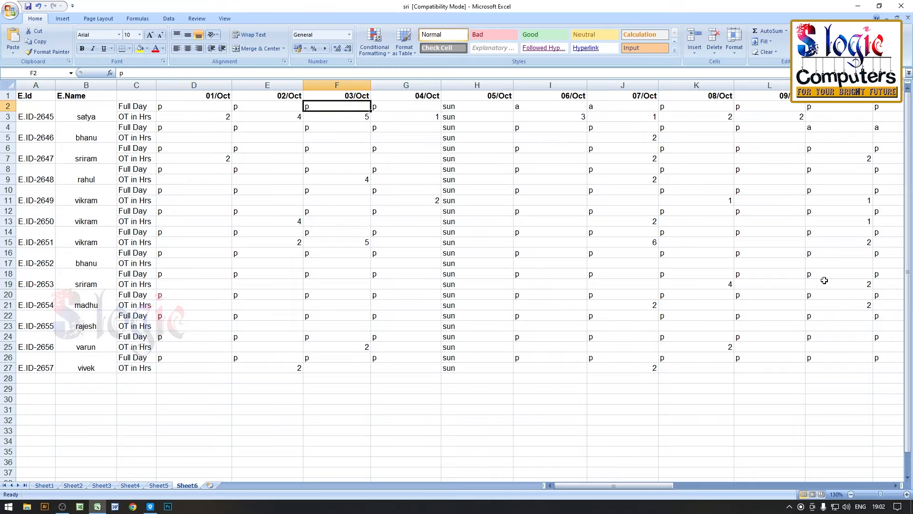
{"action": "type", "text": "a"}
{"action": "key", "text": "Right"}
{"action": "key", "text": "Right"}
{"action": "key", "text": "Right"}
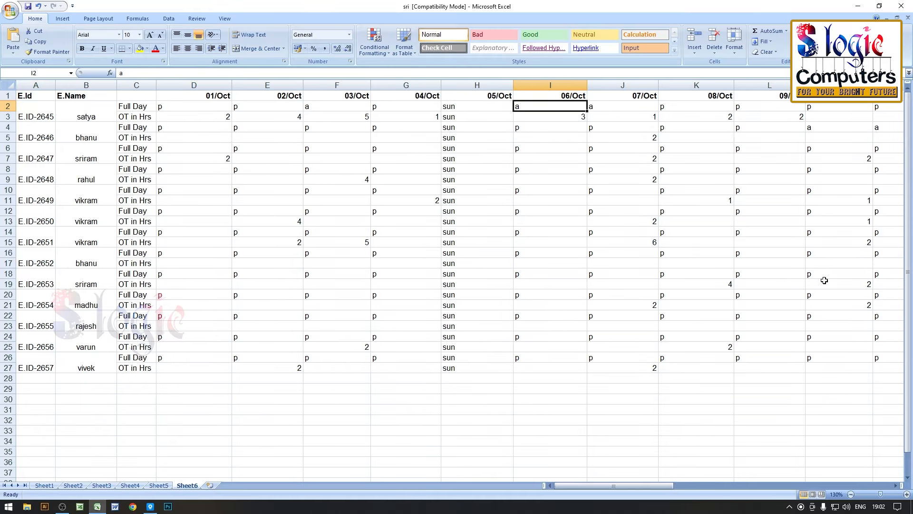
{"action": "key", "text": "Right"}
{"action": "type", "text": "p"}
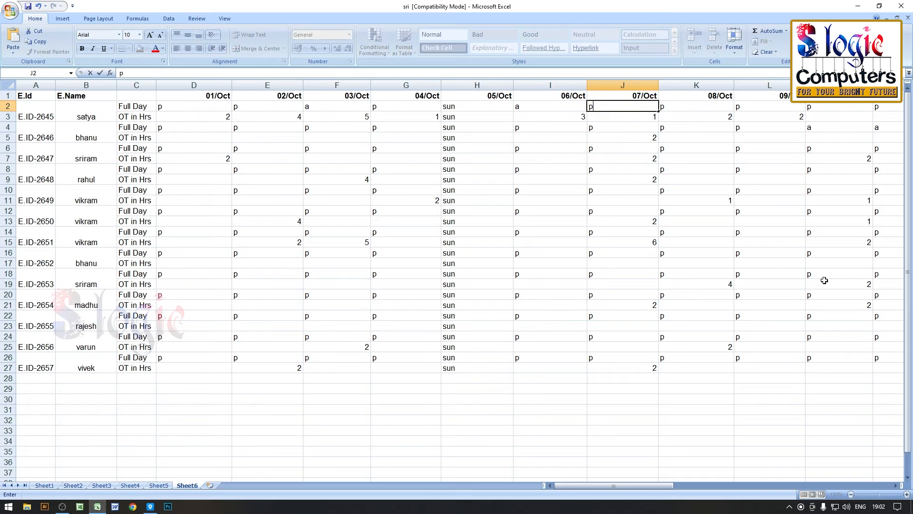
Mark the first employee absent with a on 09/Oct, 10/Oct, 11/Oct and 13/Oct in the Full Day row.
{"action": "key", "text": "Right"}
{"action": "key", "text": "Right"}
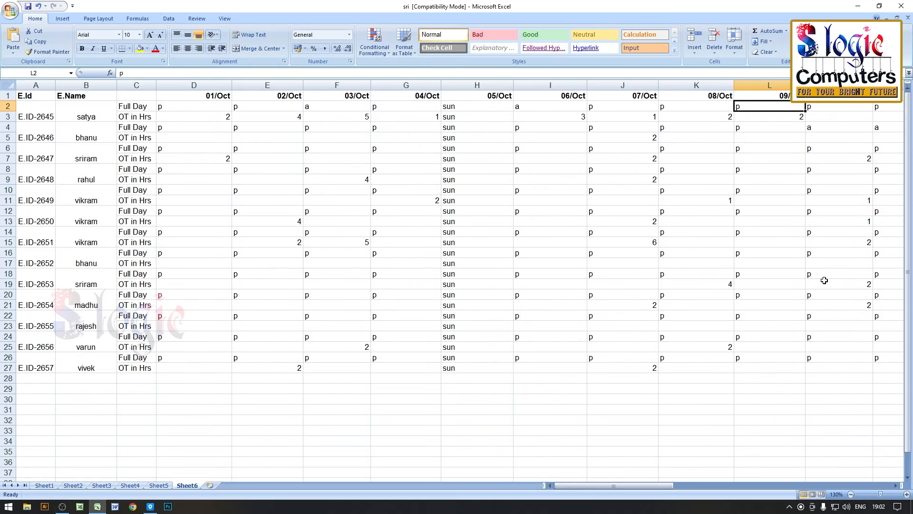
{"action": "type", "text": "a"}
{"action": "key", "text": "Right"}
{"action": "type", "text": "a"}
{"action": "key", "text": "Right"}
{"action": "type", "text": "a"}
{"action": "key", "text": "Right"}
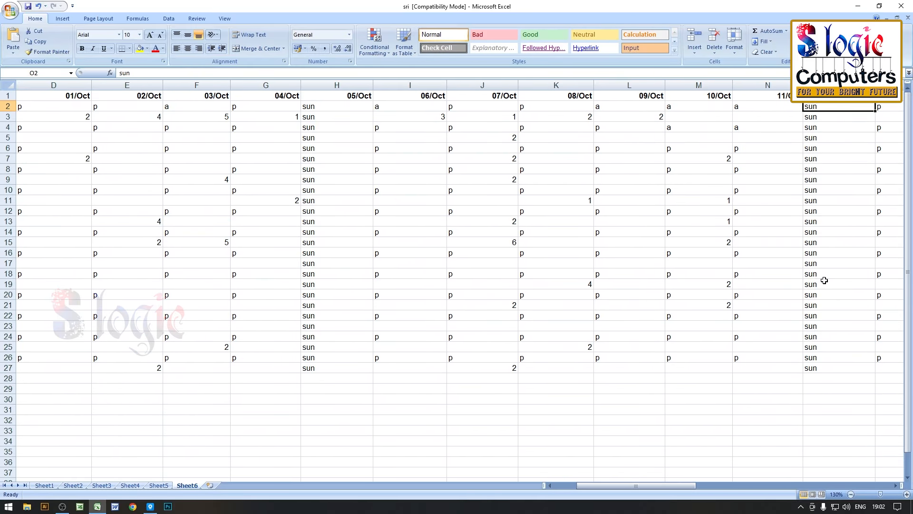
{"action": "key", "text": "Right"}
{"action": "type", "text": "a"}
Check the first employee's Present Days, Absent Days and Days for Pay totals, ending on cell AL2.
{"action": "key", "text": "Right"}
{"action": "key", "text": "Right"}
{"action": "key", "text": "Right"}
{"action": "key", "text": "Right"}
{"action": "key", "text": "Right"}
{"action": "key", "text": "Right"}
{"action": "key", "text": "Right"}
{"action": "key", "text": "Right"}
{"action": "key", "text": "Right"}
{"action": "key", "text": "Right"}
{"action": "key", "text": "Right"}
{"action": "key", "text": "Right"}
{"action": "key", "text": "Right"}
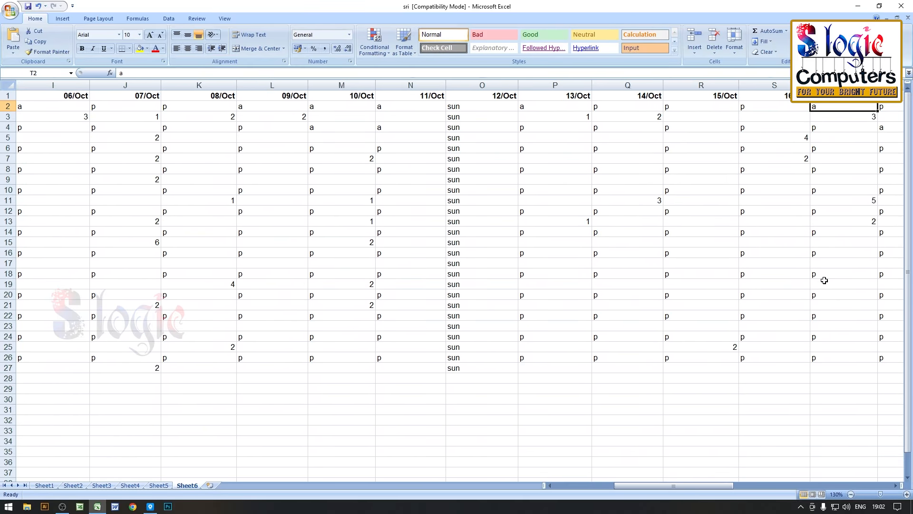
{"action": "key", "text": "Right"}
{"action": "key", "text": "Right"}
{"action": "key", "text": "Right"}
{"action": "key", "text": "Right"}
{"action": "key", "text": "Right"}
{"action": "key", "text": "Right"}
{"action": "key", "text": "Right"}
{"action": "key", "text": "Right"}
{"action": "key", "text": "Right"}
{"action": "key", "text": "Right"}
{"action": "key", "text": "Right"}
{"action": "key", "text": "Right"}
{"action": "key", "text": "Right"}
{"action": "key", "text": "Right"}
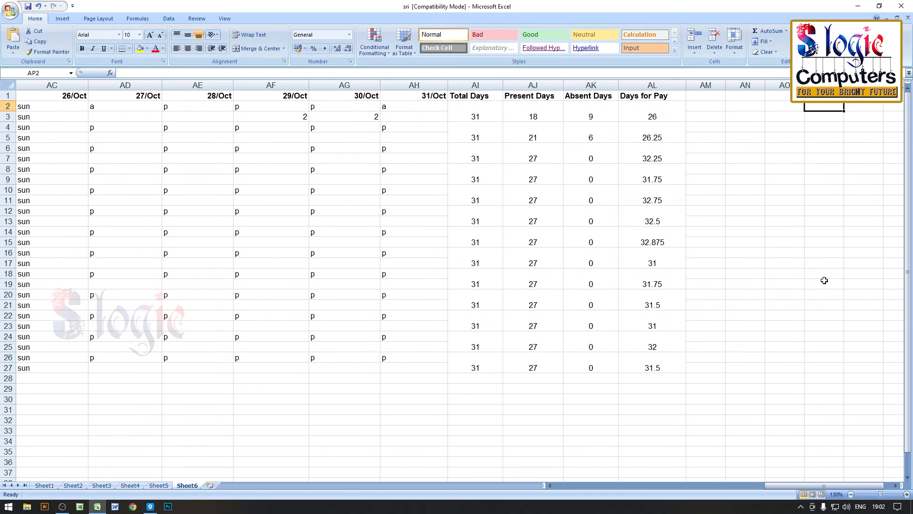
{"action": "key", "text": "Left"}
{"action": "key", "text": "Left"}
{"action": "key", "text": "Left"}
{"action": "key", "text": "Left"}
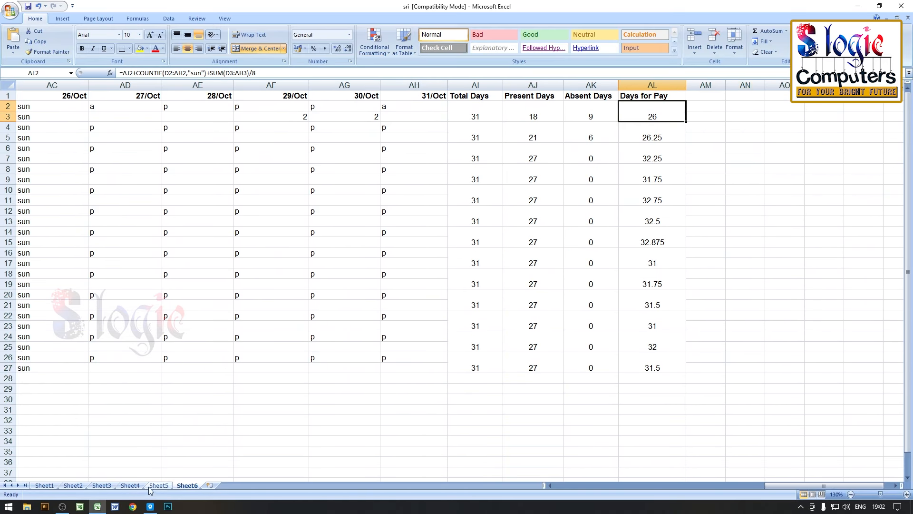
Check the first employee's linked Working Days in D2 and Net Salary in K2 on Sheet2.
{"action": "left_click", "coordinate": [73, 485]}
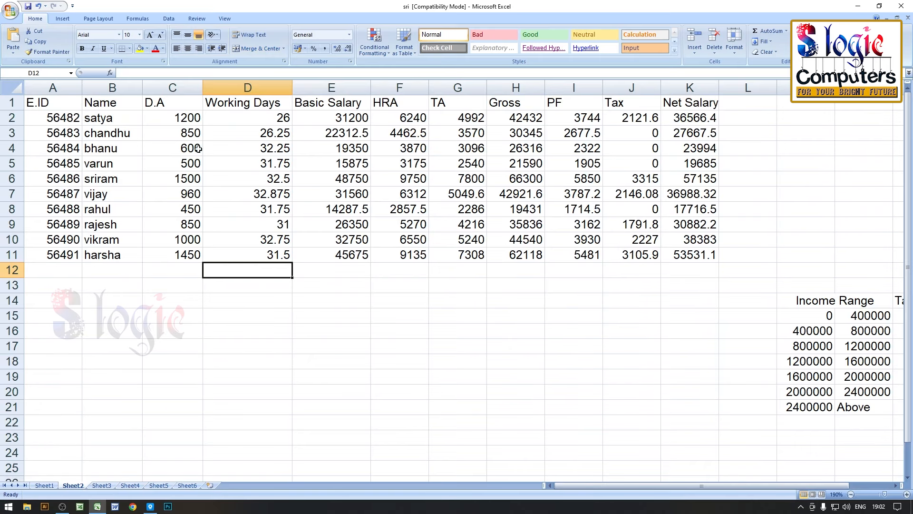
{"action": "left_click", "coordinate": [254, 120]}
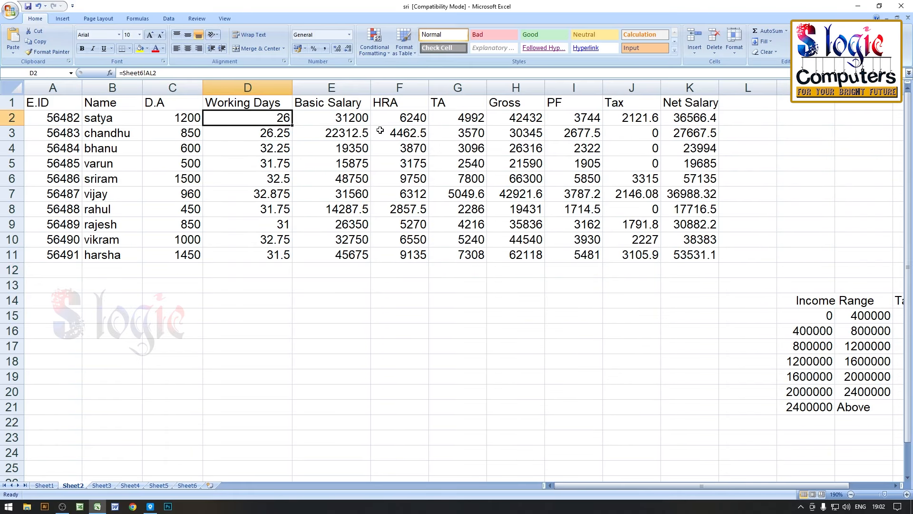
{"action": "left_click", "coordinate": [694, 115]}
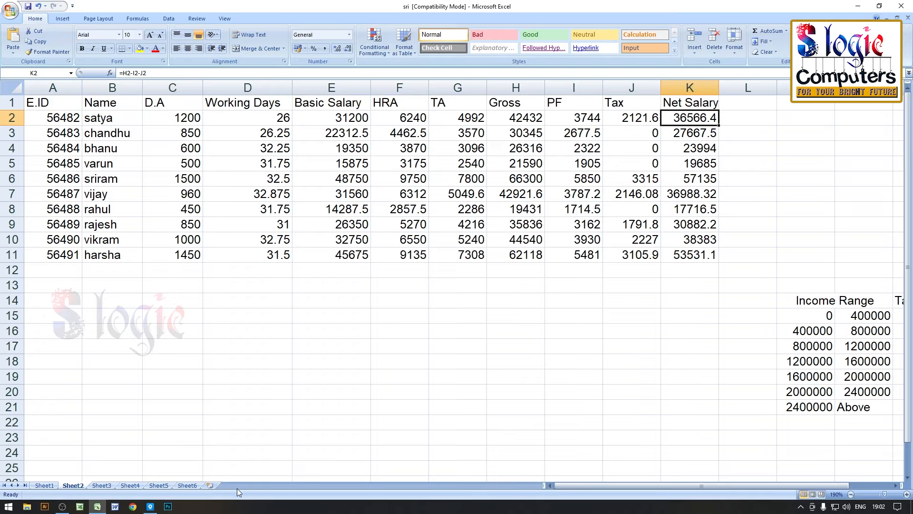
Return to the start of the October attendance on Sheet6 and select the 05/Oct sun entries in H2:H27.
{"action": "left_click", "coordinate": [178, 486]}
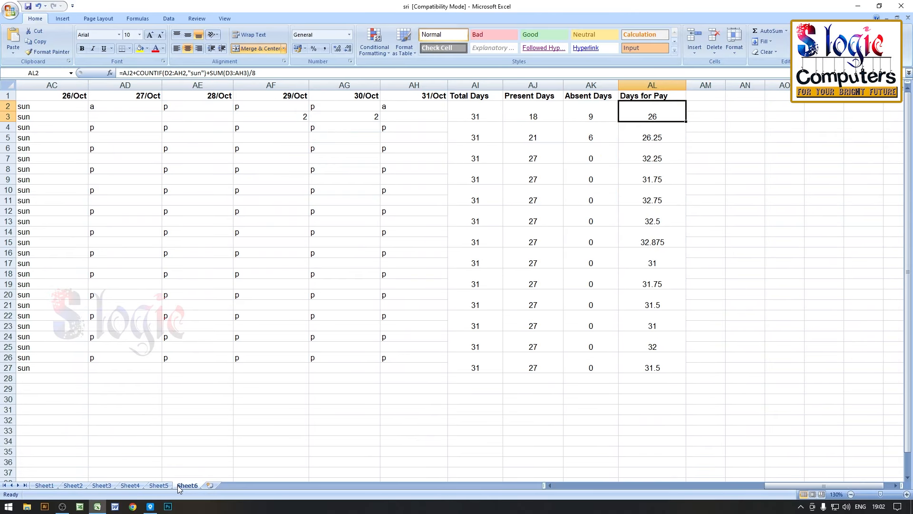
{"action": "left_click_drag", "start_coordinate": [787, 485], "coordinate": [575, 496]}
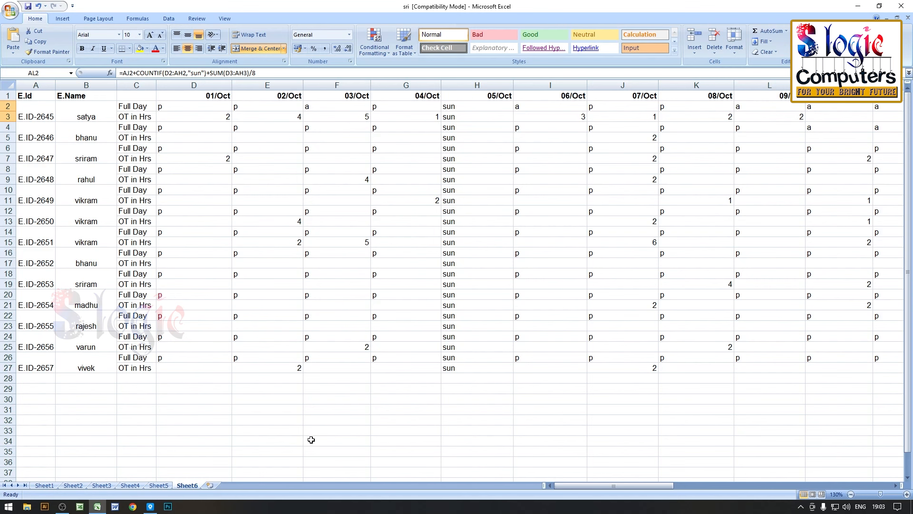
{"action": "left_click", "coordinate": [452, 106]}
{"action": "left_click_drag", "start_coordinate": [452, 106], "coordinate": [483, 367]}
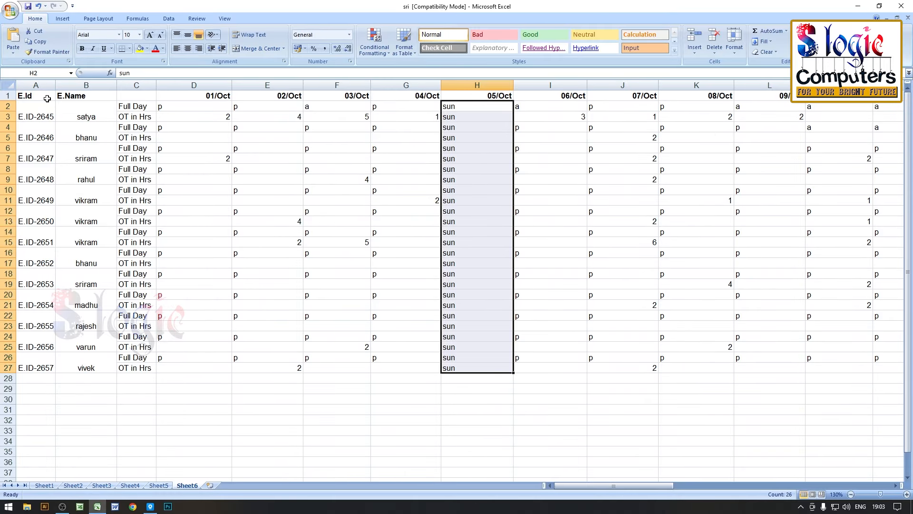
Select the whole attendance table on Sheet6 from the E.Id header in A1 through AL27.
{"action": "left_click_drag", "start_coordinate": [38, 97], "coordinate": [881, 320]}
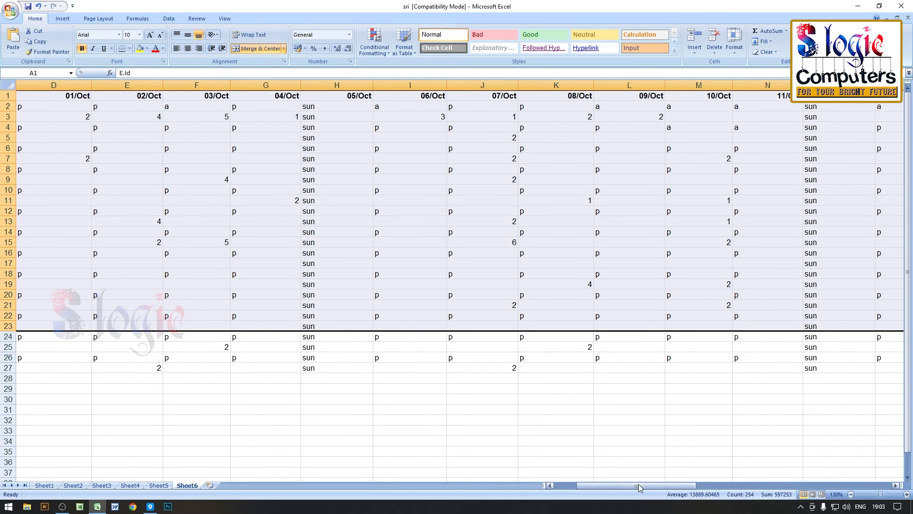
{"action": "left_click_drag", "start_coordinate": [638, 483], "coordinate": [557, 477]}
{"action": "left_click", "coordinate": [33, 96]}
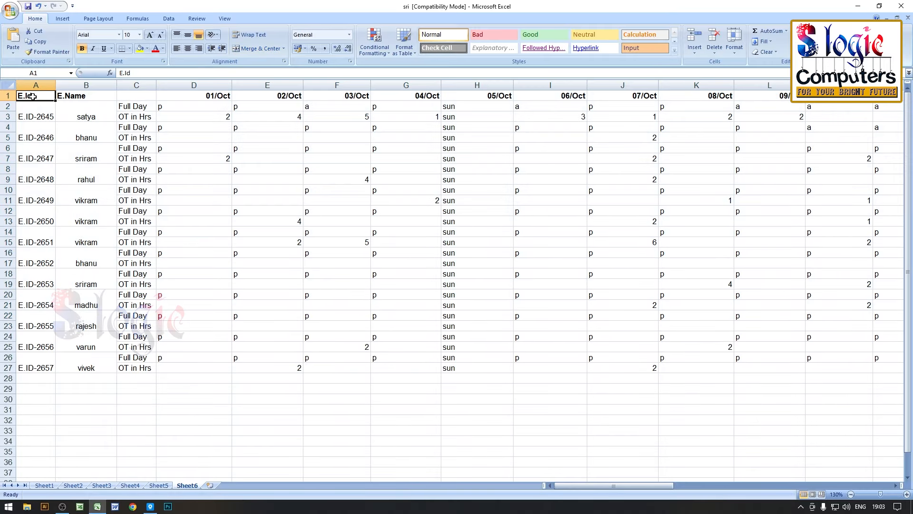
{"action": "key", "text": "ctrl+shift+End"}
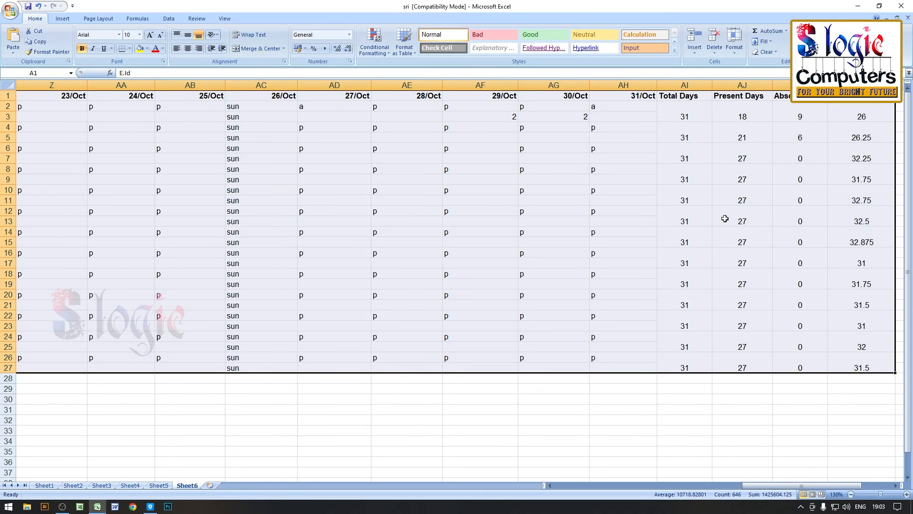
{"action": "left_click", "coordinate": [385, 56]}
{"action": "mouse_move", "coordinate": [389, 69]}
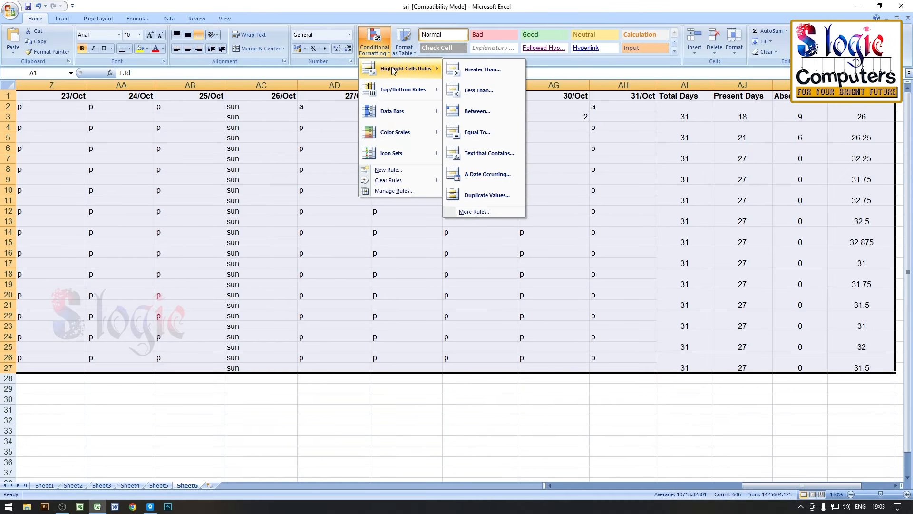
{"action": "left_click", "coordinate": [484, 133]}
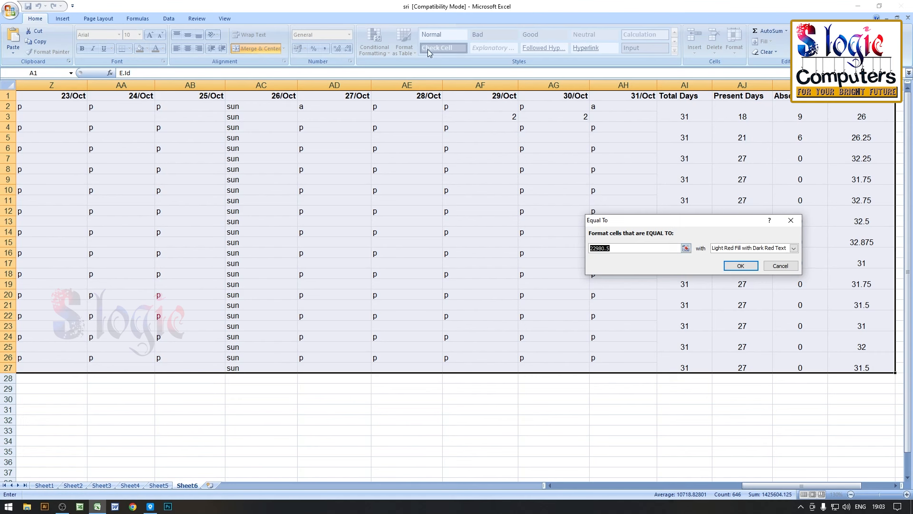
{"action": "key", "text": "Return"}
Create a conditional formatting rule for the selected table that formats only cells whose value is equal to sun.
{"action": "left_click", "coordinate": [375, 44]}
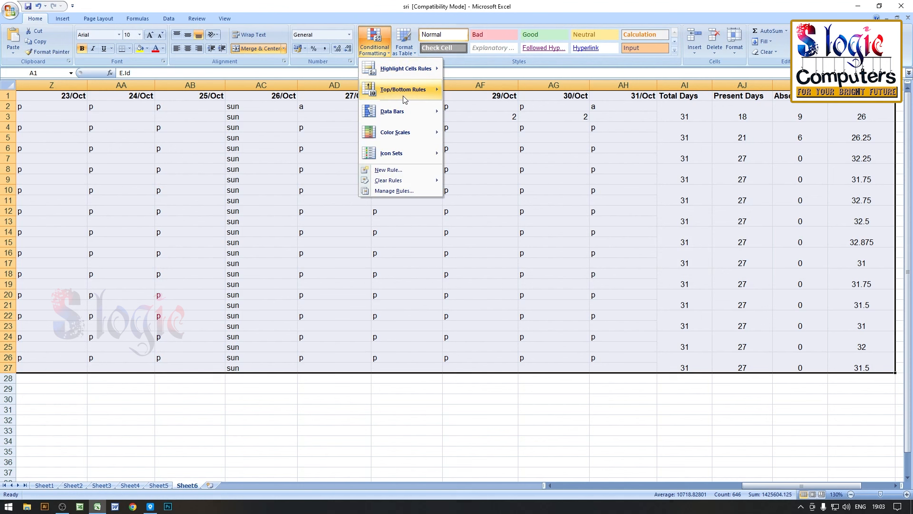
{"action": "mouse_move", "coordinate": [395, 136]}
{"action": "mouse_move", "coordinate": [396, 76]}
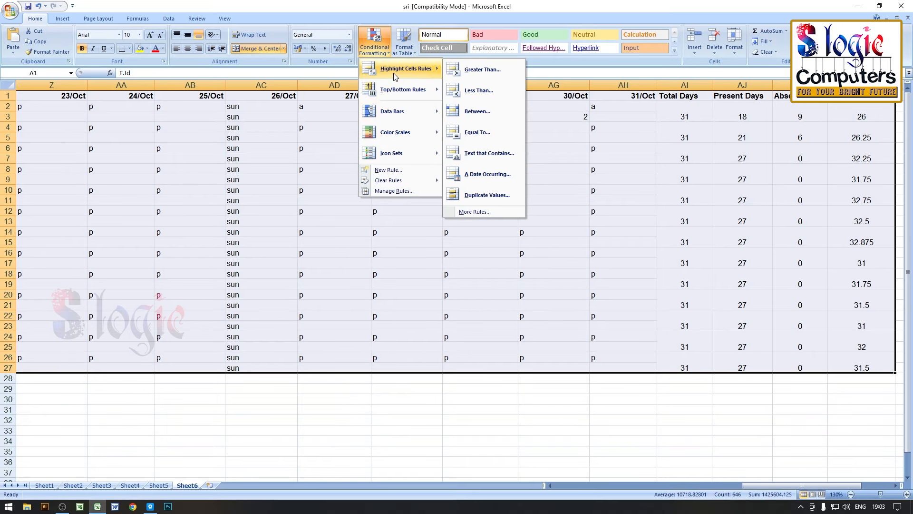
{"action": "left_click", "coordinate": [473, 211]}
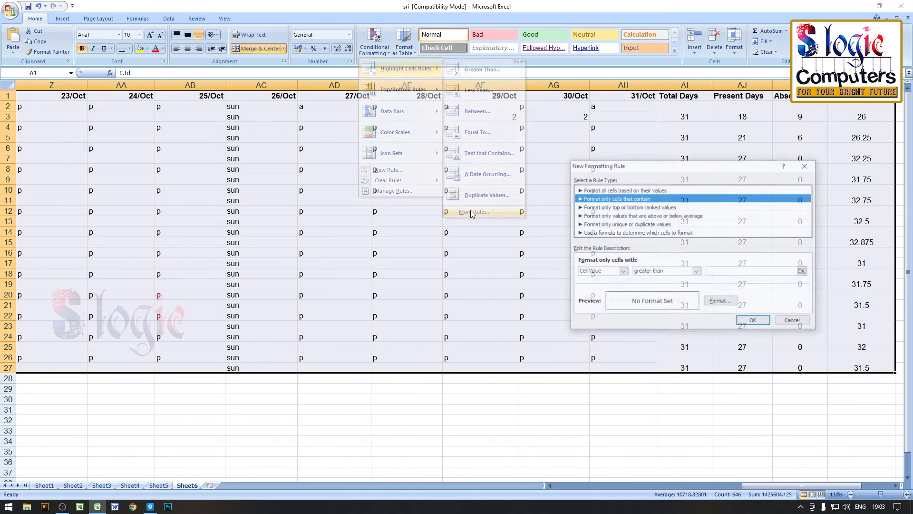
{"action": "left_click", "coordinate": [666, 274]}
{"action": "left_click", "coordinate": [654, 292]}
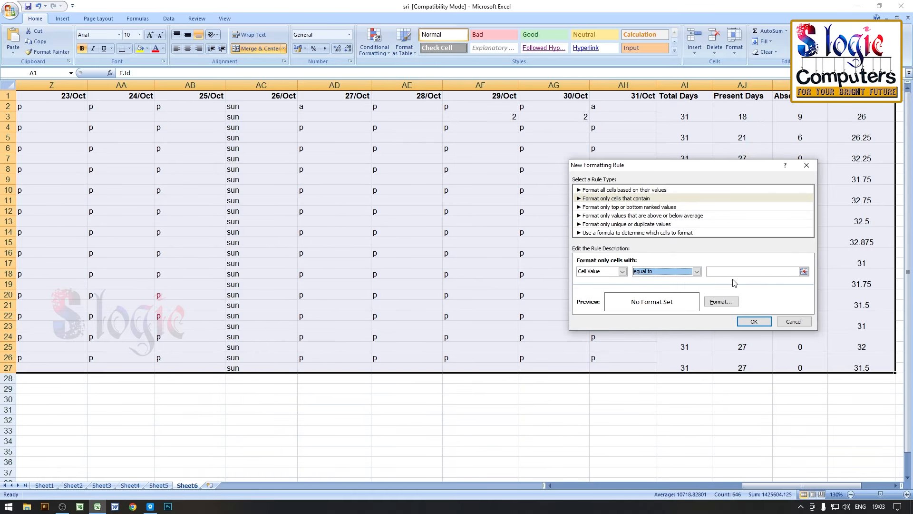
{"action": "left_click", "coordinate": [740, 272]}
{"action": "type", "text": "sun"}
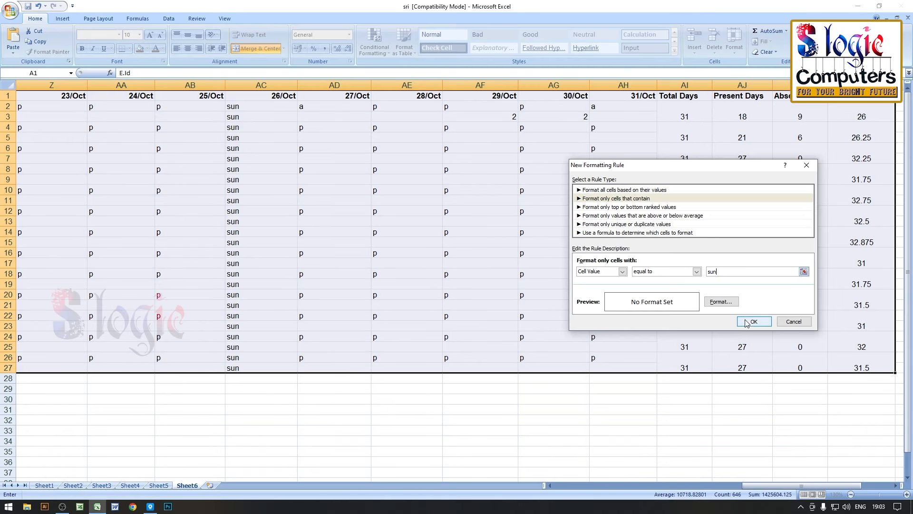
Give the sun rule a dark orange background fill and apply it to the attendance table.
{"action": "left_click", "coordinate": [721, 301]}
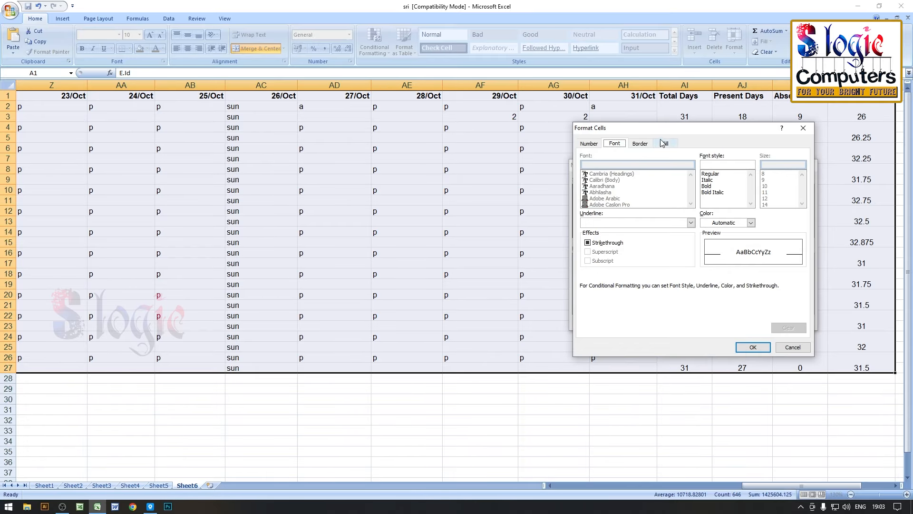
{"action": "left_click", "coordinate": [640, 143]}
{"action": "left_click", "coordinate": [666, 143]}
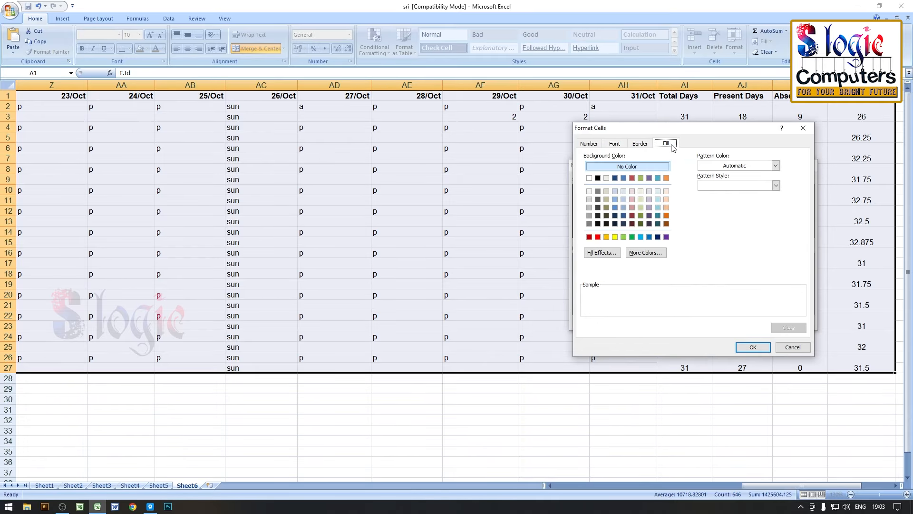
{"action": "left_click", "coordinate": [614, 237]}
{"action": "left_click", "coordinate": [606, 237]}
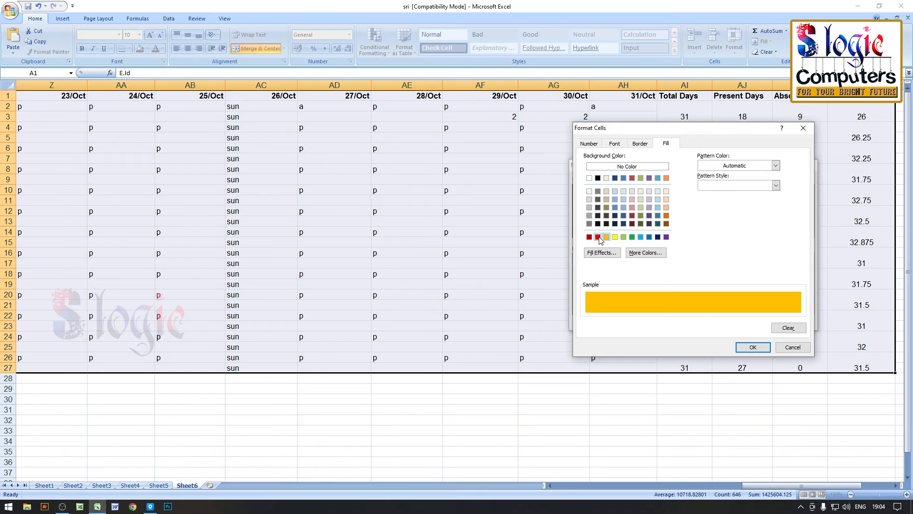
{"action": "left_click", "coordinate": [598, 237]}
{"action": "left_click", "coordinate": [666, 216]}
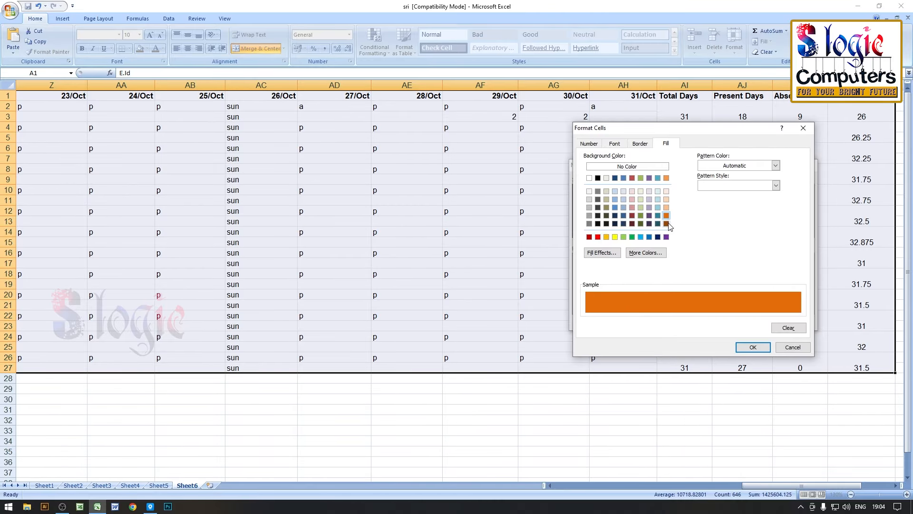
{"action": "left_click", "coordinate": [753, 347]}
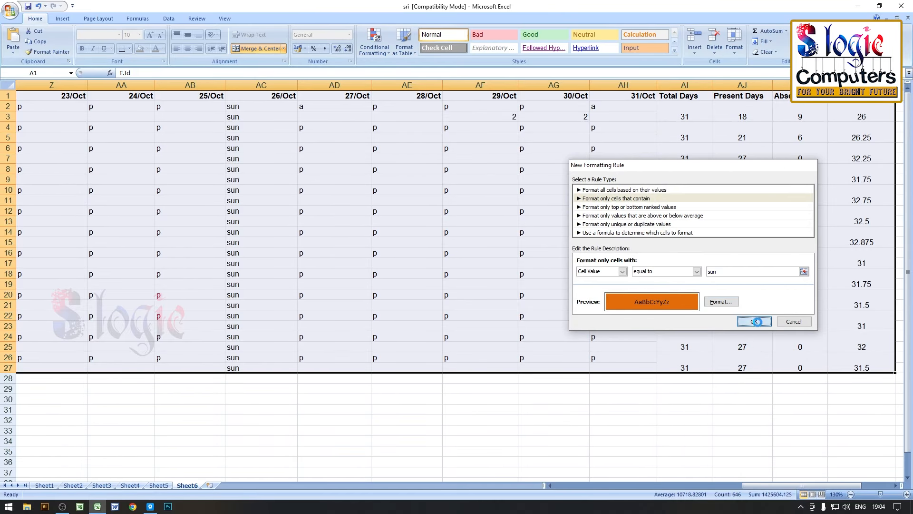
{"action": "left_click", "coordinate": [754, 322]}
Clear the table selection and review the highlighted Sunday columns with the sheet at 70% zoom.
{"action": "left_click", "coordinate": [577, 444]}
{"action": "scroll", "coordinate": [469, 352], "scroll_direction": "down", "scroll_amount": 7, "text": "ctrl"}
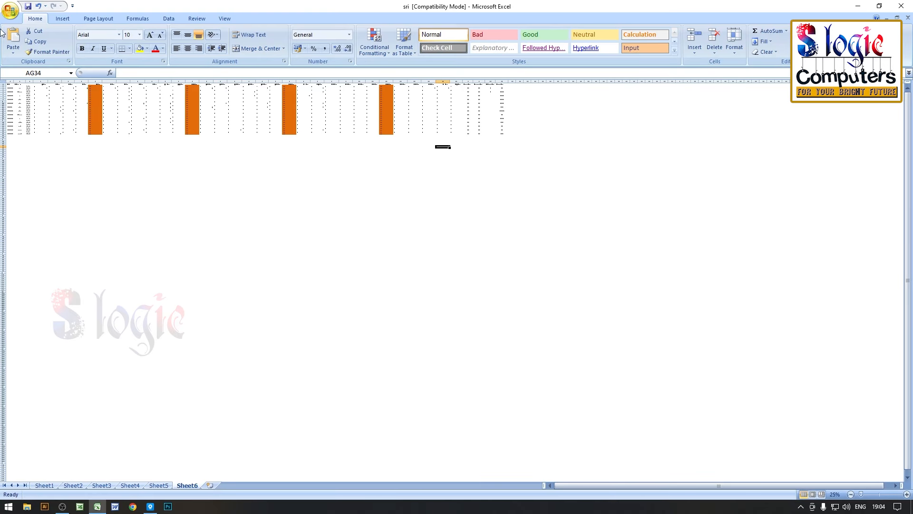
{"action": "scroll", "coordinate": [55, 127], "scroll_direction": "up", "scroll_amount": 4, "text": "ctrl"}
{"action": "scroll", "coordinate": [55, 127], "scroll_direction": "up", "scroll_amount": 2, "text": "ctrl"}
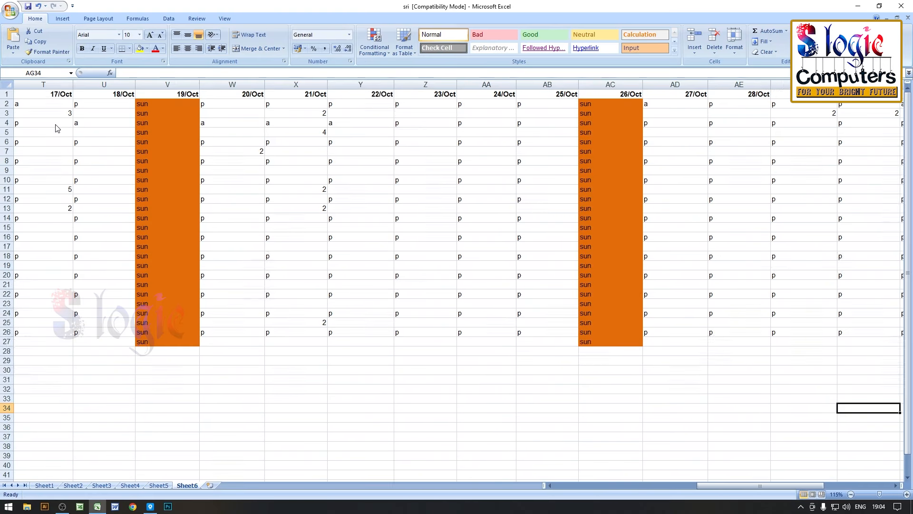
{"action": "scroll", "coordinate": [390, 141], "scroll_direction": "down", "scroll_amount": 2, "text": "ctrl"}
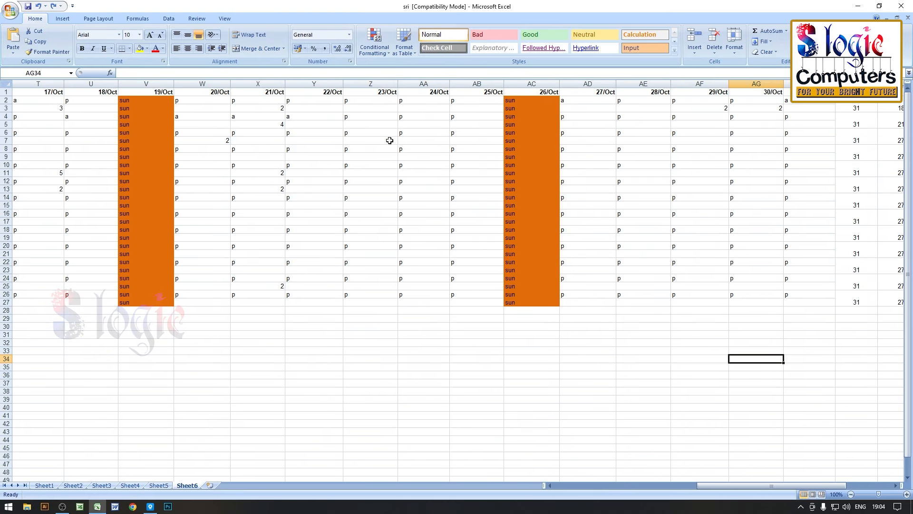
{"action": "scroll", "coordinate": [391, 141], "scroll_direction": "down", "scroll_amount": 1, "text": "ctrl"}
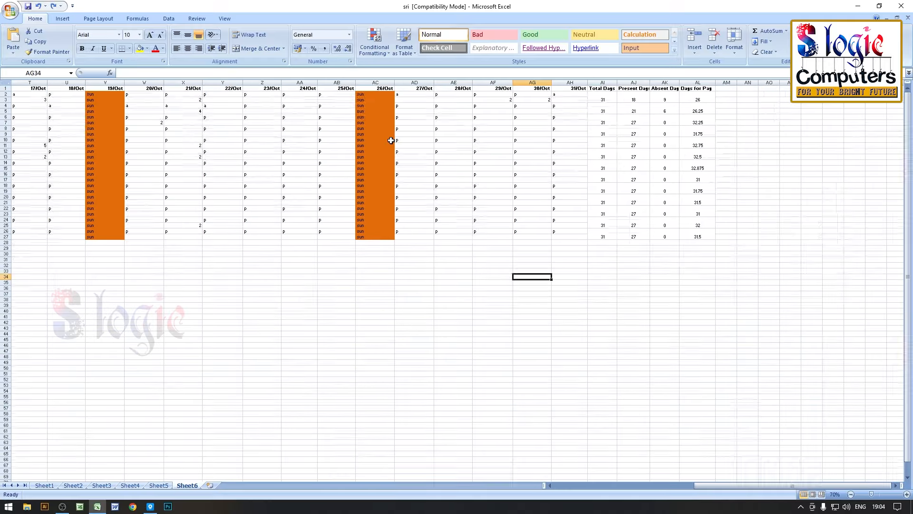
Go back to the start of the attendance sheet and select the E.Id header cell A1.
{"action": "left_click_drag", "start_coordinate": [771, 481], "coordinate": [626, 481]}
{"action": "left_click", "coordinate": [19, 97]}
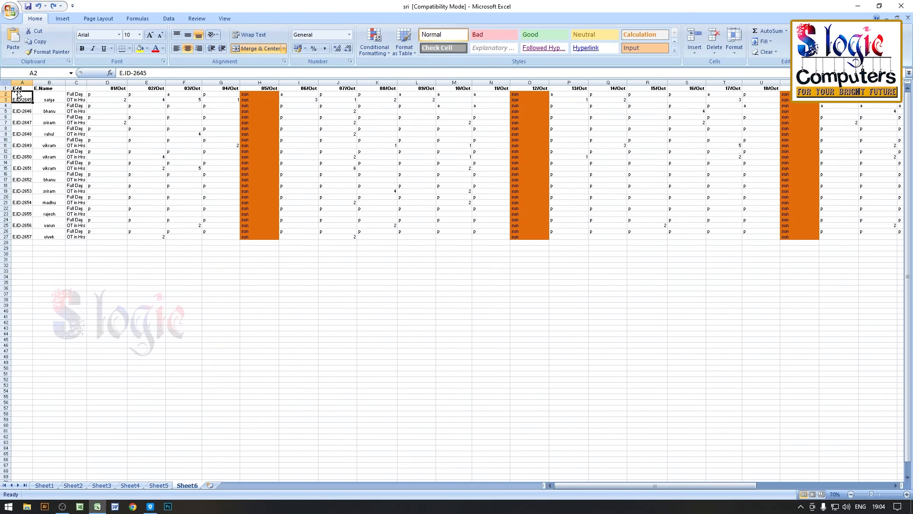
{"action": "left_click", "coordinate": [21, 81]}
{"action": "left_click", "coordinate": [19, 88]}
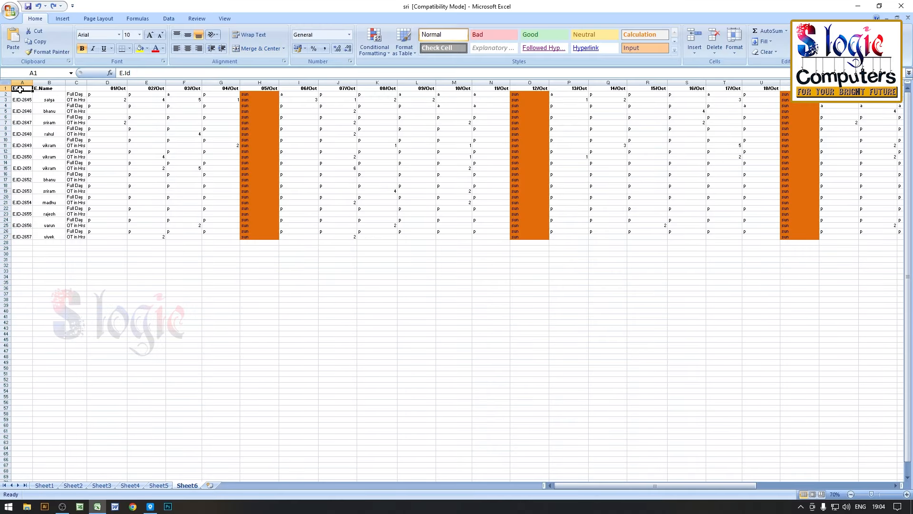
Create another conditional formatting rule for the entire attendance table, targeting only cells whose value is equal to sun.
{"action": "key", "text": "ctrl+shift+End"}
{"action": "left_click", "coordinate": [390, 53]}
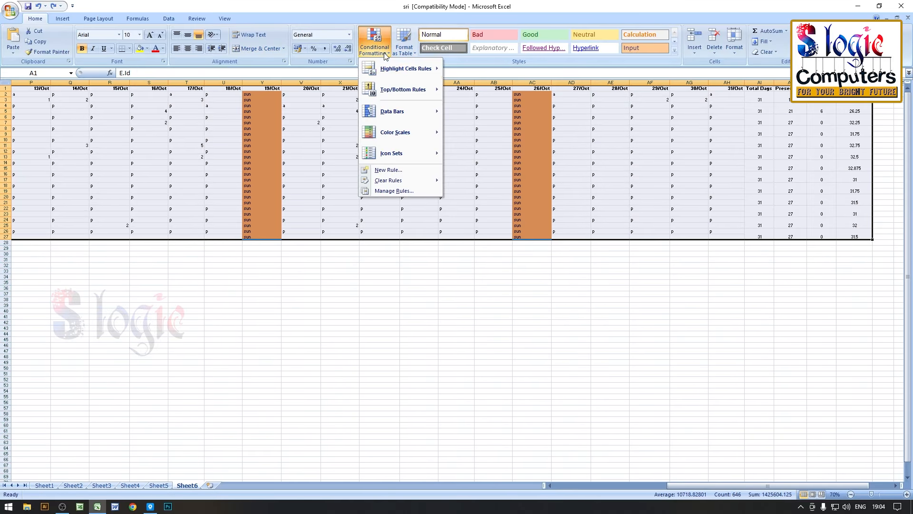
{"action": "mouse_move", "coordinate": [389, 69]}
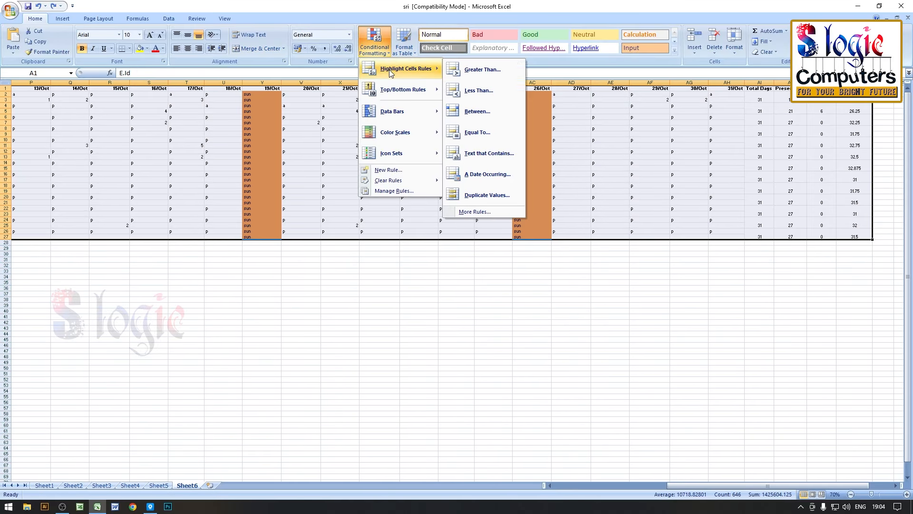
{"action": "left_click", "coordinate": [474, 211]}
{"action": "left_click", "coordinate": [674, 273]}
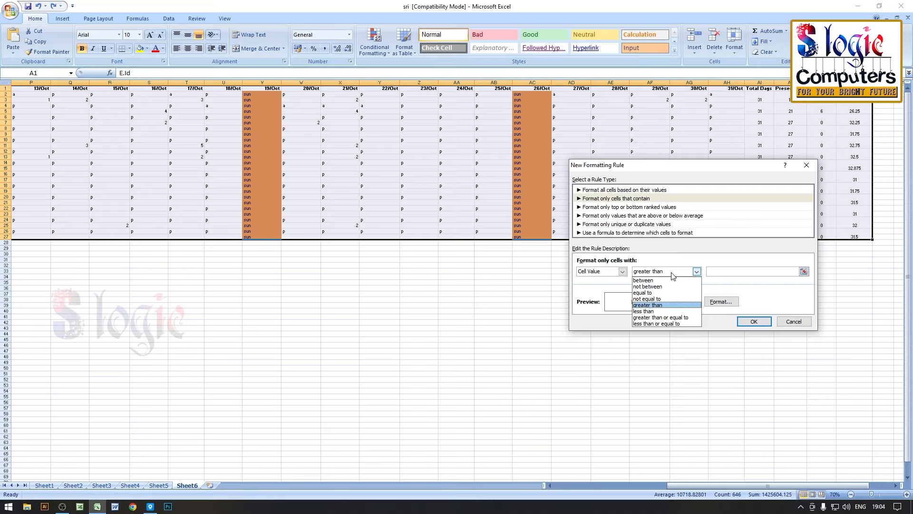
{"action": "left_click", "coordinate": [650, 293]}
{"action": "left_click", "coordinate": [717, 273]}
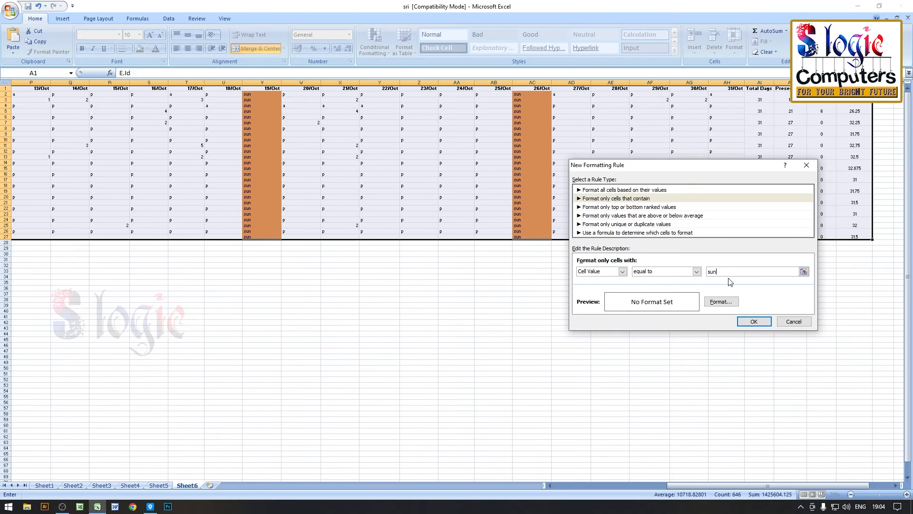
Give the new sun rule a red font colour, apply it to the attendance table and clear the selection.
{"action": "left_click", "coordinate": [721, 301]}
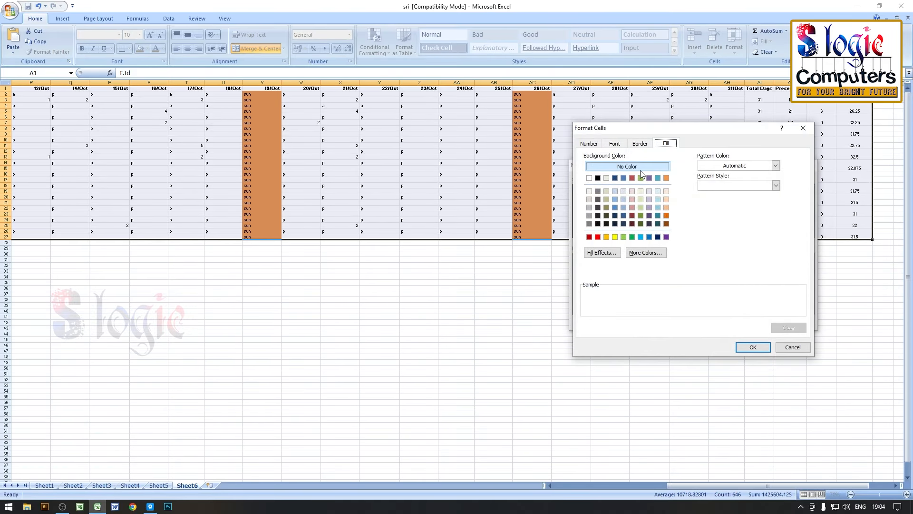
{"action": "left_click", "coordinate": [640, 143]}
{"action": "left_click", "coordinate": [618, 145]}
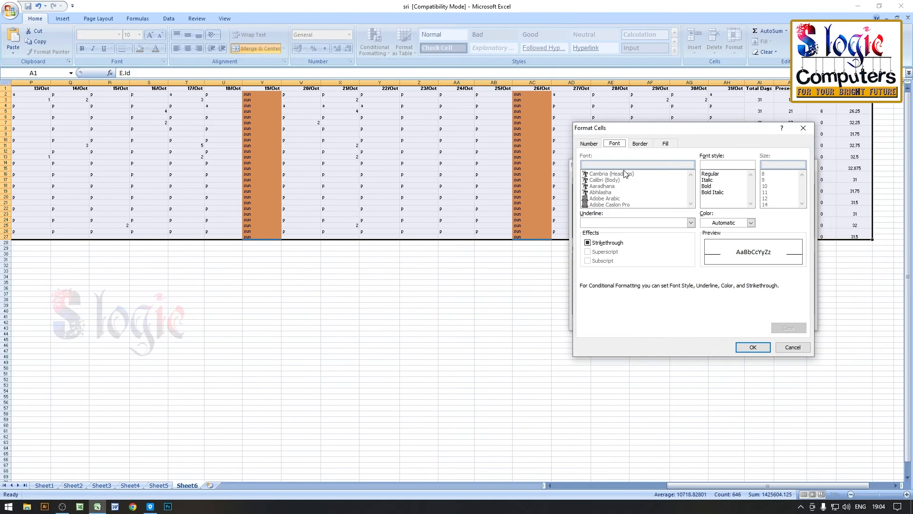
{"action": "left_click", "coordinate": [750, 222]}
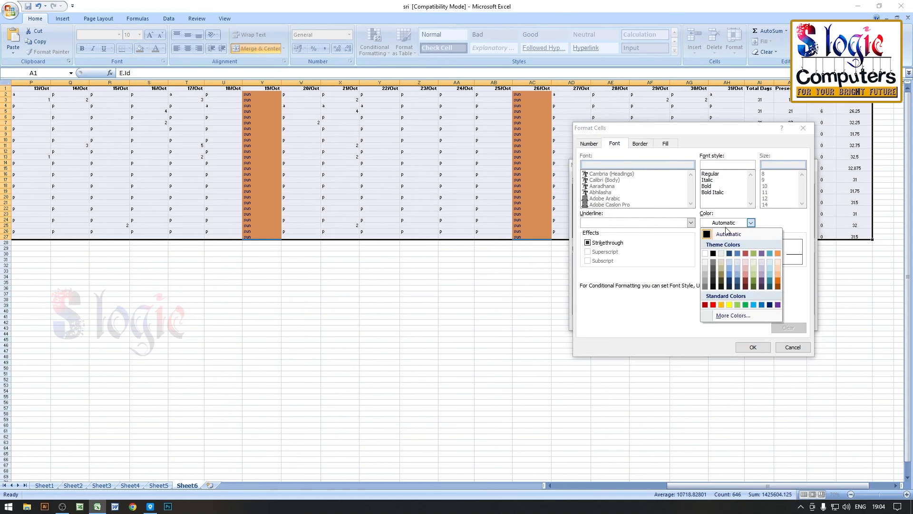
{"action": "left_click", "coordinate": [713, 305]}
{"action": "left_click", "coordinate": [753, 347]}
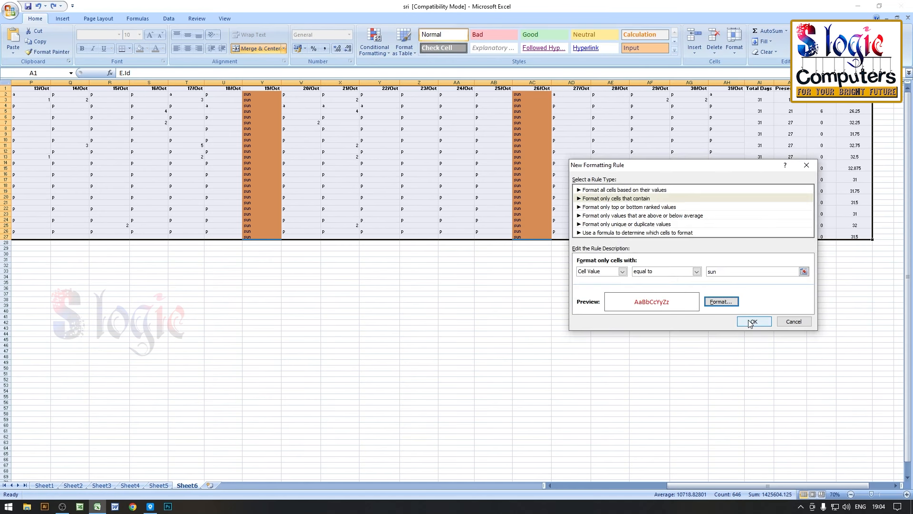
{"action": "left_click", "coordinate": [752, 321]}
{"action": "left_click", "coordinate": [675, 338]}
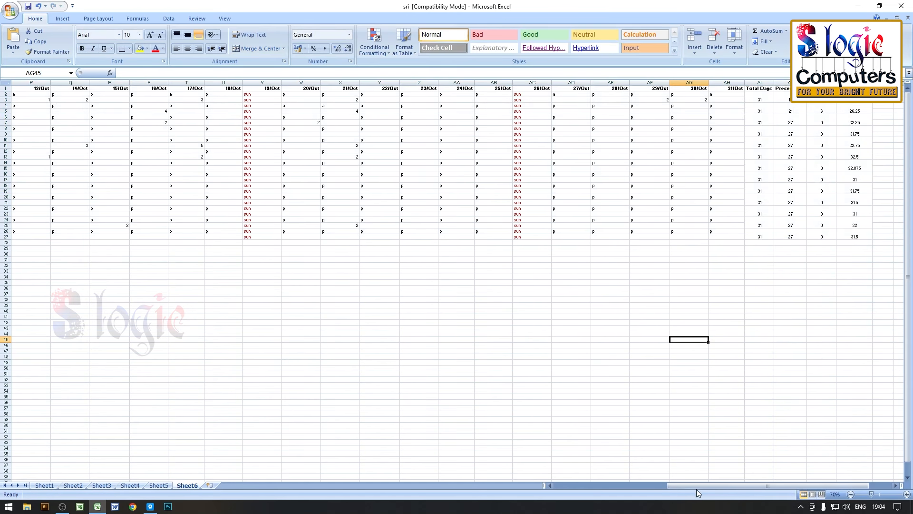
Select the whole attendance table from cell A1 and create a conditional formatting rule for cells equal to p.
{"action": "left_click_drag", "start_coordinate": [675, 487], "coordinate": [561, 476]}
{"action": "left_click", "coordinate": [20, 88]}
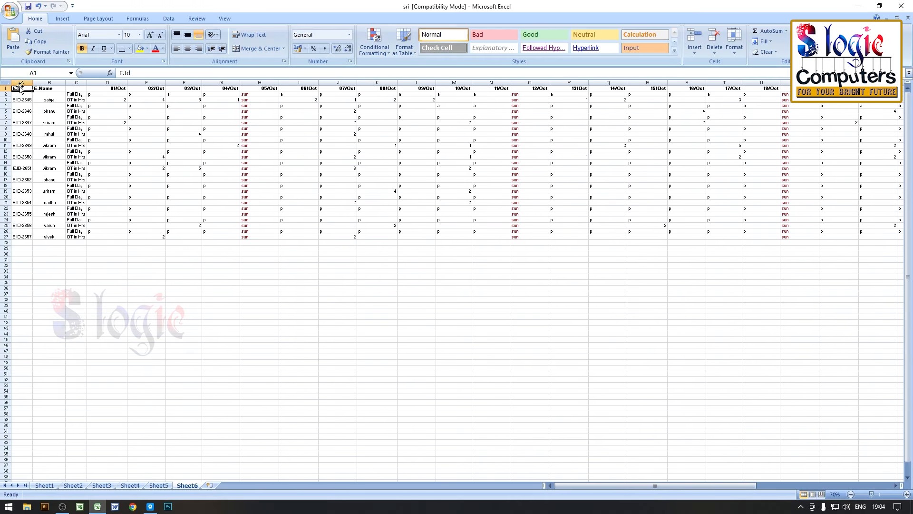
{"action": "key", "text": "ctrl+shift+End"}
{"action": "left_click", "coordinate": [374, 44]}
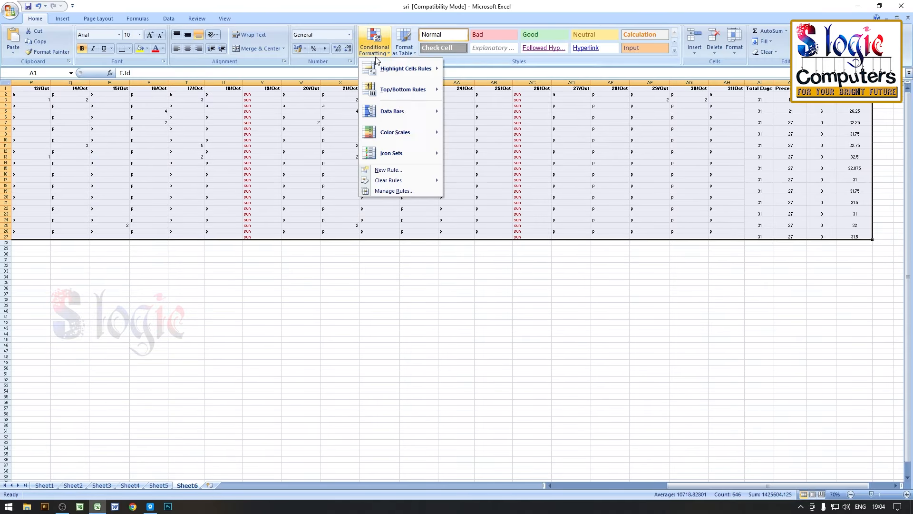
{"action": "mouse_move", "coordinate": [382, 70]}
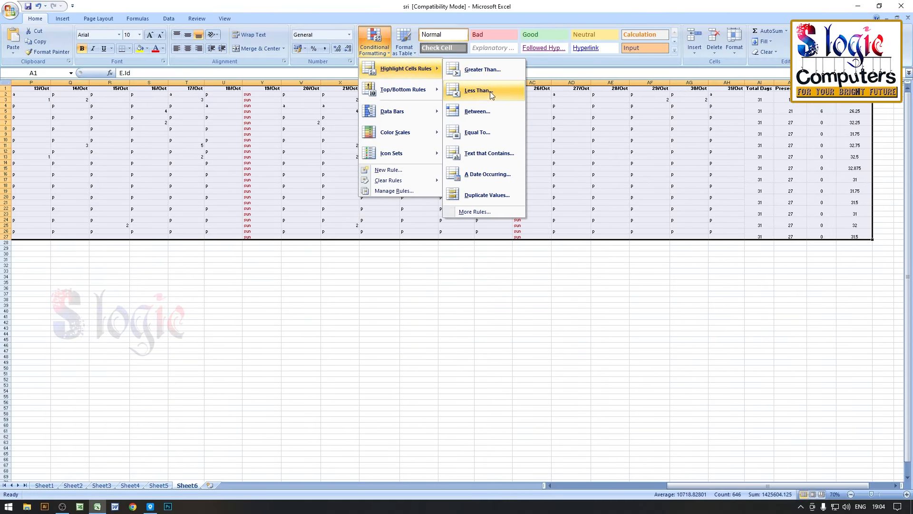
{"action": "left_click", "coordinate": [479, 212]}
{"action": "left_click", "coordinate": [696, 271]}
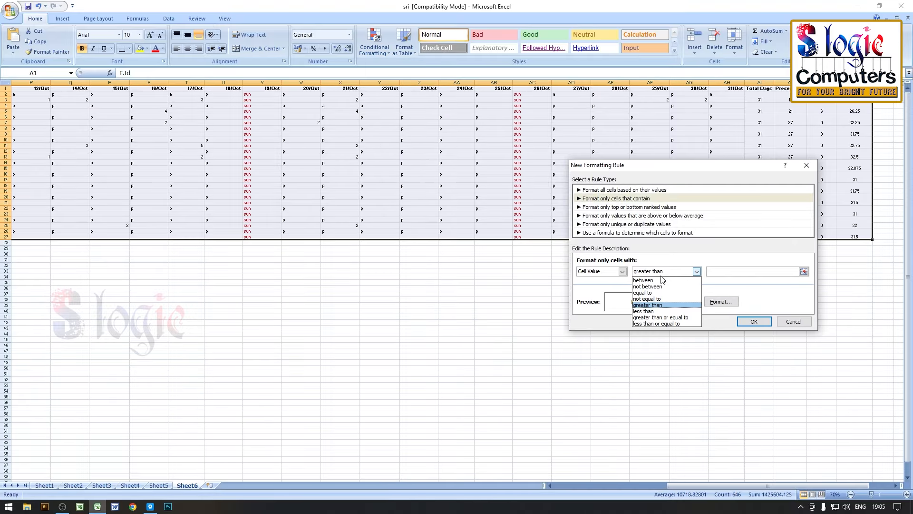
{"action": "left_click", "coordinate": [659, 293]}
{"action": "left_click", "coordinate": [738, 271]}
{"action": "type", "text": "p"}
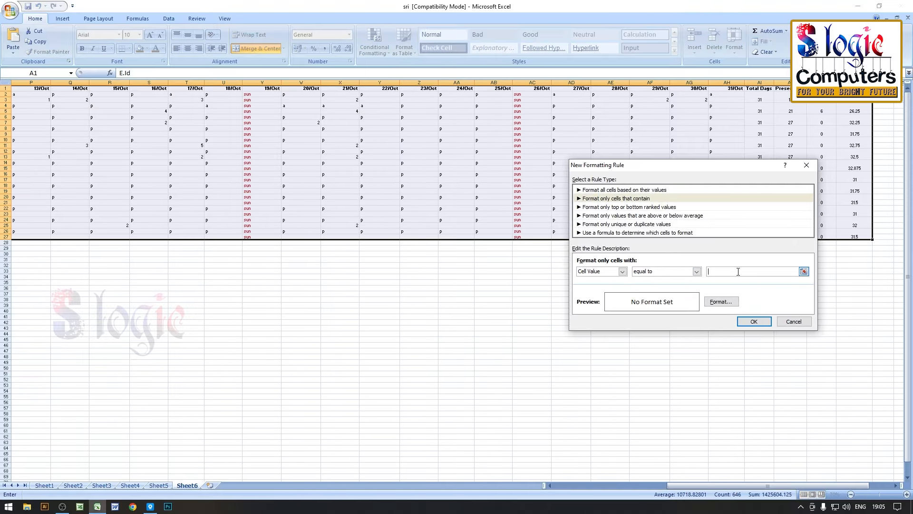
Give the p rule a bold green font, apply it, and return to the start of the attendance sheet.
{"action": "left_click", "coordinate": [721, 302]}
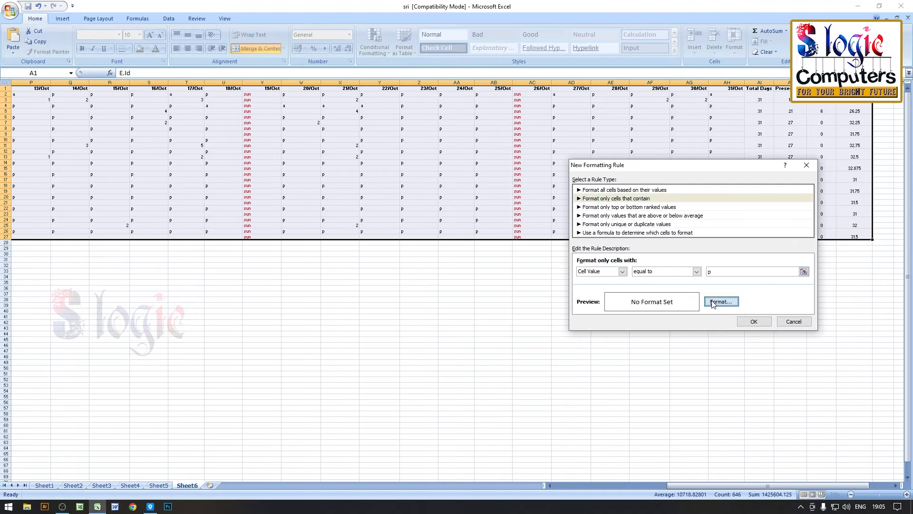
{"action": "left_click", "coordinate": [721, 220]}
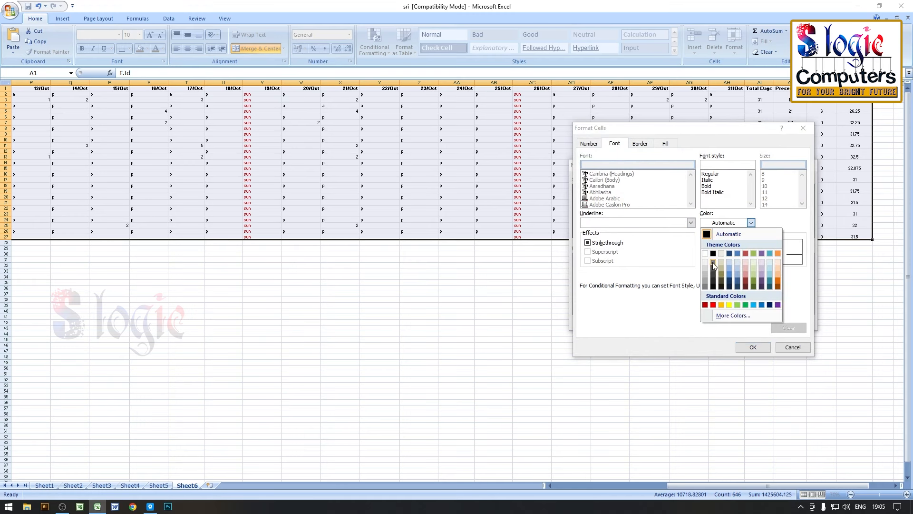
{"action": "left_click", "coordinate": [745, 305]}
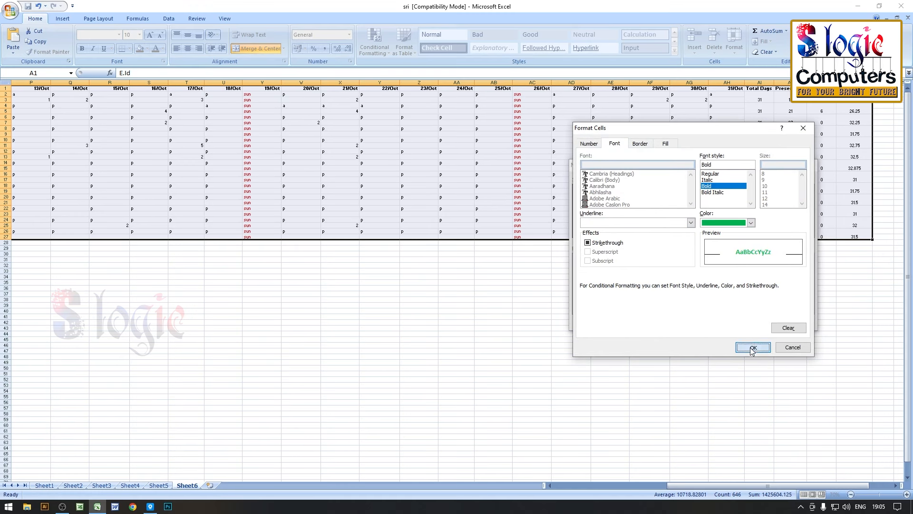
{"action": "left_click", "coordinate": [753, 346]}
{"action": "left_click", "coordinate": [754, 321]}
{"action": "left_click", "coordinate": [533, 327]}
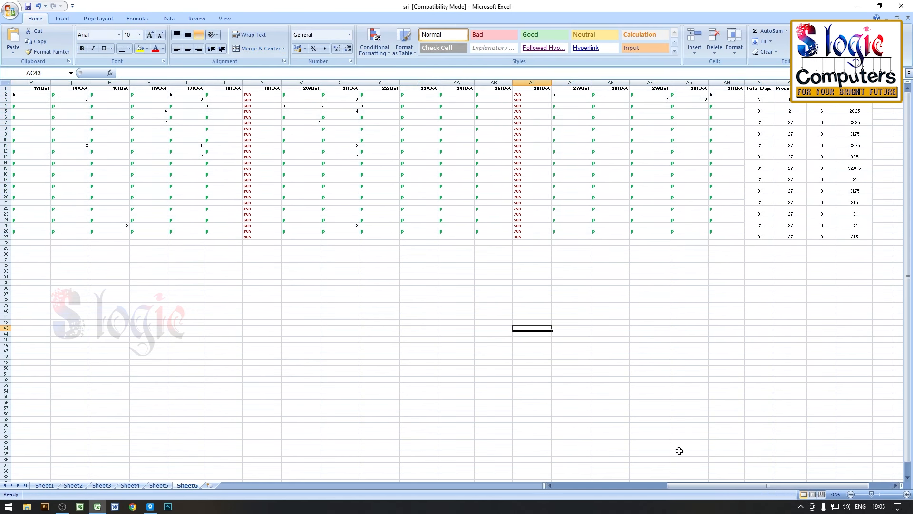
{"action": "left_click_drag", "start_coordinate": [710, 485], "coordinate": [584, 480]}
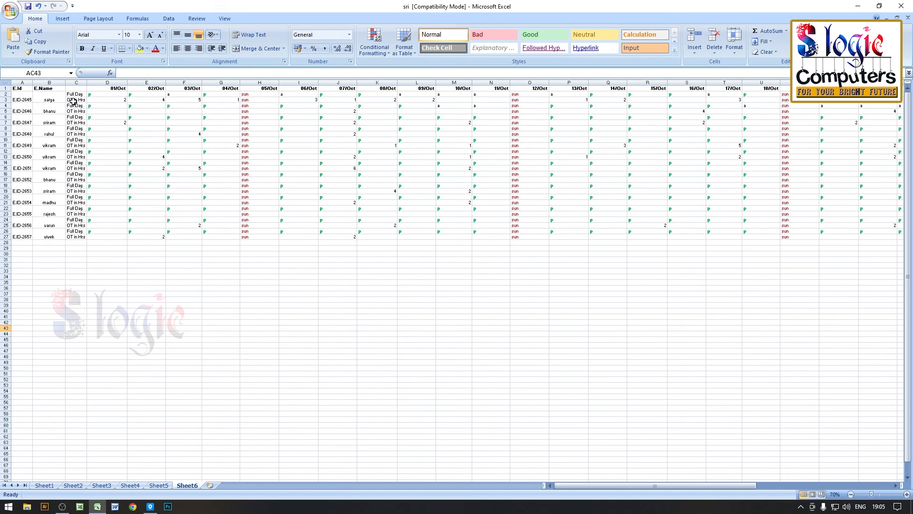